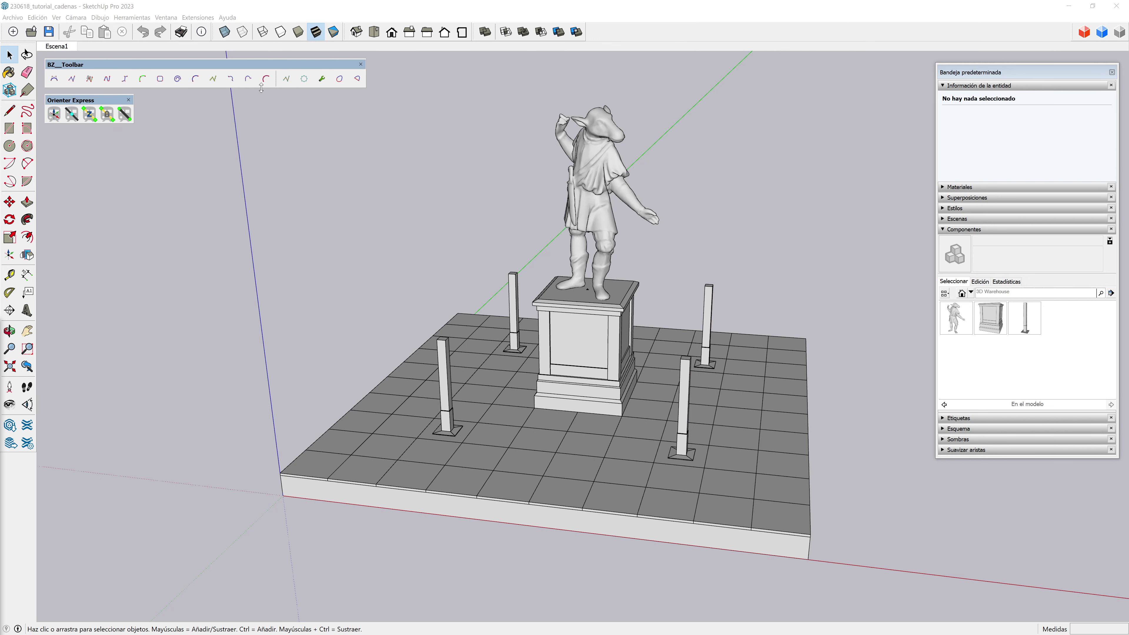
Step: Search the SketchUcation extension store for libfredo
{"action": "left_click", "coordinate": [1082, 34]}
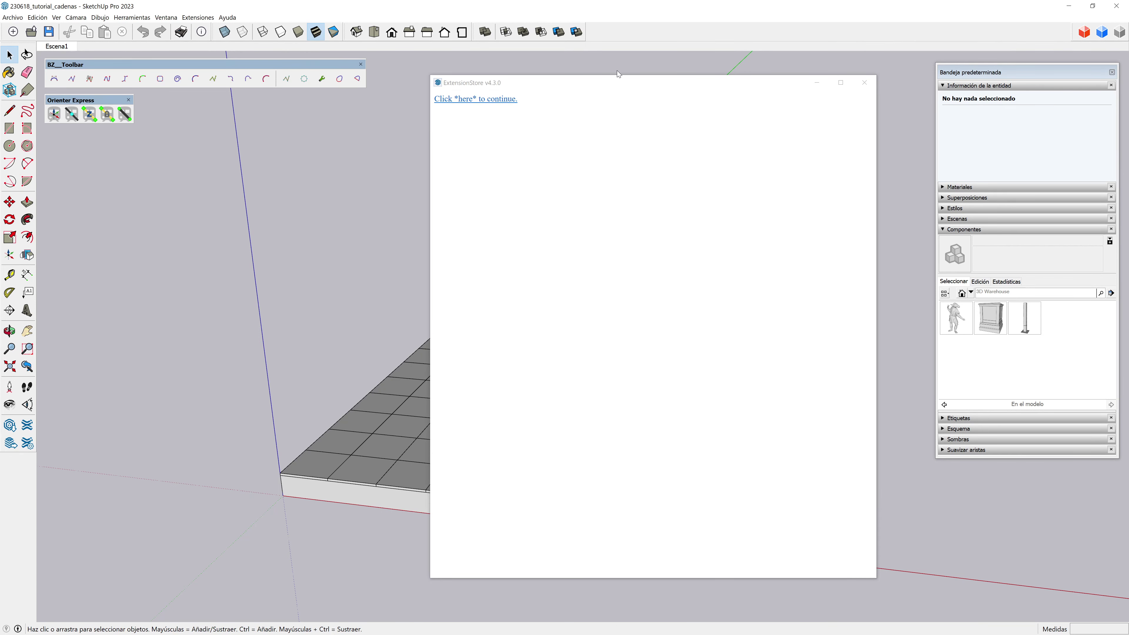
{"action": "left_click_drag", "start_coordinate": [603, 84], "coordinate": [453, 89]}
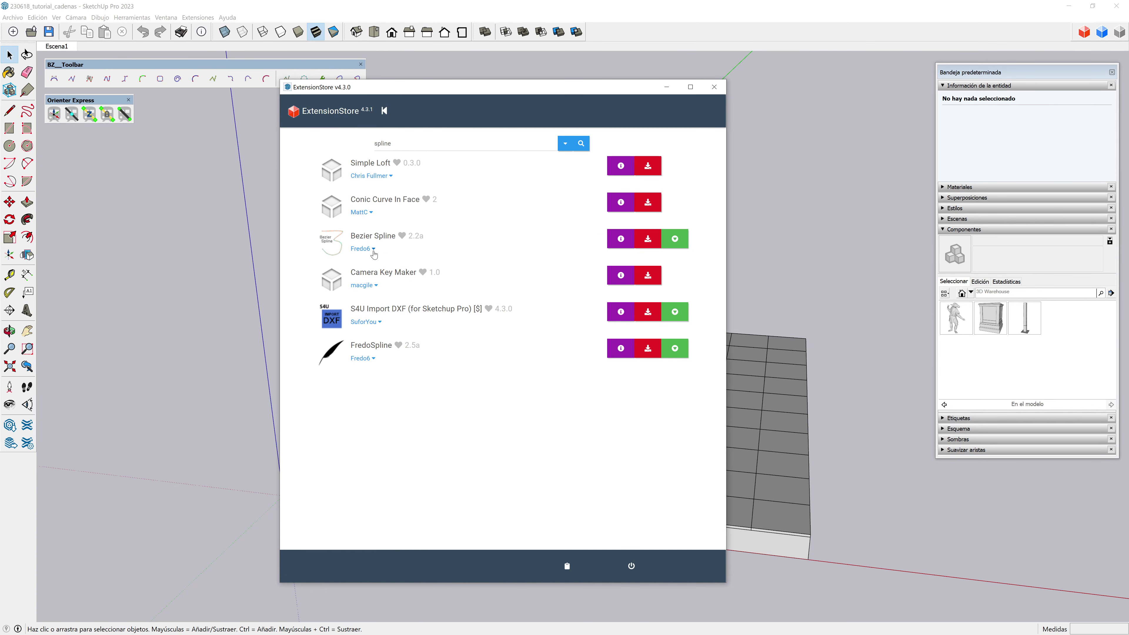
{"action": "double_click", "coordinate": [408, 147]}
{"action": "type", "text": "libfredo"}
{"action": "key", "text": "Return"}
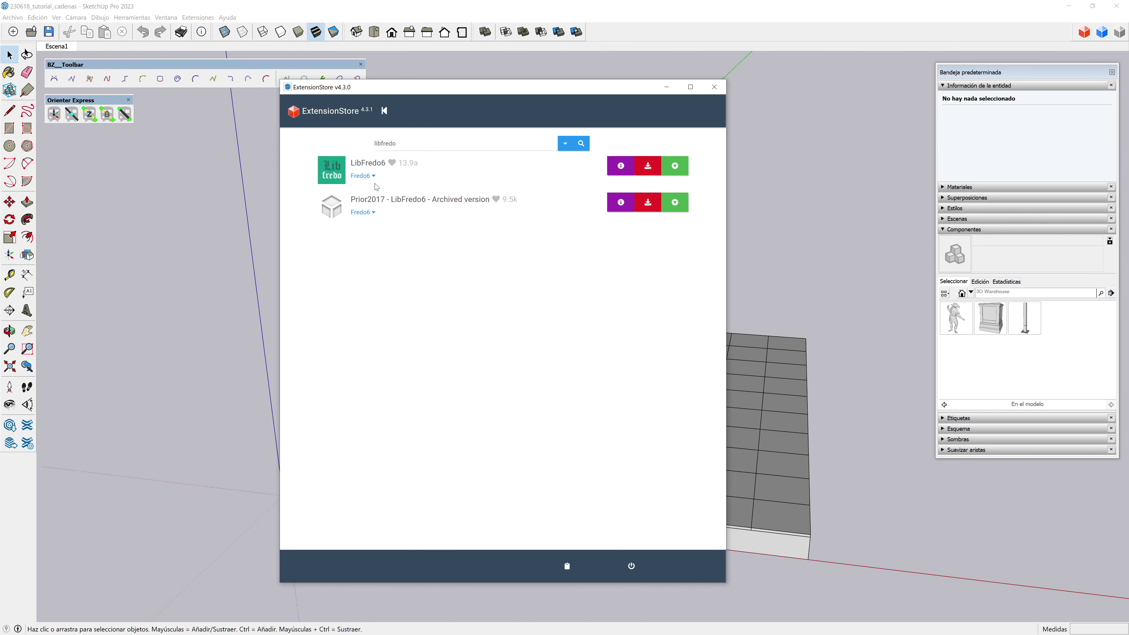
{"action": "left_click", "coordinate": [715, 86]}
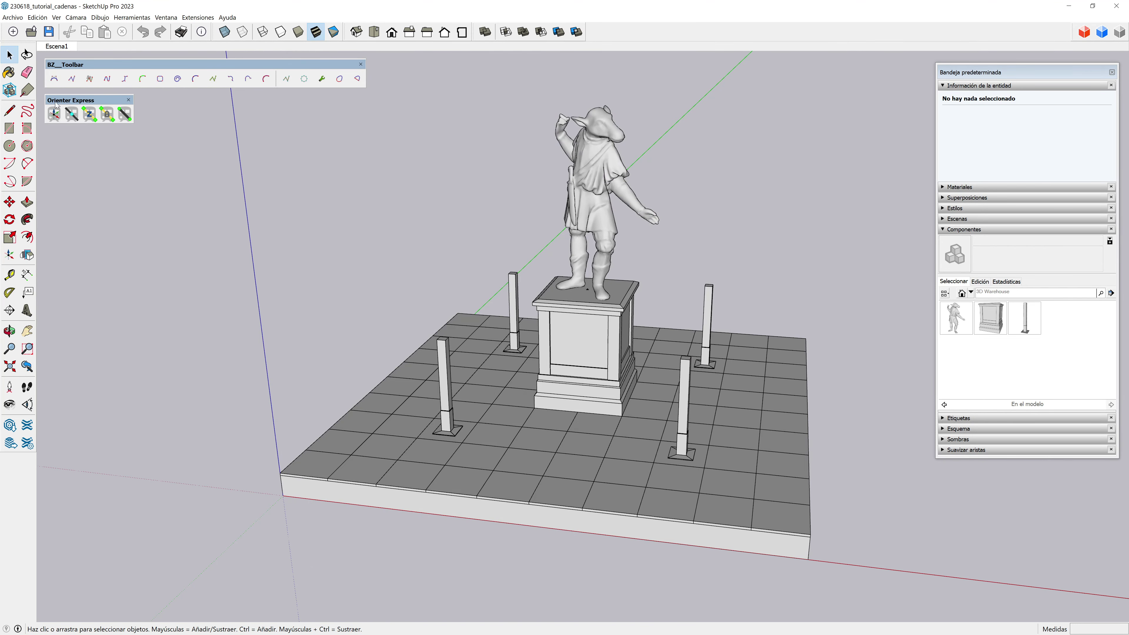
Step: Look up the Orienter Express extension in the Extension Warehouse
{"action": "left_click", "coordinate": [27, 425]}
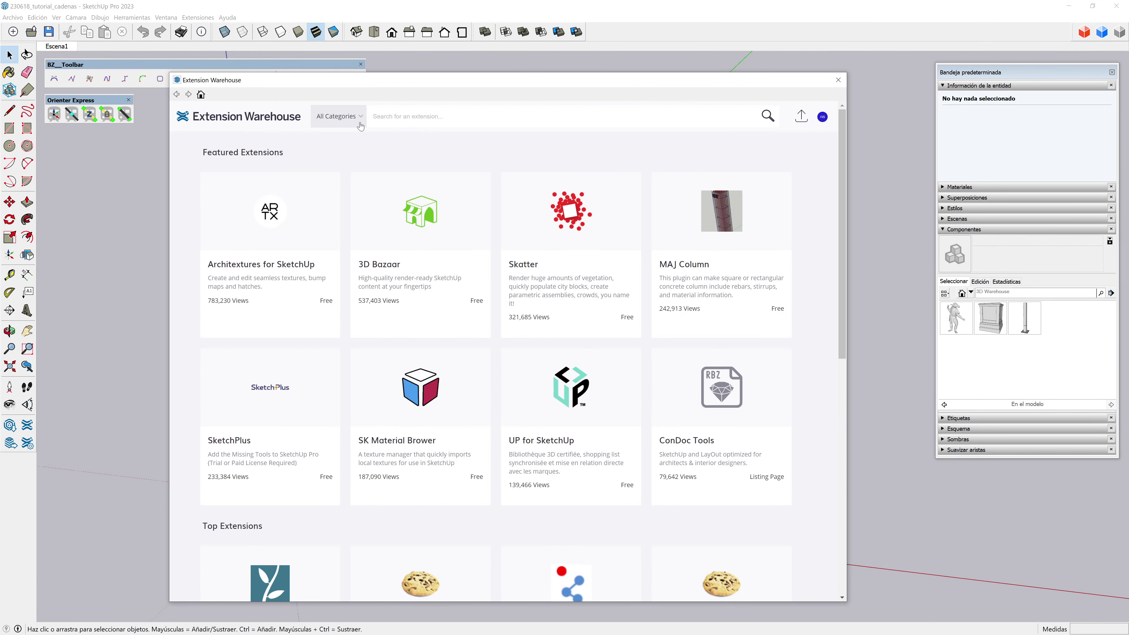
{"action": "left_click", "coordinate": [402, 116]}
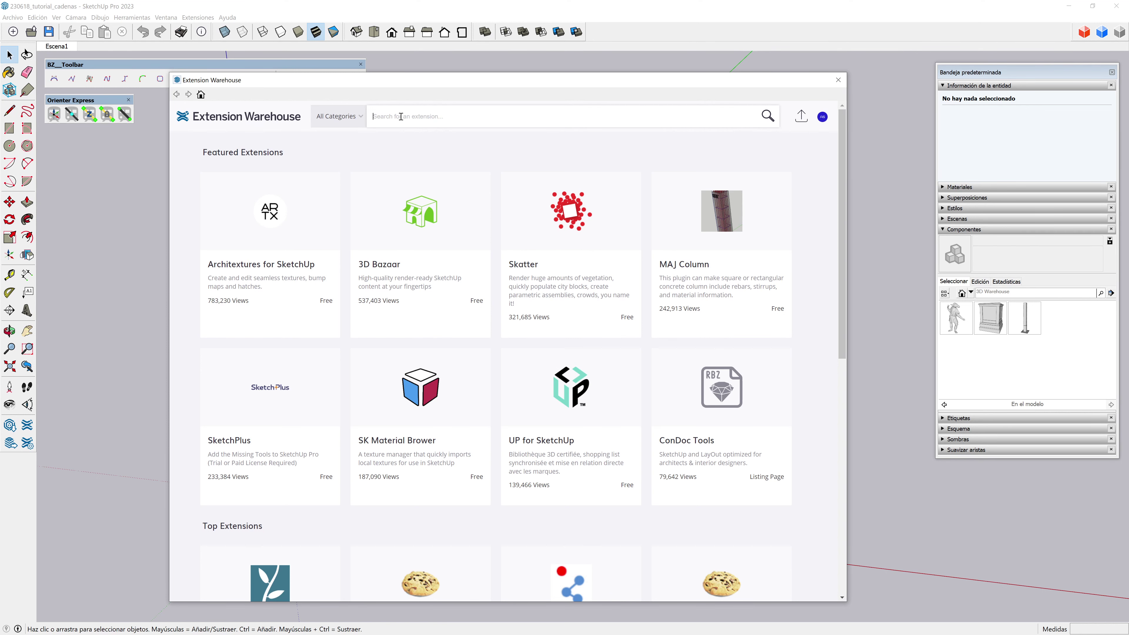
{"action": "type", "text": "orienter"}
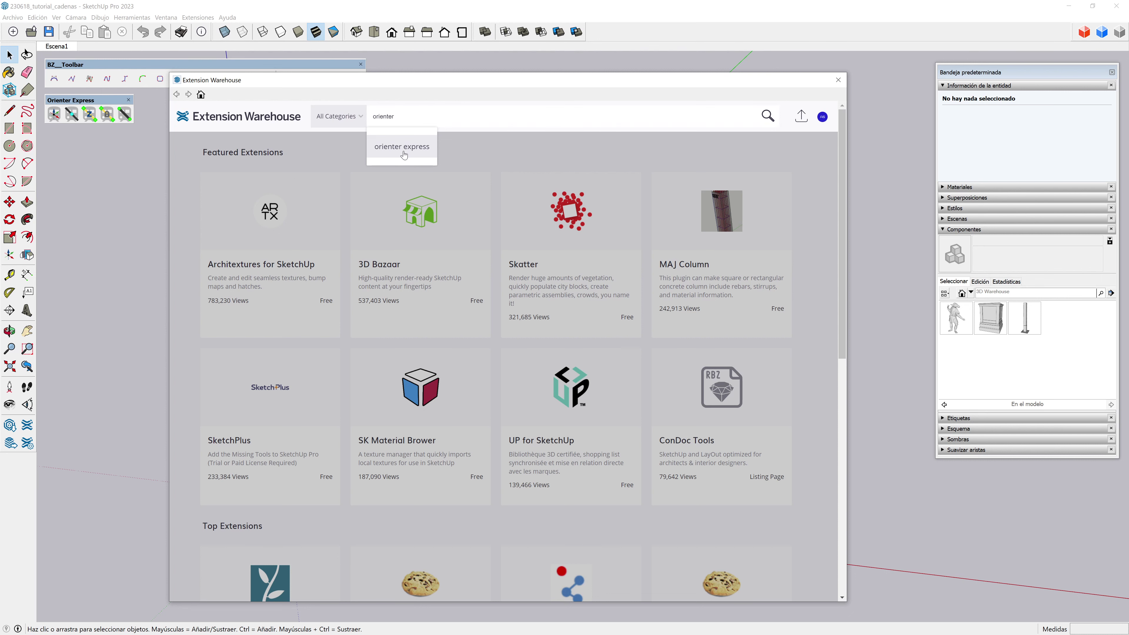
{"action": "left_click", "coordinate": [402, 149]}
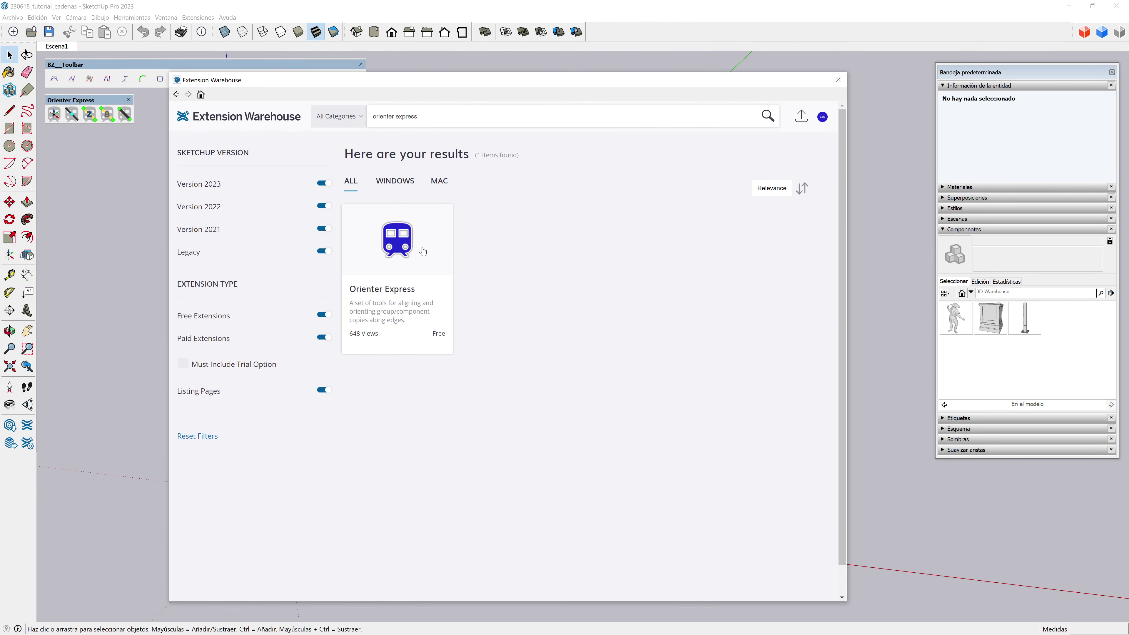
{"action": "left_click", "coordinate": [422, 252]}
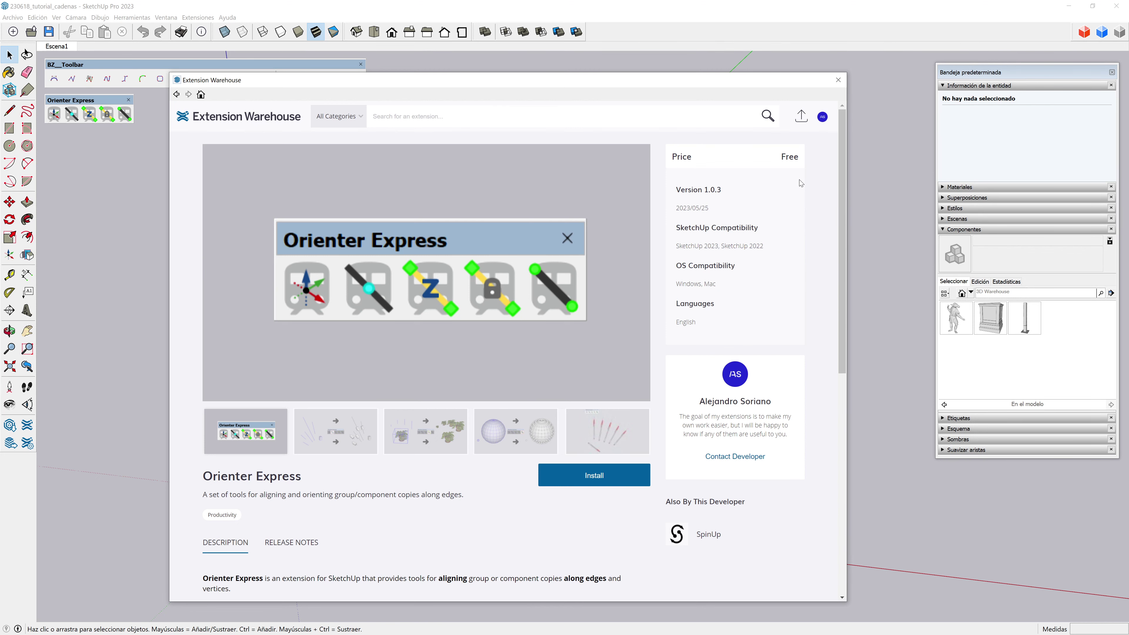
{"action": "left_click", "coordinate": [838, 80]}
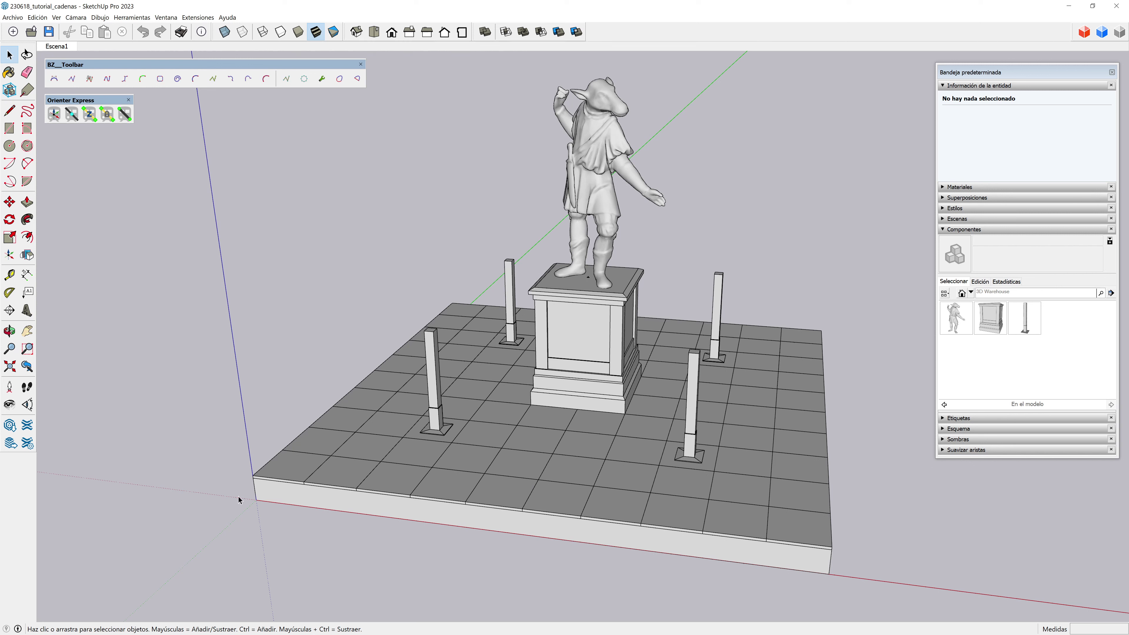
Step: Show the model from the front in two-point perspective, zoomed in
{"action": "left_click", "coordinate": [76, 18]}
{"action": "left_click", "coordinate": [89, 67]}
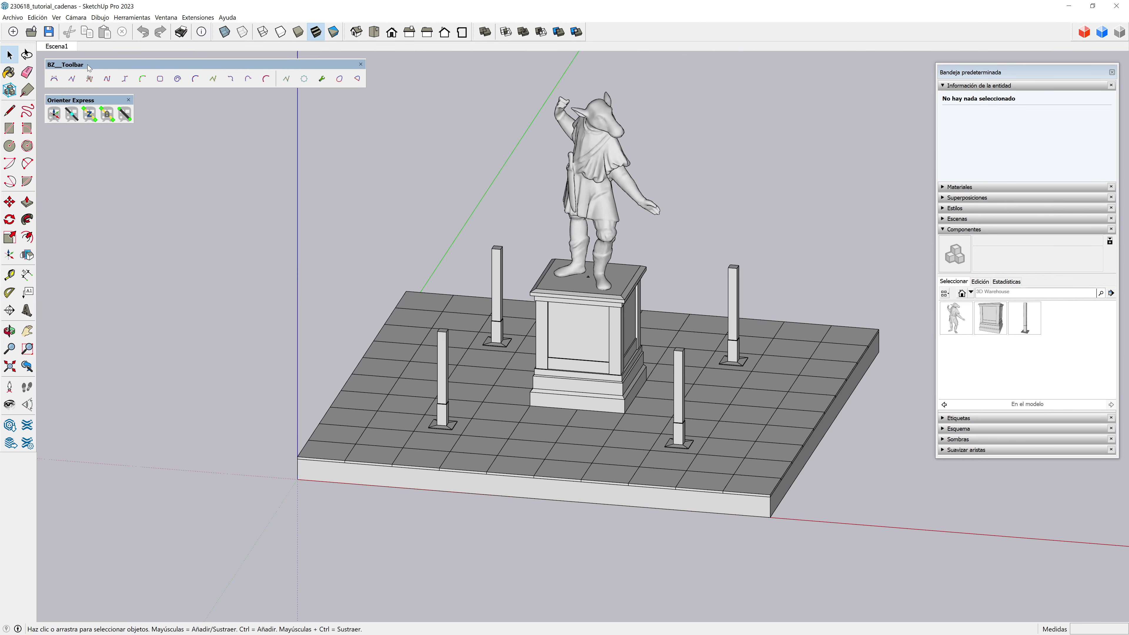
{"action": "left_click", "coordinate": [391, 33]}
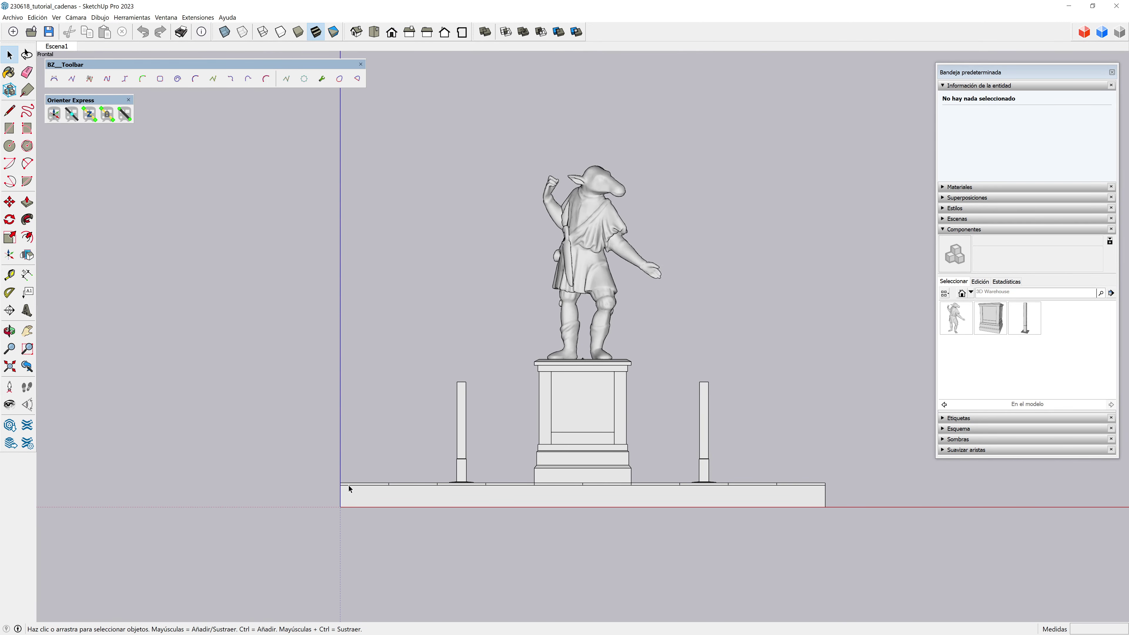
{"action": "scroll", "coordinate": [297, 500], "scroll_direction": "up", "scroll_amount": 3}
{"action": "scroll", "coordinate": [256, 541], "scroll_direction": "up", "scroll_amount": 3}
{"action": "scroll", "coordinate": [278, 452], "scroll_direction": "up", "scroll_amount": 2}
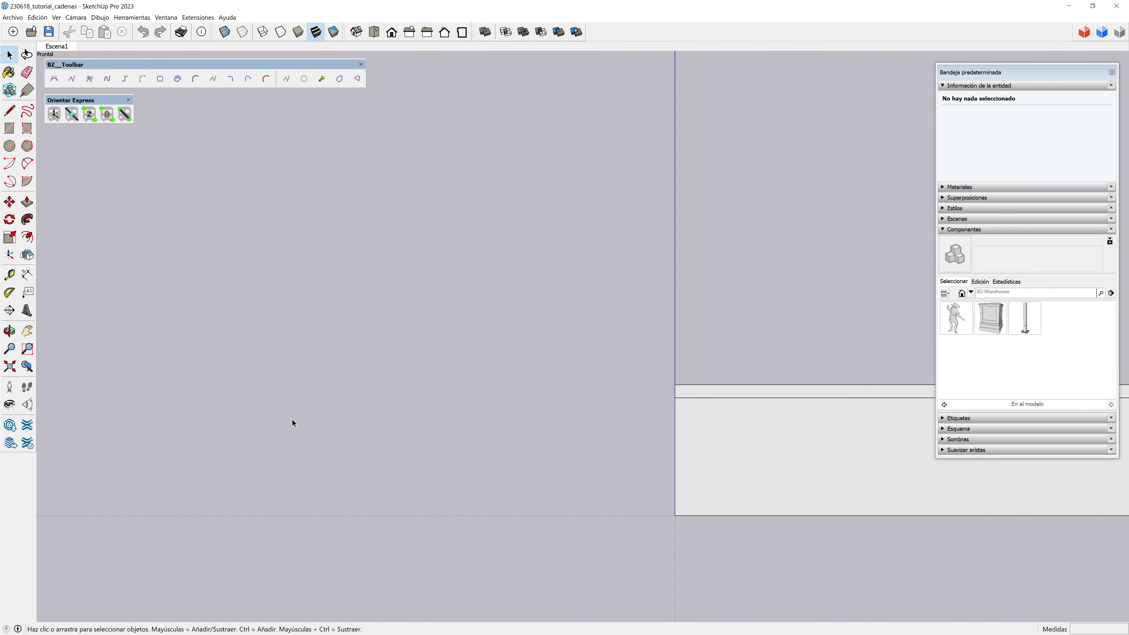
Step: Draw a 0.01 m² square face in empty space and select it
{"action": "left_click", "coordinate": [9, 129]}
{"action": "left_click", "coordinate": [343, 328]}
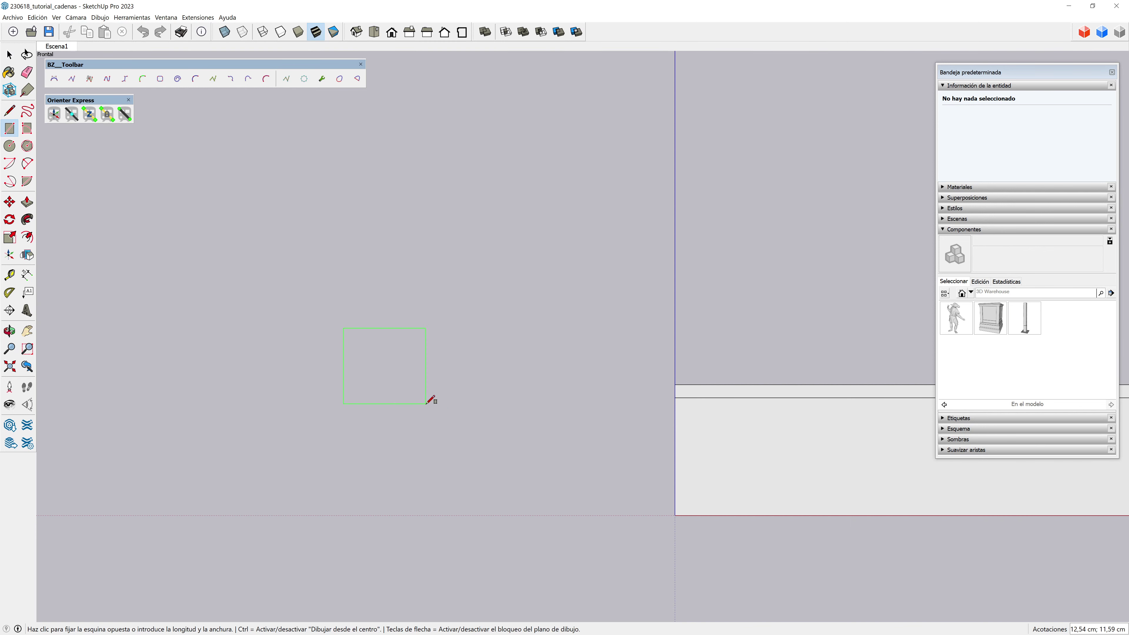
{"action": "left_click", "coordinate": [426, 404]}
{"action": "left_click", "coordinate": [9, 55]}
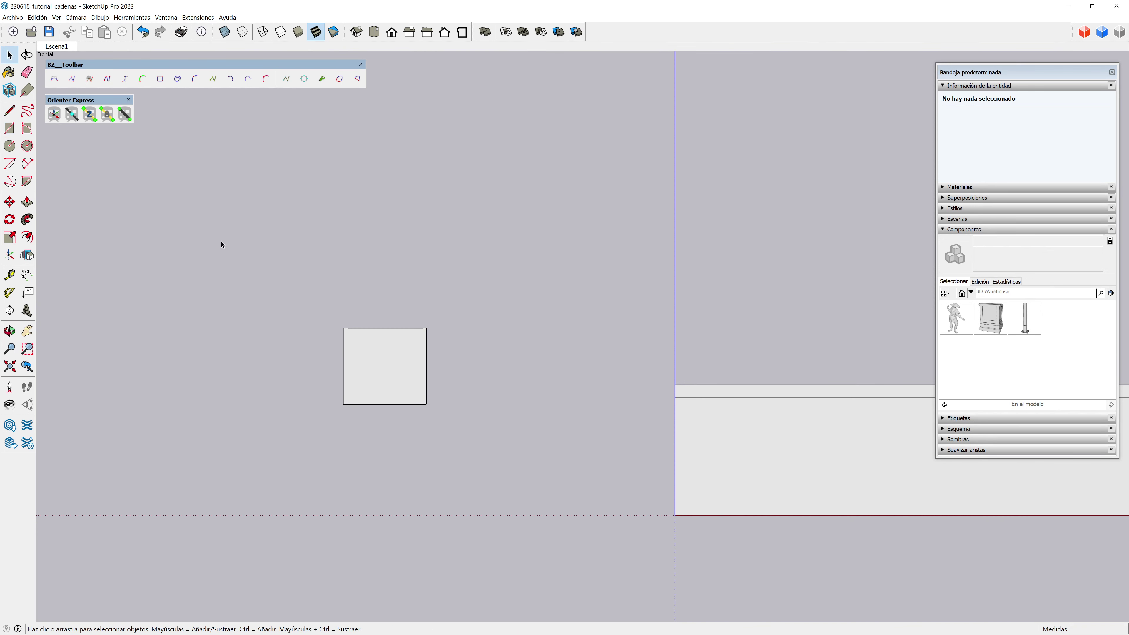
{"action": "left_click", "coordinate": [381, 368]}
{"action": "scroll", "coordinate": [381, 367], "scroll_direction": "up", "scroll_amount": 1}
{"action": "scroll", "coordinate": [382, 367], "scroll_direction": "up", "scroll_amount": 2}
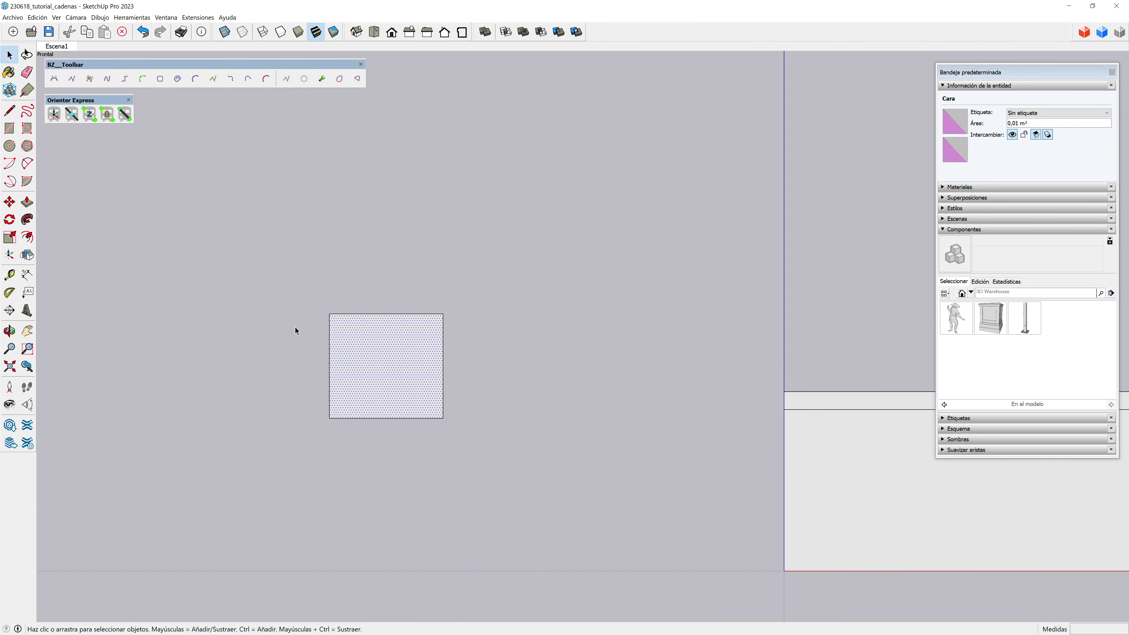
Step: Scale the square's width on the red axis down to 15 mm
{"action": "left_click", "coordinate": [10, 237]}
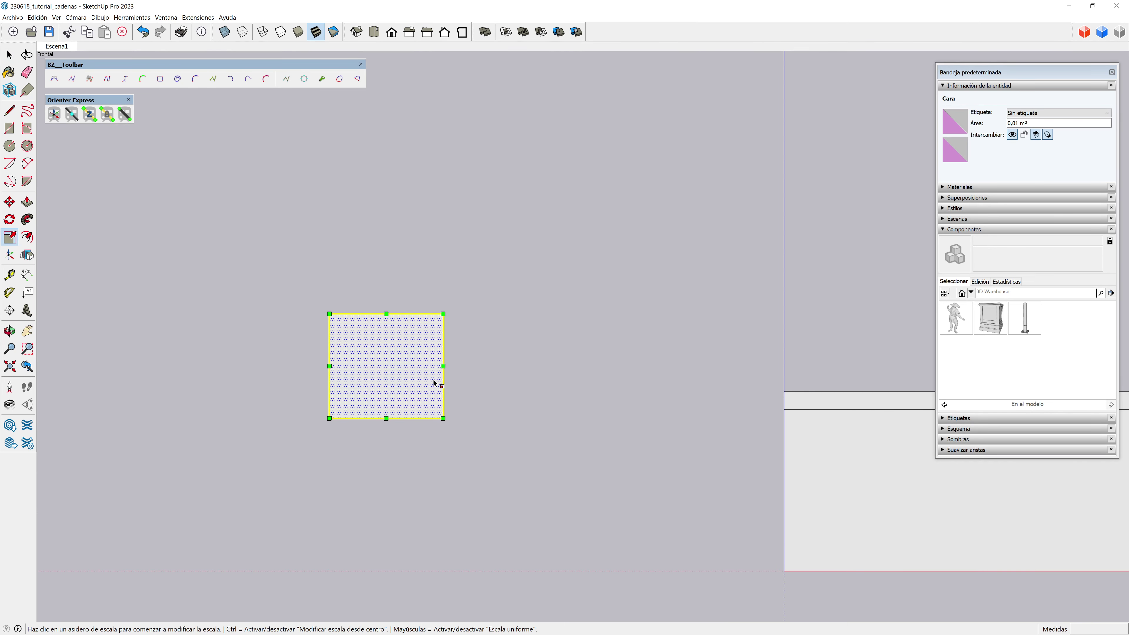
{"action": "left_click", "coordinate": [442, 367]}
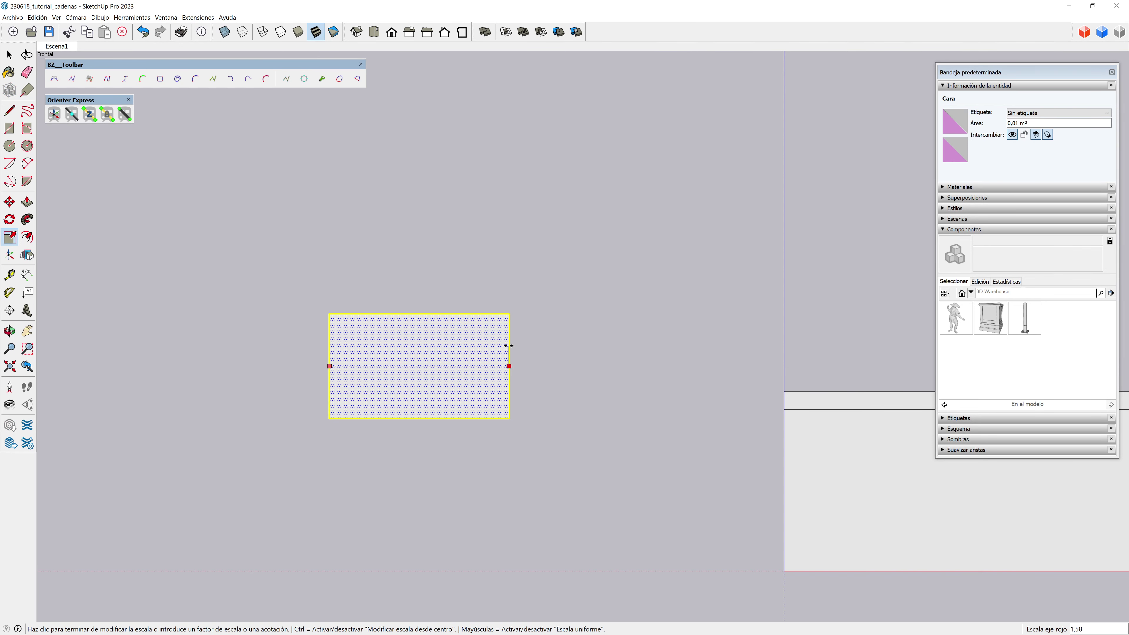
{"action": "type", "text": "1"}
{"action": "key", "text": "Return"}
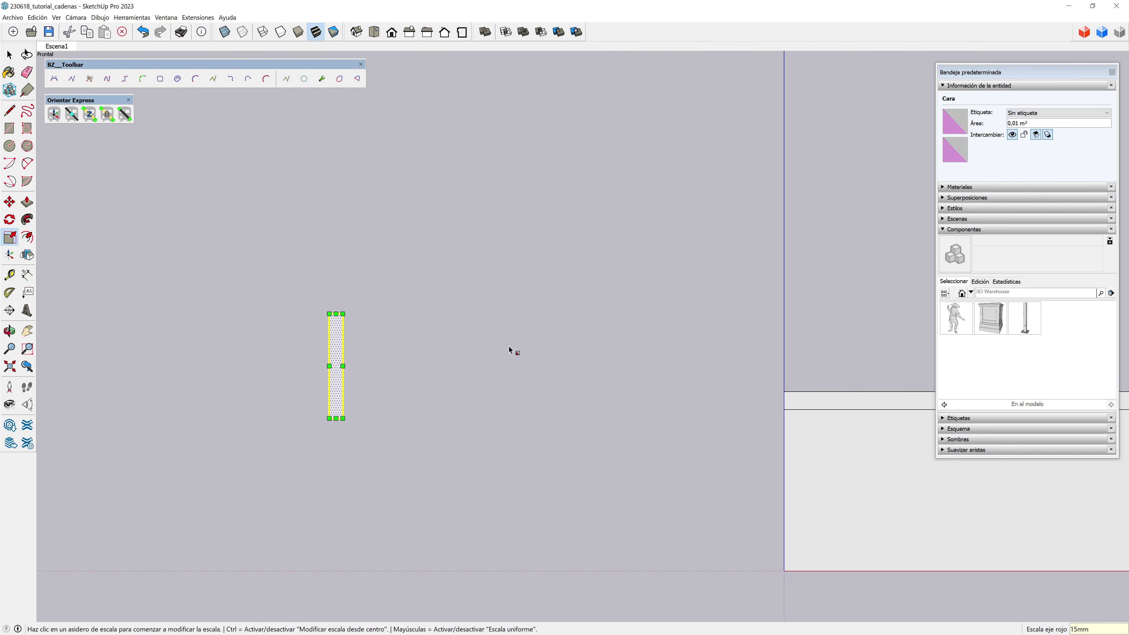
{"action": "scroll", "coordinate": [306, 400], "scroll_direction": "up", "scroll_amount": 3}
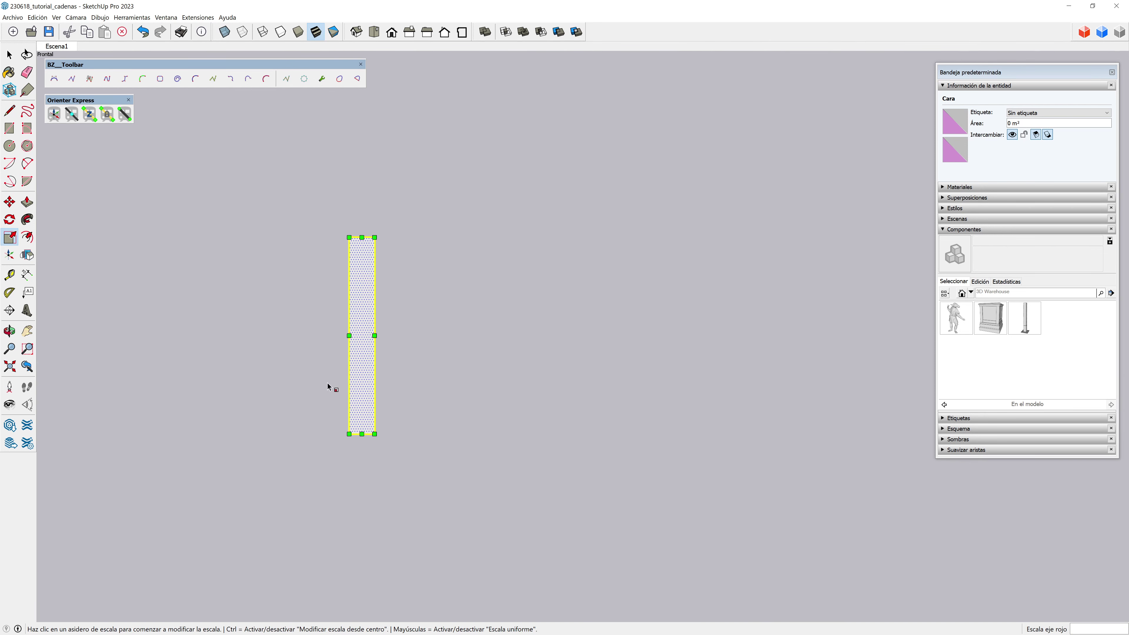
Step: Scale the strip's height on the green axis by 15, leaving a small square
{"action": "left_click", "coordinate": [361, 436]}
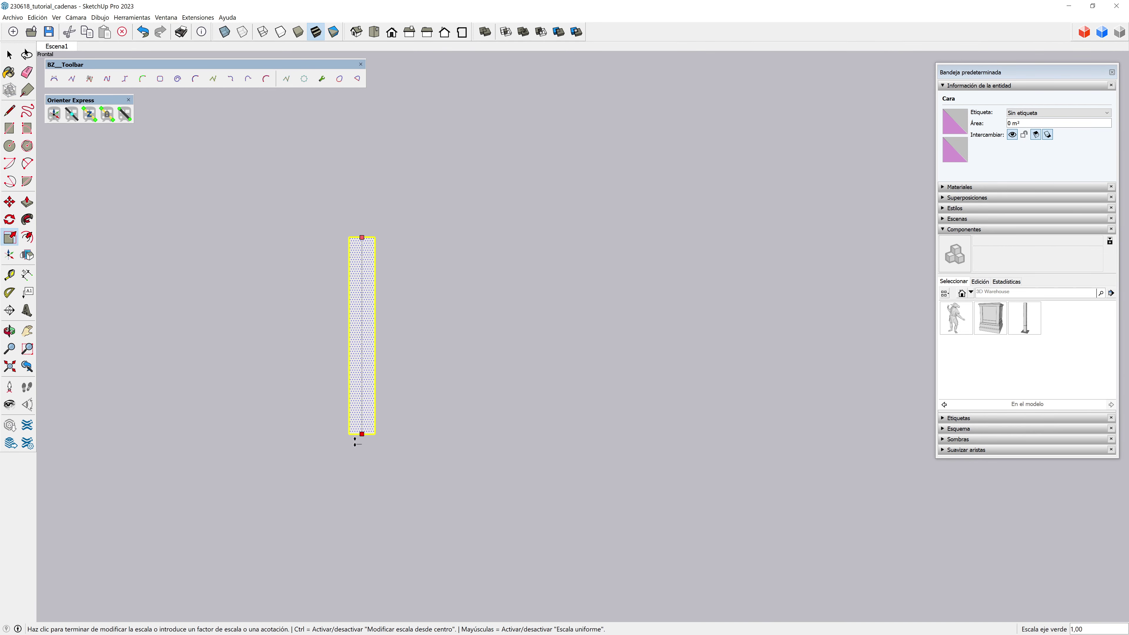
{"action": "type", "text": "15mm"}
{"action": "key", "text": "Return"}
{"action": "key", "text": "space"}
{"action": "scroll", "coordinate": [323, 240], "scroll_direction": "up", "scroll_amount": 2}
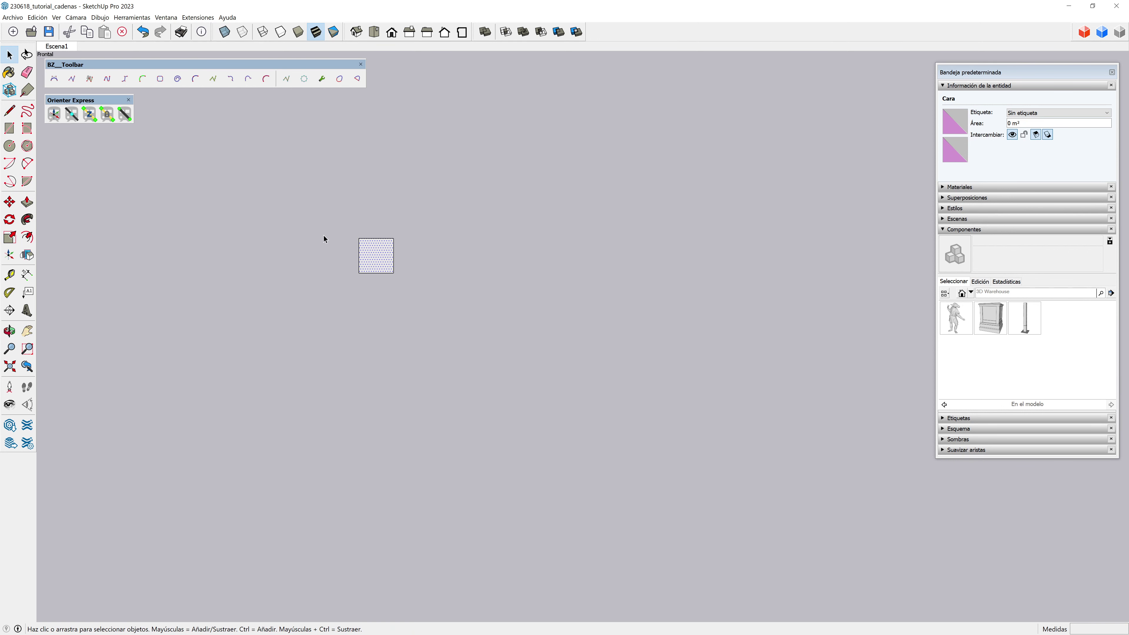
{"action": "scroll", "coordinate": [370, 260], "scroll_direction": "up", "scroll_amount": 3}
{"action": "scroll", "coordinate": [370, 260], "scroll_direction": "up", "scroll_amount": 3}
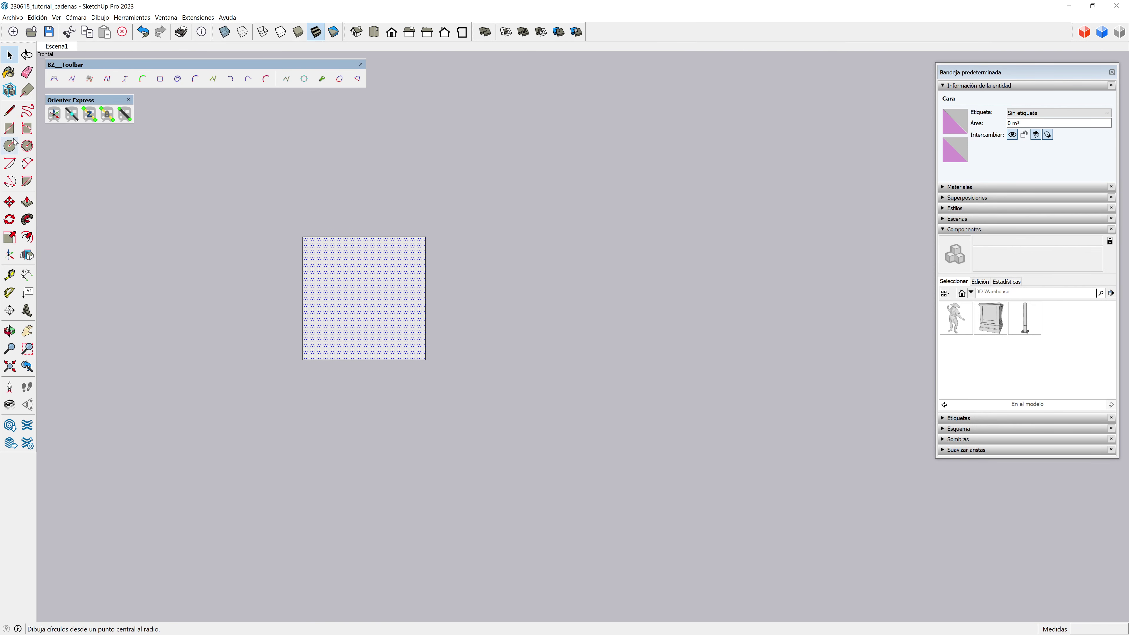
Step: Draw a circle on the square's top edge and move its lower half to the bottom edge
{"action": "left_click", "coordinate": [10, 147]}
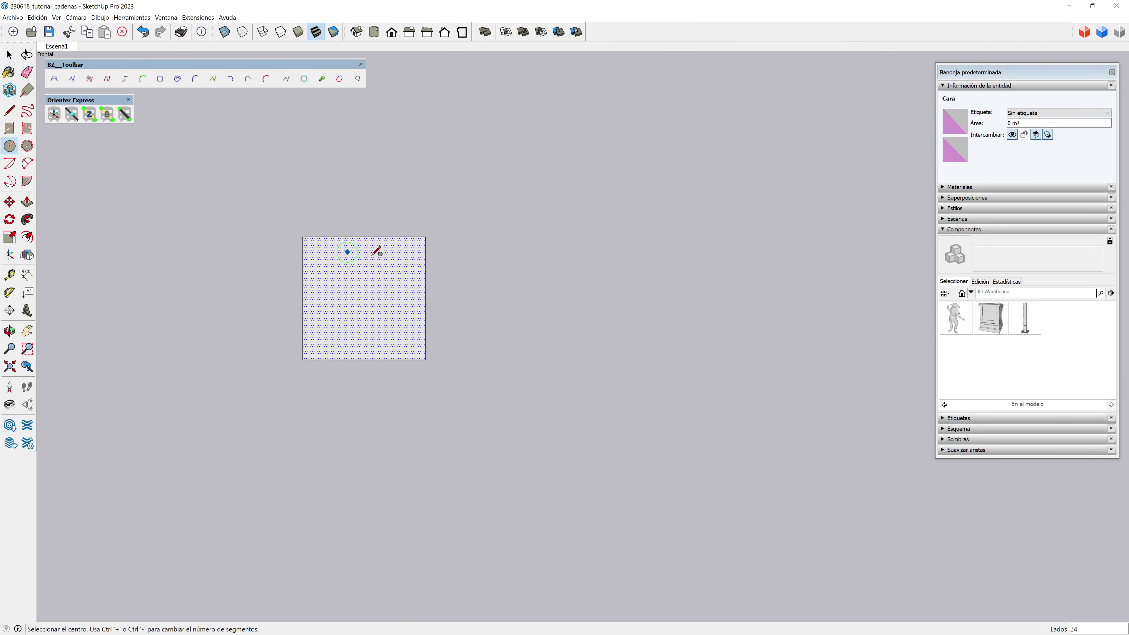
{"action": "left_click", "coordinate": [364, 236]}
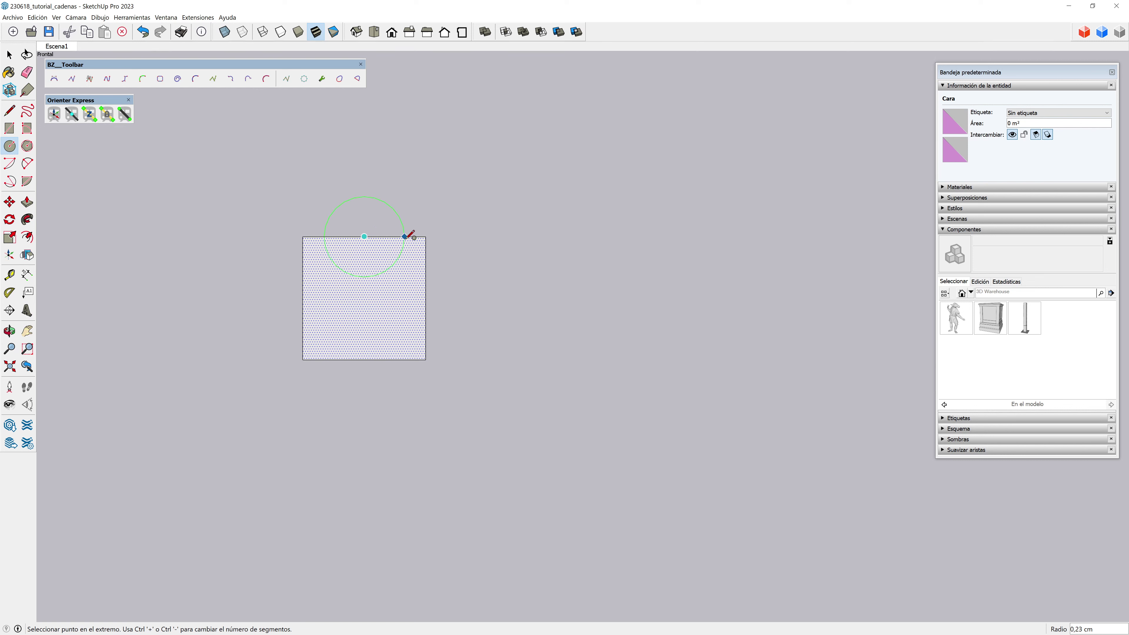
{"action": "left_click", "coordinate": [426, 236]}
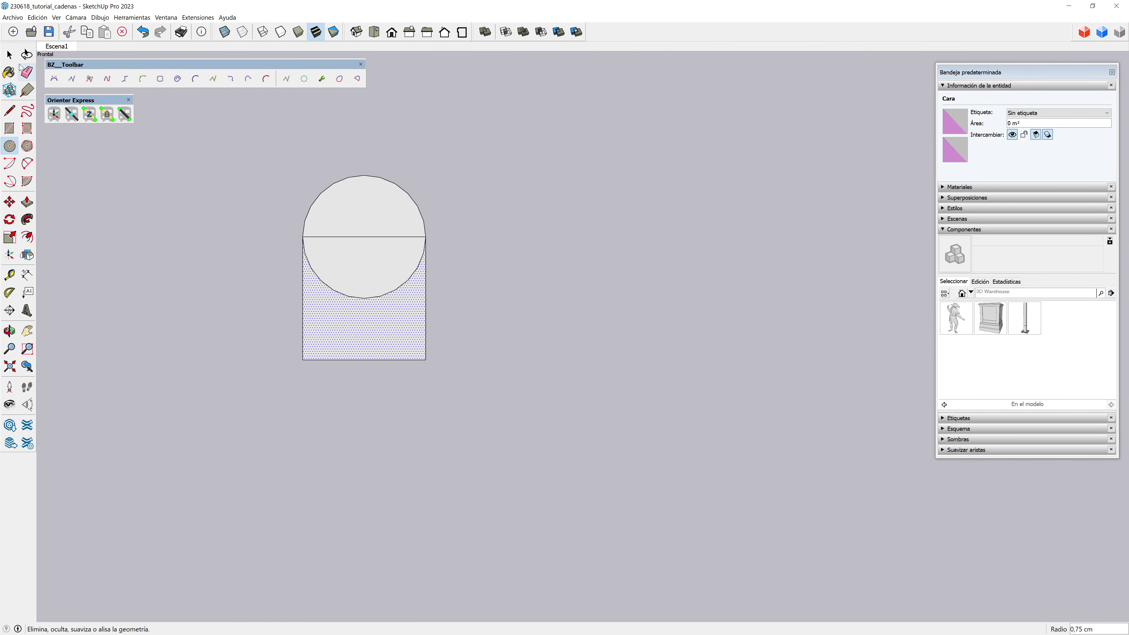
{"action": "left_click", "coordinate": [10, 54]}
{"action": "left_click", "coordinate": [373, 254]}
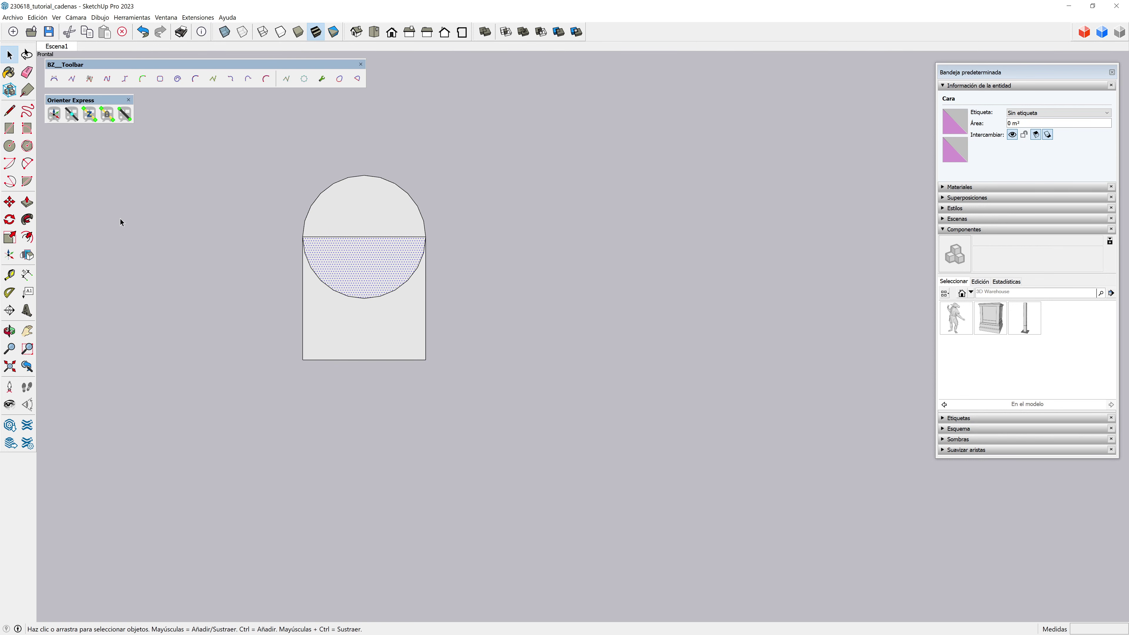
{"action": "key", "text": "m"}
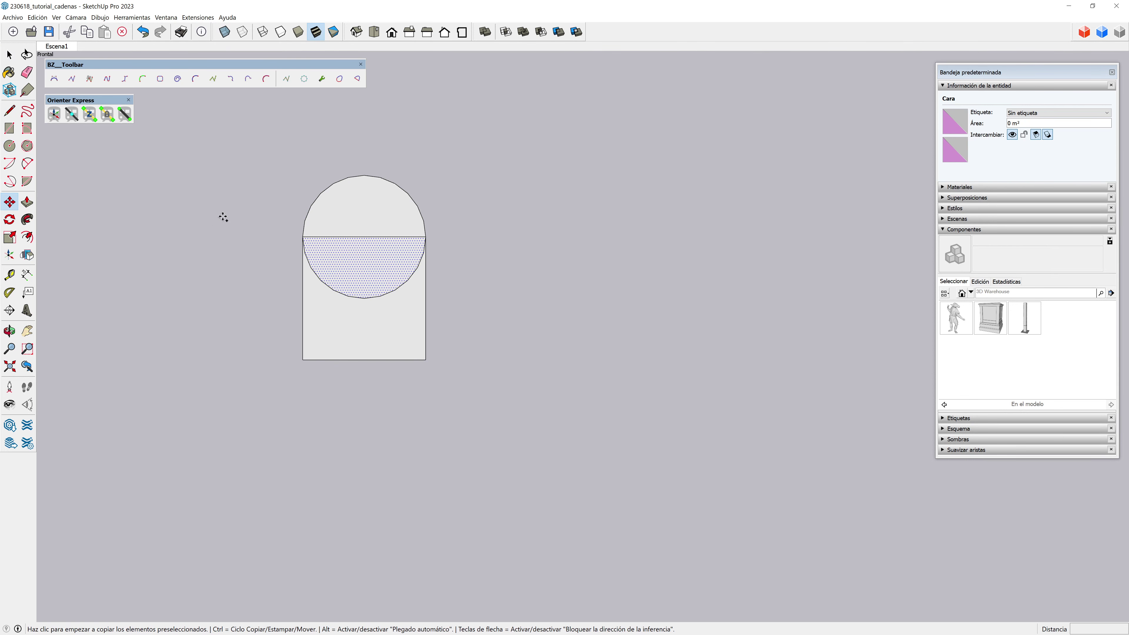
{"action": "left_click", "coordinate": [425, 237]}
{"action": "left_click", "coordinate": [425, 360]}
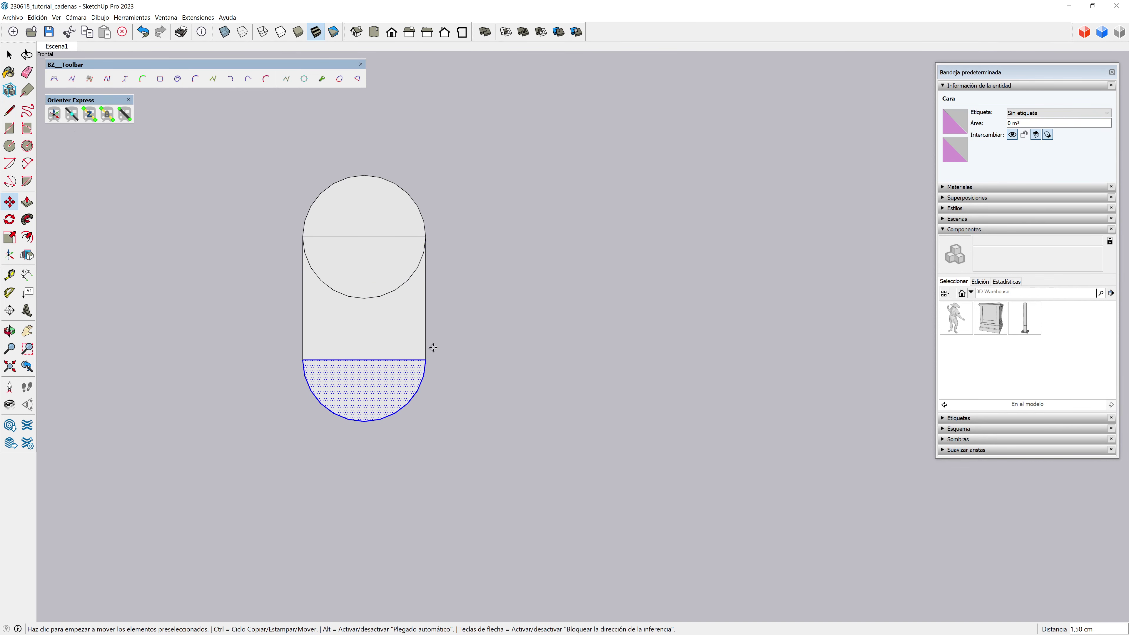
Step: Erase the middle edge, lower arc and bottom edge to form a capsule
{"action": "left_click", "coordinate": [27, 72]}
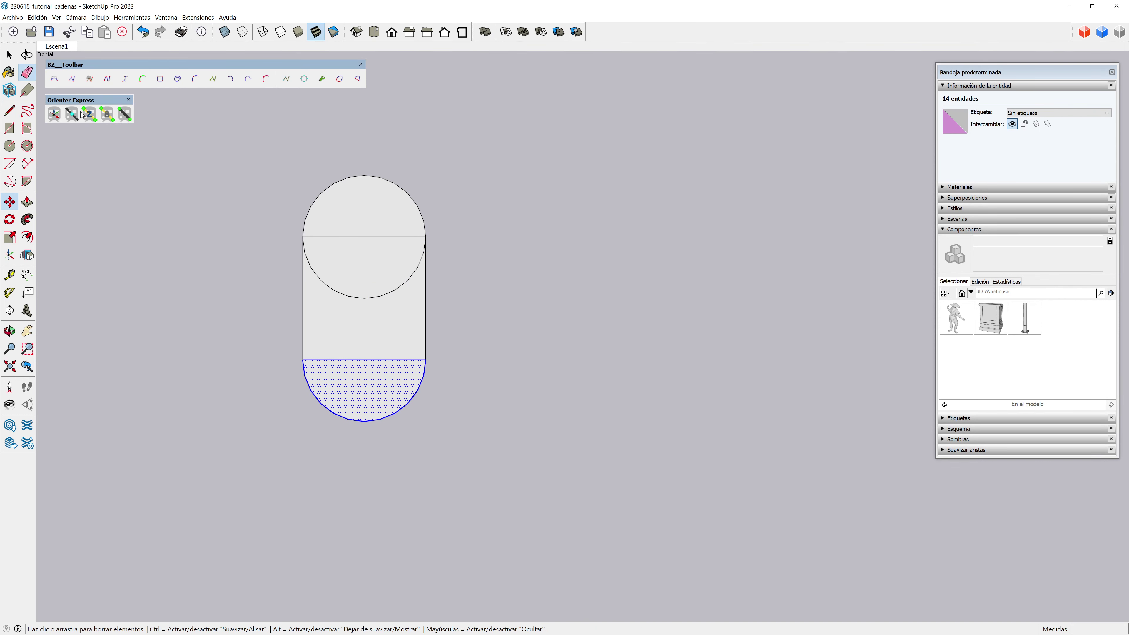
{"action": "left_click", "coordinate": [359, 237]}
{"action": "left_click_drag", "start_coordinate": [378, 267], "coordinate": [372, 307]}
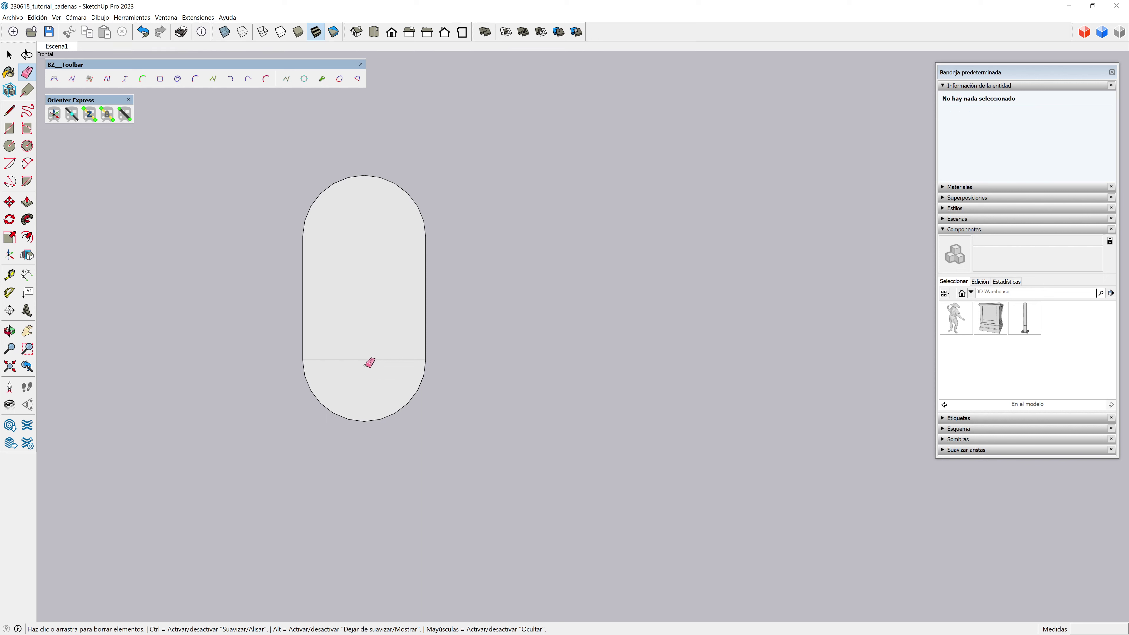
{"action": "left_click", "coordinate": [370, 359]}
{"action": "left_click", "coordinate": [9, 55]}
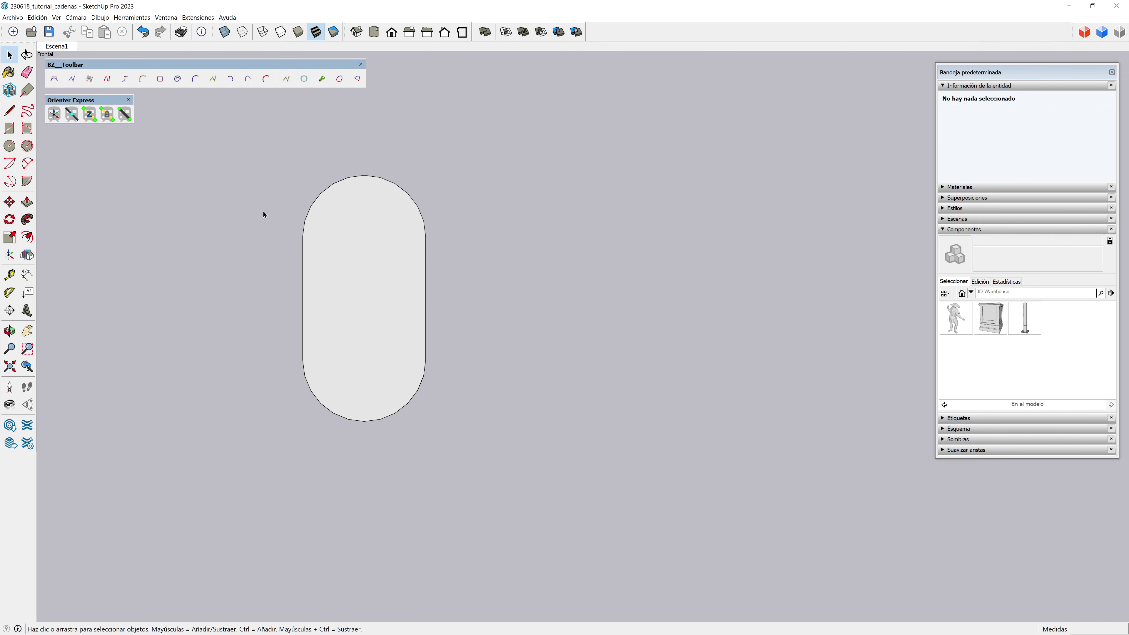
Step: Set both capsule arcs to 6 segments in Entity Info
{"action": "left_click", "coordinate": [314, 204]}
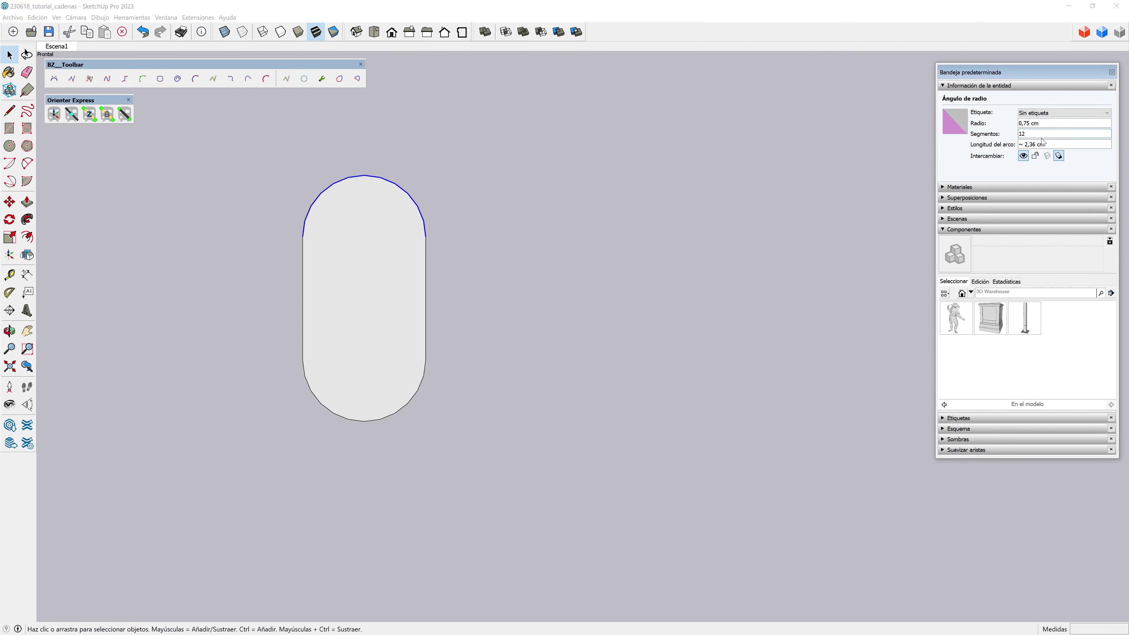
{"action": "left_click_drag", "start_coordinate": [1042, 134], "coordinate": [1011, 132]}
{"action": "type", "text": "6"}
{"action": "key", "text": "Return"}
{"action": "left_click", "coordinate": [423, 379]}
{"action": "left_click", "coordinate": [1044, 136]}
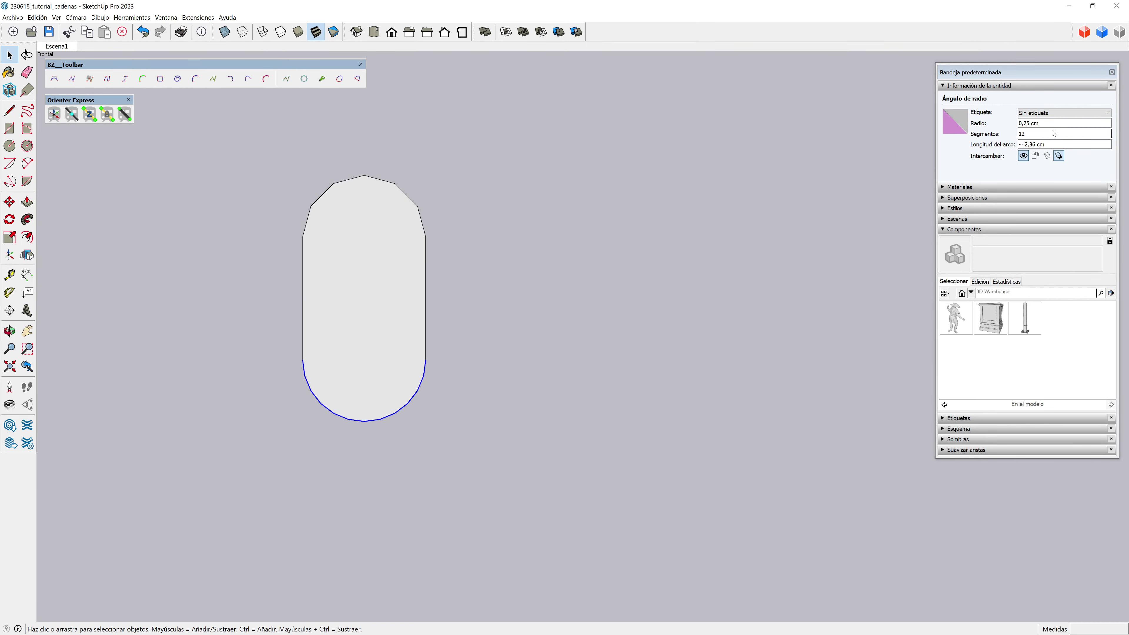
{"action": "type", "text": "6"}
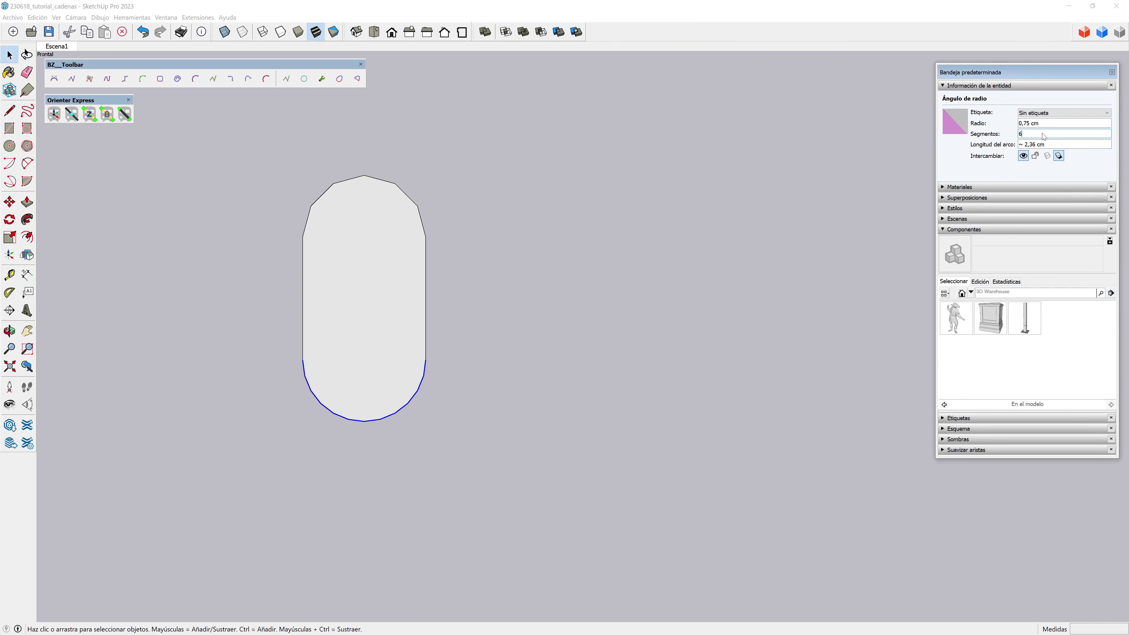
{"action": "key", "text": "Return"}
Step: Delete the capsule face and orbit to view the outline at an angle
{"action": "left_click", "coordinate": [385, 260]}
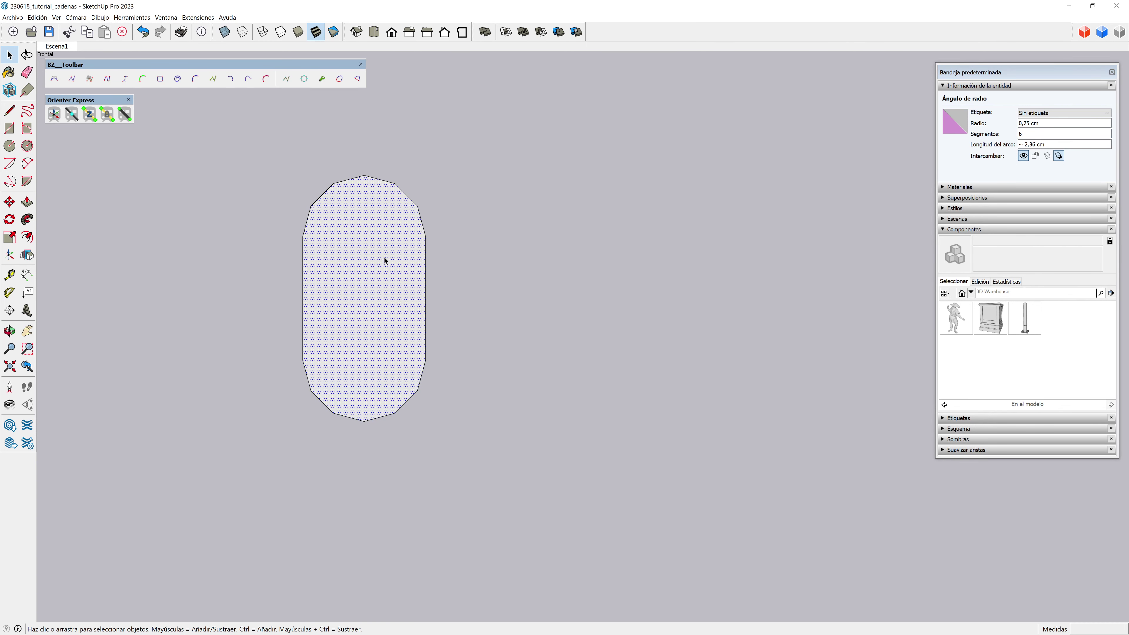
{"action": "left_click", "coordinate": [122, 32]}
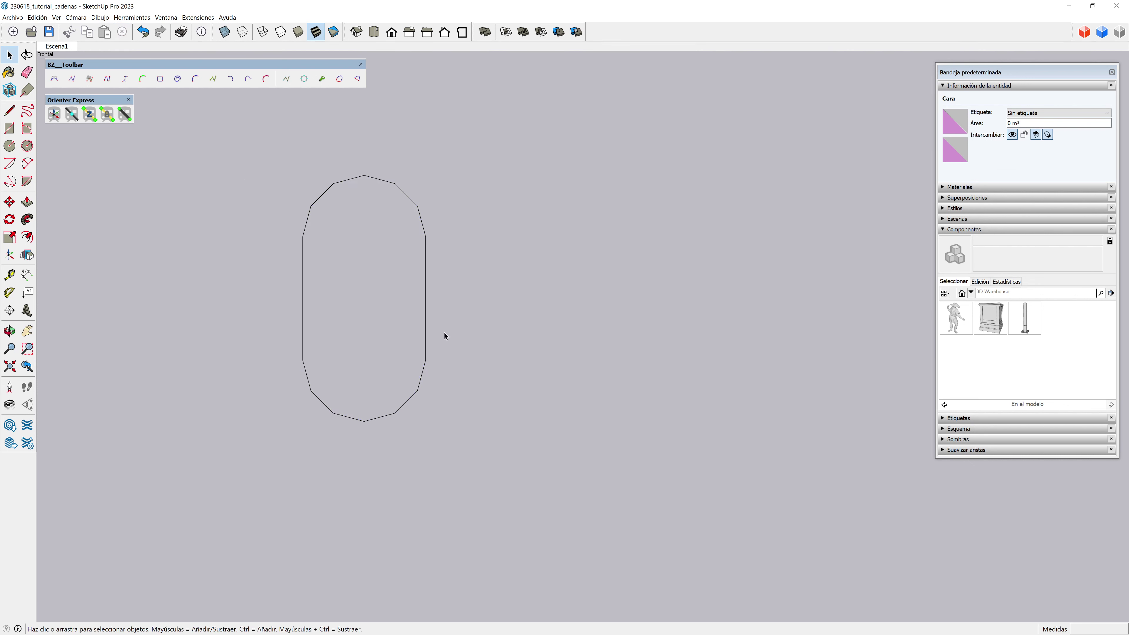
{"action": "middle_click_drag", "start_coordinate": [424, 353], "coordinate": [299, 444]}
Step: Draw a 3 mm radius circle centred on the capsule's left side midpoint
{"action": "key", "text": "space"}
{"action": "scroll", "coordinate": [306, 275], "scroll_direction": "up", "scroll_amount": 2}
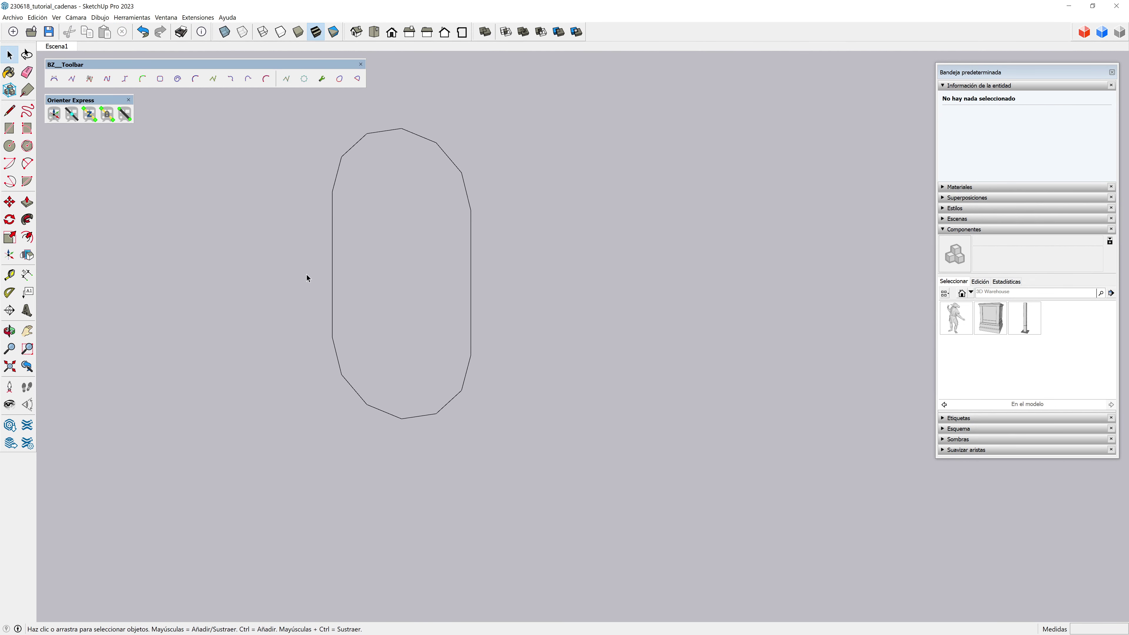
{"action": "scroll", "coordinate": [338, 245], "scroll_direction": "up", "scroll_amount": 2}
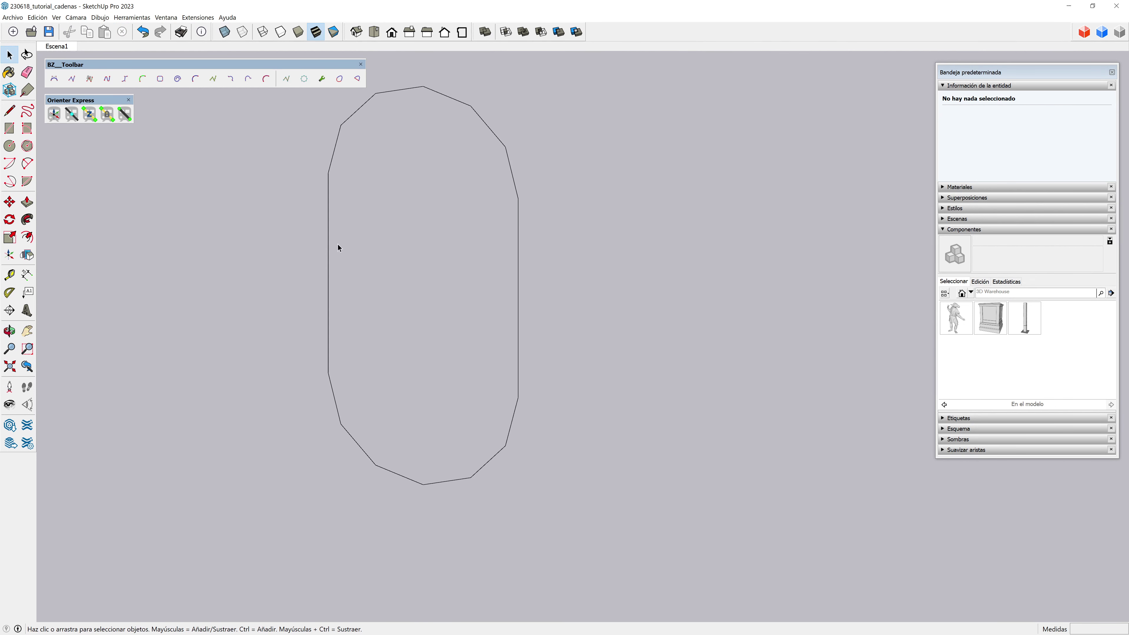
{"action": "left_click", "coordinate": [10, 146]}
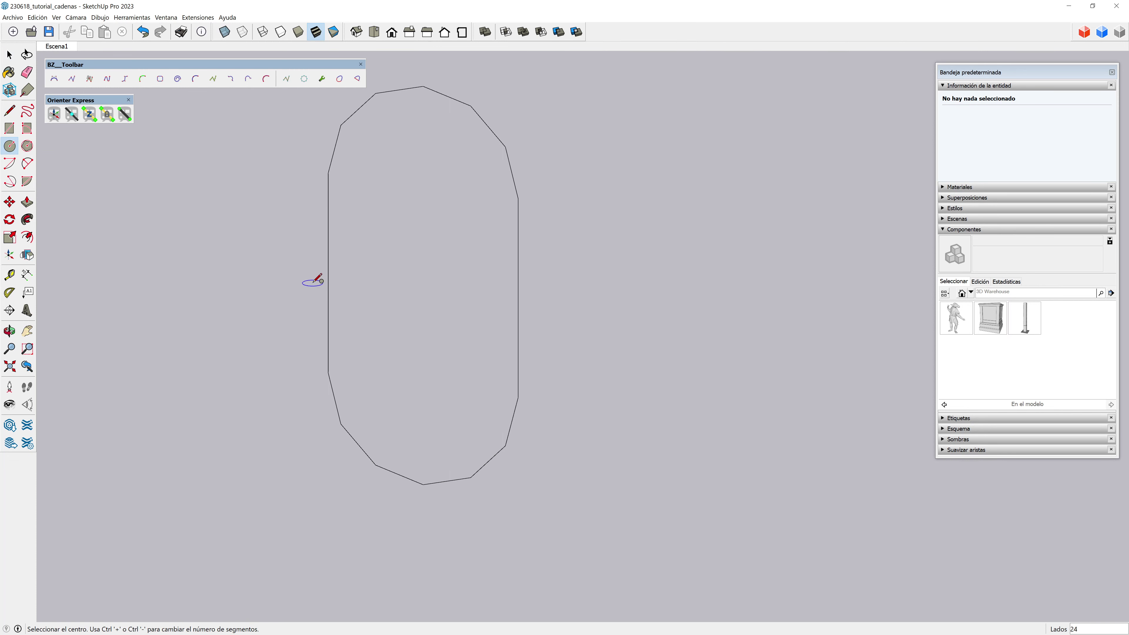
{"action": "left_click", "coordinate": [328, 273]}
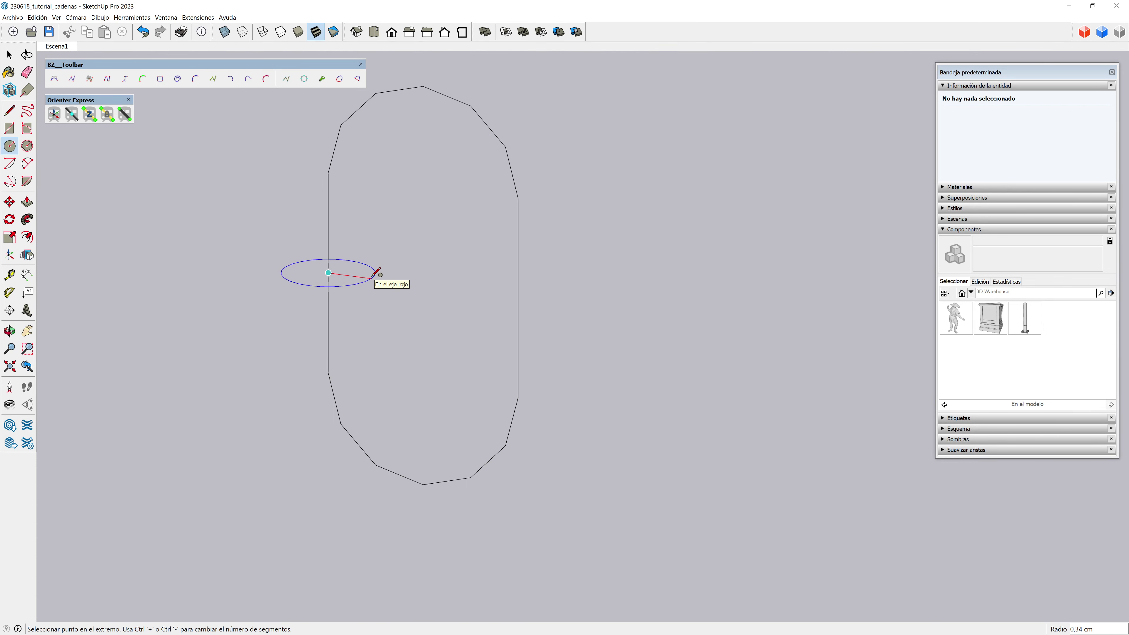
{"action": "type", "text": "3mm"}
{"action": "key", "text": "Return"}
{"action": "middle_click_drag", "start_coordinate": [371, 277], "coordinate": [399, 310]}
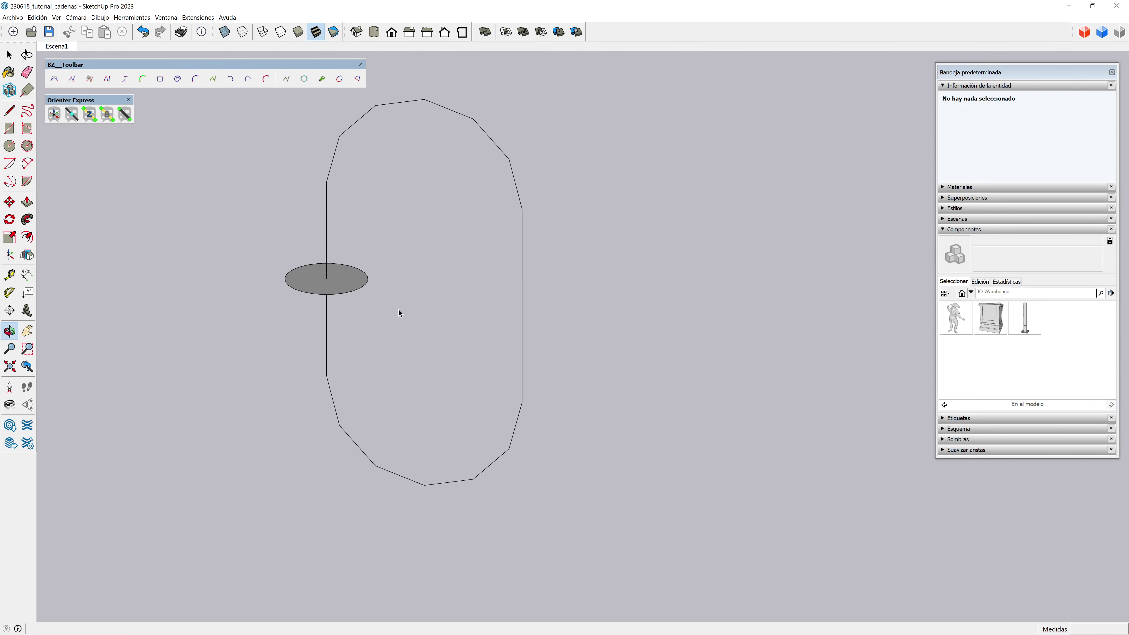
{"action": "key", "text": "space"}
Step: Give the circle 12 segments and select the whole capsule outline as path
{"action": "left_click", "coordinate": [362, 289]}
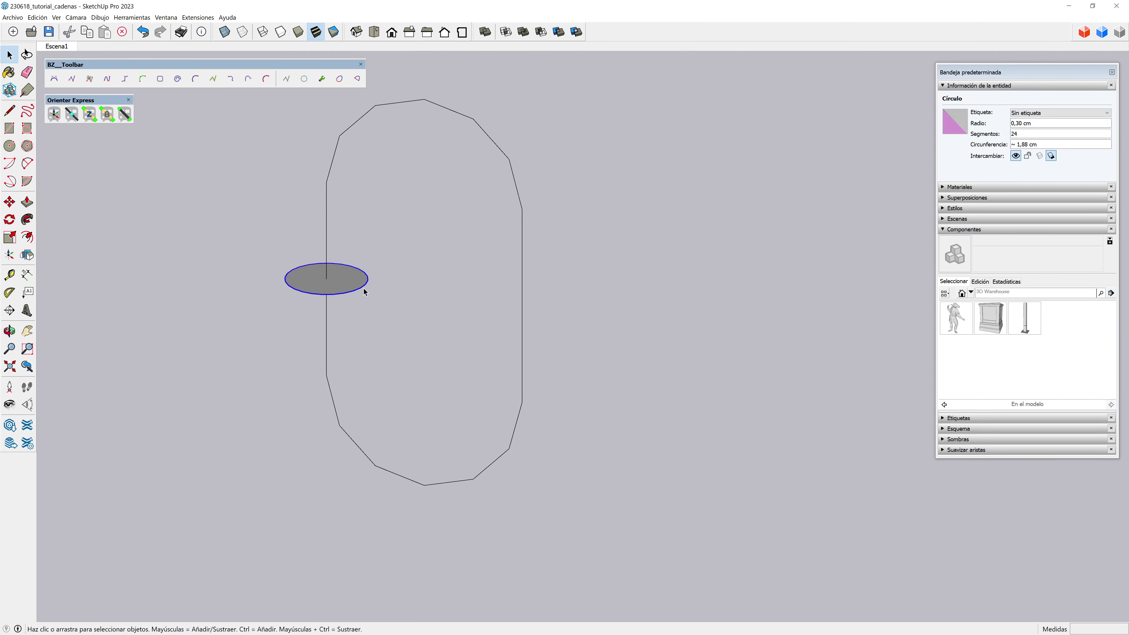
{"action": "double_click", "coordinate": [1030, 135]}
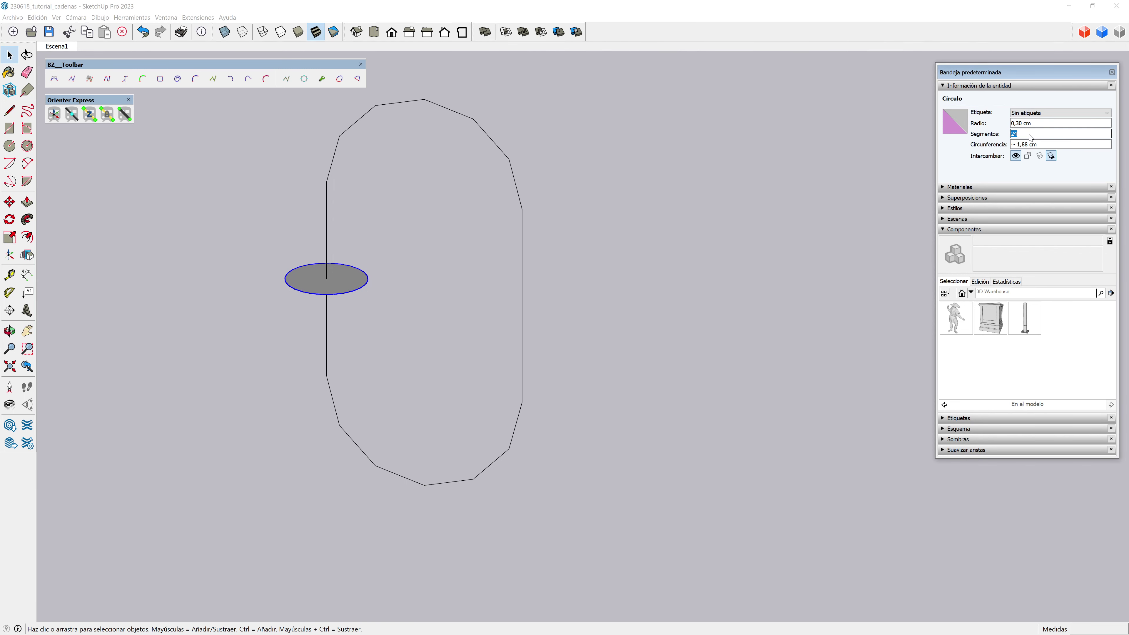
{"action": "type", "text": "1"}
{"action": "type", "text": "2"}
{"action": "key", "text": "Return"}
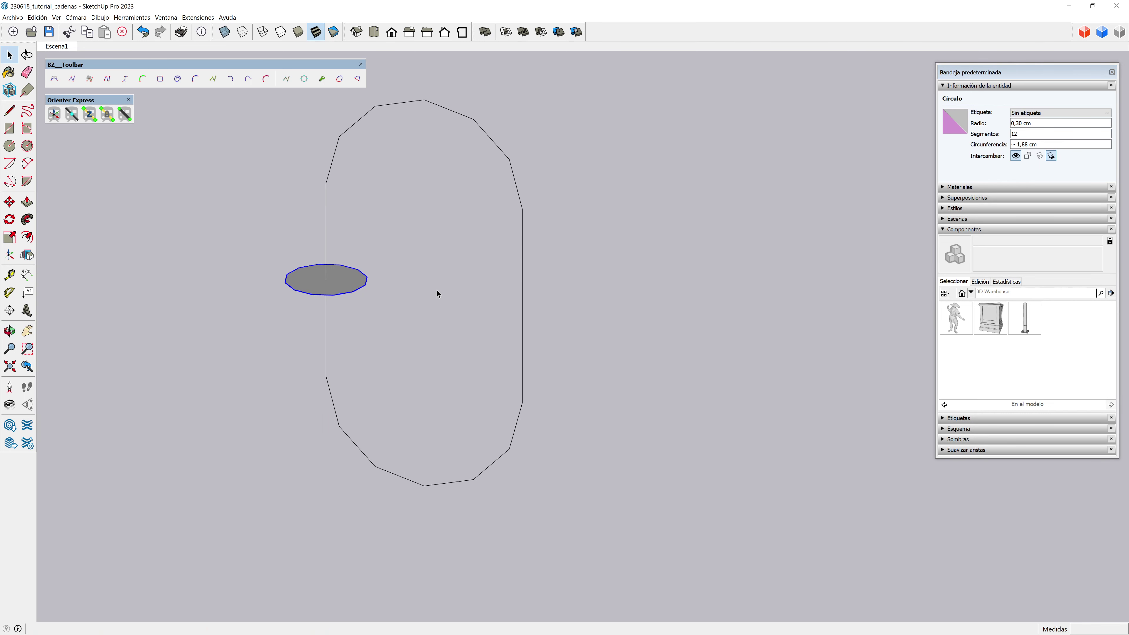
{"action": "scroll", "coordinate": [436, 291], "scroll_direction": "down", "scroll_amount": 1}
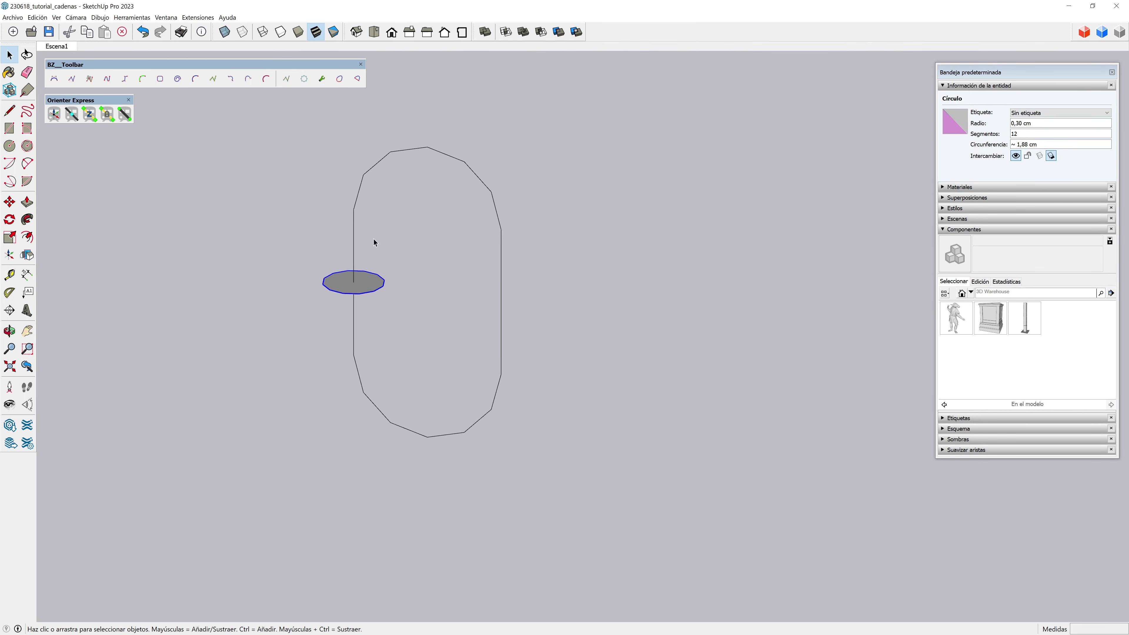
{"action": "triple_click", "coordinate": [355, 234]}
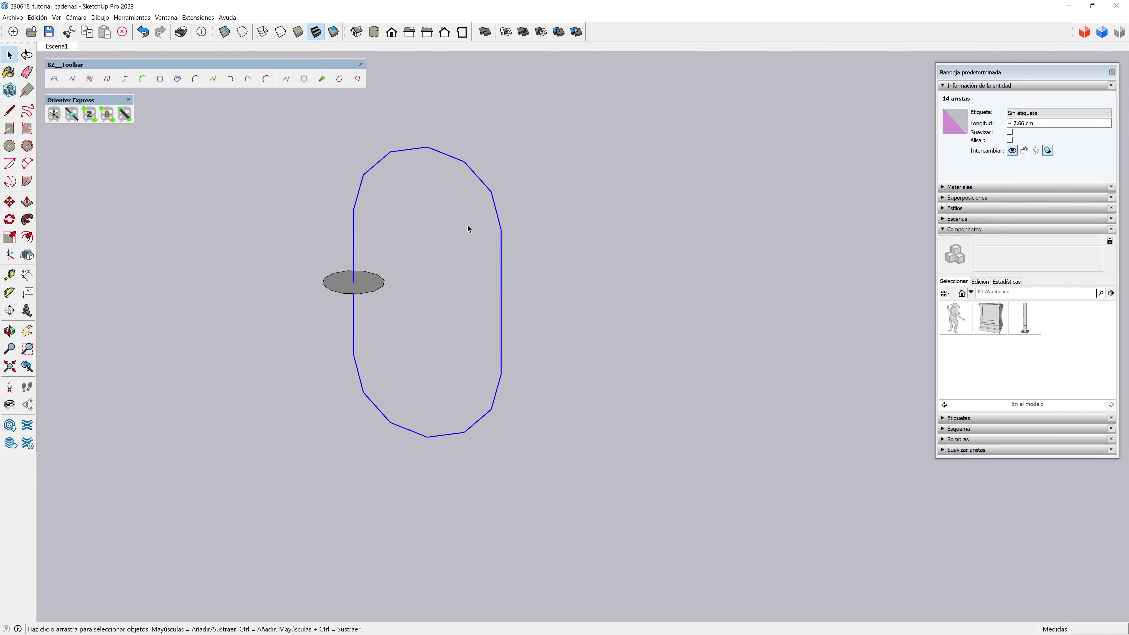
Step: Sweep the circle along the capsule outline with Follow Me into a tube link
{"action": "left_click", "coordinate": [26, 221]}
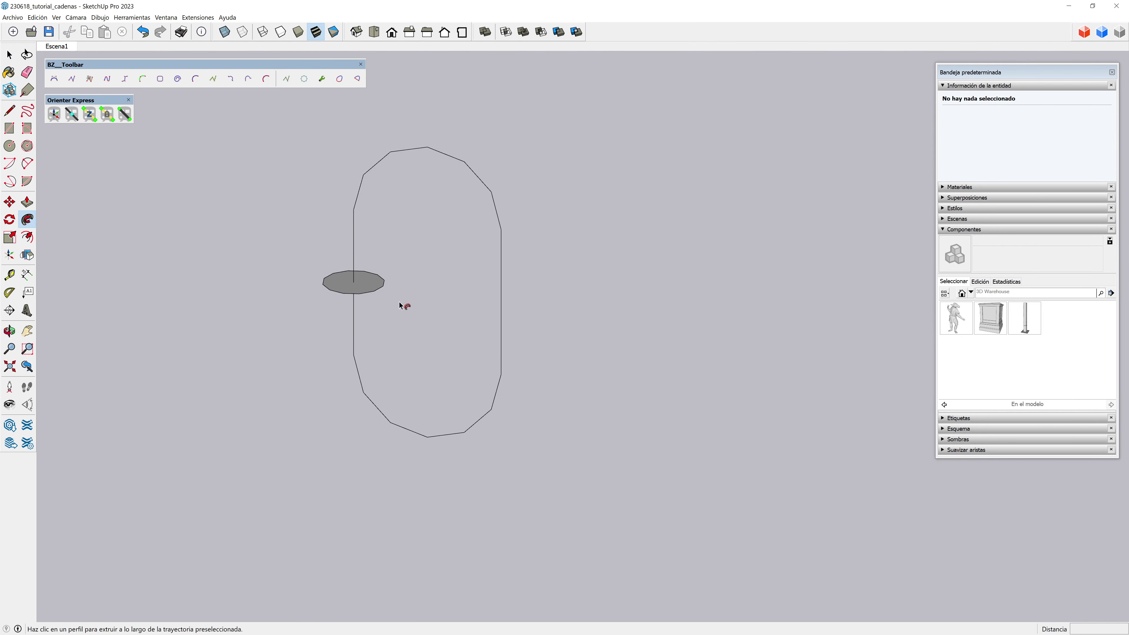
{"action": "left_click", "coordinate": [378, 282]}
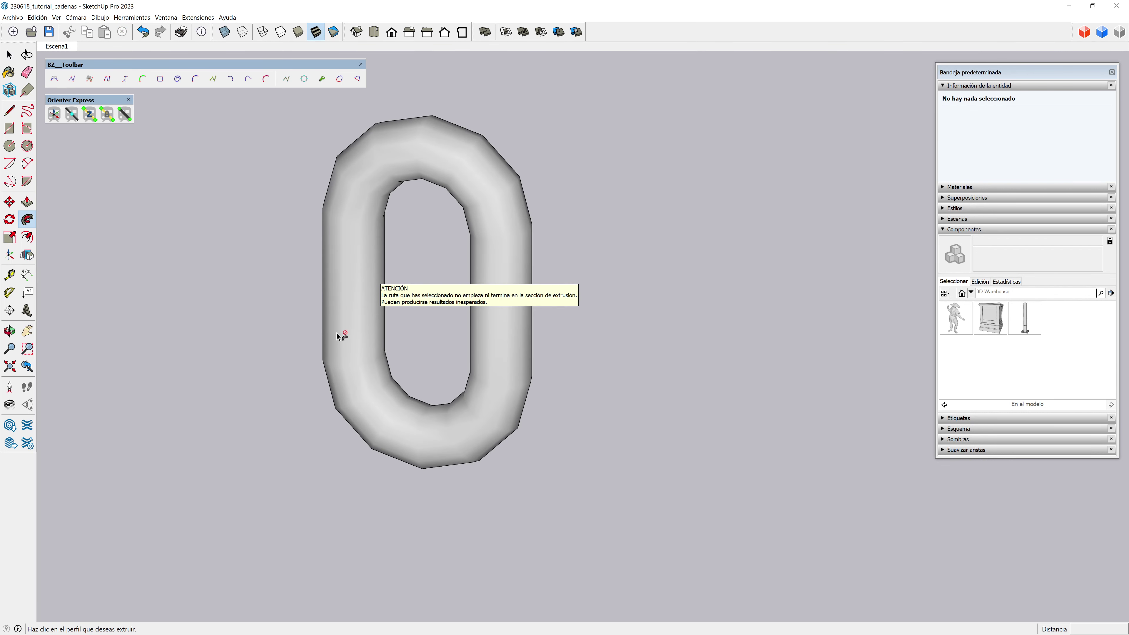
{"action": "key", "text": "space"}
{"action": "scroll", "coordinate": [559, 231], "scroll_direction": "down", "scroll_amount": 1}
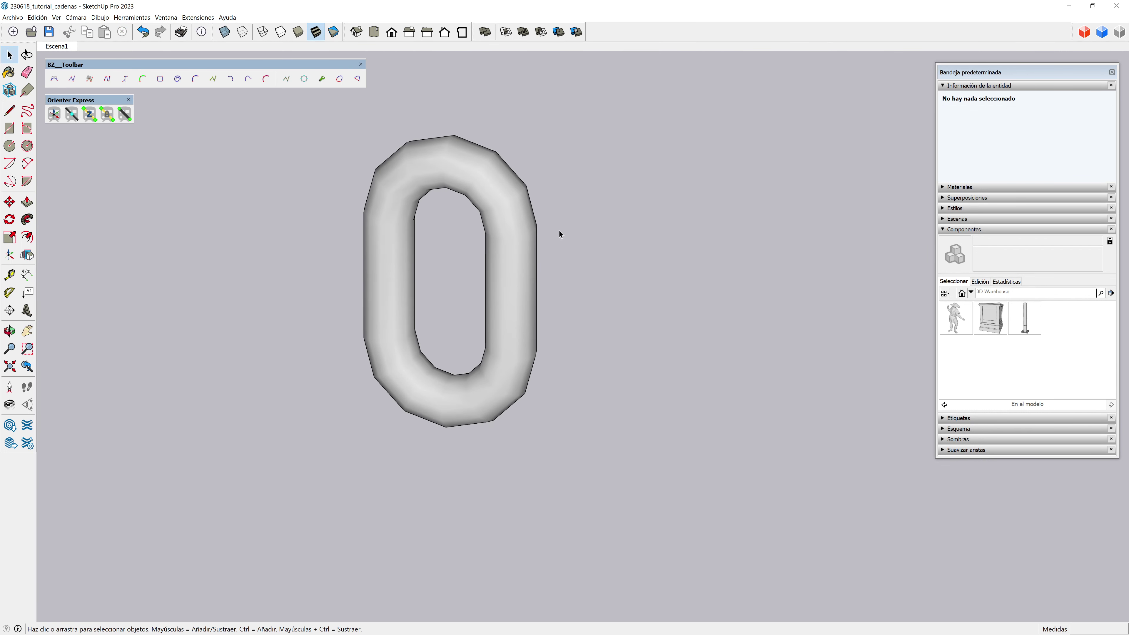
Step: Make the chain link a component named eslabon
{"action": "triple_click", "coordinate": [511, 207]}
{"action": "right_click", "coordinate": [511, 208]}
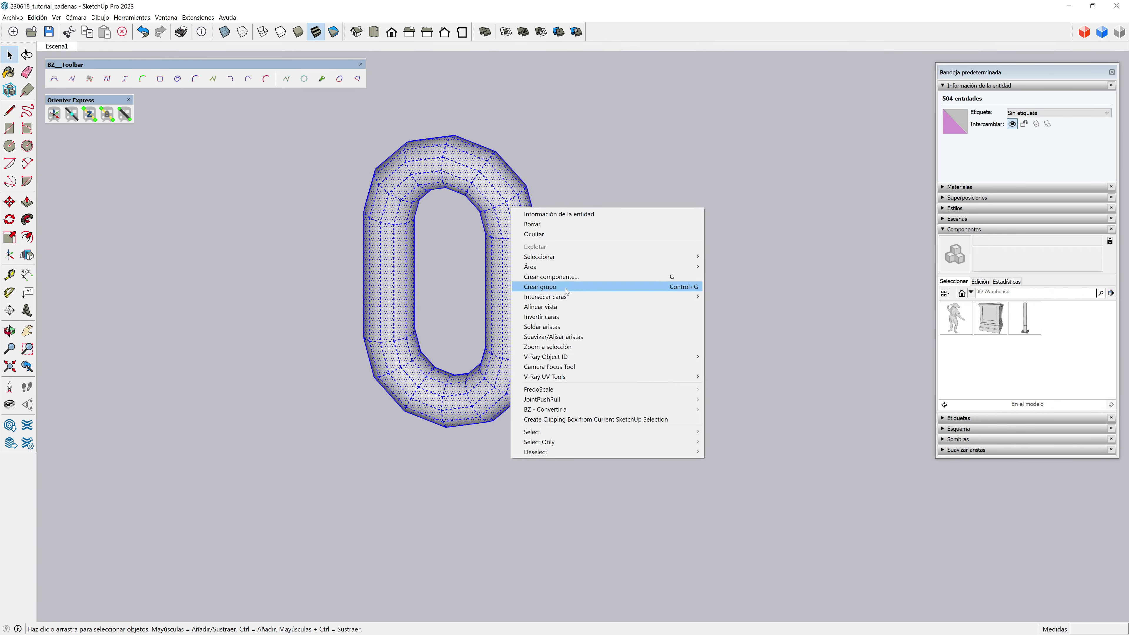
{"action": "left_click", "coordinate": [575, 278]}
{"action": "type", "text": "eslabon"}
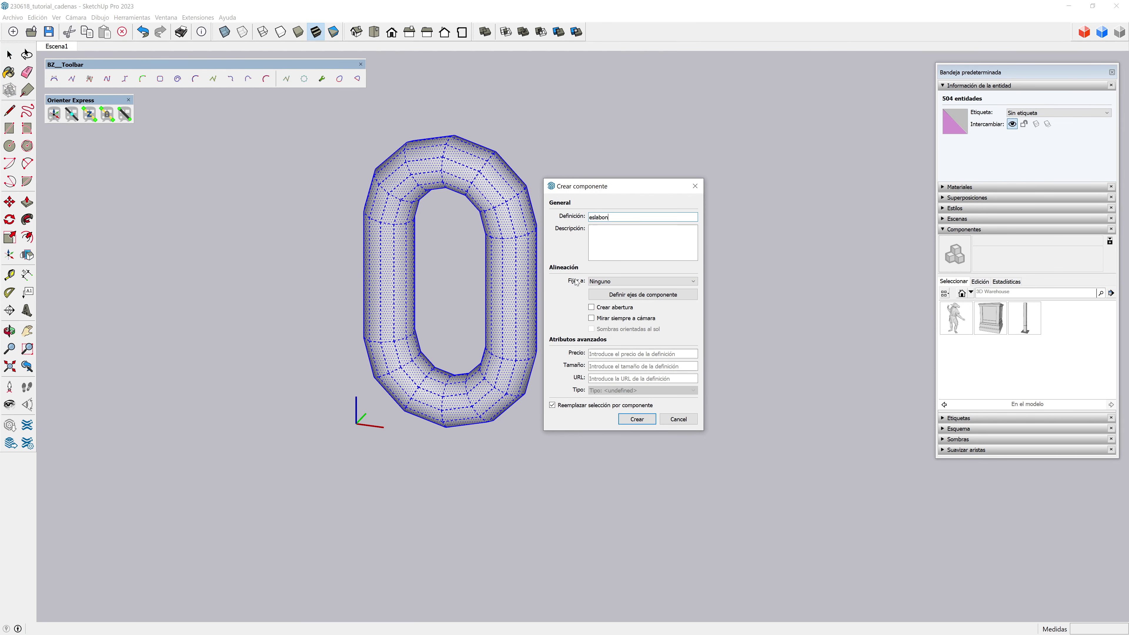
{"action": "key", "text": "Return"}
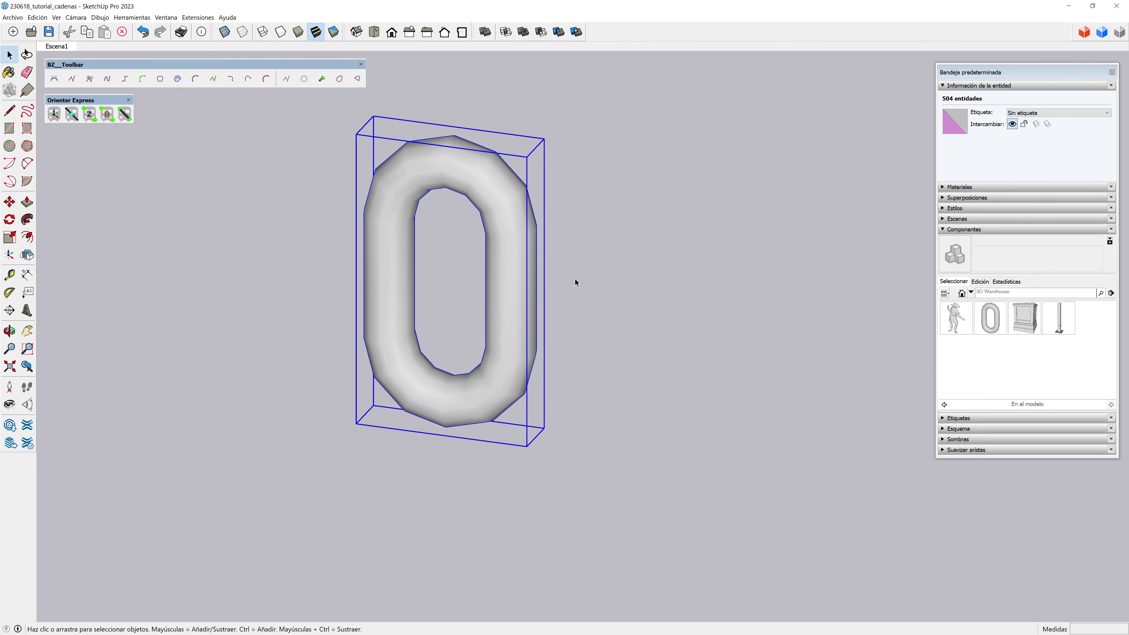
Step: Move the eslabon link aside and select the leftover capsule outline
{"action": "key", "text": "m"}
{"action": "left_click", "coordinate": [431, 448]}
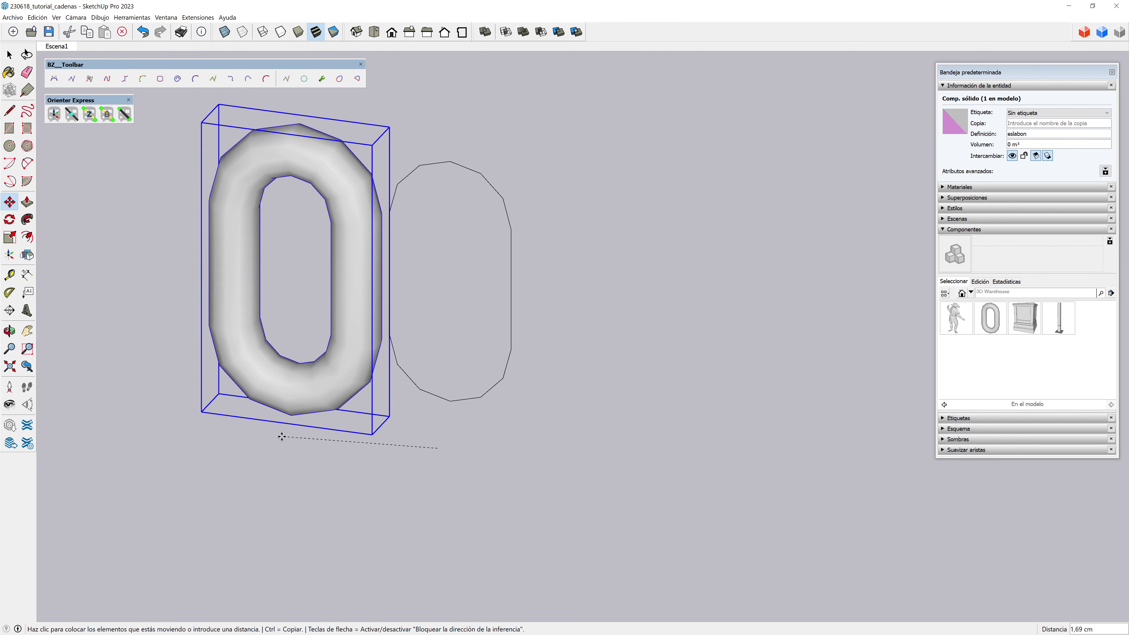
{"action": "left_click", "coordinate": [234, 423]}
{"action": "key", "text": "space"}
{"action": "left_click_drag", "start_coordinate": [566, 475], "coordinate": [421, 200]}
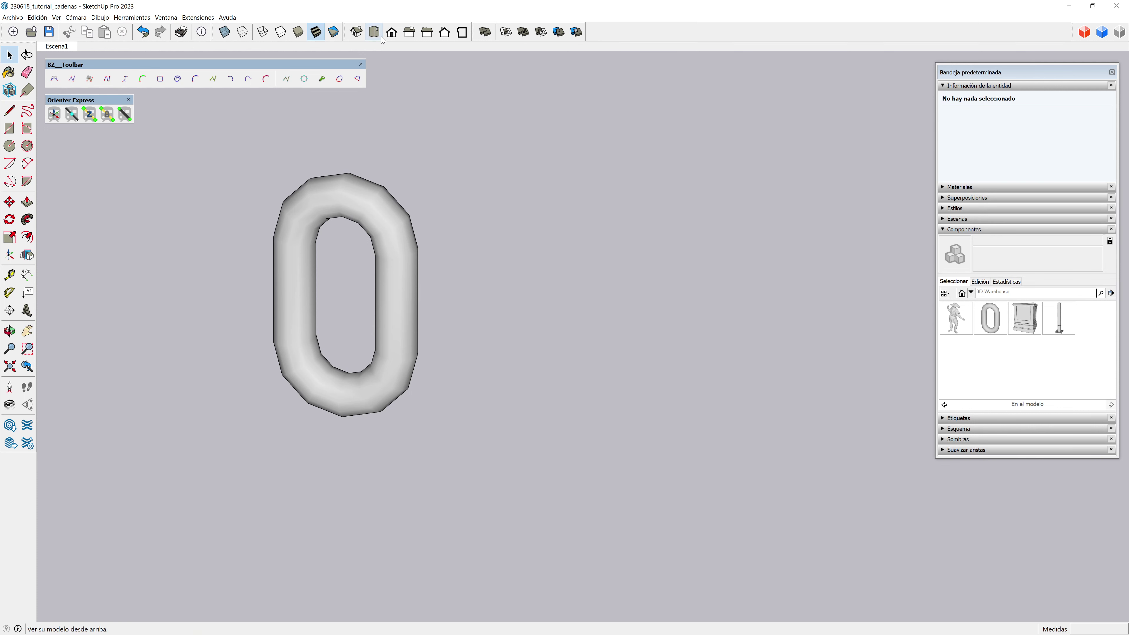
Step: View the link from the front with hidden edges shown
{"action": "left_click", "coordinate": [391, 32]}
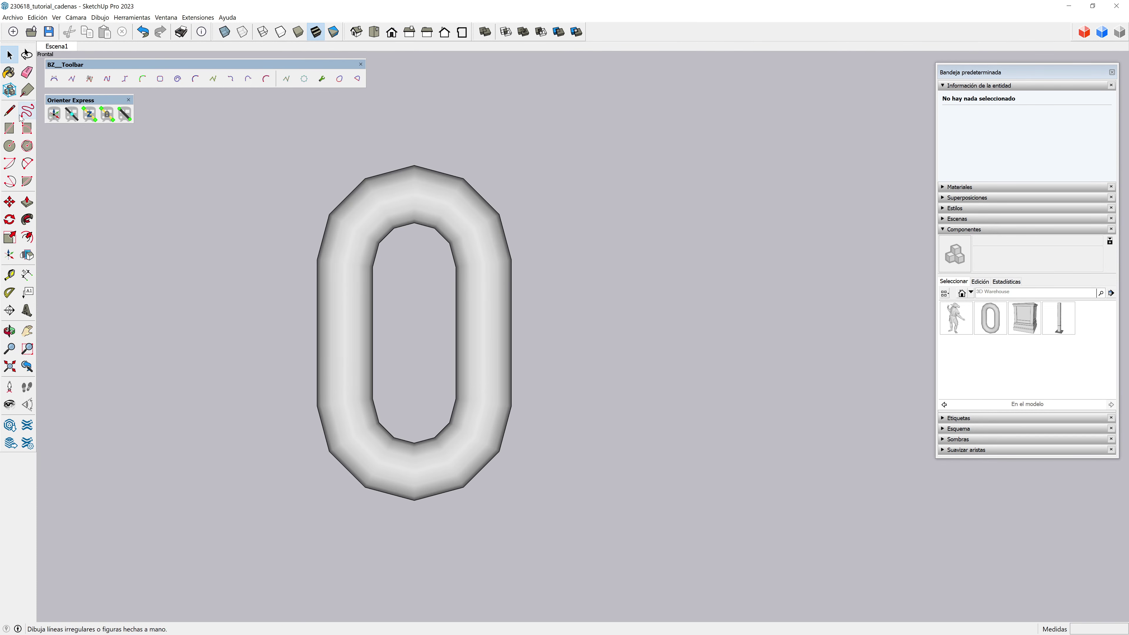
{"action": "left_click", "coordinate": [9, 110]}
{"action": "scroll", "coordinate": [427, 402], "scroll_direction": "up", "scroll_amount": 3}
{"action": "scroll", "coordinate": [469, 444], "scroll_direction": "up", "scroll_amount": 2}
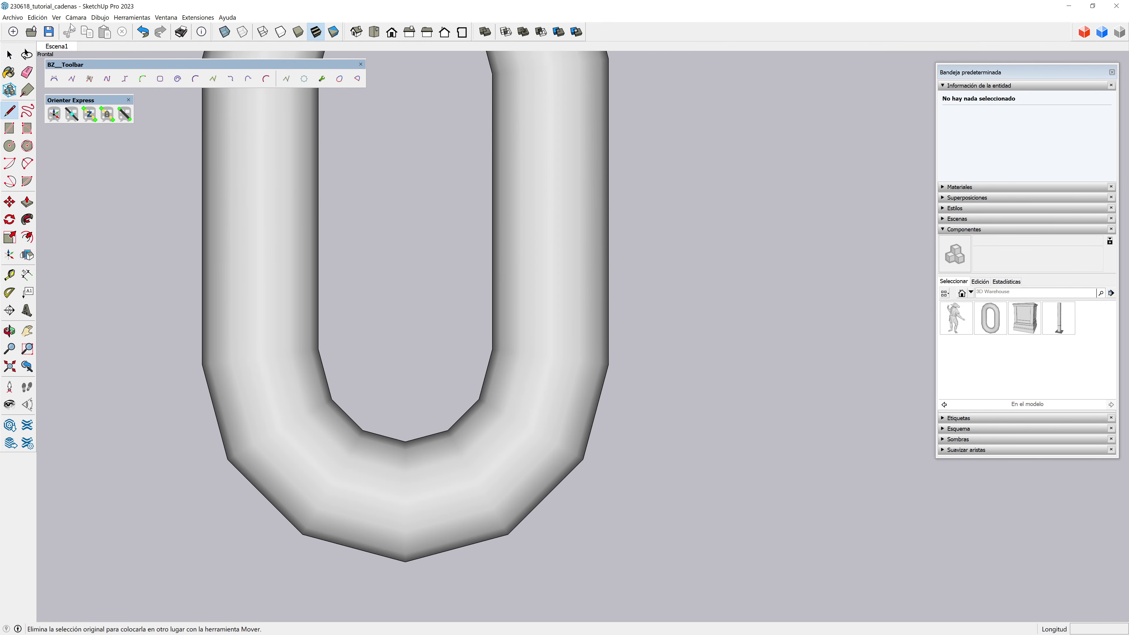
{"action": "left_click", "coordinate": [56, 18]}
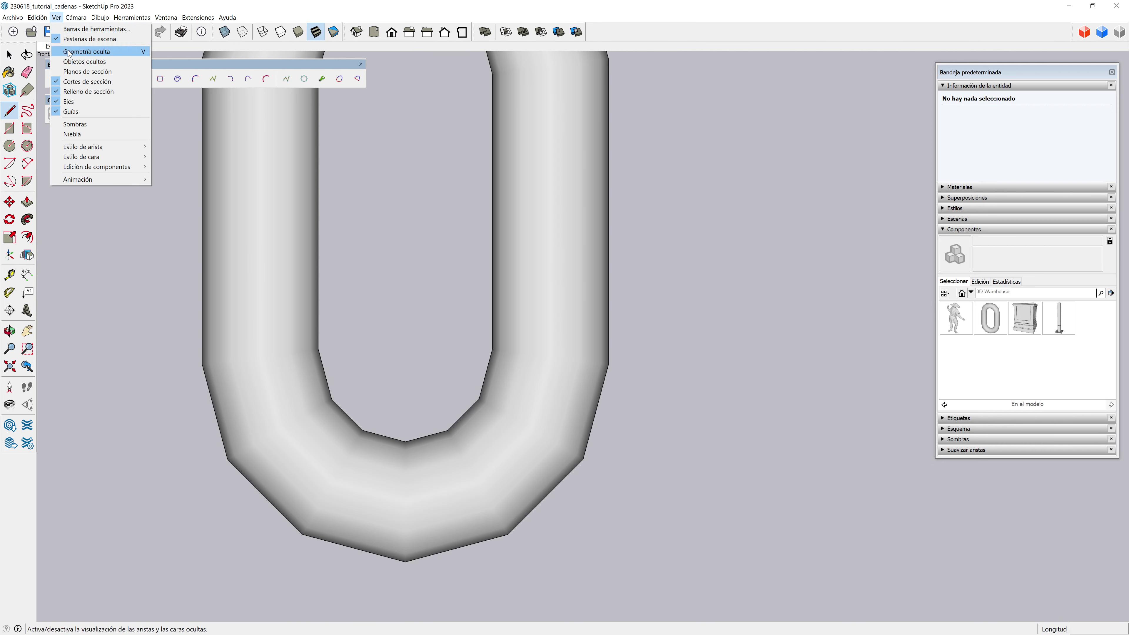
{"action": "left_click", "coordinate": [87, 51]}
{"action": "scroll", "coordinate": [418, 454], "scroll_direction": "up", "scroll_amount": 2}
Step: Draw a vertical edge through the link's opening from its inner vertex
{"action": "left_click", "coordinate": [409, 461]}
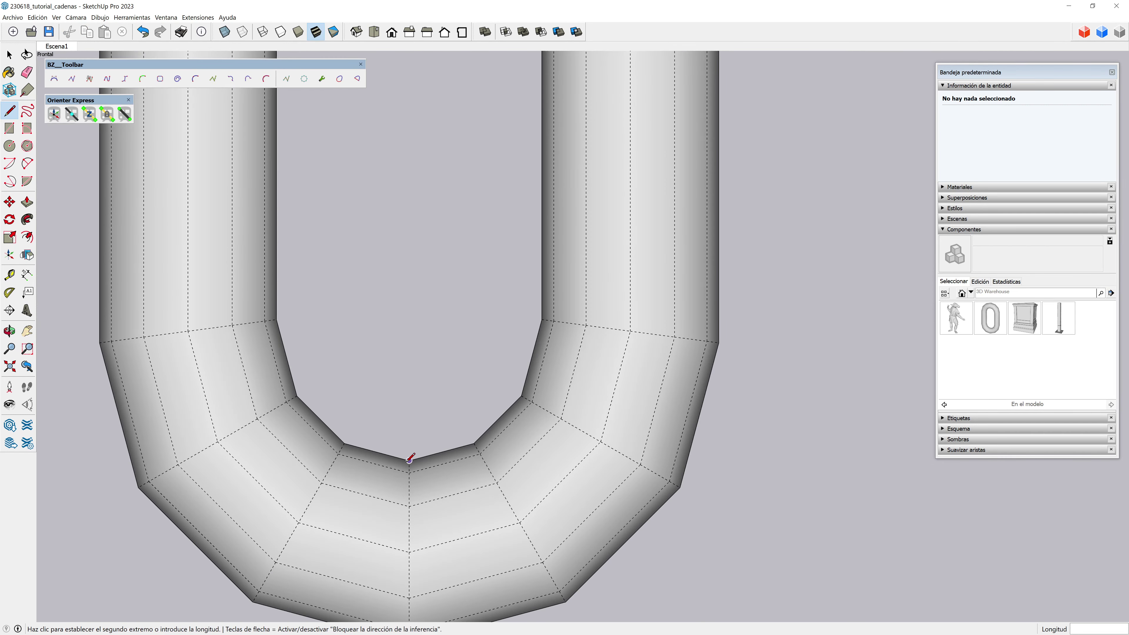
{"action": "scroll", "coordinate": [410, 461], "scroll_direction": "down", "scroll_amount": 2}
{"action": "scroll", "coordinate": [413, 445], "scroll_direction": "down", "scroll_amount": 1}
{"action": "scroll", "coordinate": [417, 217], "scroll_direction": "up", "scroll_amount": 2}
{"action": "scroll", "coordinate": [408, 234], "scroll_direction": "up", "scroll_amount": 1}
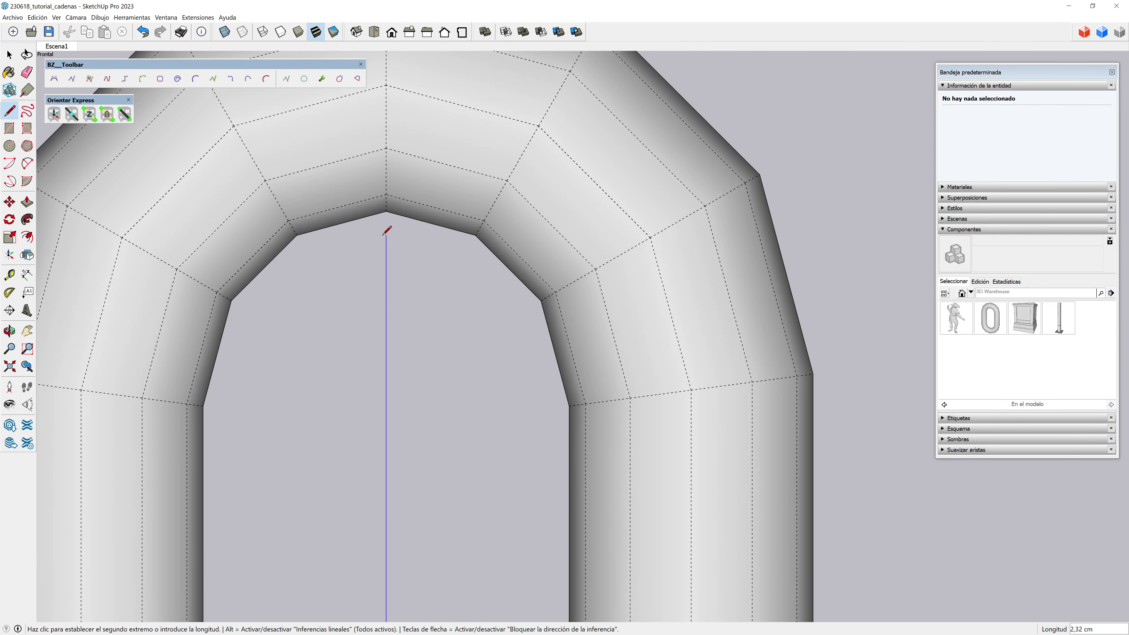
{"action": "left_click", "coordinate": [386, 210]}
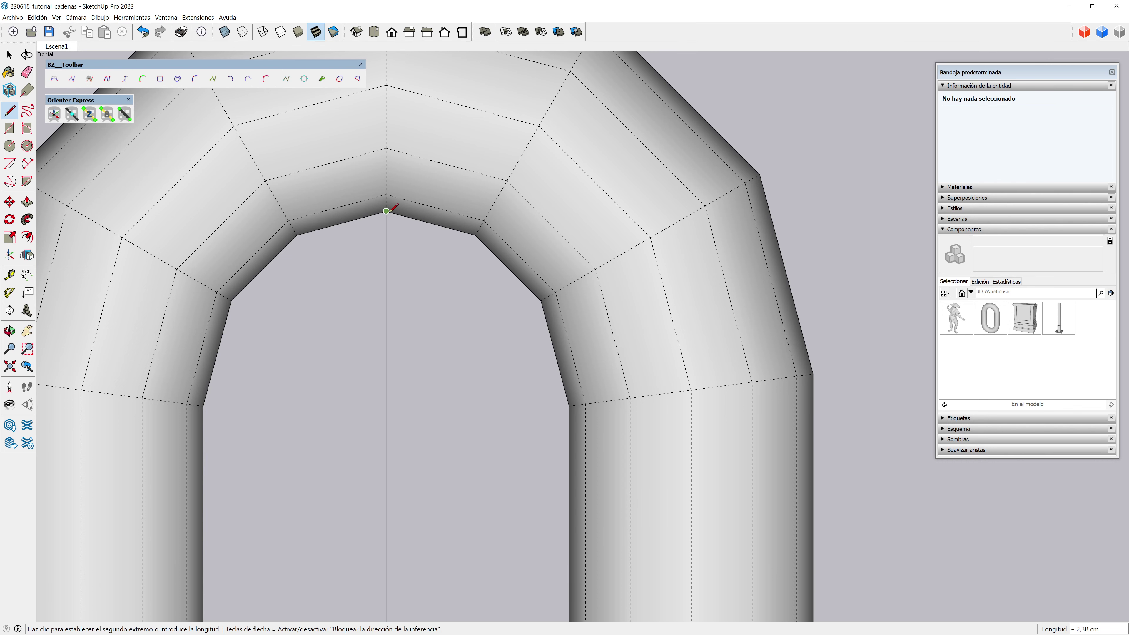
{"action": "key", "text": "space"}
{"action": "scroll", "coordinate": [456, 158], "scroll_direction": "down", "scroll_amount": 3}
{"action": "scroll", "coordinate": [445, 178], "scroll_direction": "down", "scroll_amount": 2}
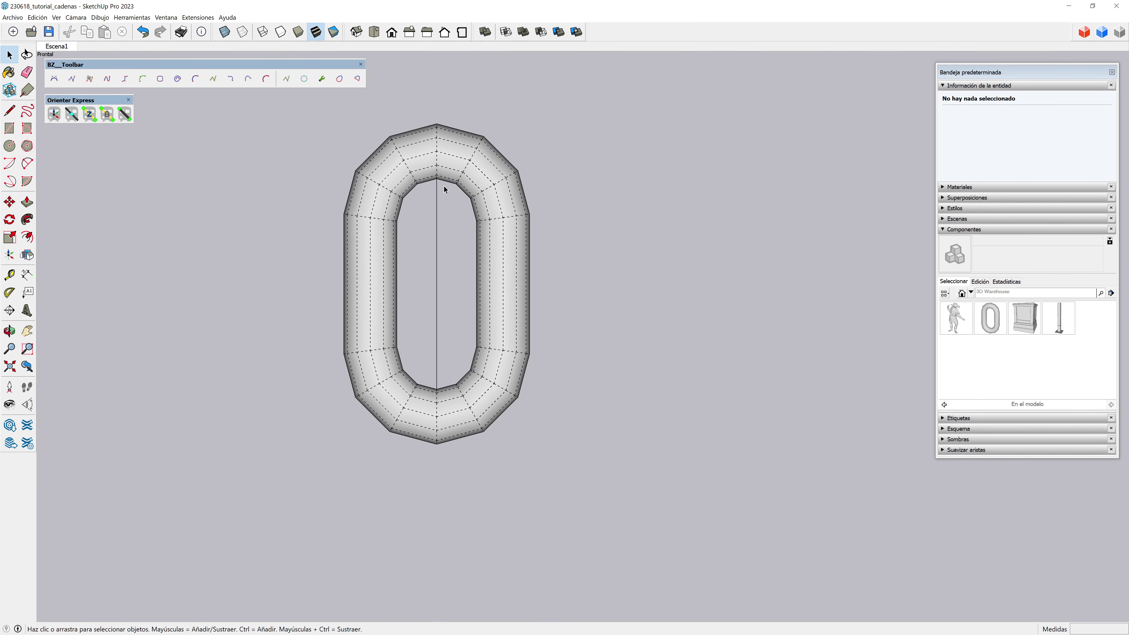
Step: Set the vertical centre edge's length to 2,30 cm in Entity Info
{"action": "left_click", "coordinate": [439, 254]}
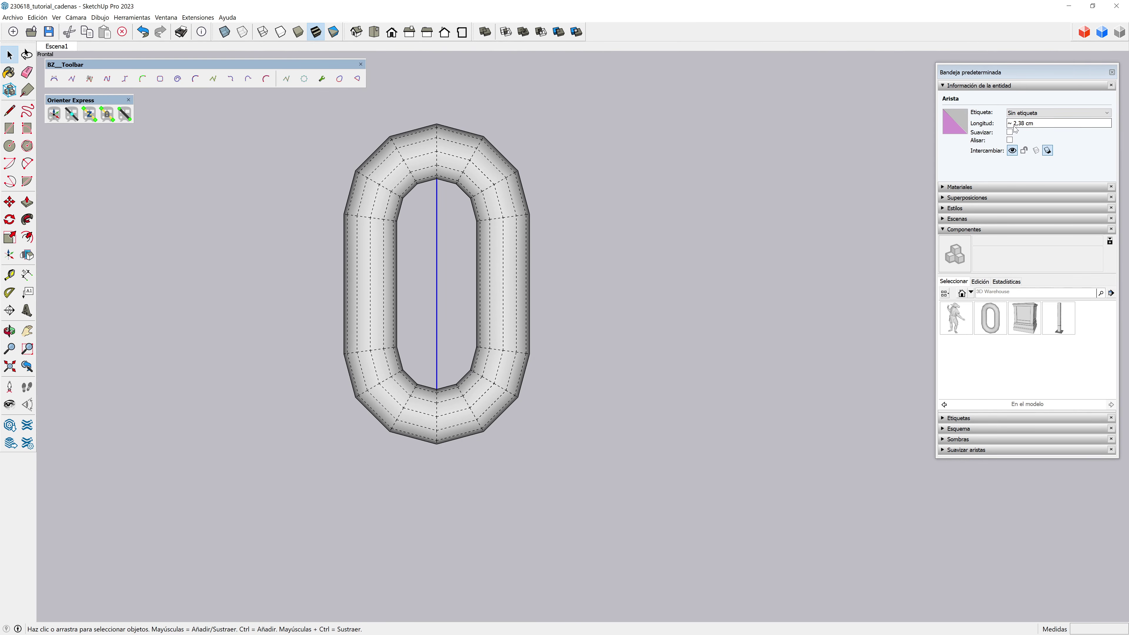
{"action": "left_click", "coordinate": [1027, 126]}
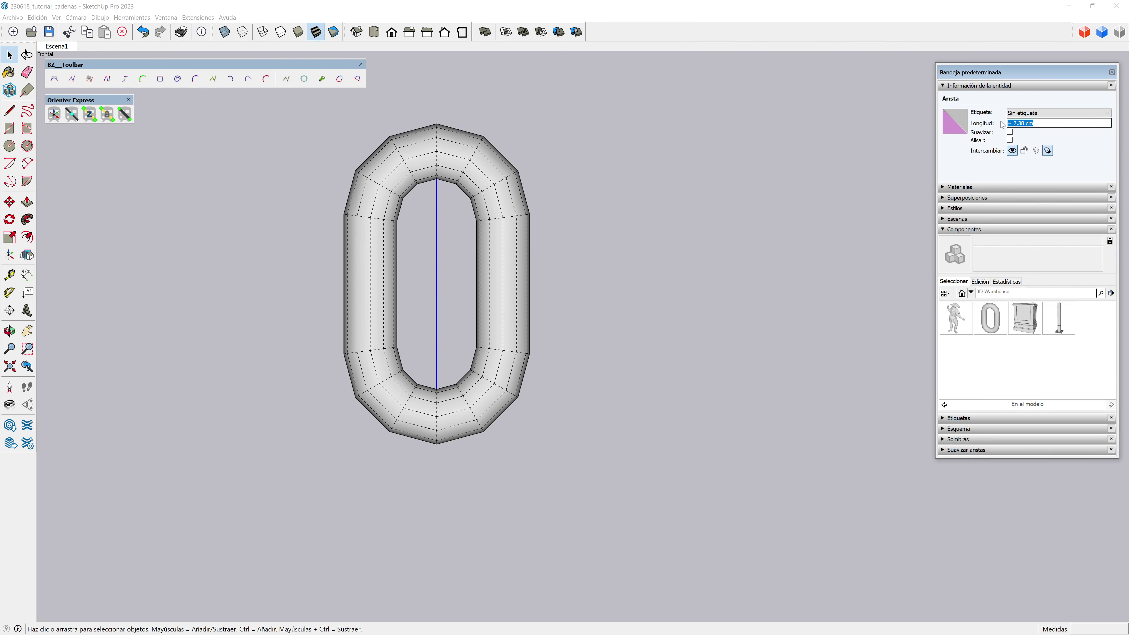
{"action": "type", "text": "2,3"}
{"action": "key", "text": "Return"}
{"action": "scroll", "coordinate": [445, 202], "scroll_direction": "up", "scroll_amount": 2}
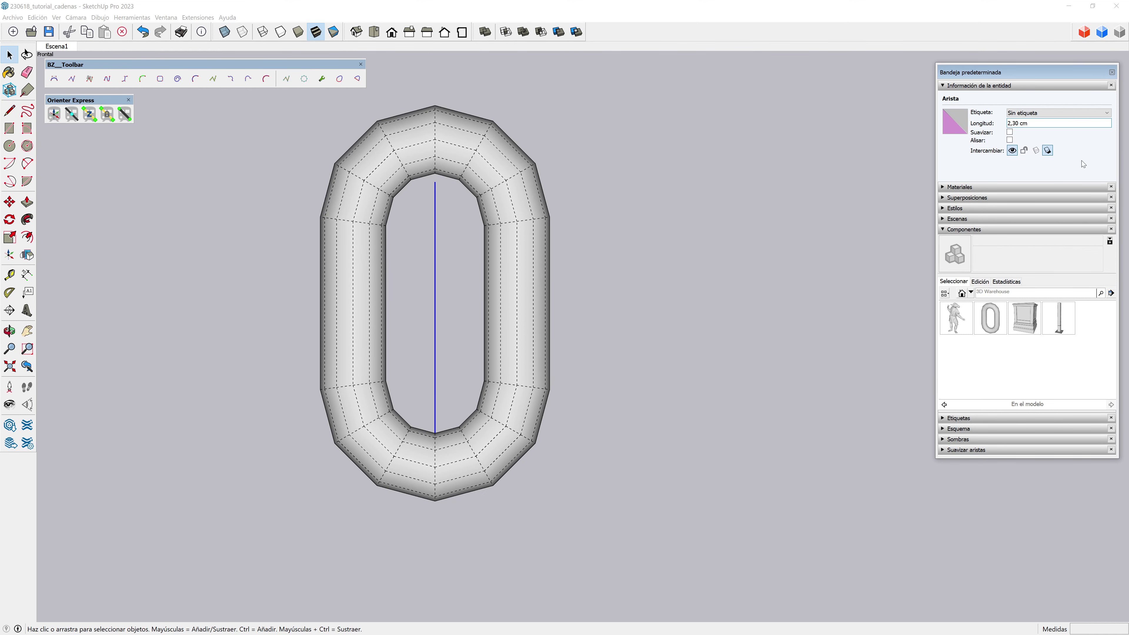
Step: Window-select the upper arch of the eslabon link
{"action": "left_click", "coordinate": [1019, 126]}
{"action": "scroll", "coordinate": [451, 280], "scroll_direction": "up", "scroll_amount": 3}
{"action": "scroll", "coordinate": [468, 174], "scroll_direction": "up", "scroll_amount": 1}
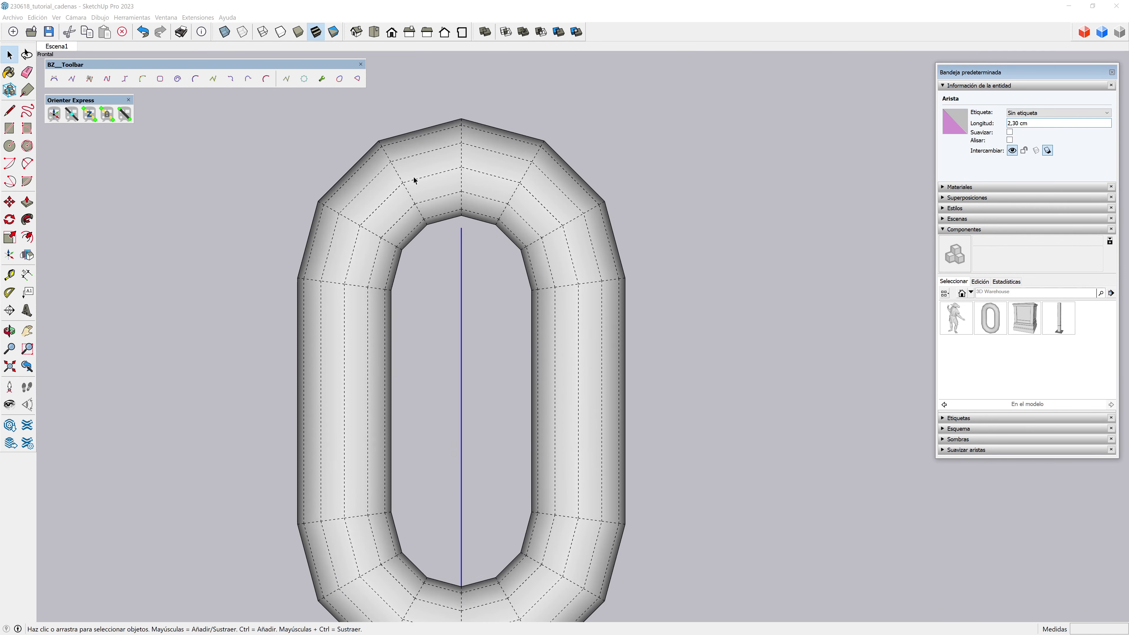
{"action": "scroll", "coordinate": [474, 161], "scroll_direction": "down", "scroll_amount": 1}
{"action": "scroll", "coordinate": [478, 313], "scroll_direction": "down", "scroll_amount": 1}
{"action": "left_click", "coordinate": [477, 312]}
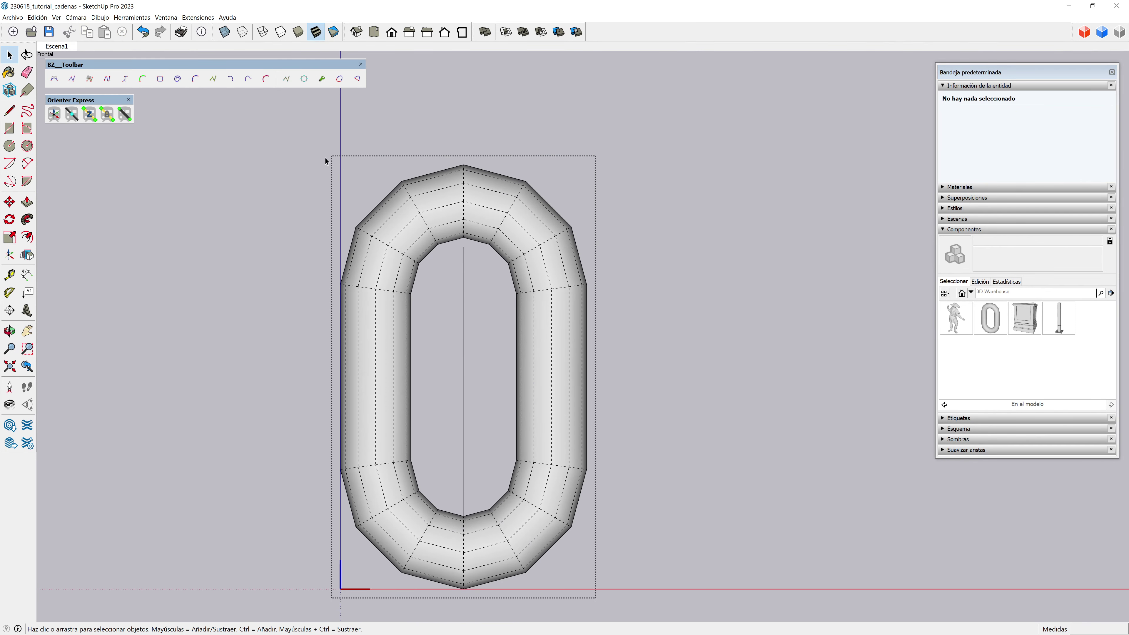
{"action": "left_click_drag", "start_coordinate": [308, 130], "coordinate": [649, 342]}
Step: Move the arch from its inner apex onto the centre edge's top endpoint
{"action": "left_click", "coordinate": [5, 200]}
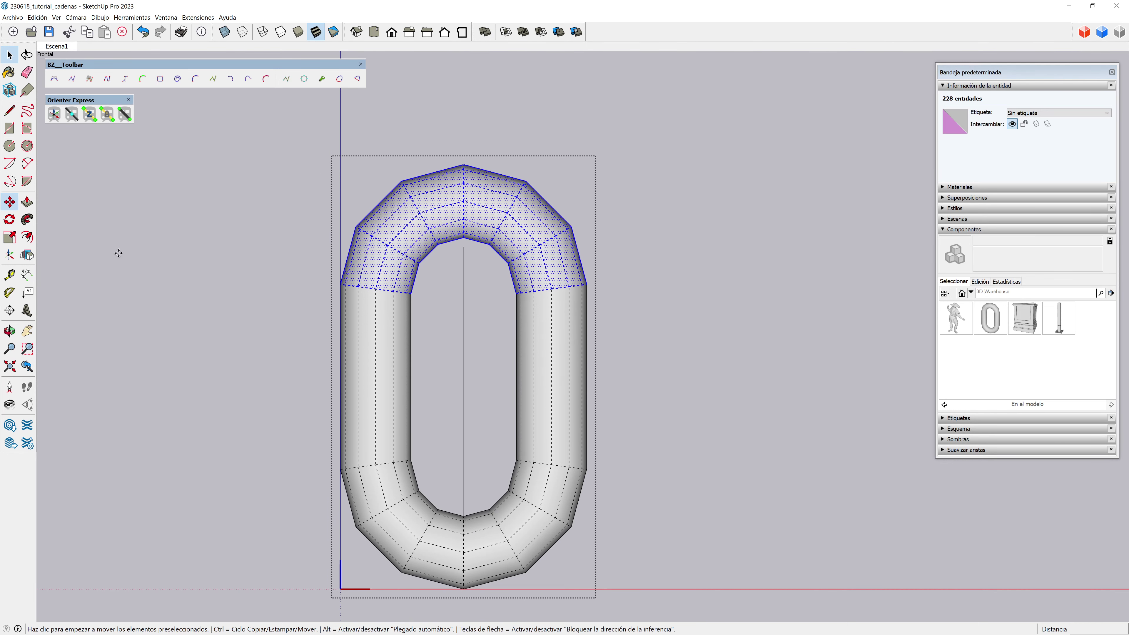
{"action": "scroll", "coordinate": [474, 270], "scroll_direction": "up", "scroll_amount": 2}
{"action": "scroll", "coordinate": [461, 209], "scroll_direction": "up", "scroll_amount": 2}
{"action": "scroll", "coordinate": [467, 189], "scroll_direction": "up", "scroll_amount": 1}
{"action": "left_click", "coordinate": [468, 190]}
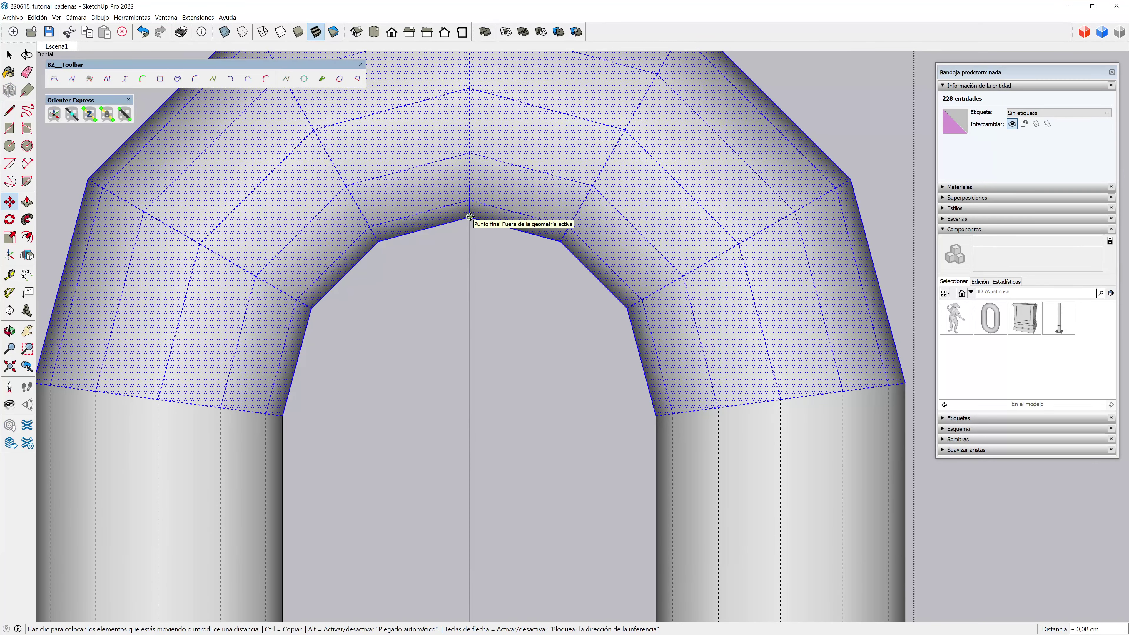
{"action": "left_click", "coordinate": [470, 217]}
{"action": "scroll", "coordinate": [480, 183], "scroll_direction": "down", "scroll_amount": 5}
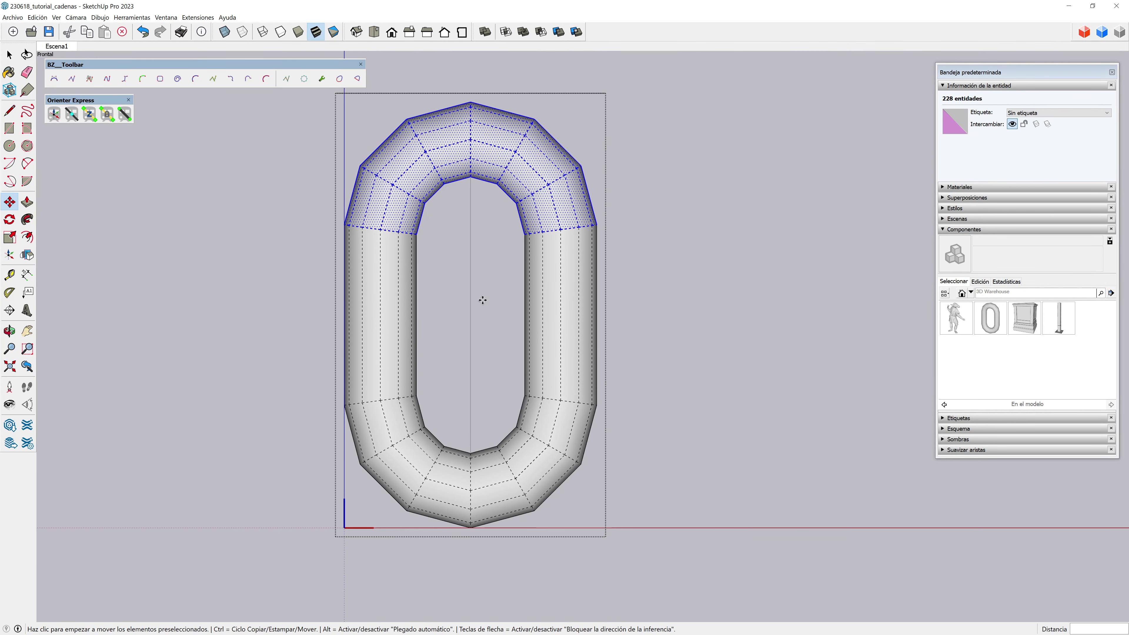
{"action": "key", "text": "space"}
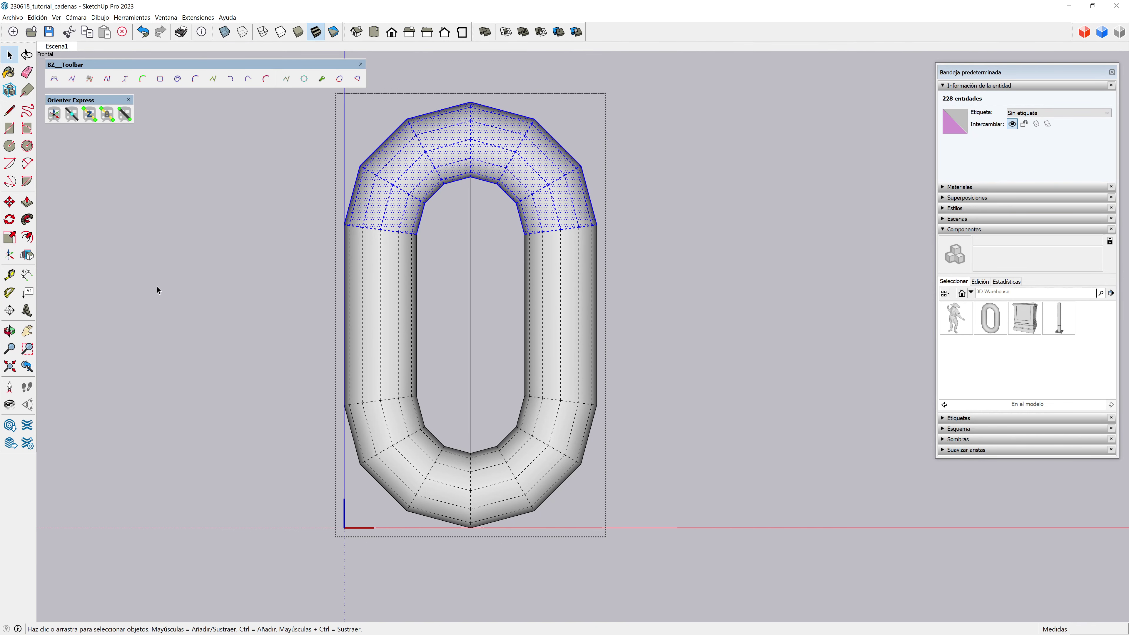
{"action": "left_click", "coordinate": [731, 196]}
Step: Select the chain link component and copy it 2,3 cm straight up the blue axis
{"action": "left_click", "coordinate": [470, 307]}
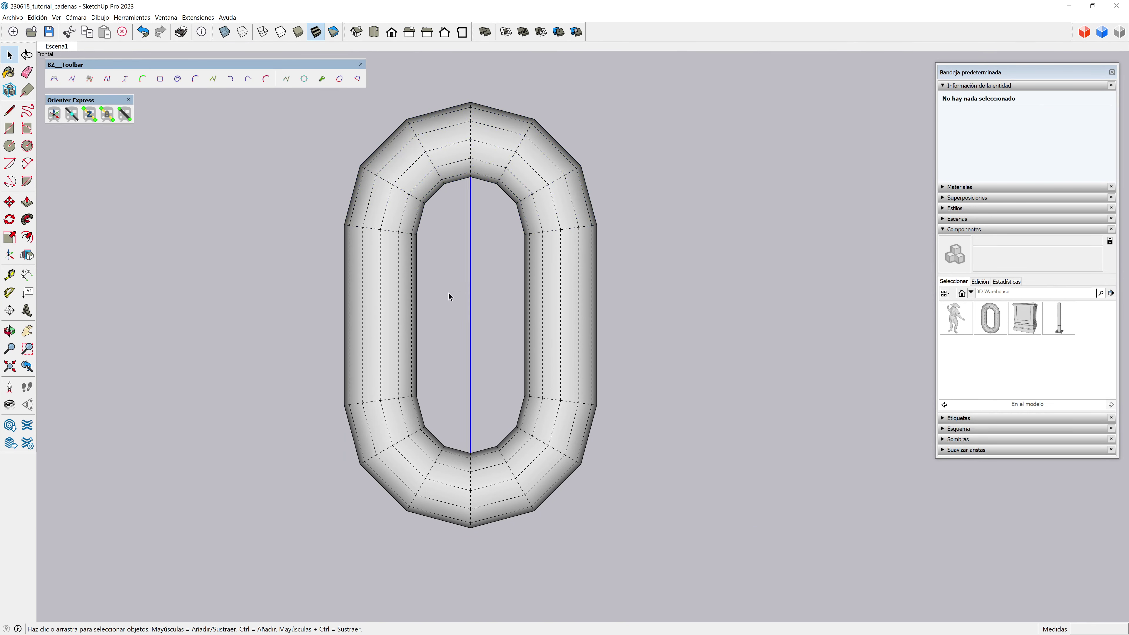
{"action": "left_click", "coordinate": [448, 297]}
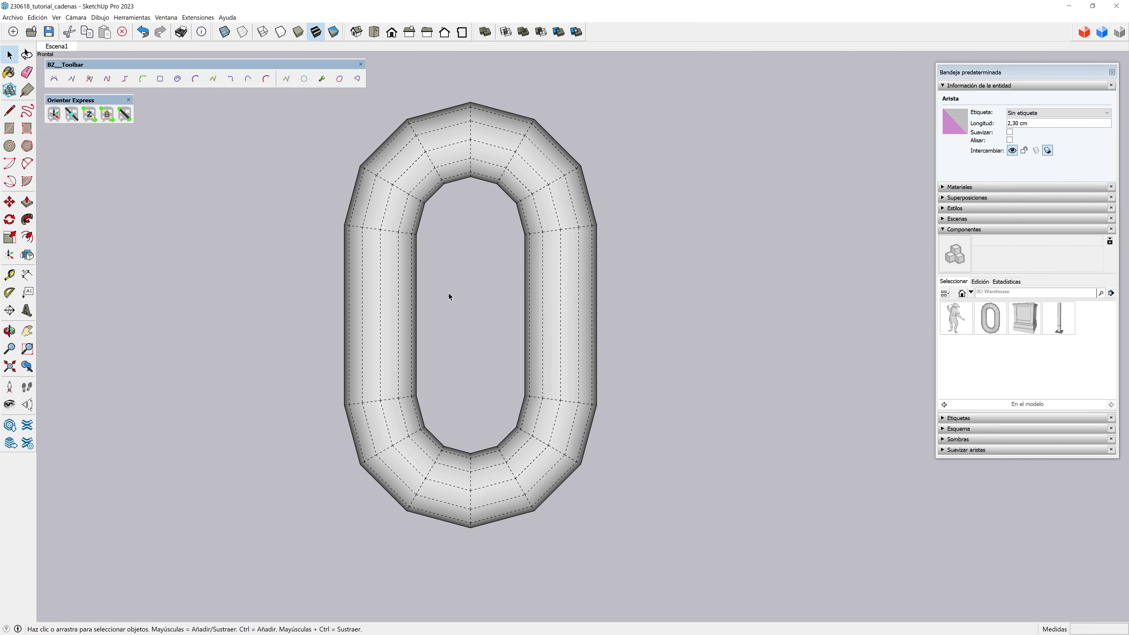
{"action": "left_click", "coordinate": [399, 243]}
{"action": "scroll", "coordinate": [459, 407], "scroll_direction": "down", "scroll_amount": 2}
{"action": "scroll", "coordinate": [459, 409], "scroll_direction": "down", "scroll_amount": 1}
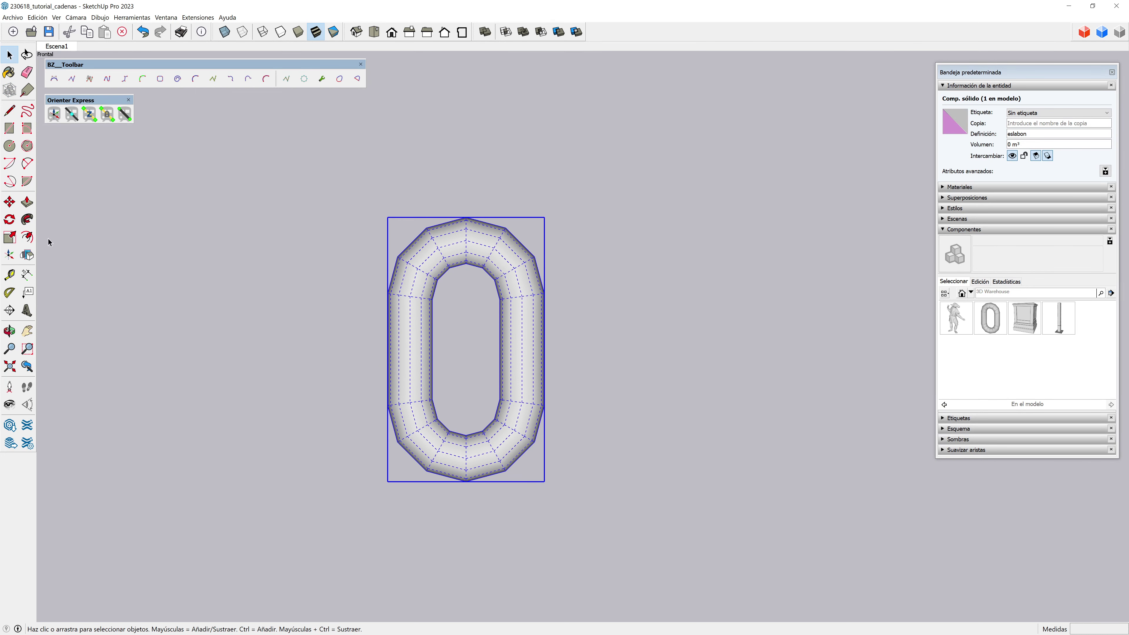
{"action": "left_click", "coordinate": [9, 204]}
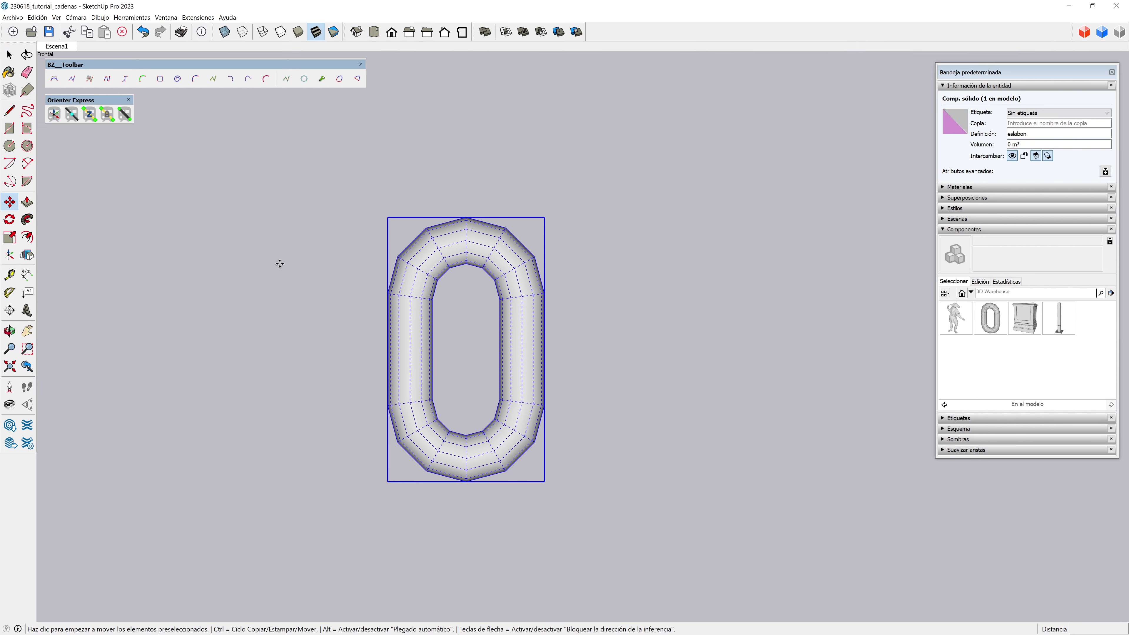
{"action": "key", "text": "ctrl"}
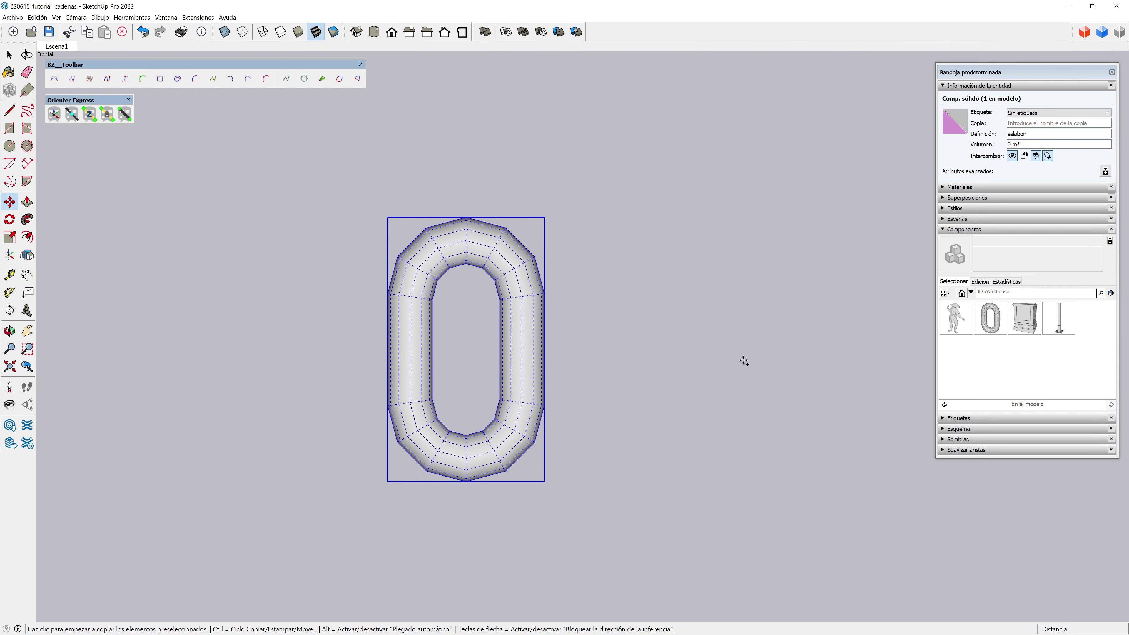
{"action": "left_click", "coordinate": [619, 440]}
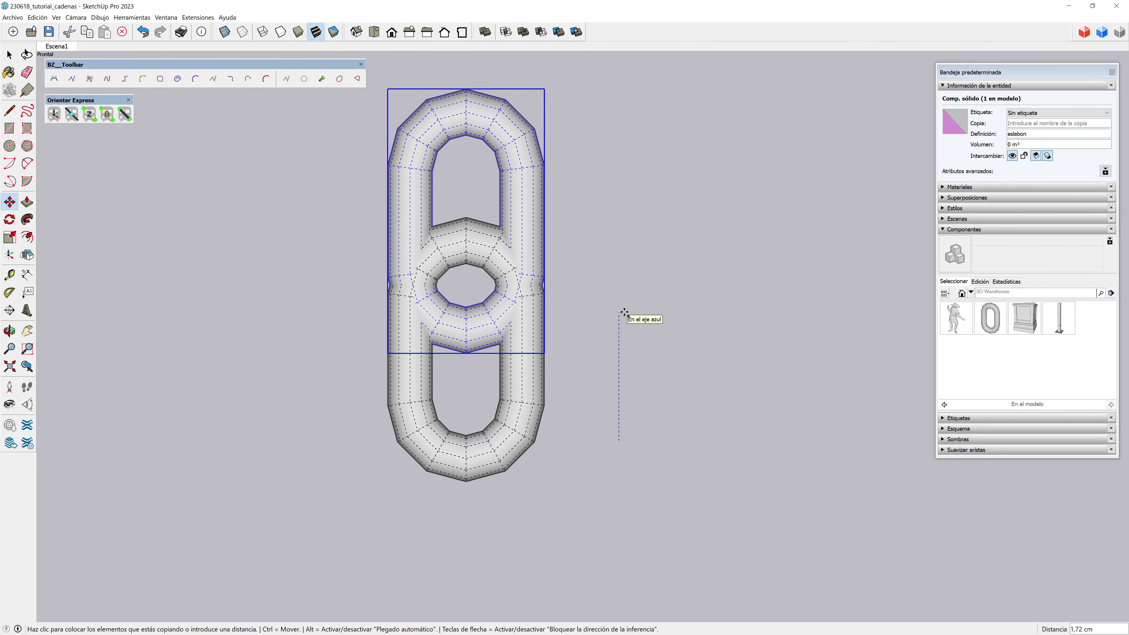
{"action": "type", "text": "2,3"}
{"action": "key", "text": "Return"}
{"action": "key", "text": "space"}
Step: Toggle X-ray to inspect the overlapping links, then orbit into a 3D view of both
{"action": "scroll", "coordinate": [474, 283], "scroll_direction": "up", "scroll_amount": 2}
{"action": "scroll", "coordinate": [473, 263], "scroll_direction": "up", "scroll_amount": 3}
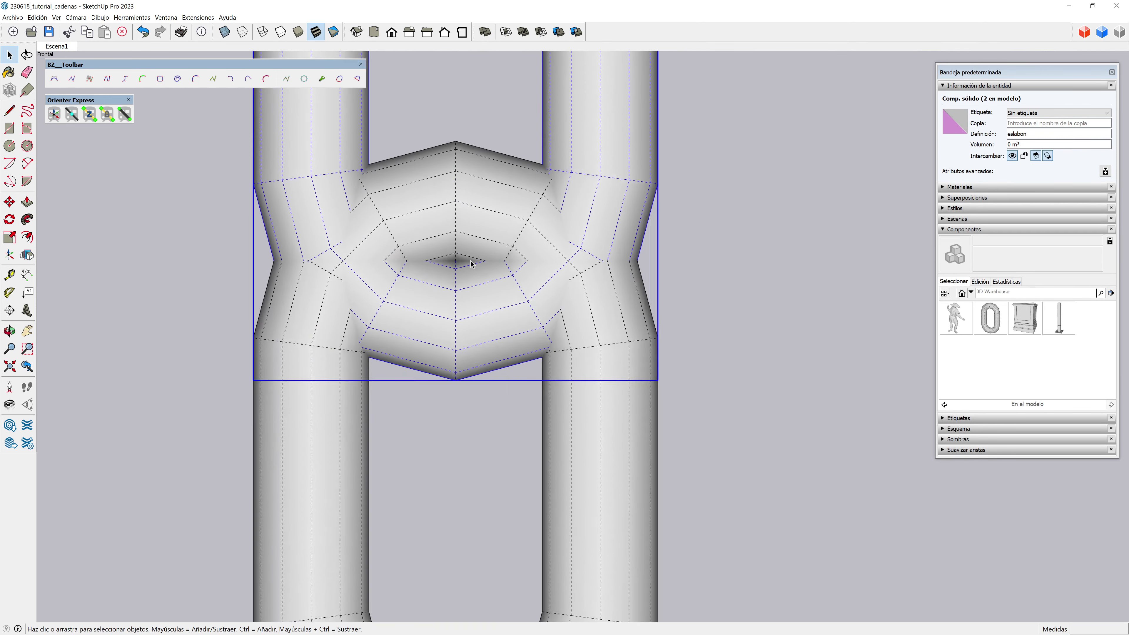
{"action": "scroll", "coordinate": [472, 264], "scroll_direction": "up", "scroll_amount": 2}
{"action": "scroll", "coordinate": [473, 264], "scroll_direction": "up", "scroll_amount": 2}
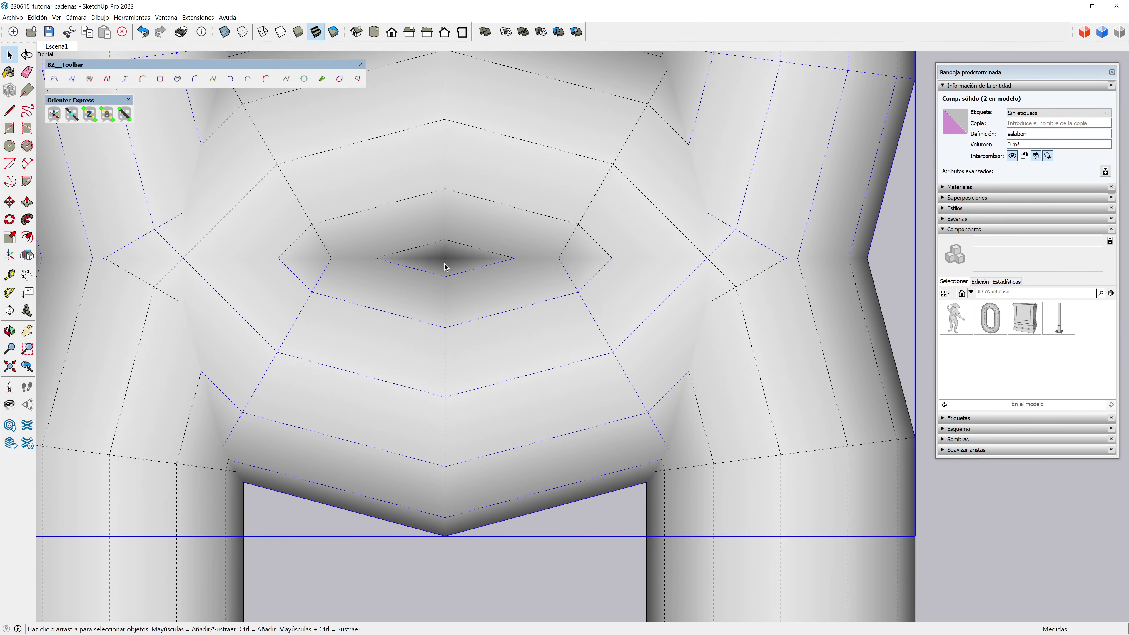
{"action": "left_click", "coordinate": [221, 34]}
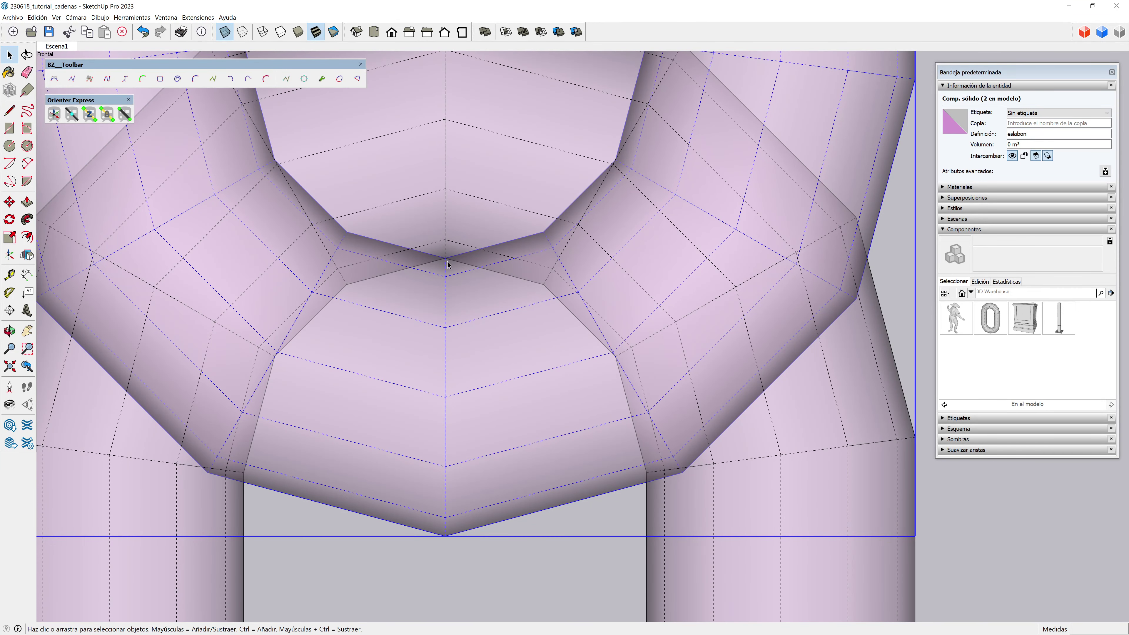
{"action": "scroll", "coordinate": [446, 263], "scroll_direction": "down", "scroll_amount": 2}
{"action": "scroll", "coordinate": [446, 263], "scroll_direction": "down", "scroll_amount": 1}
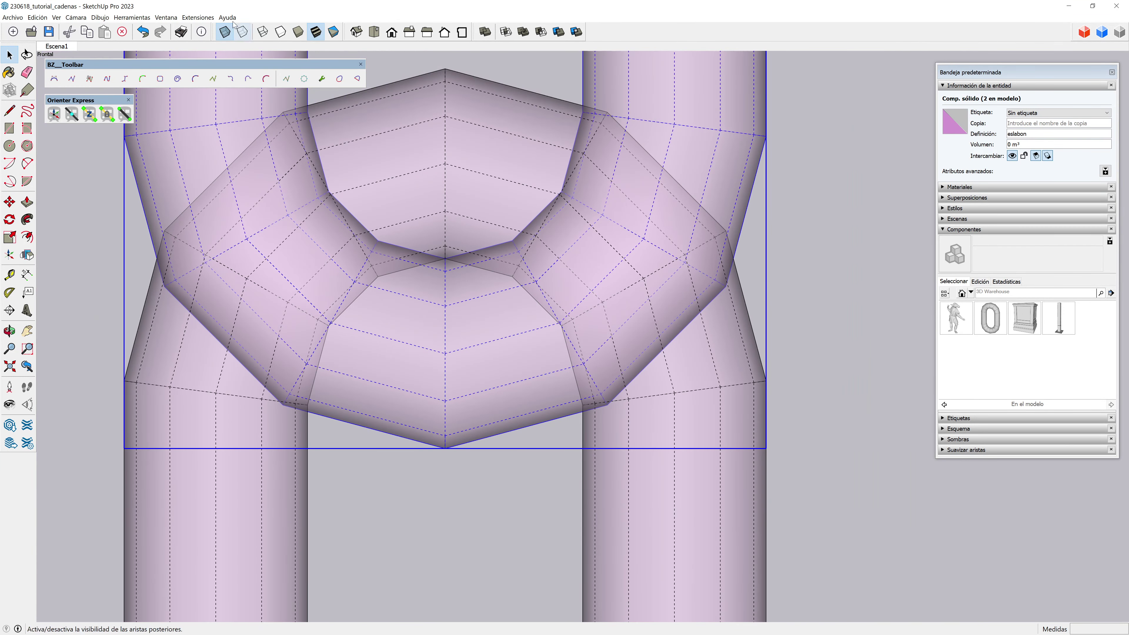
{"action": "left_click", "coordinate": [225, 35]}
{"action": "scroll", "coordinate": [514, 338], "scroll_direction": "down", "scroll_amount": 3}
{"action": "scroll", "coordinate": [441, 290], "scroll_direction": "down", "scroll_amount": 2}
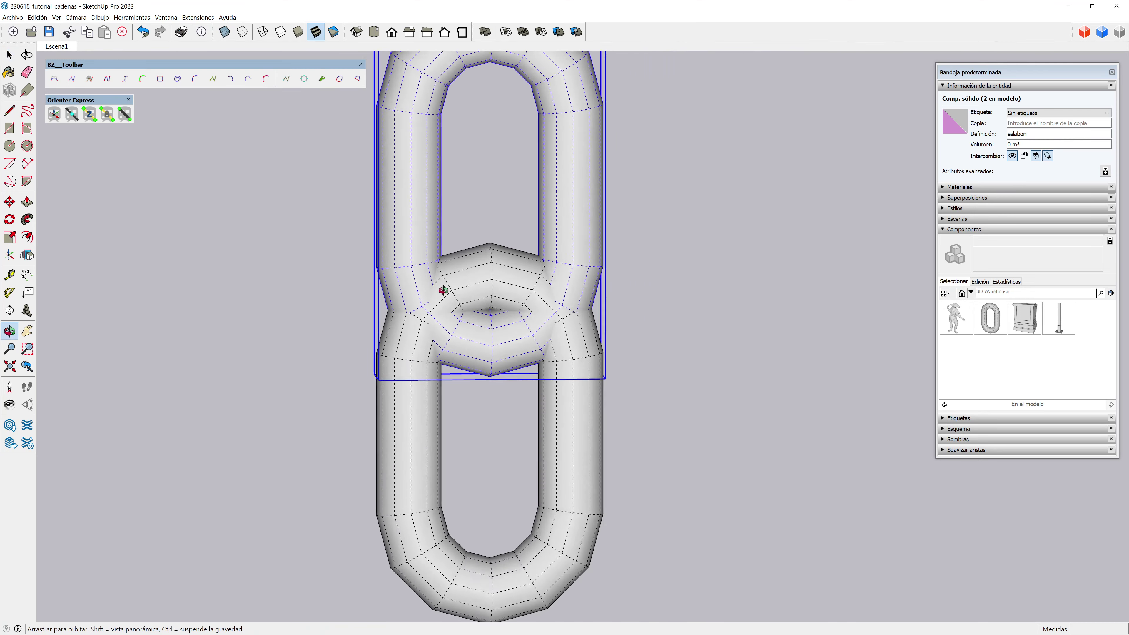
{"action": "mouse_move", "coordinate": [441, 290]}
{"action": "middle_mouse_down"}
{"action": "mouse_move", "coordinate": [525, 470]}
{"action": "mouse_move", "coordinate": [539, 371]}
{"action": "middle_mouse_up"}
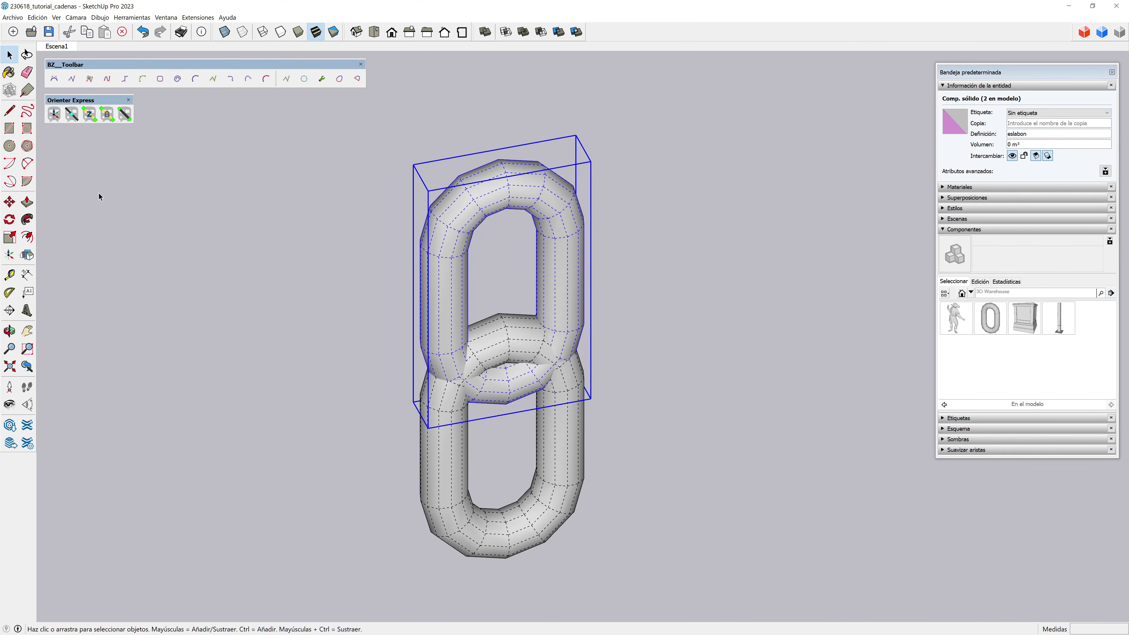
{"action": "left_click", "coordinate": [9, 202]}
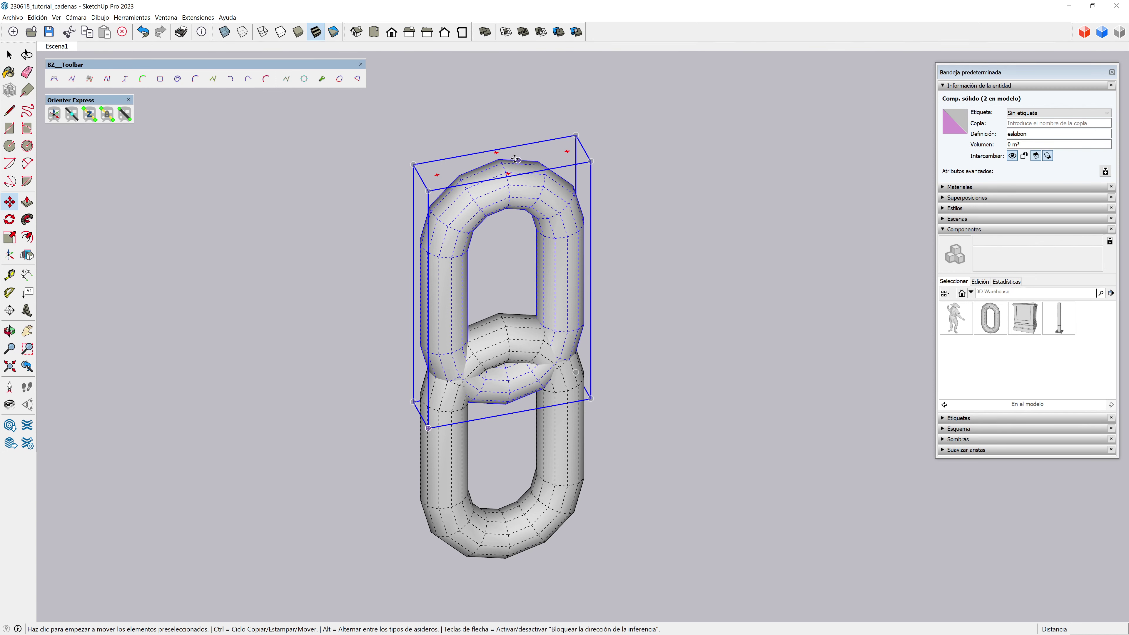
Step: Rotate the upper link 90° about its vertical axis so the two links interlock
{"action": "left_click", "coordinate": [566, 154]}
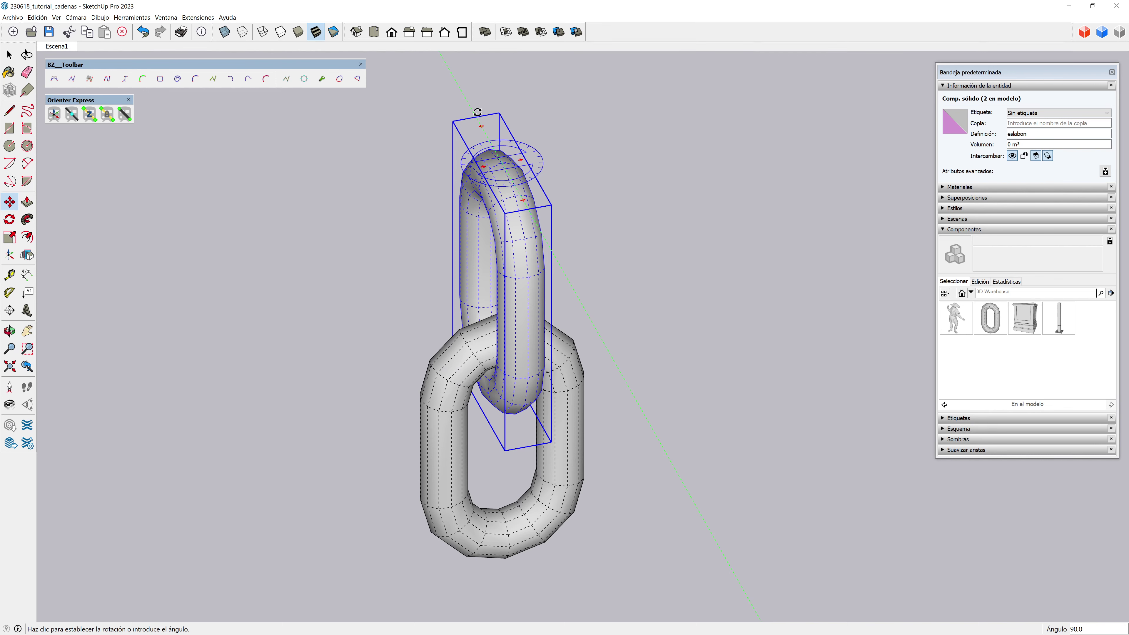
{"action": "left_click", "coordinate": [478, 112]}
{"action": "key", "text": "space"}
{"action": "mouse_move", "coordinate": [344, 319]}
{"action": "middle_mouse_down"}
{"action": "mouse_move", "coordinate": [415, 358]}
{"action": "mouse_move", "coordinate": [517, 285]}
{"action": "mouse_move", "coordinate": [487, 273]}
{"action": "mouse_move", "coordinate": [353, 314]}
{"action": "mouse_move", "coordinate": [446, 331]}
{"action": "mouse_move", "coordinate": [467, 383]}
{"action": "mouse_move", "coordinate": [443, 386]}
{"action": "middle_mouse_up"}
{"action": "scroll", "coordinate": [455, 362], "scroll_direction": "up", "scroll_amount": 2}
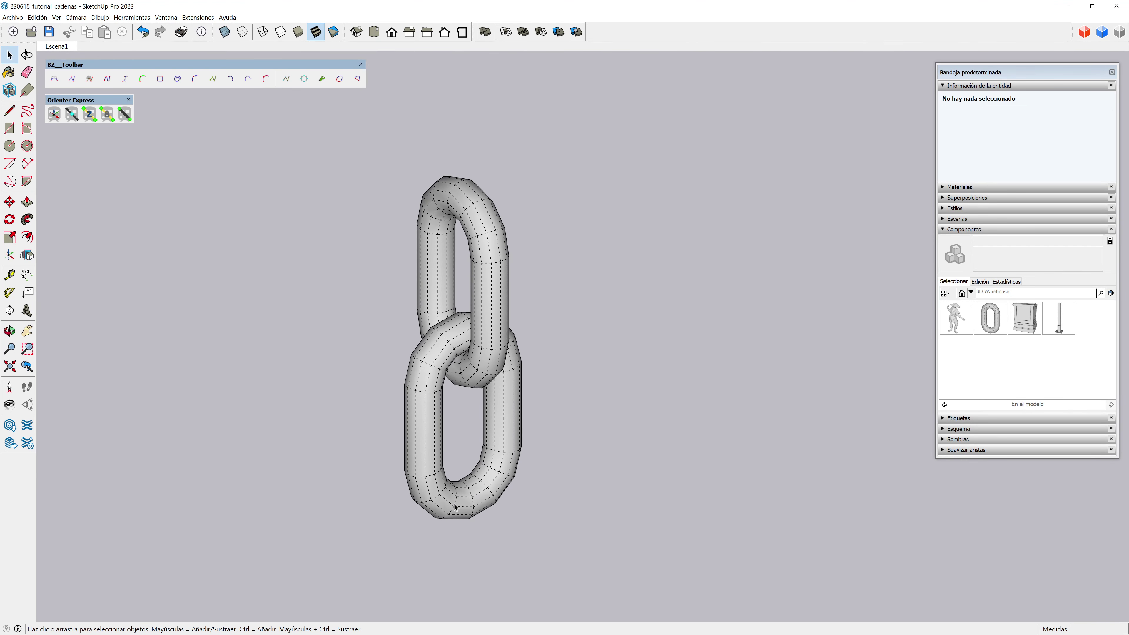
{"action": "scroll", "coordinate": [456, 507], "scroll_direction": "up", "scroll_amount": 3}
{"action": "scroll", "coordinate": [464, 476], "scroll_direction": "down", "scroll_amount": 3}
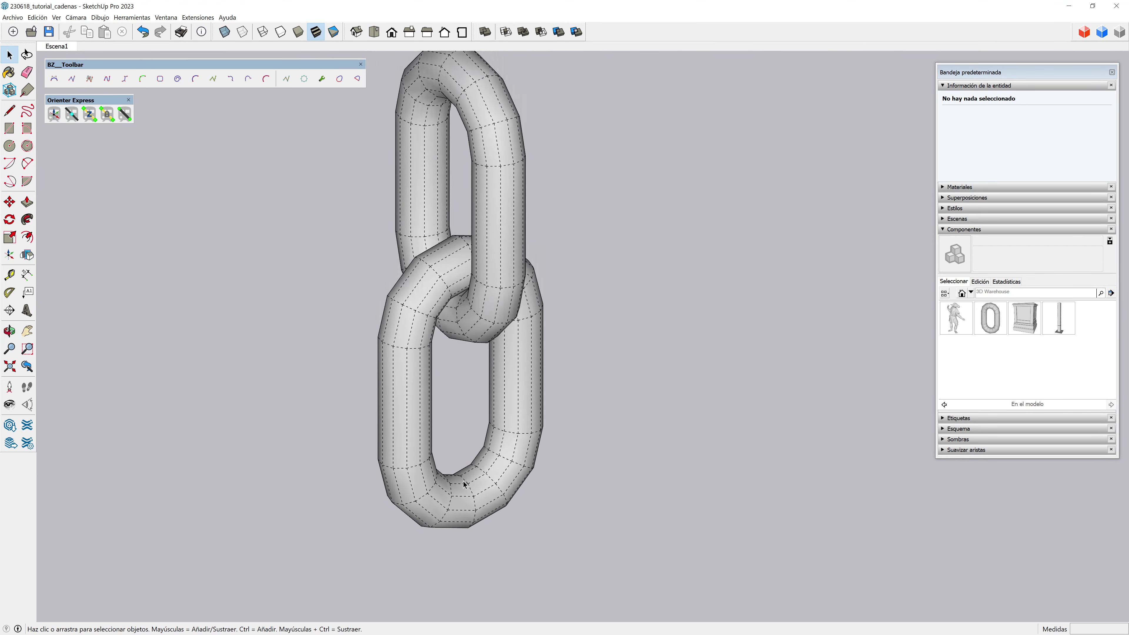
Step: Orbit around the interlocked links to check them, then select both links
{"action": "middle_click_drag", "start_coordinate": [464, 482], "coordinate": [519, 320]}
{"action": "scroll", "coordinate": [450, 231], "scroll_direction": "up", "scroll_amount": 3}
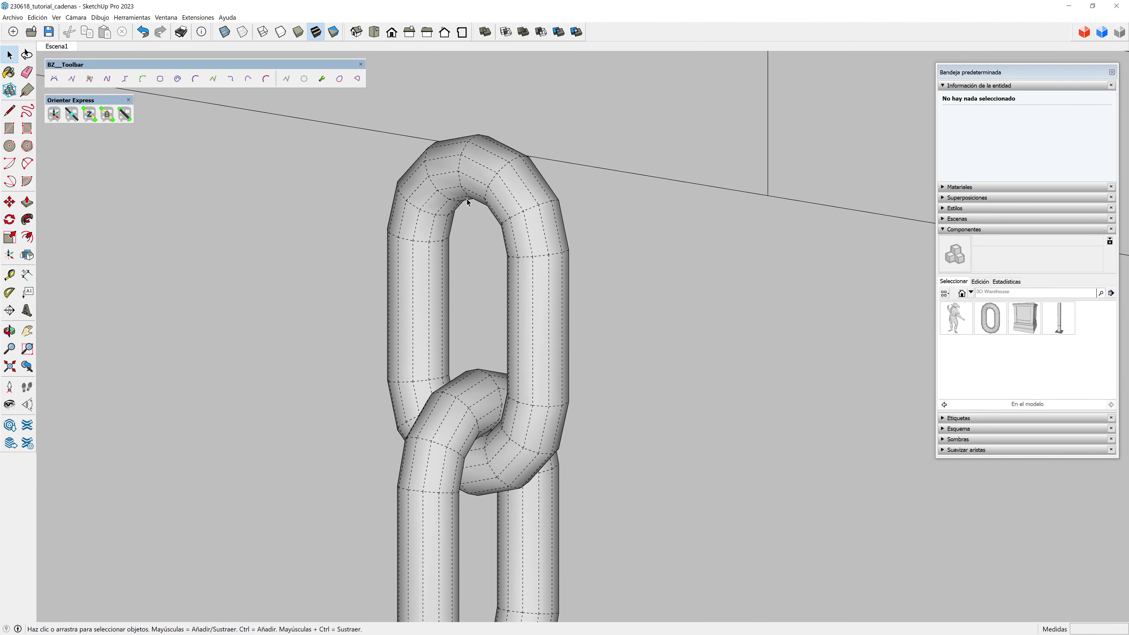
{"action": "scroll", "coordinate": [462, 208], "scroll_direction": "down", "scroll_amount": 2}
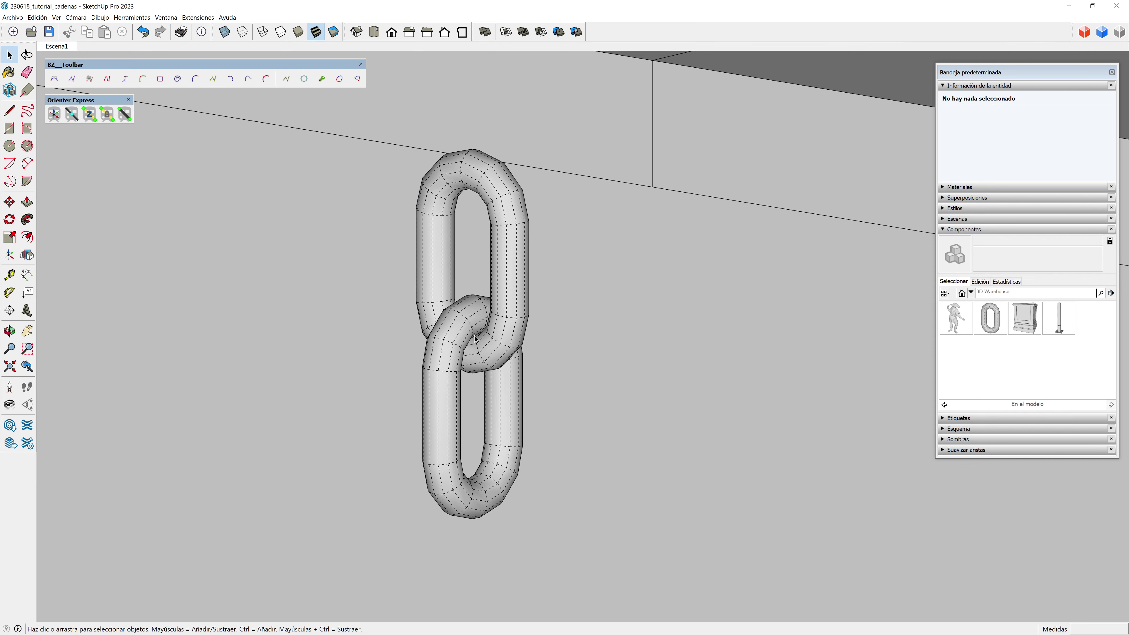
{"action": "mouse_move", "coordinate": [475, 338]}
{"action": "middle_mouse_down"}
{"action": "mouse_move", "coordinate": [522, 315]}
{"action": "mouse_move", "coordinate": [383, 396]}
{"action": "mouse_move", "coordinate": [501, 312]}
{"action": "middle_mouse_up"}
{"action": "key", "text": "ctrl+a"}
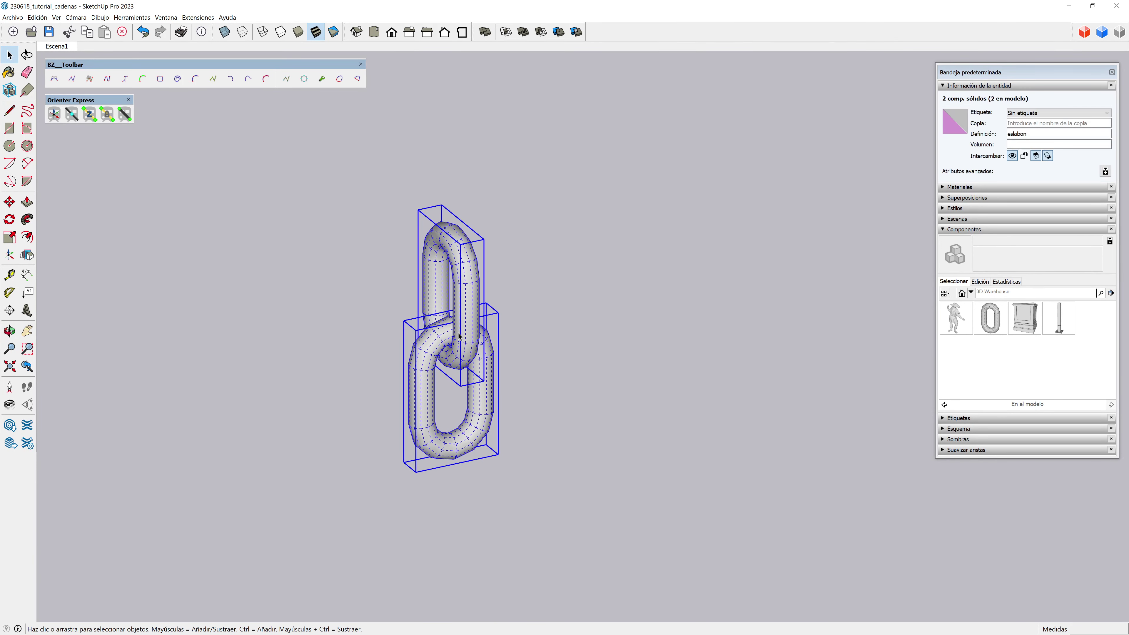
Step: Make the two selected links into one component named 'eslabones'
{"action": "right_click", "coordinate": [460, 337]}
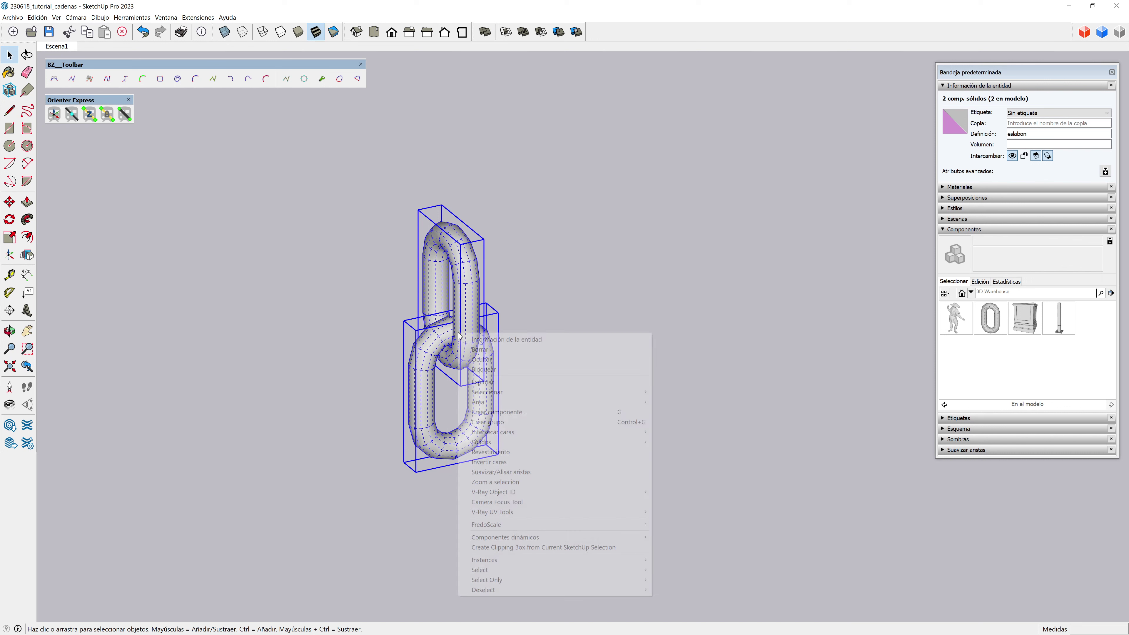
{"action": "left_click", "coordinate": [514, 415]}
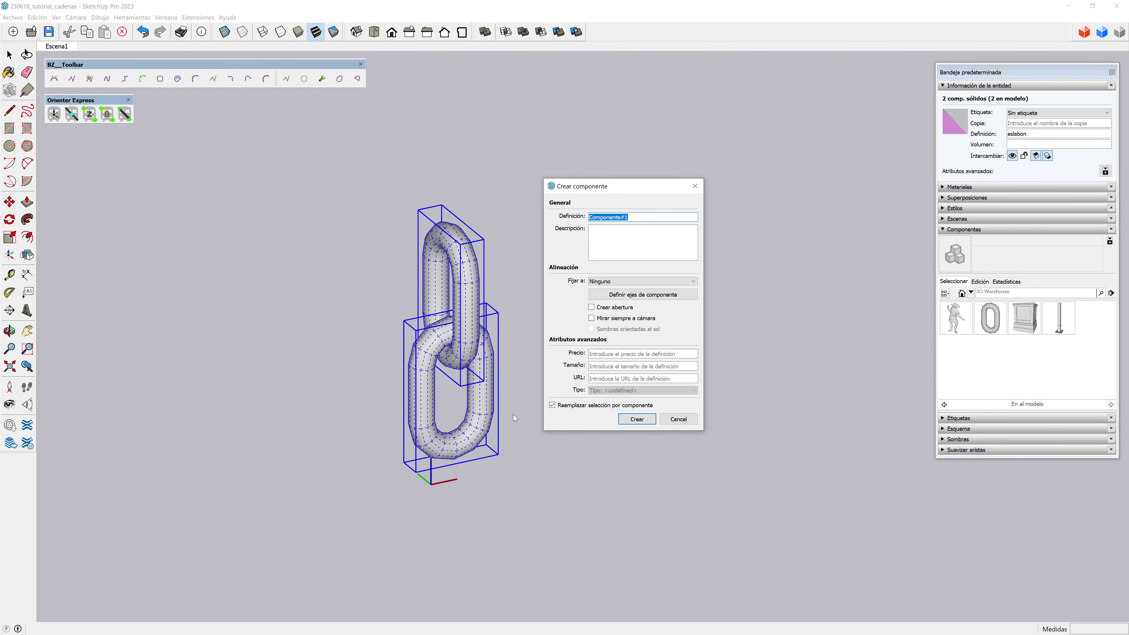
{"action": "type", "text": "eslabones"}
{"action": "key", "text": "Return"}
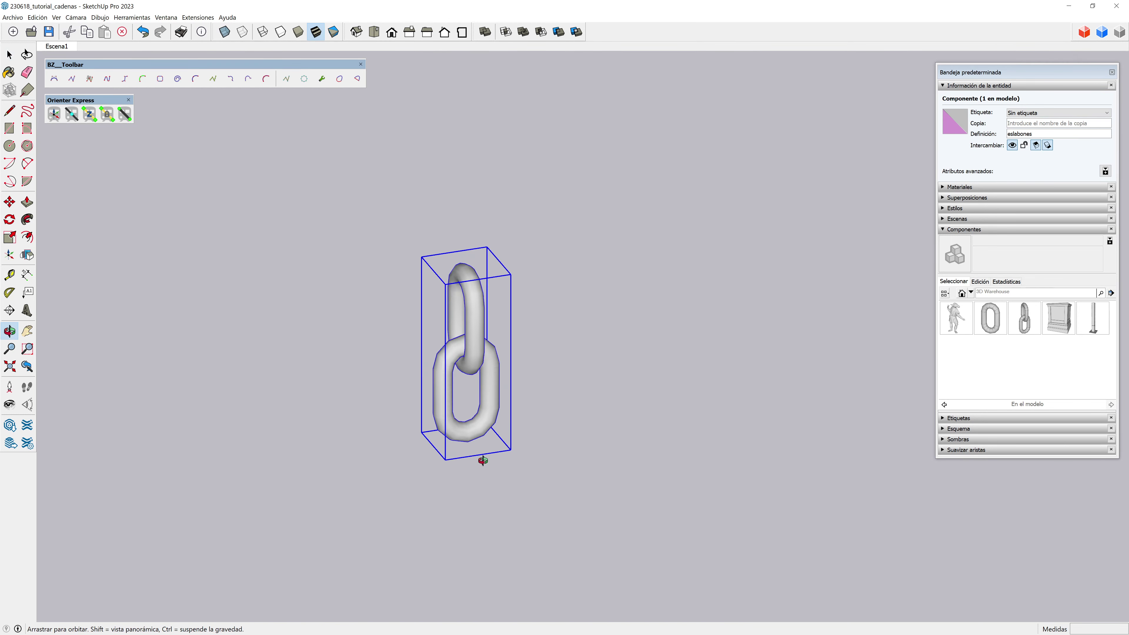
{"action": "scroll", "coordinate": [481, 456], "scroll_direction": "down", "scroll_amount": 3}
{"action": "middle_click_drag", "start_coordinate": [363, 469], "coordinate": [411, 432]}
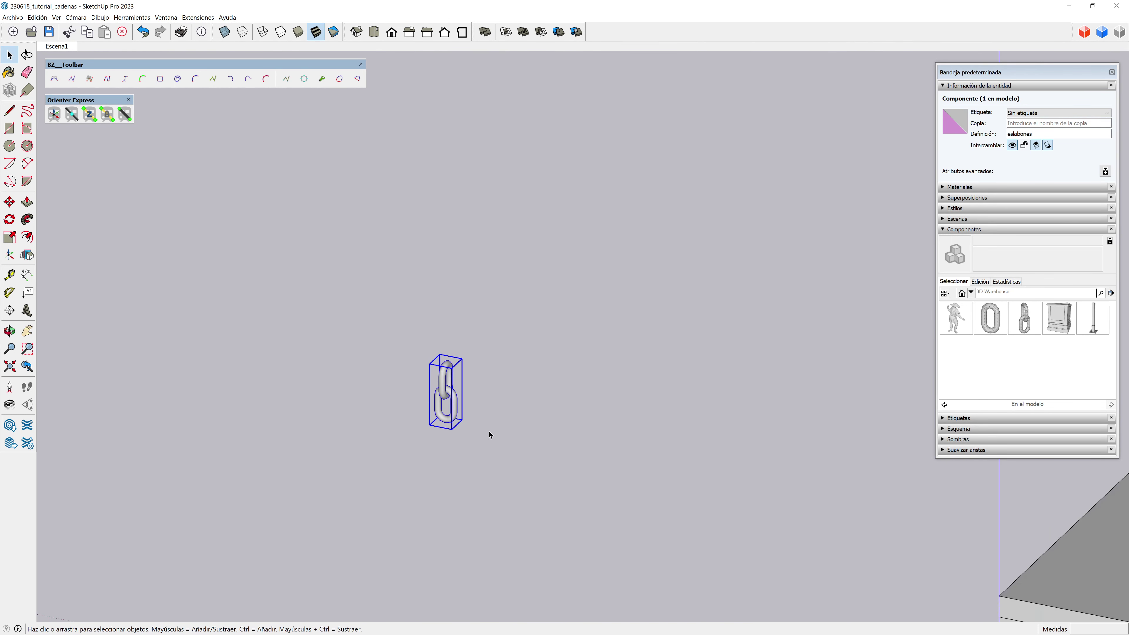
{"action": "scroll", "coordinate": [496, 411], "scroll_direction": "down", "scroll_amount": 4}
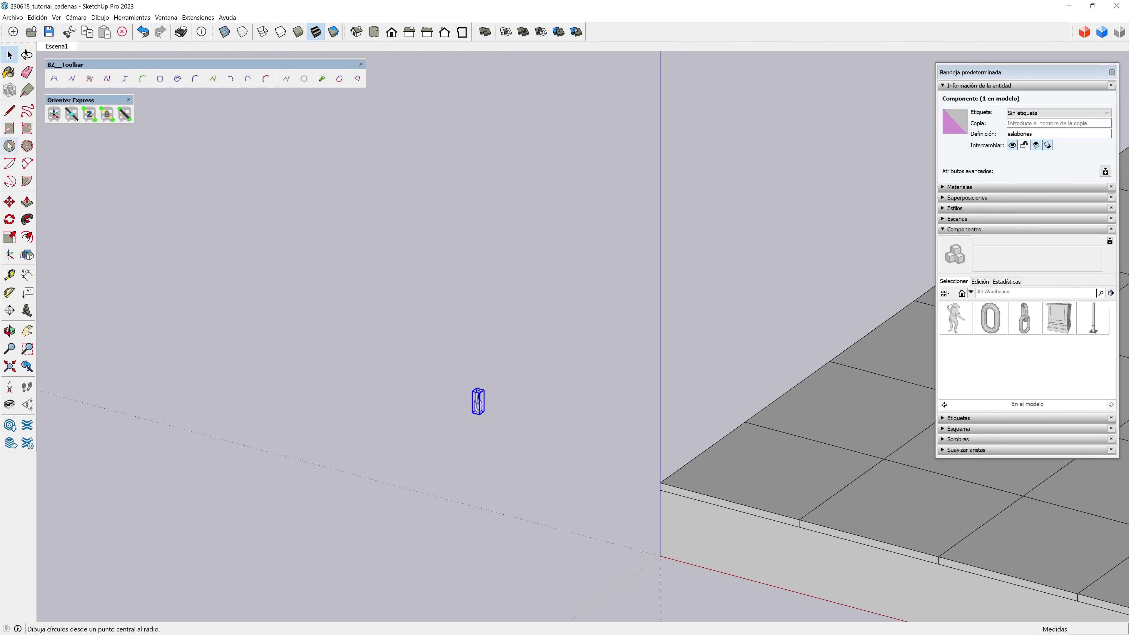
Step: Draw a straight line about 122,13 cm long beside the chain
{"action": "left_click", "coordinate": [10, 110]}
{"action": "scroll", "coordinate": [515, 397], "scroll_direction": "down", "scroll_amount": 2}
{"action": "left_click", "coordinate": [480, 349]}
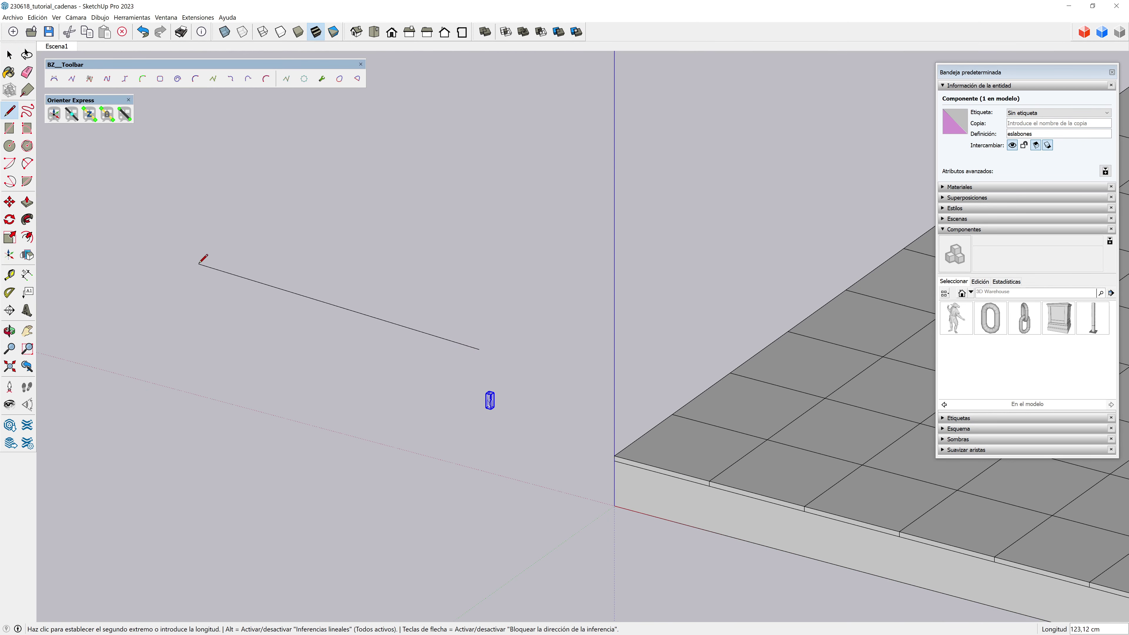
{"action": "left_click", "coordinate": [189, 272]}
{"action": "key", "text": "space"}
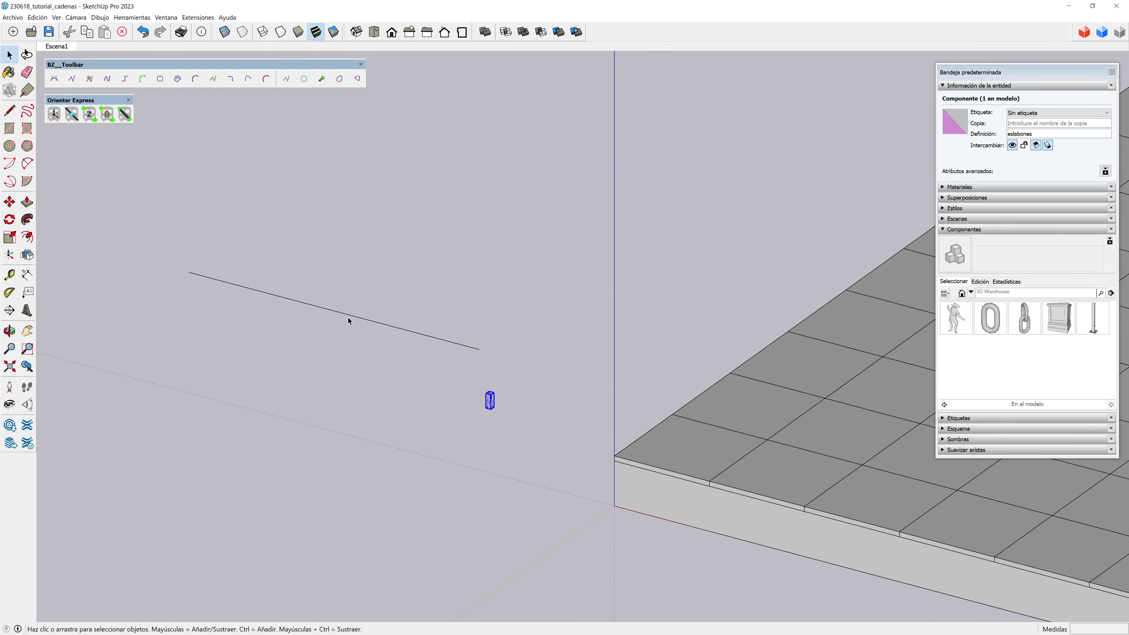
Step: Divide the line into 27 equal segments of about 4,52 cm each
{"action": "left_click", "coordinate": [348, 314]}
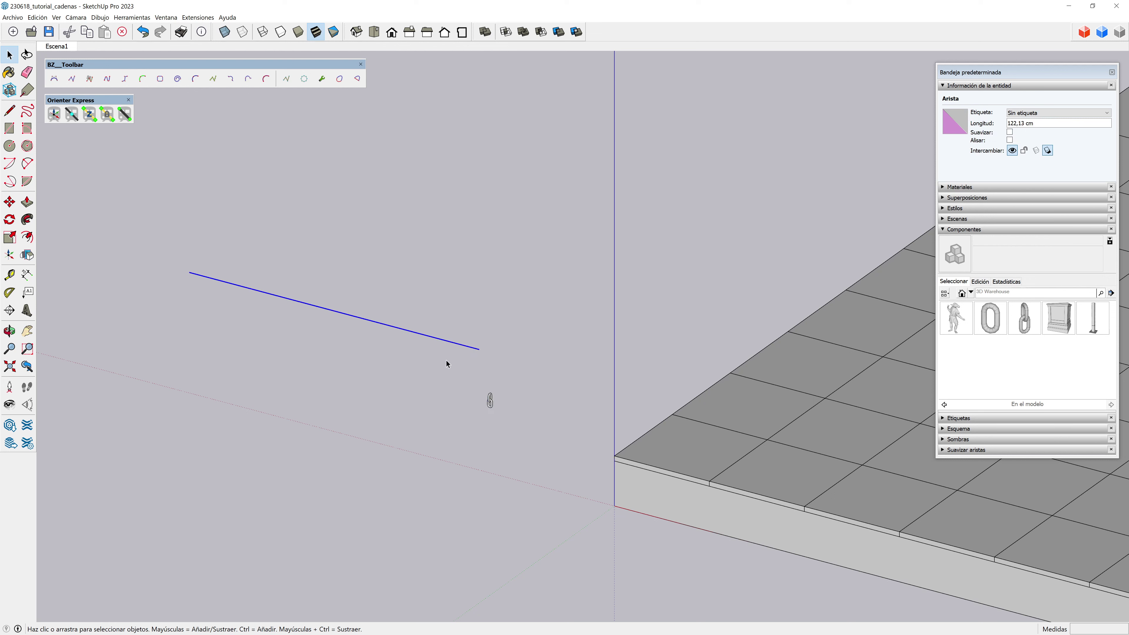
{"action": "right_click", "coordinate": [445, 341]}
{"action": "left_click", "coordinate": [469, 399]}
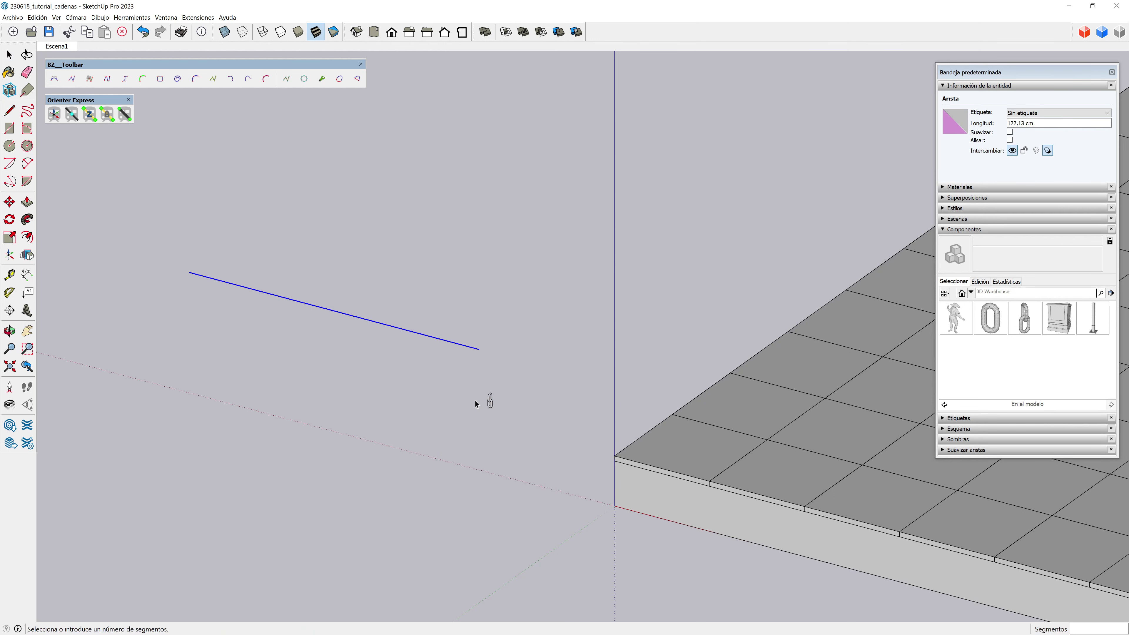
{"action": "type", "text": "5"}
{"action": "scroll", "coordinate": [468, 357], "scroll_direction": "up", "scroll_amount": 2}
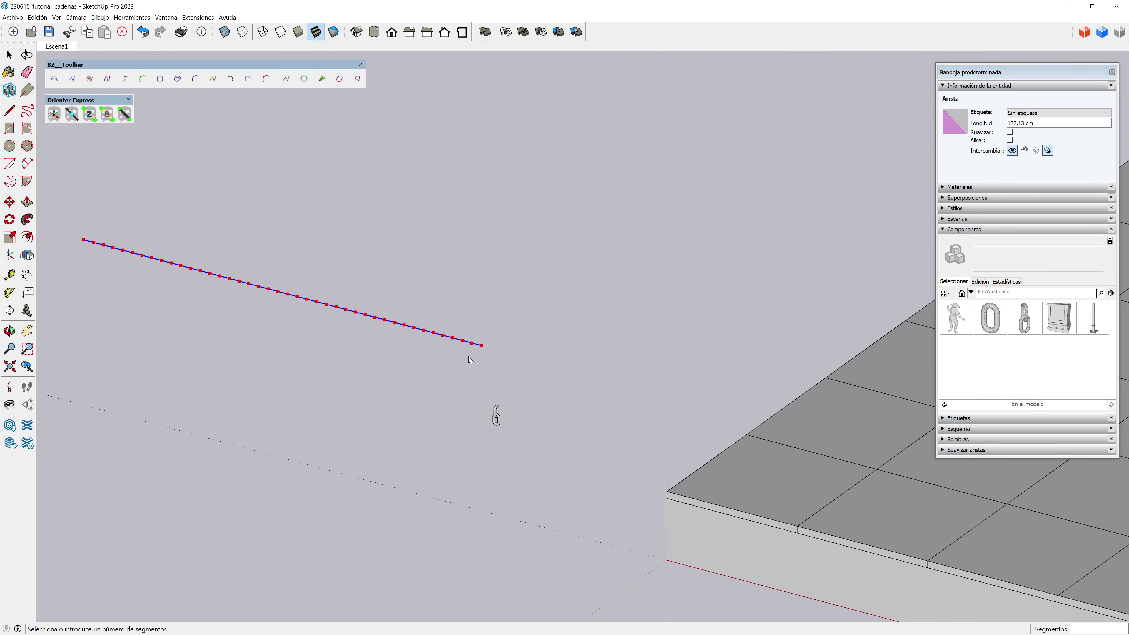
{"action": "scroll", "coordinate": [469, 357], "scroll_direction": "up", "scroll_amount": 2}
{"action": "scroll", "coordinate": [469, 354], "scroll_direction": "up", "scroll_amount": 1}
{"action": "scroll", "coordinate": [469, 354], "scroll_direction": "up", "scroll_amount": 1}
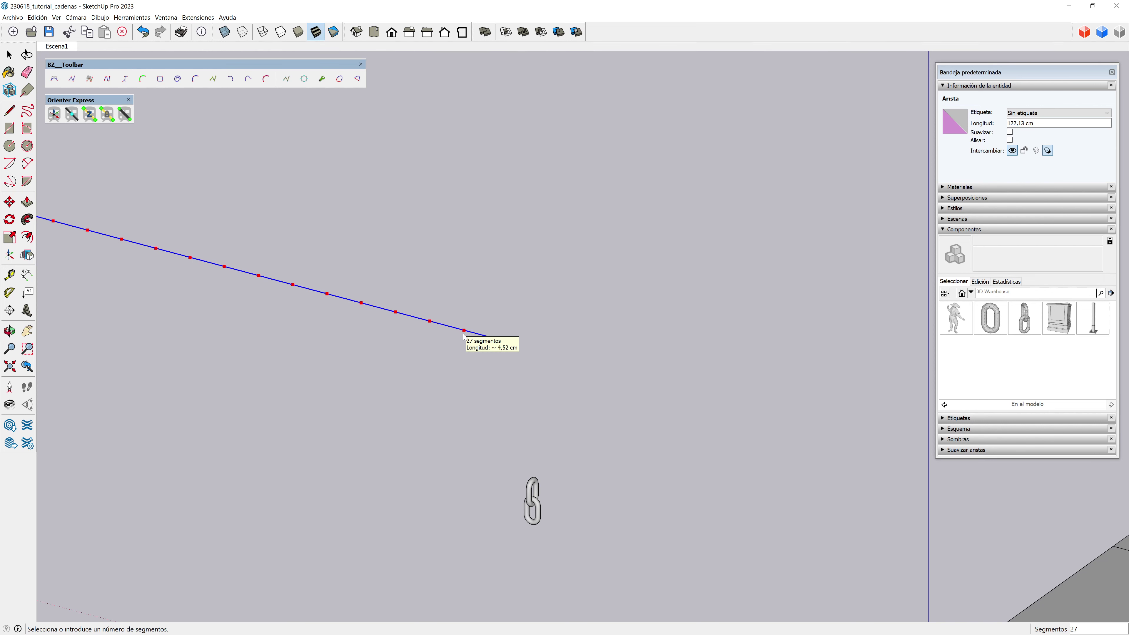
{"action": "left_click", "coordinate": [464, 337]}
{"action": "scroll", "coordinate": [538, 393], "scroll_direction": "down", "scroll_amount": 3}
{"action": "scroll", "coordinate": [539, 392], "scroll_direction": "down", "scroll_amount": 2}
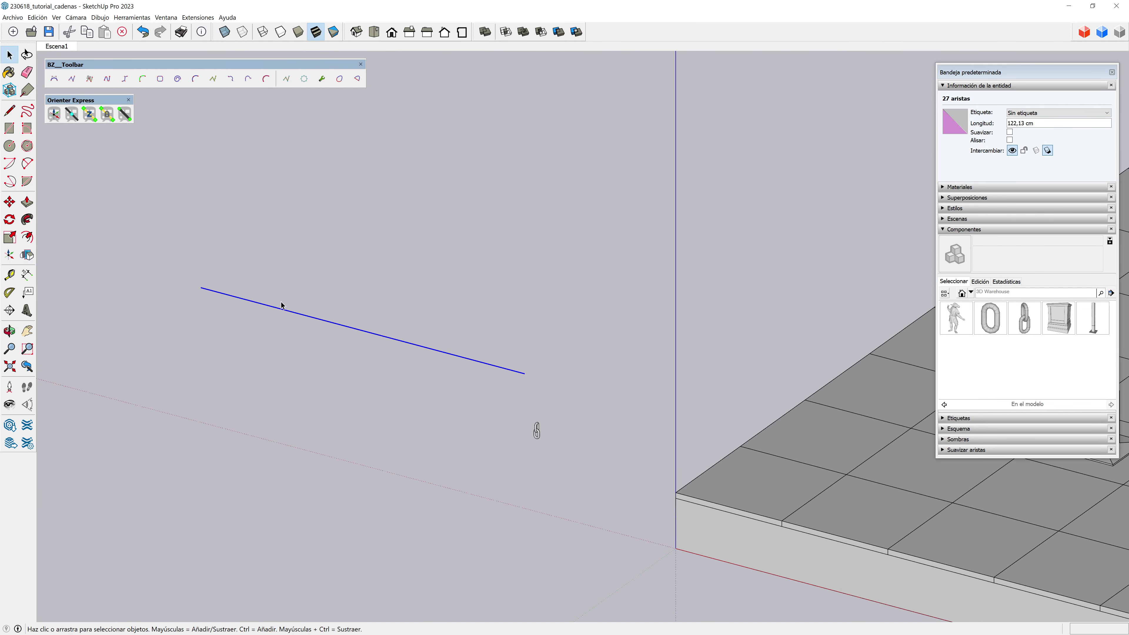
{"action": "left_click", "coordinate": [290, 314]}
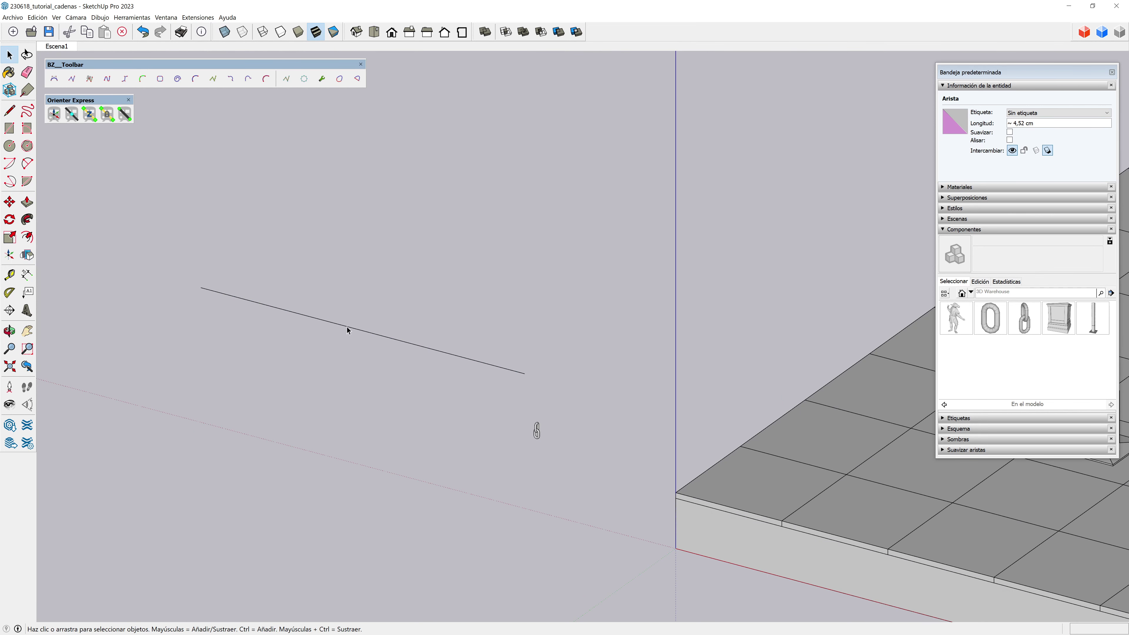
Step: Place eslabones copies on every segment of the divided line with Orienter Express Center Placement
{"action": "left_click_drag", "start_coordinate": [181, 261], "coordinate": [554, 462]}
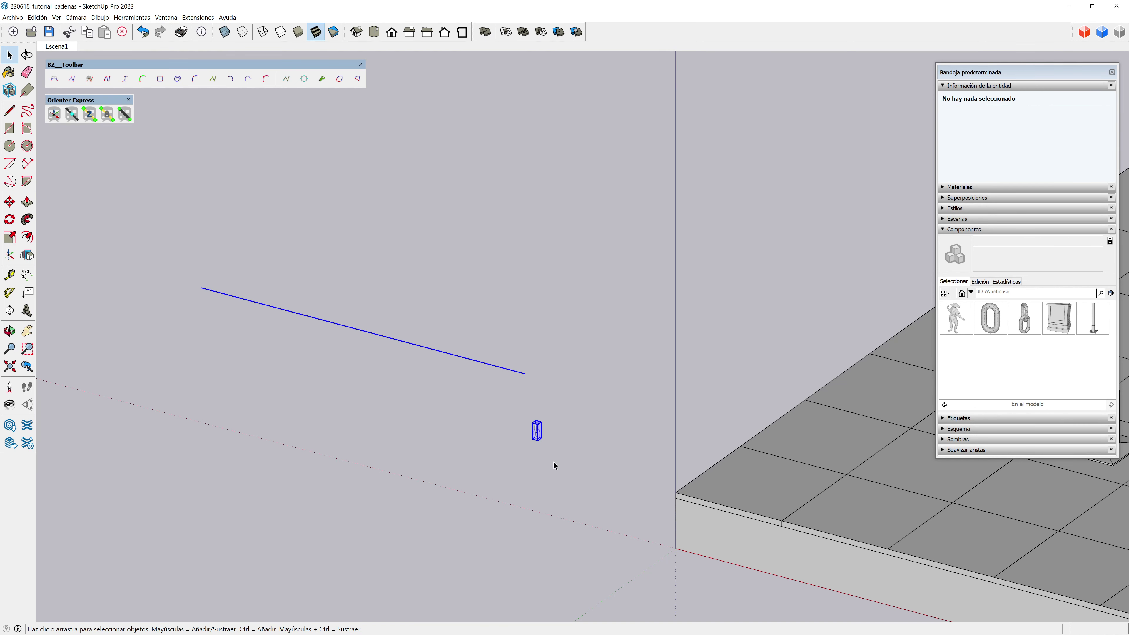
{"action": "left_click", "coordinate": [72, 120]}
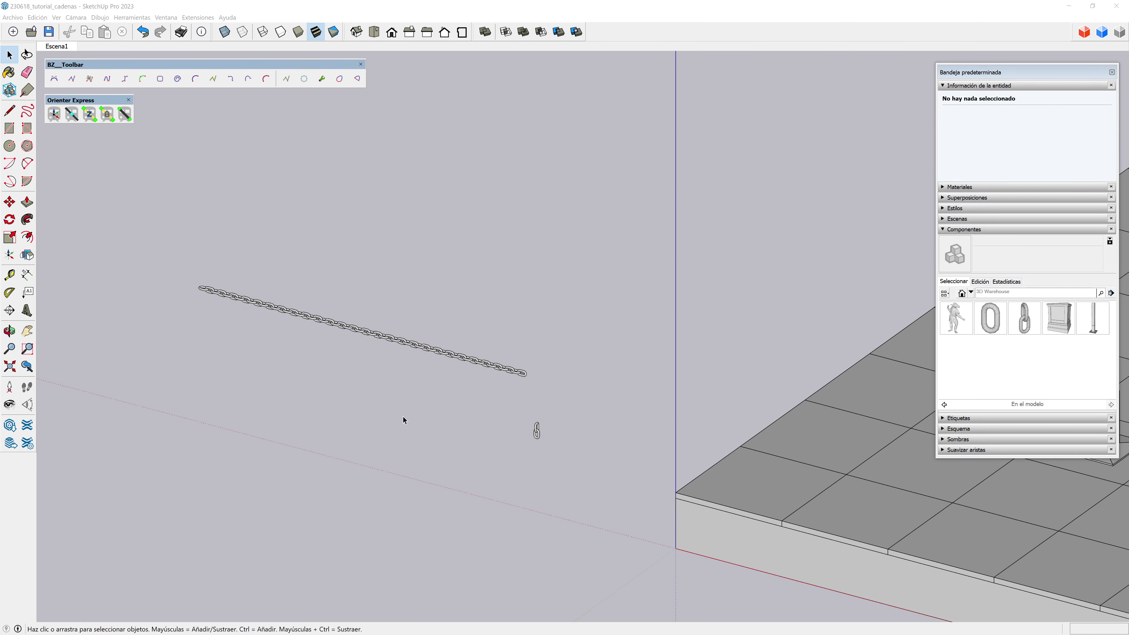
{"action": "scroll", "coordinate": [527, 426], "scroll_direction": "up", "scroll_amount": 3}
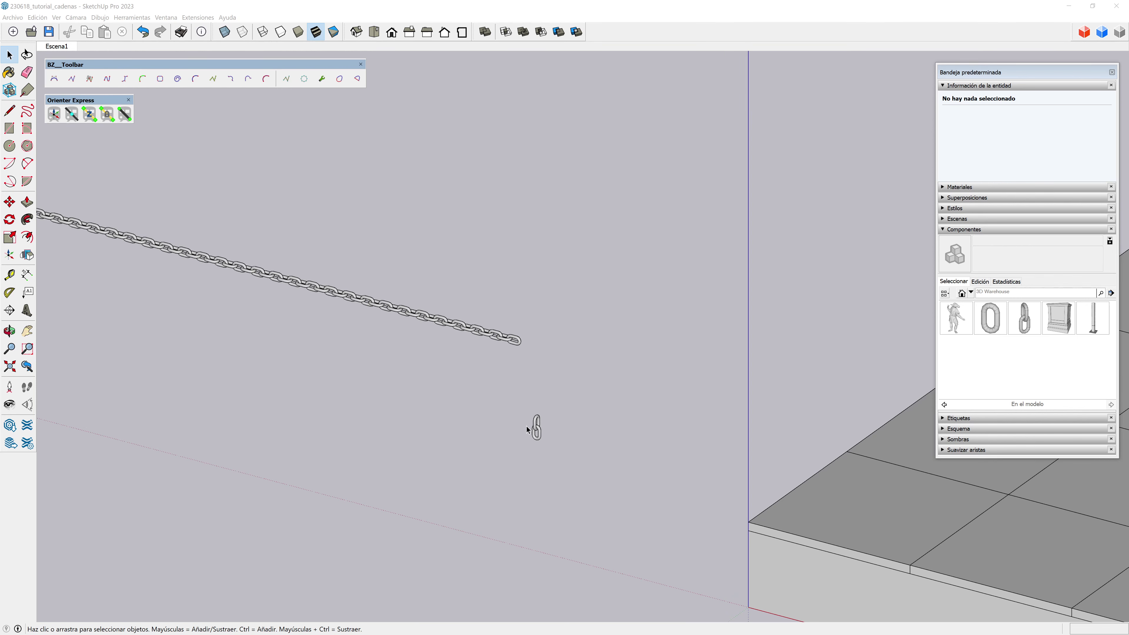
{"action": "scroll", "coordinate": [527, 426], "scroll_direction": "down", "scroll_amount": 3}
{"action": "scroll", "coordinate": [598, 478], "scroll_direction": "up", "scroll_amount": 2}
{"action": "scroll", "coordinate": [480, 418], "scroll_direction": "up", "scroll_amount": 2}
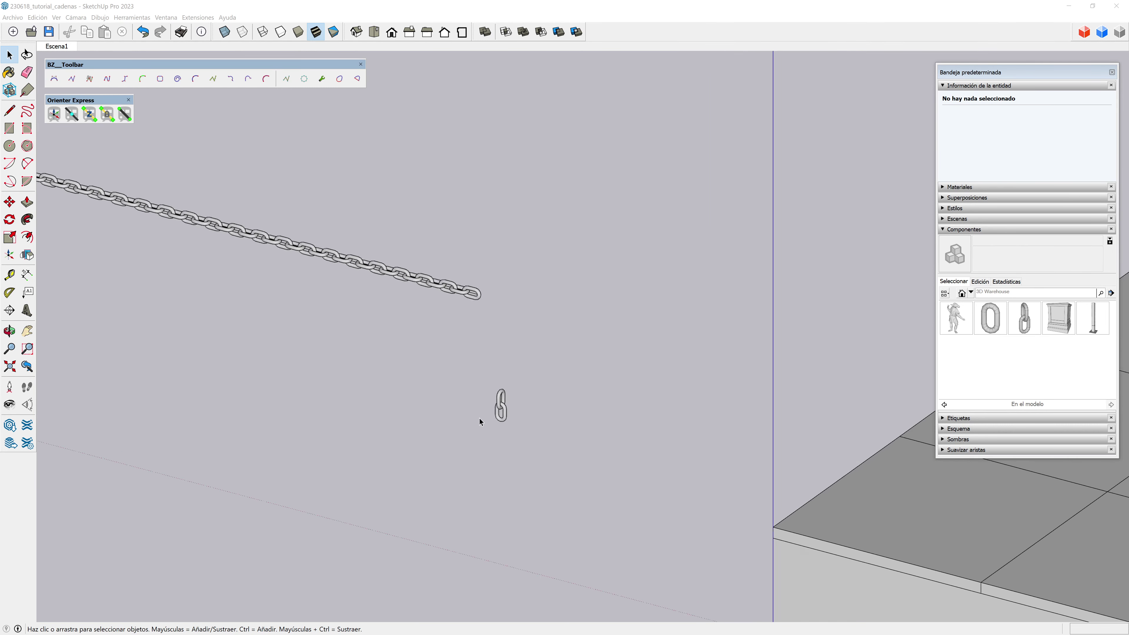
{"action": "scroll", "coordinate": [479, 419], "scroll_direction": "up", "scroll_amount": 3}
{"action": "scroll", "coordinate": [533, 383], "scroll_direction": "up", "scroll_amount": 3}
{"action": "scroll", "coordinate": [497, 394], "scroll_direction": "up", "scroll_amount": 2}
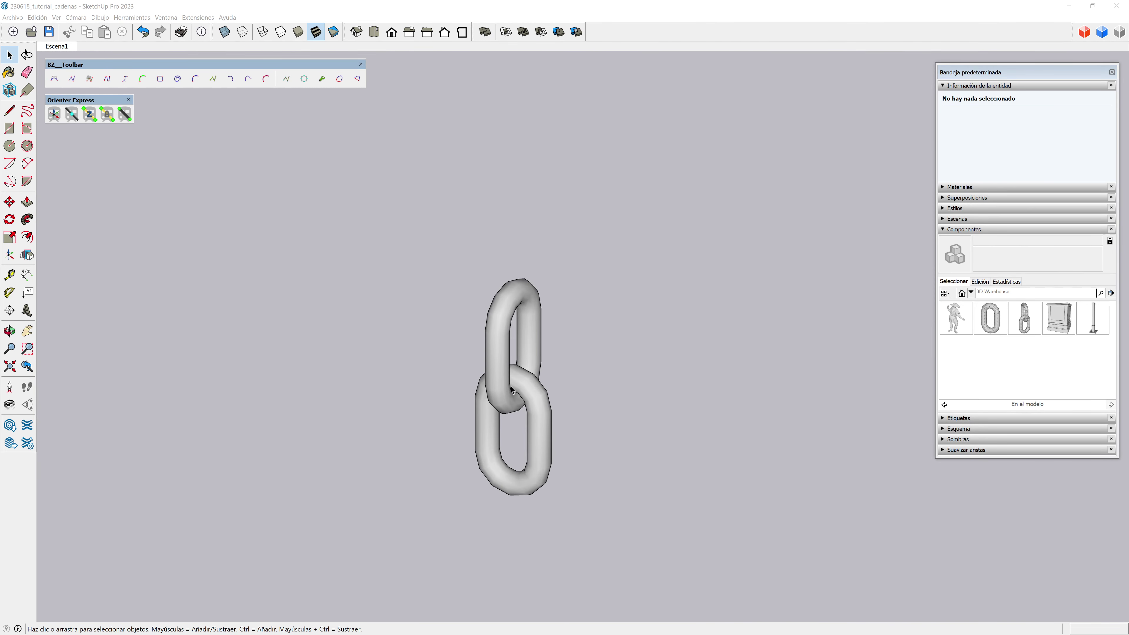
Step: Open the original eslabones component for editing and inspect it
{"action": "left_click", "coordinate": [525, 386]}
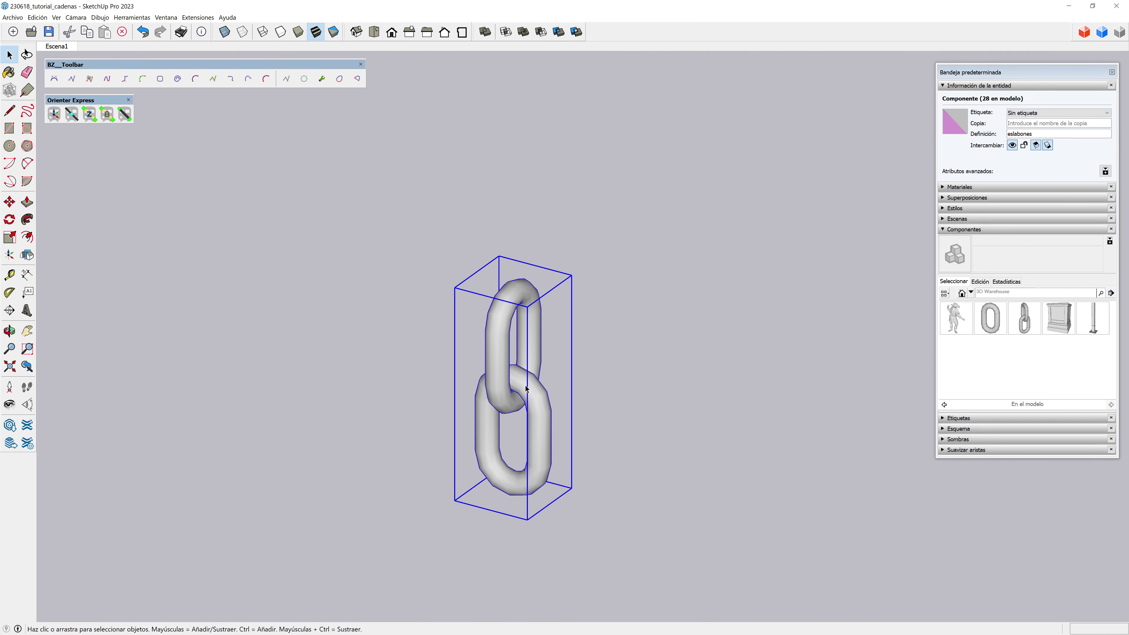
{"action": "double_click", "coordinate": [524, 391]}
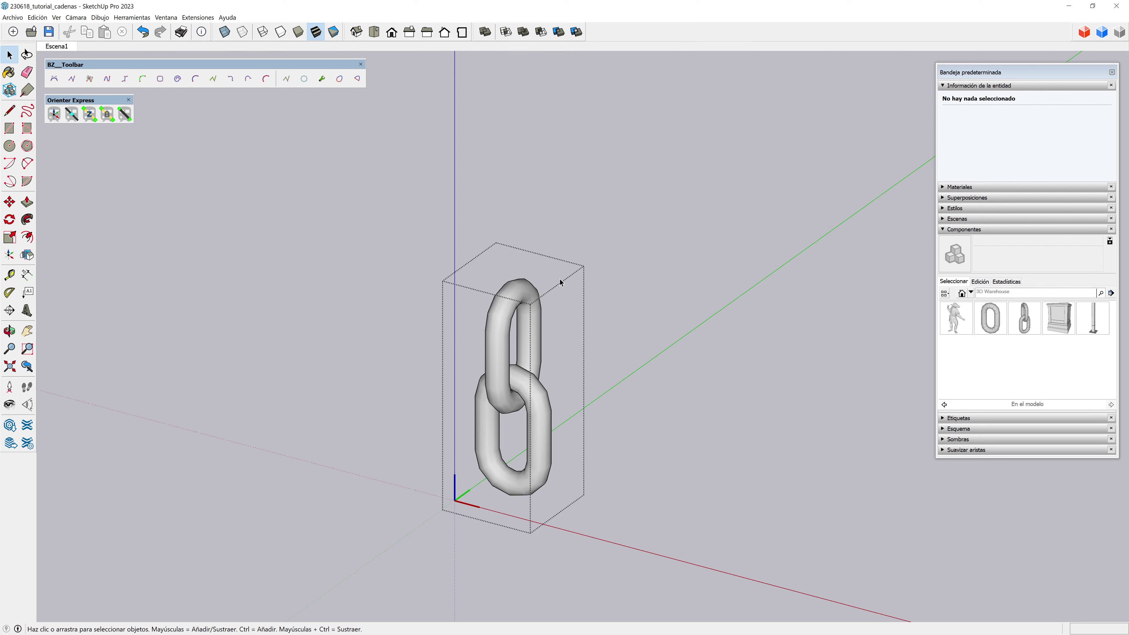
{"action": "scroll", "coordinate": [667, 367], "scroll_direction": "down", "scroll_amount": 3}
{"action": "scroll", "coordinate": [591, 445], "scroll_direction": "up", "scroll_amount": 3}
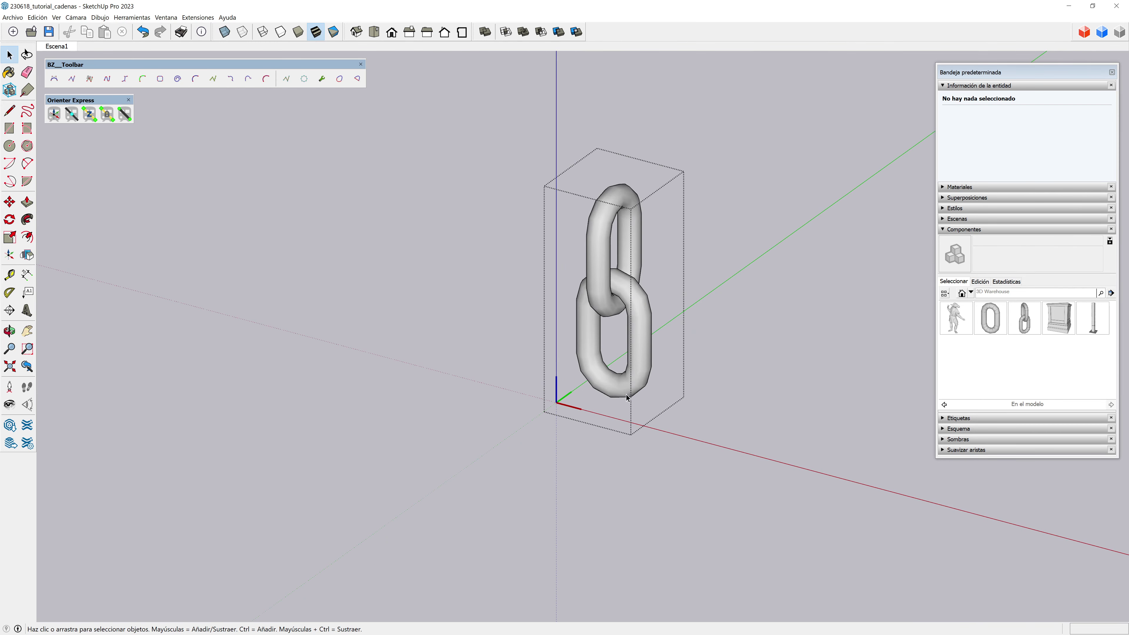
{"action": "scroll", "coordinate": [559, 407], "scroll_direction": "down", "scroll_amount": 2}
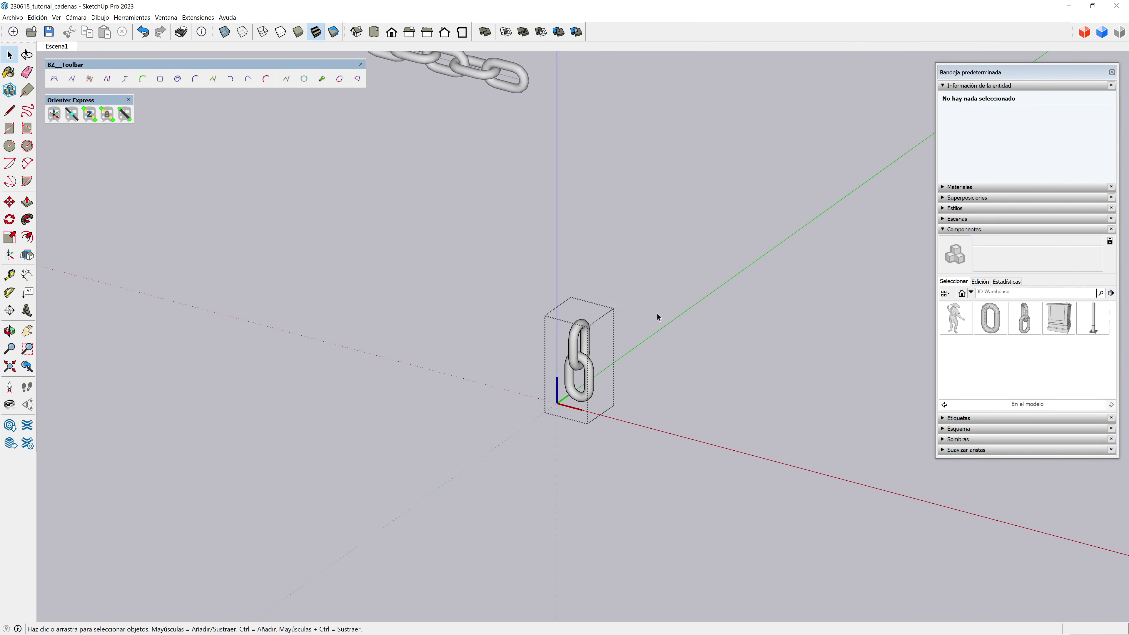
{"action": "scroll", "coordinate": [657, 314], "scroll_direction": "down", "scroll_amount": 3}
{"action": "scroll", "coordinate": [672, 437], "scroll_direction": "down", "scroll_amount": 2}
{"action": "scroll", "coordinate": [640, 449], "scroll_direction": "down", "scroll_amount": 2}
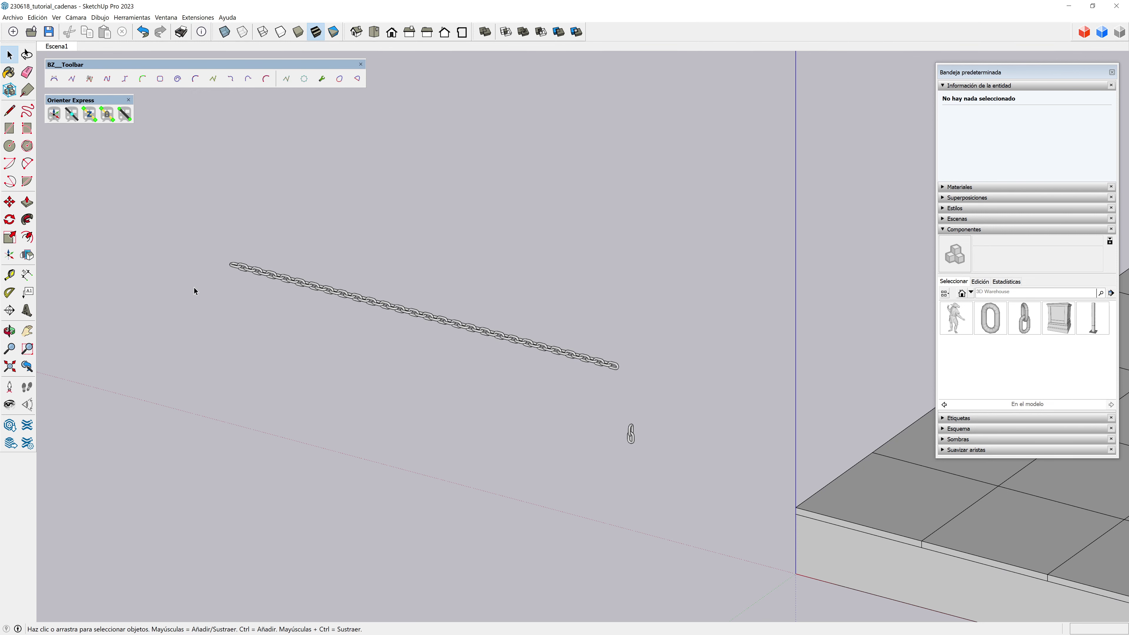
{"action": "scroll", "coordinate": [194, 291], "scroll_direction": "down", "scroll_amount": 1}
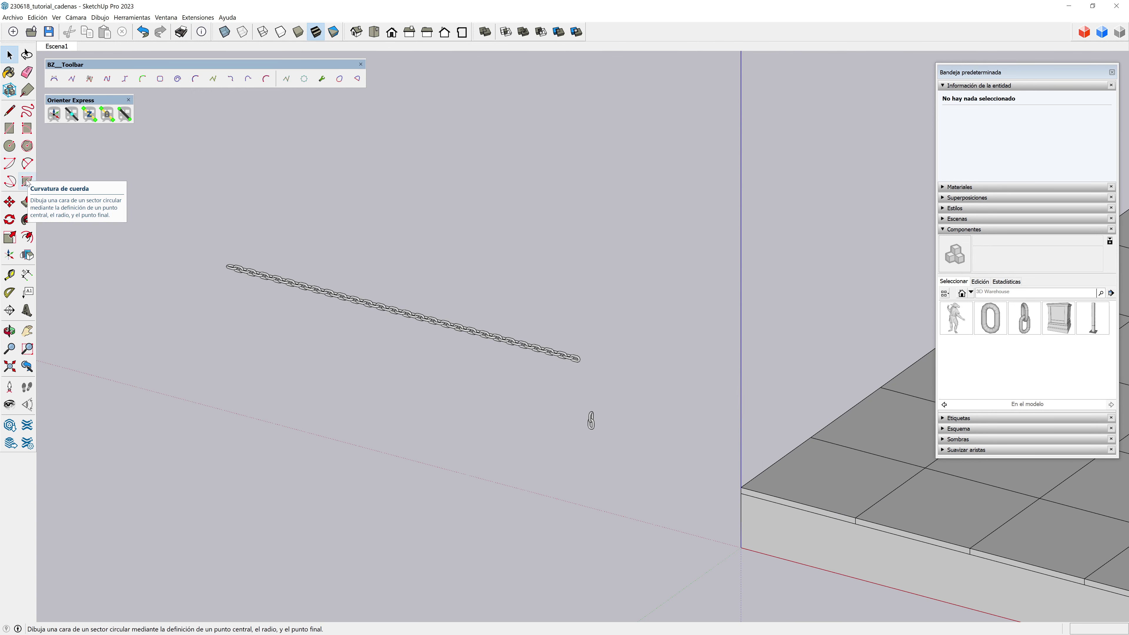
Step: Draw an arc beside the straight chain
{"action": "left_click", "coordinate": [27, 164]}
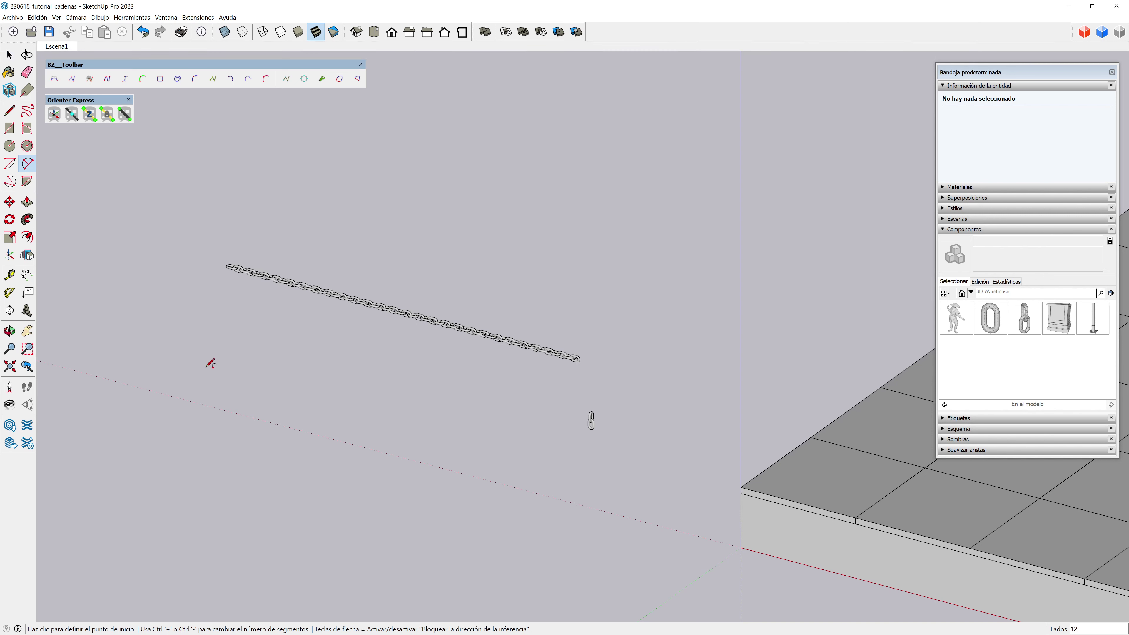
{"action": "left_click", "coordinate": [168, 354]}
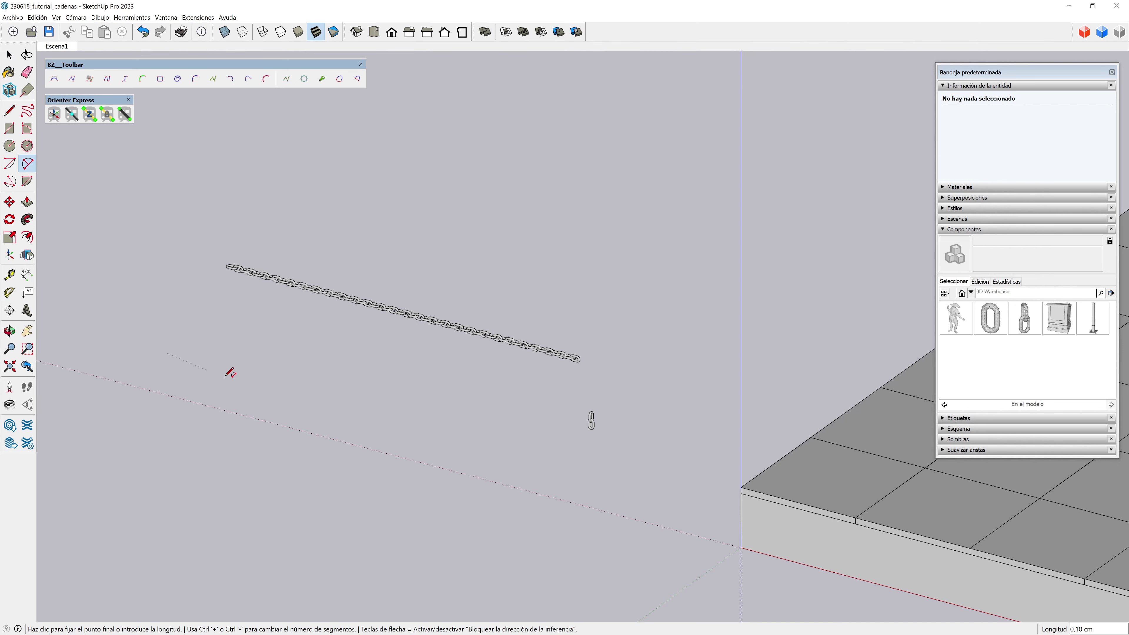
{"action": "left_click", "coordinate": [543, 452]}
{"action": "left_click", "coordinate": [493, 400]}
{"action": "middle_click_drag", "start_coordinate": [494, 399], "coordinate": [461, 472]}
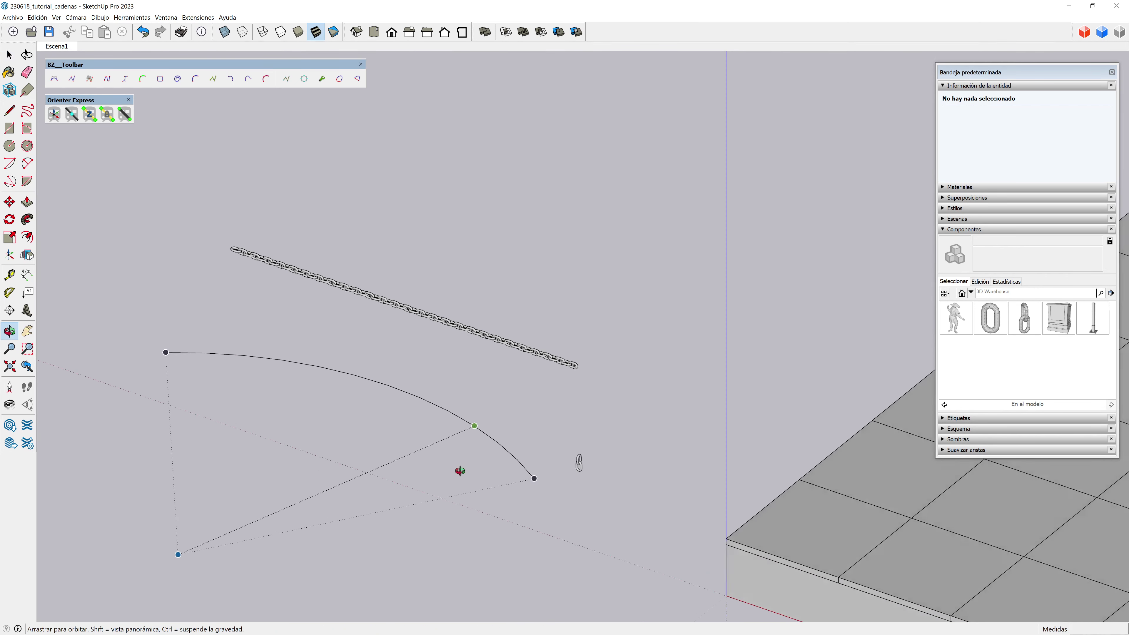
{"action": "key", "text": "space"}
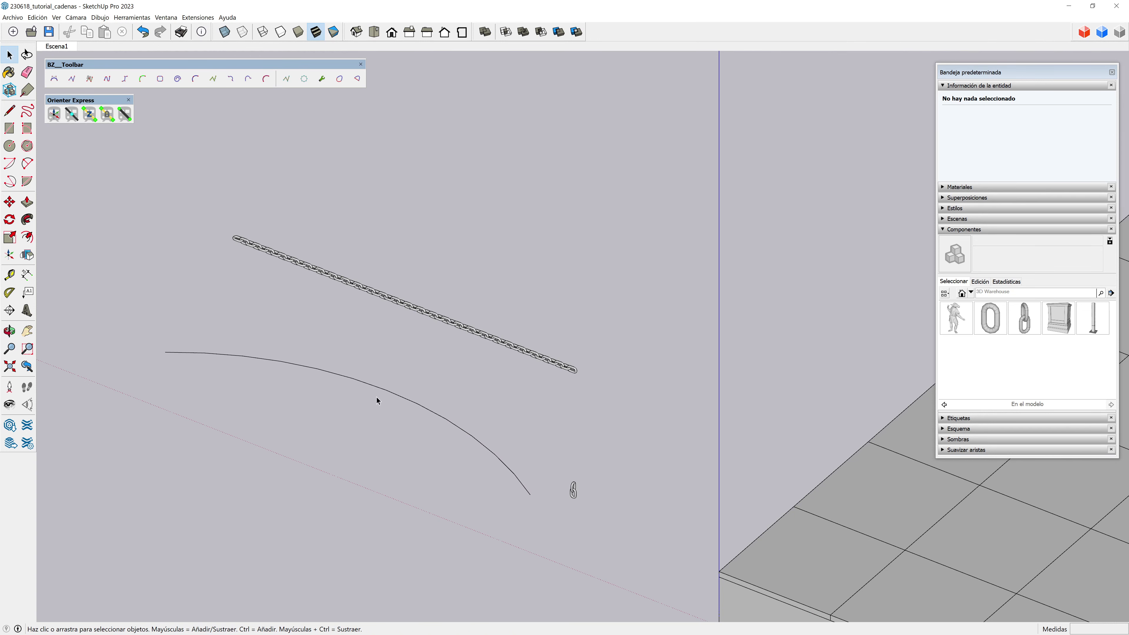
Step: Copy the arc beside the original and scale the copy smaller
{"action": "left_click", "coordinate": [383, 389]}
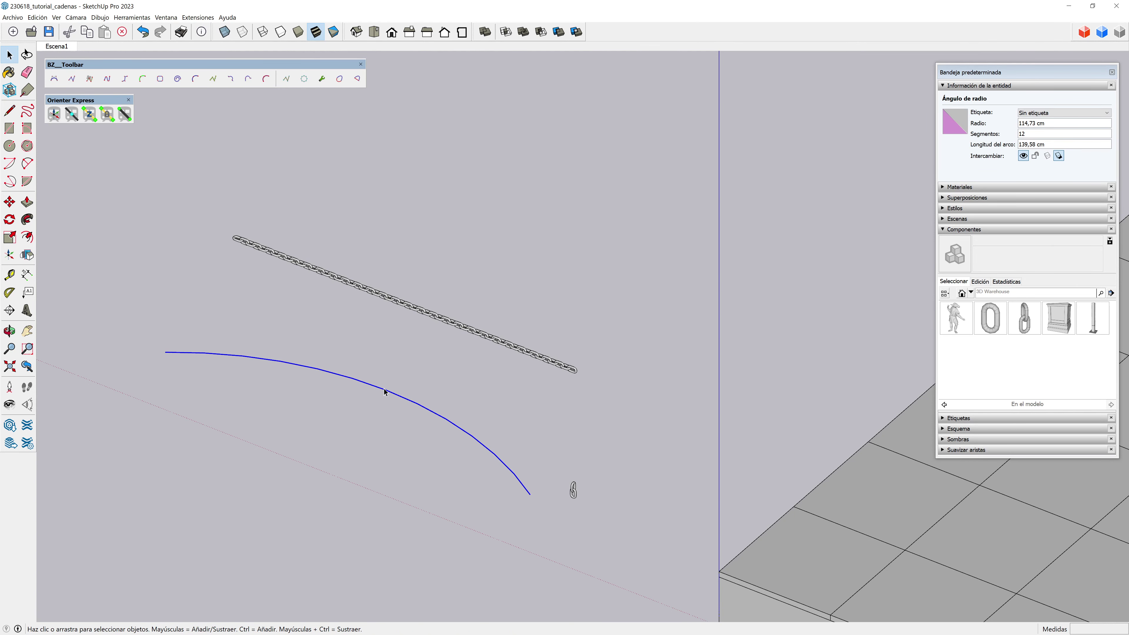
{"action": "key", "text": "m"}
{"action": "key", "text": "ctrl"}
{"action": "left_click", "coordinate": [380, 405]}
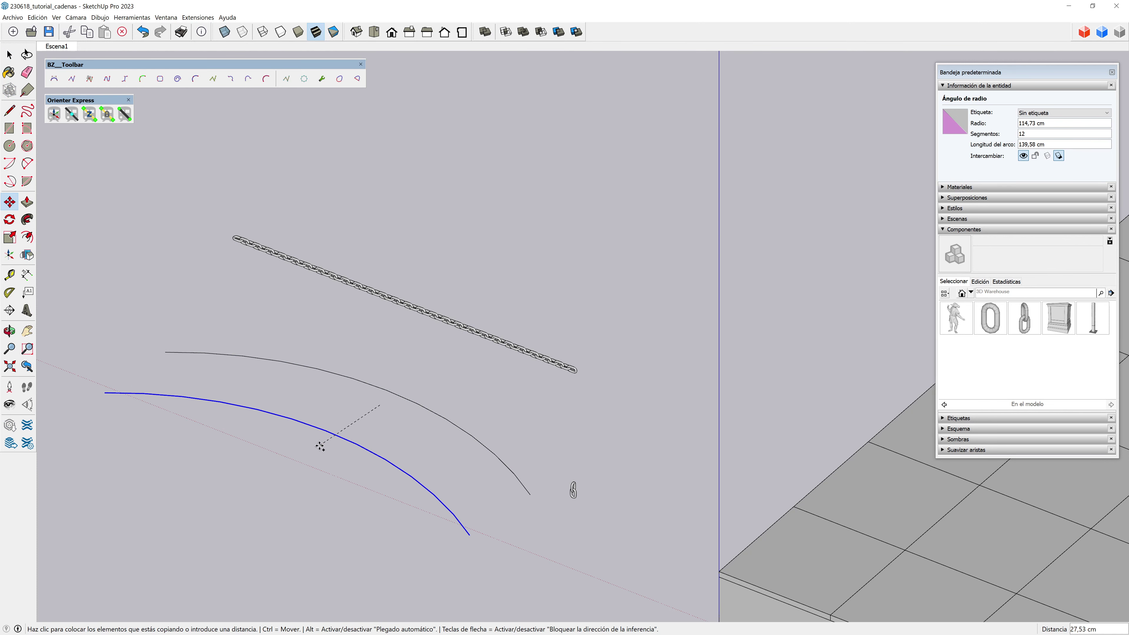
{"action": "left_click", "coordinate": [326, 456]}
{"action": "key", "text": "s"}
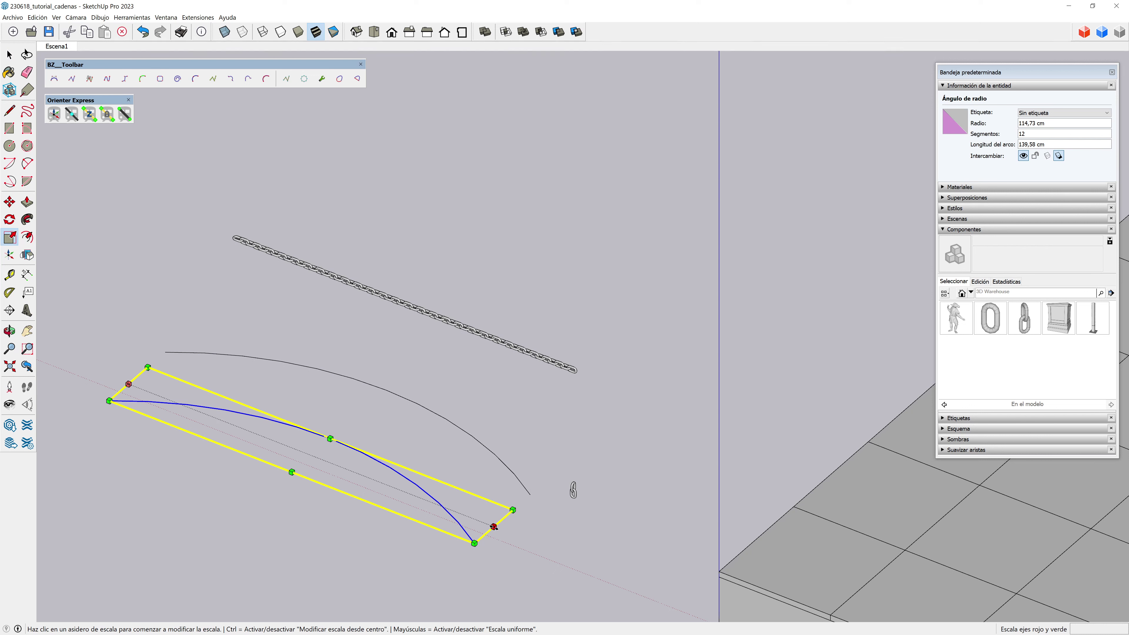
{"action": "left_click", "coordinate": [497, 522]}
{"action": "left_click", "coordinate": [389, 487]}
{"action": "key", "text": "space"}
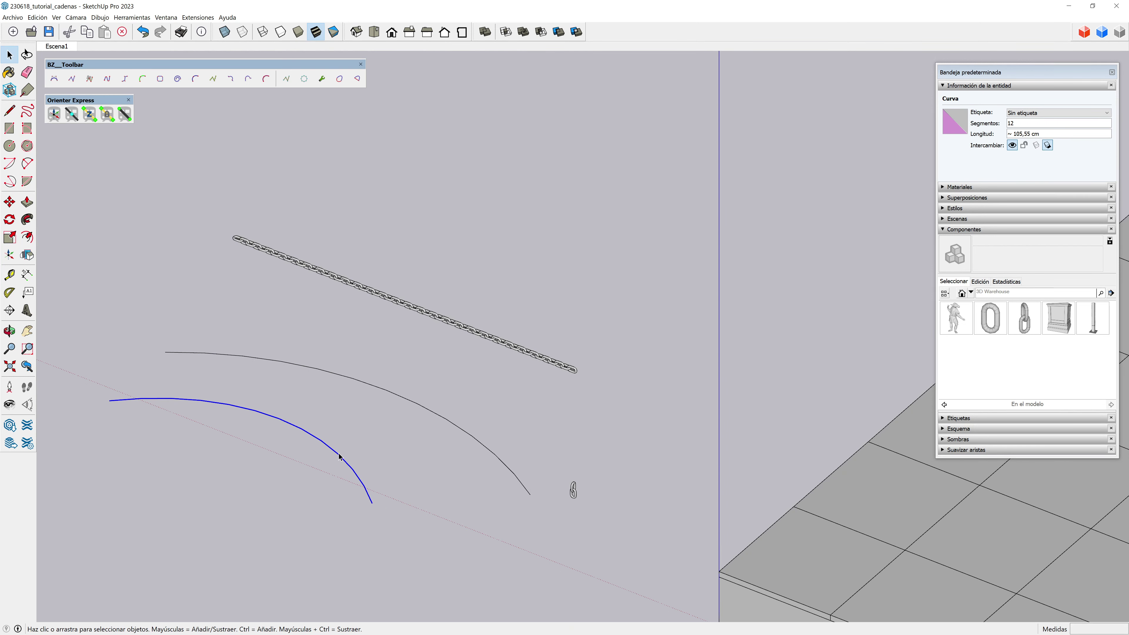
Step: Divide the upper arc into 31 segments
{"action": "right_click", "coordinate": [337, 454]}
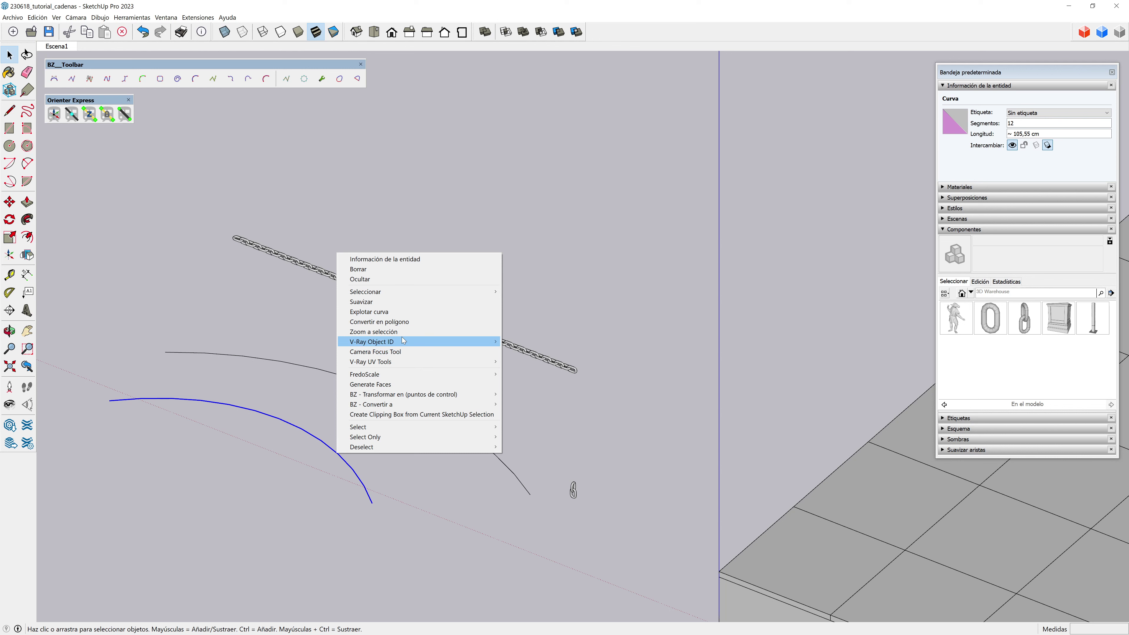
{"action": "left_click", "coordinate": [388, 395]}
{"action": "left_click", "coordinate": [393, 394]}
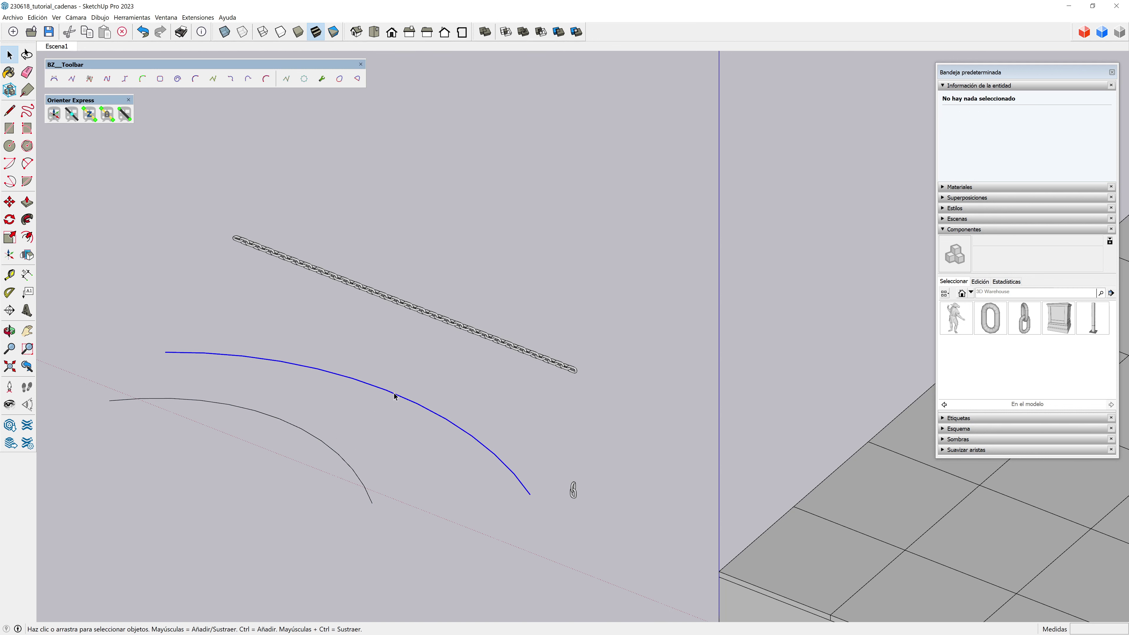
{"action": "right_click", "coordinate": [394, 394]}
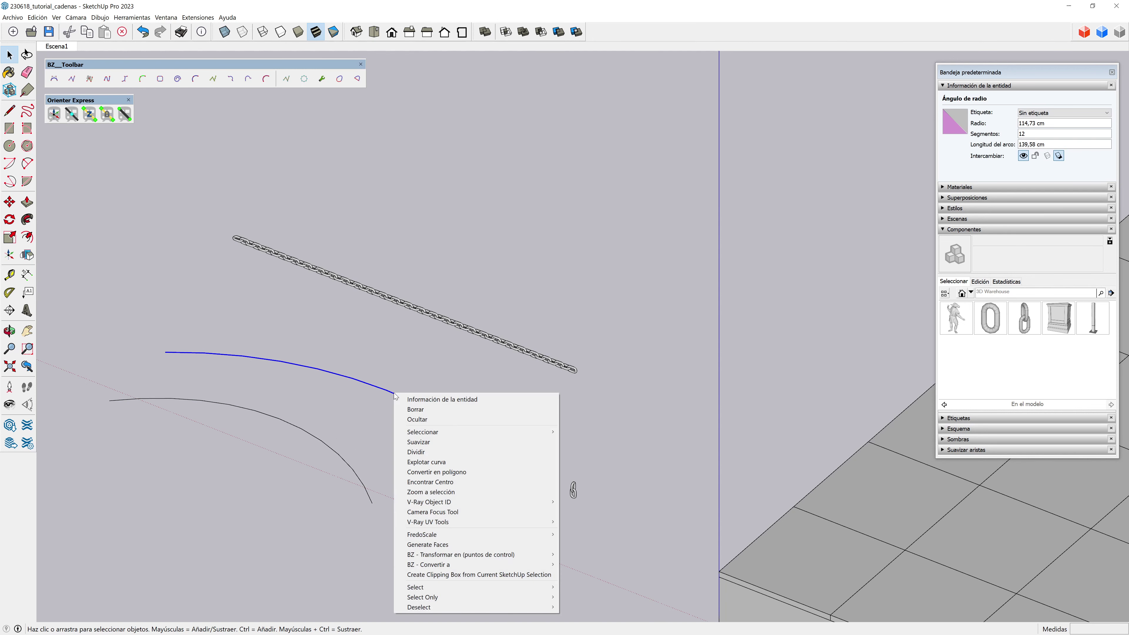
{"action": "left_click", "coordinate": [430, 452]}
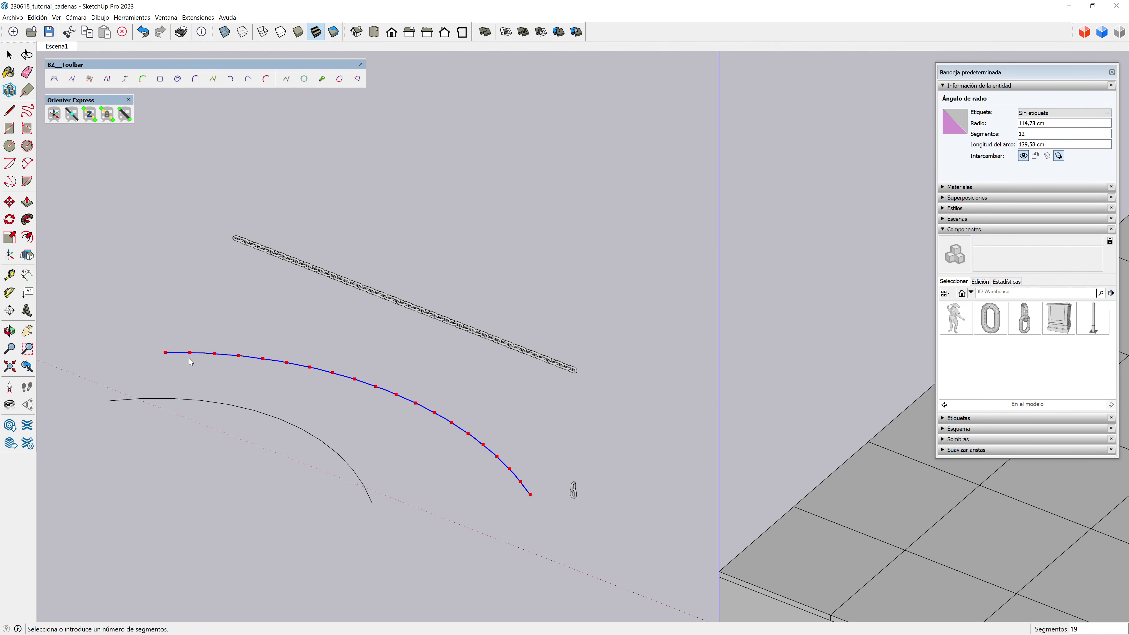
{"action": "scroll", "coordinate": [190, 362], "scroll_direction": "up", "scroll_amount": 1}
{"action": "scroll", "coordinate": [177, 356], "scroll_direction": "up", "scroll_amount": 2}
{"action": "scroll", "coordinate": [164, 349], "scroll_direction": "up", "scroll_amount": 2}
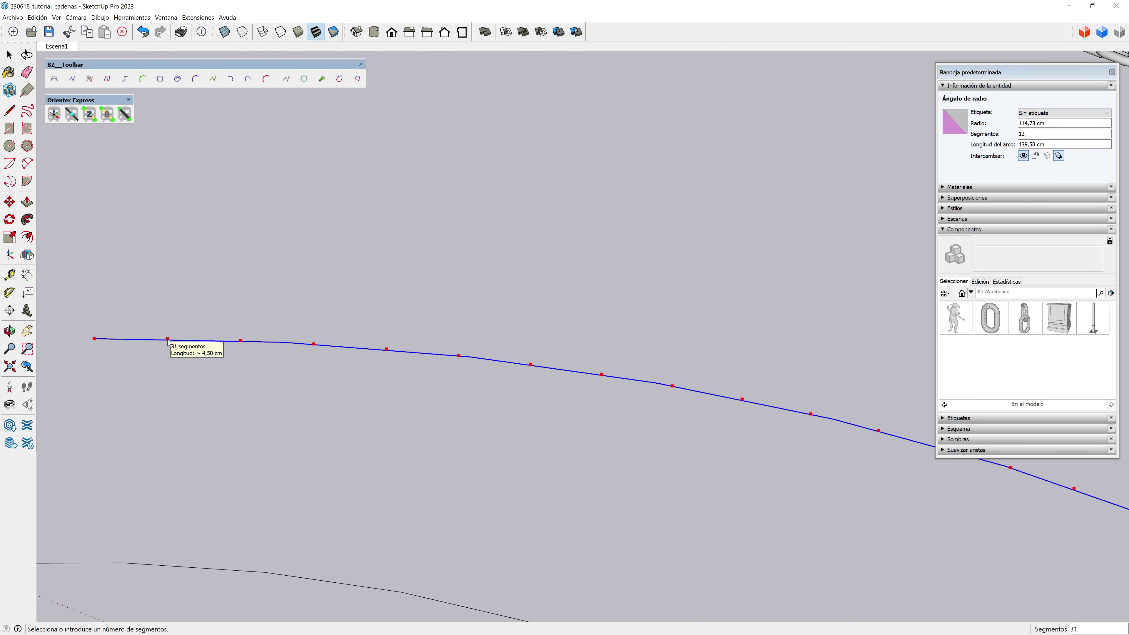
{"action": "left_click", "coordinate": [168, 340]}
{"action": "scroll", "coordinate": [145, 347], "scroll_direction": "down", "scroll_amount": 3}
{"action": "scroll", "coordinate": [139, 345], "scroll_direction": "down", "scroll_amount": 2}
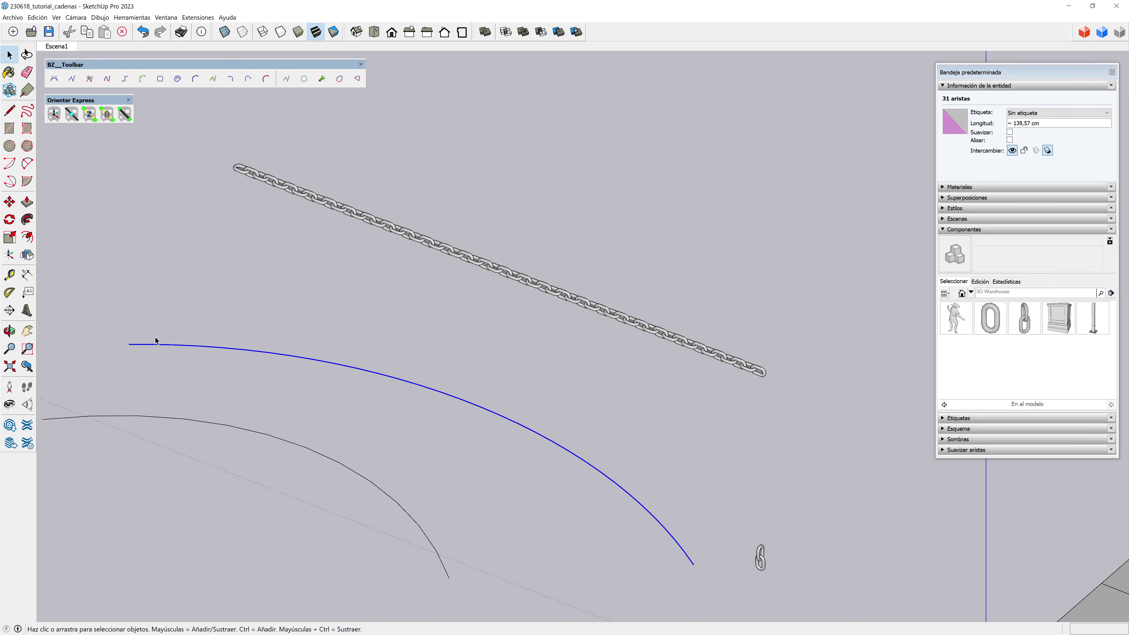
{"action": "scroll", "coordinate": [567, 462], "scroll_direction": "down", "scroll_amount": 3}
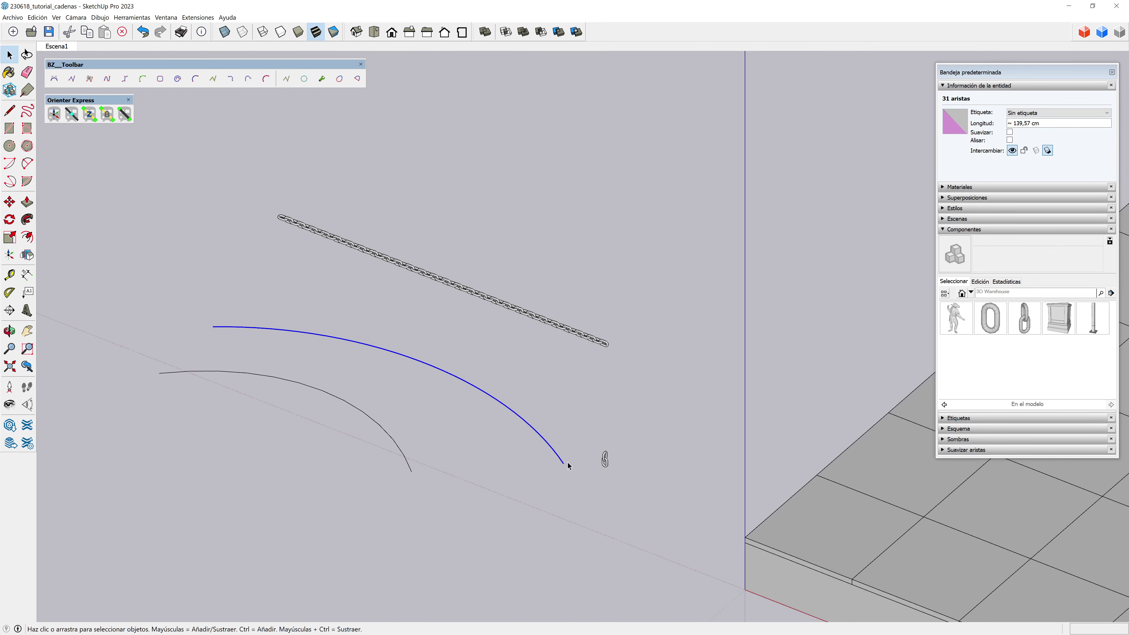
{"action": "scroll", "coordinate": [599, 466], "scroll_direction": "up", "scroll_amount": 2}
Step: Generate a curved chain of eslabones links along the divided upper arc
{"action": "left_click", "coordinate": [600, 444], "text": "shift"}
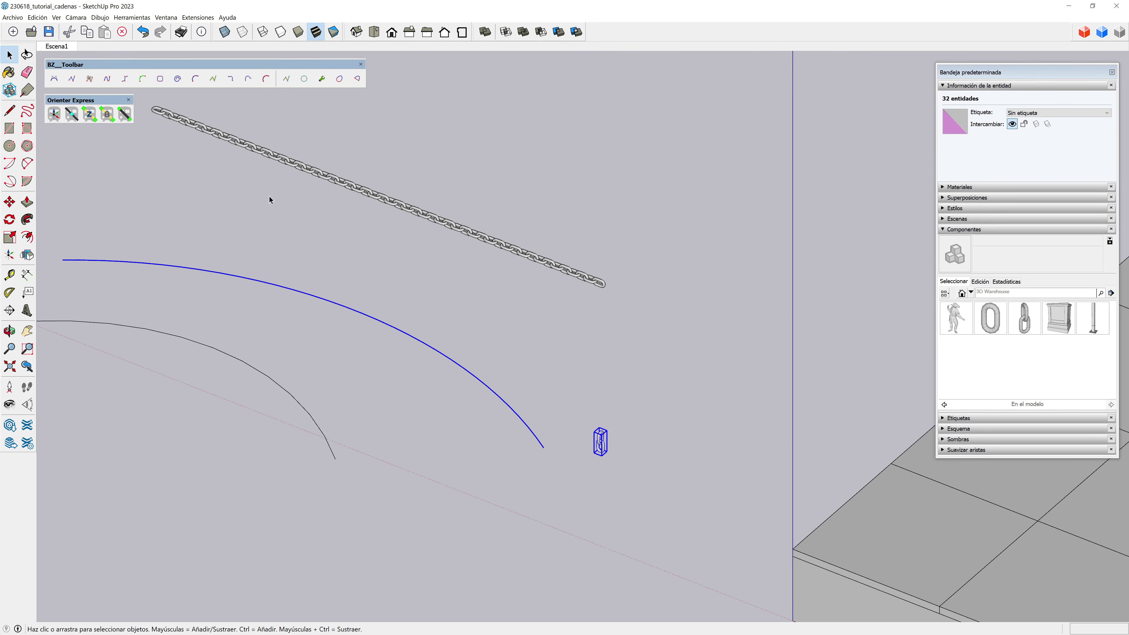
{"action": "left_click", "coordinate": [70, 114]}
{"action": "left_click", "coordinate": [627, 421]}
{"action": "scroll", "coordinate": [626, 421], "scroll_direction": "down", "scroll_amount": 2}
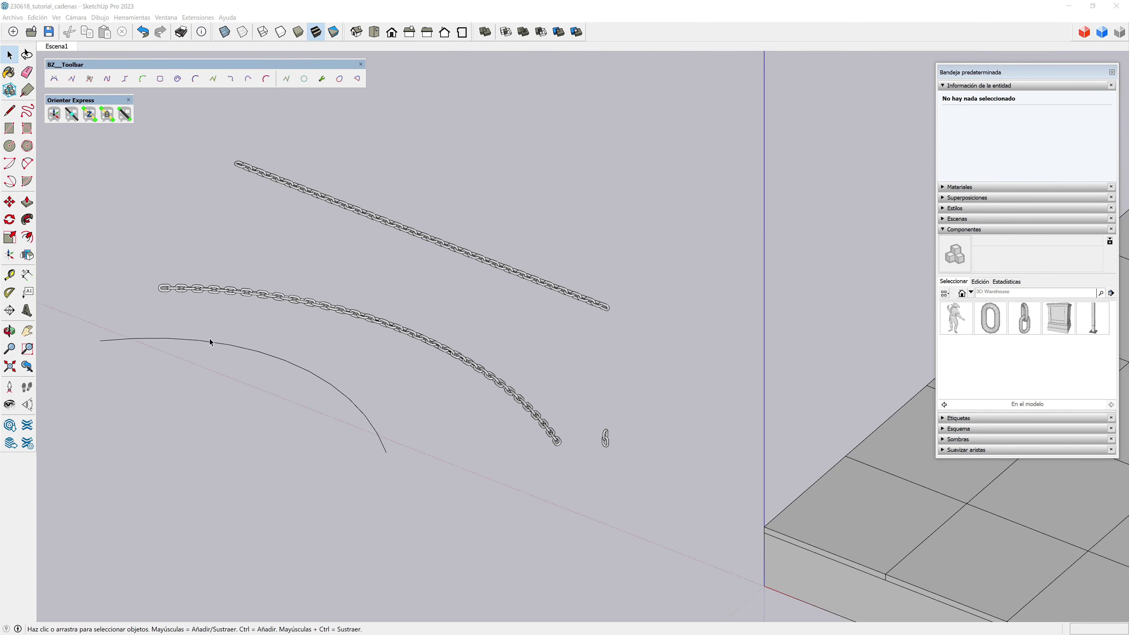
{"action": "scroll", "coordinate": [638, 349], "scroll_direction": "down", "scroll_amount": 3}
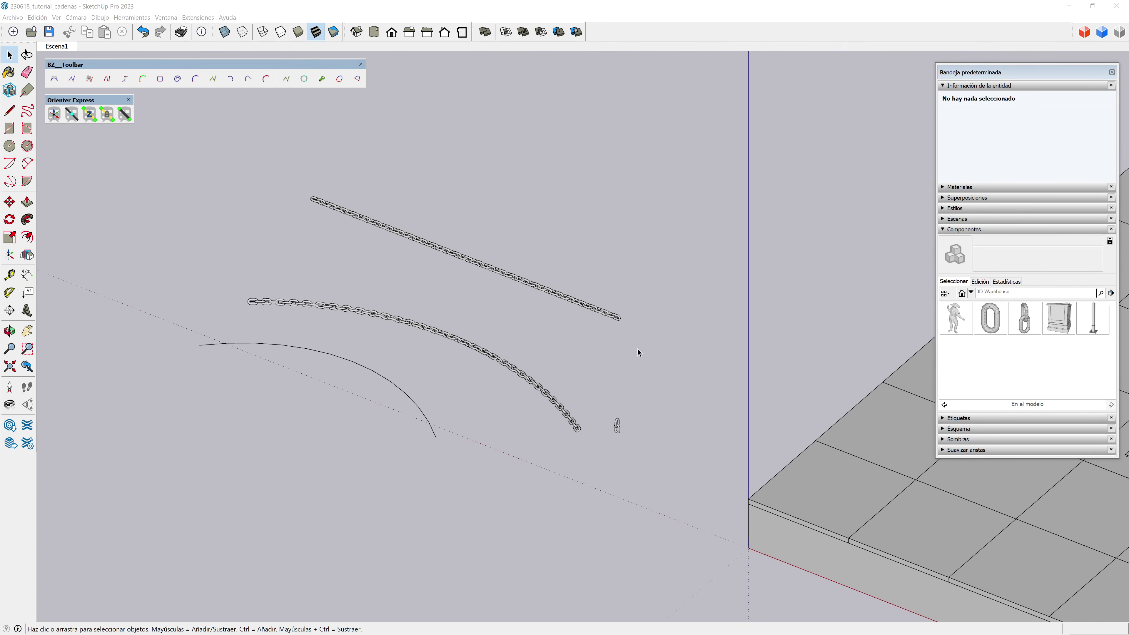
{"action": "scroll", "coordinate": [585, 415], "scroll_direction": "down", "scroll_amount": 1}
Step: Draw a circle on the ground
{"action": "key", "text": "c"}
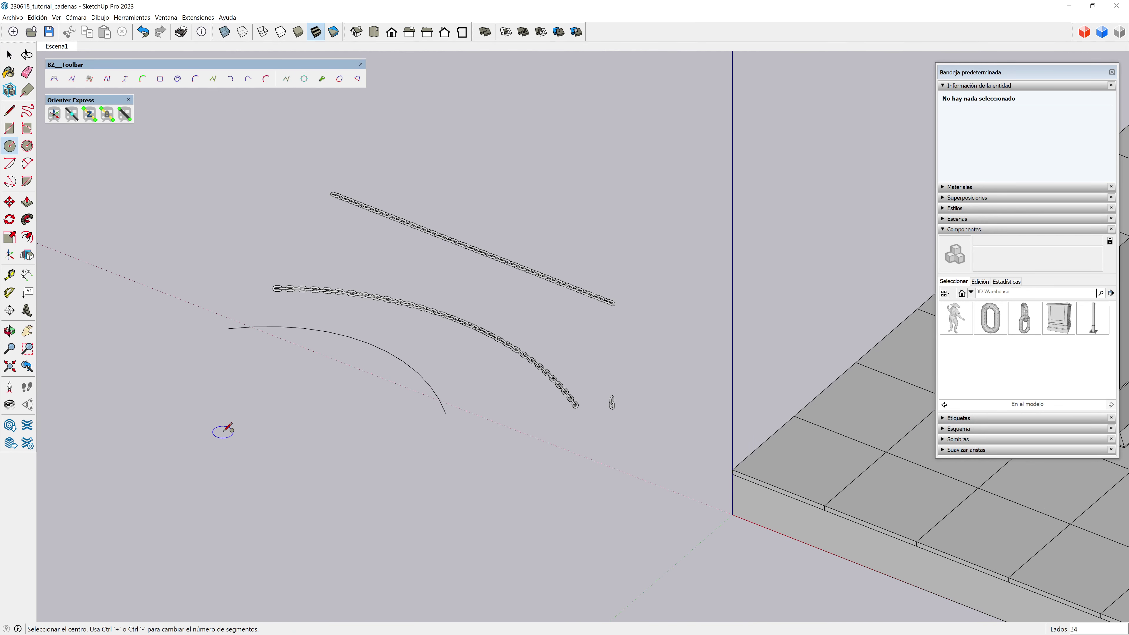
{"action": "left_click", "coordinate": [223, 432]}
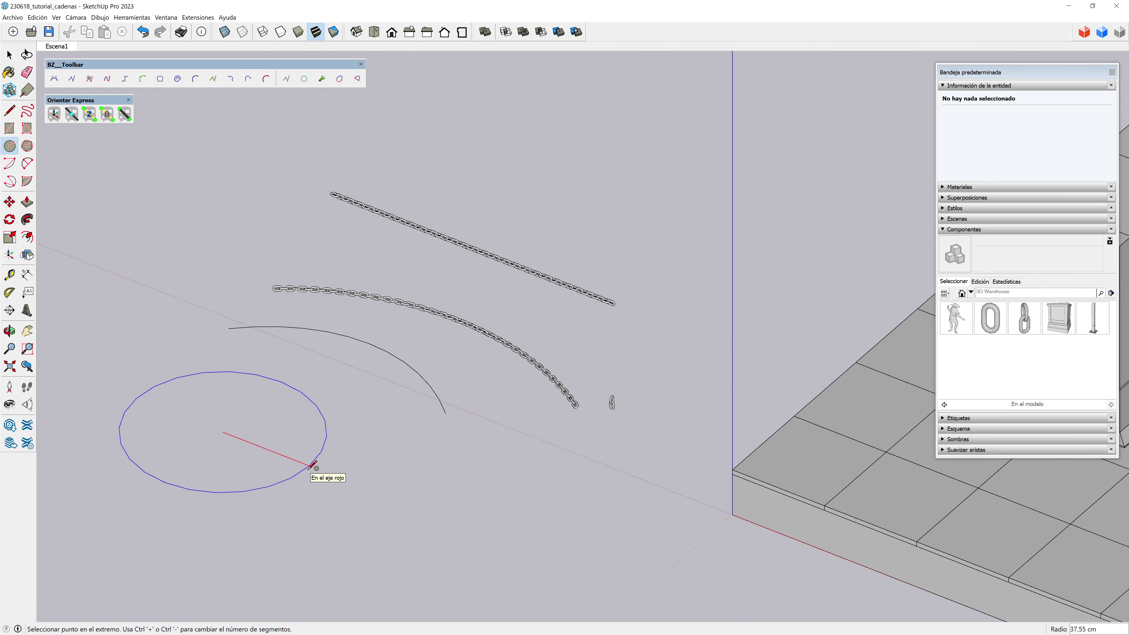
{"action": "left_click", "coordinate": [313, 466]}
{"action": "key", "text": "space"}
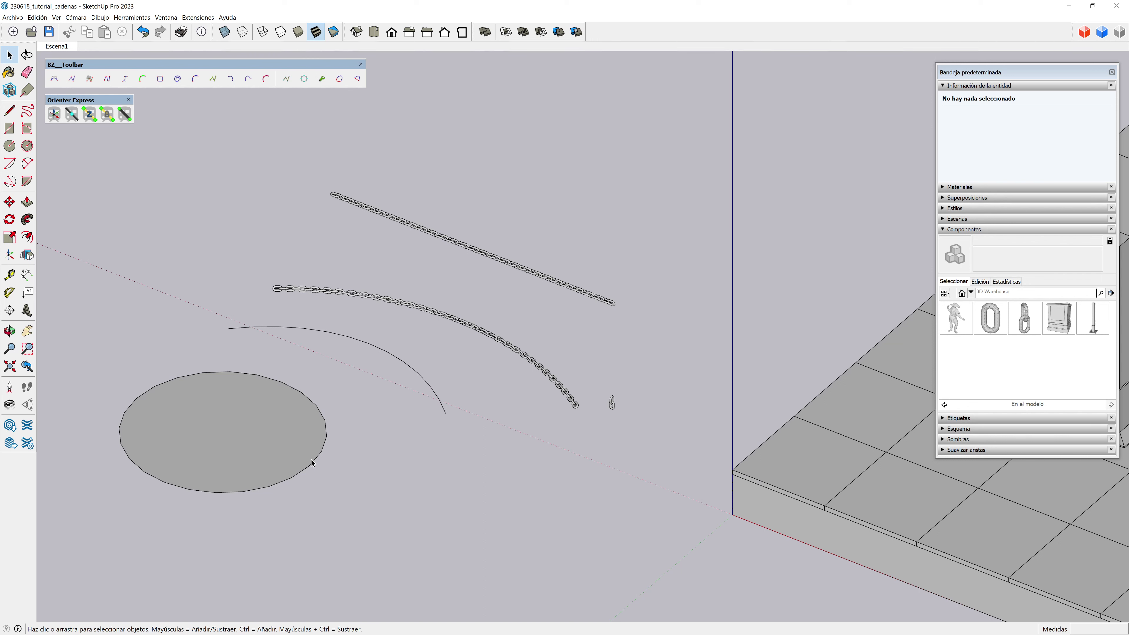
Step: Divide the circle's edge into 52 segments
{"action": "left_click", "coordinate": [320, 456]}
{"action": "right_click", "coordinate": [322, 458]}
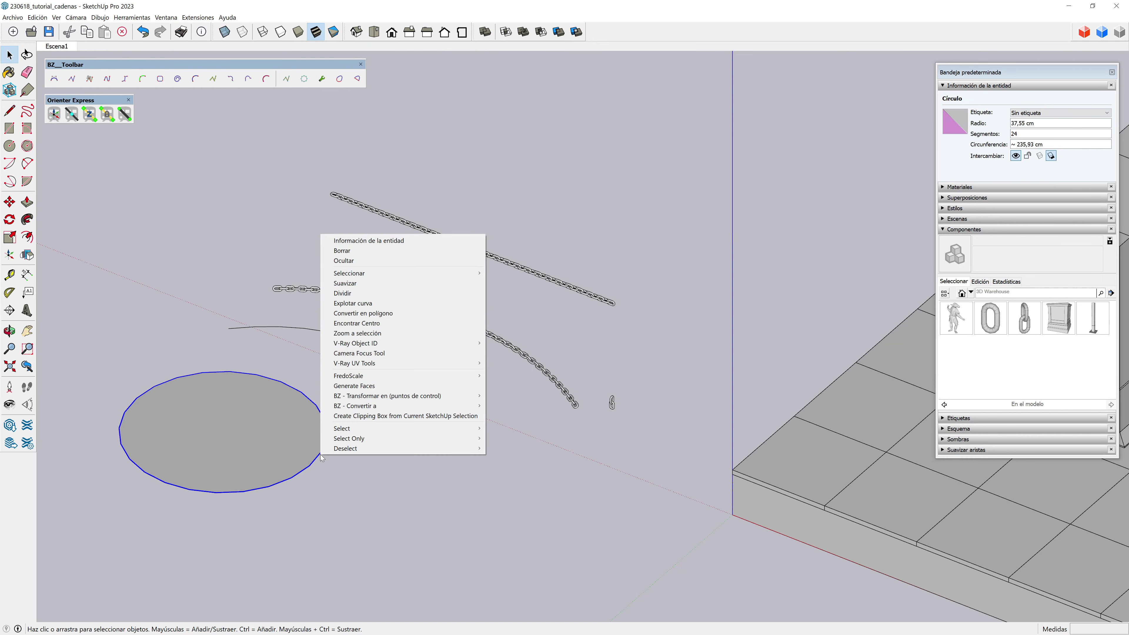
{"action": "left_click", "coordinate": [388, 292]}
{"action": "scroll", "coordinate": [334, 448], "scroll_direction": "up", "scroll_amount": 2}
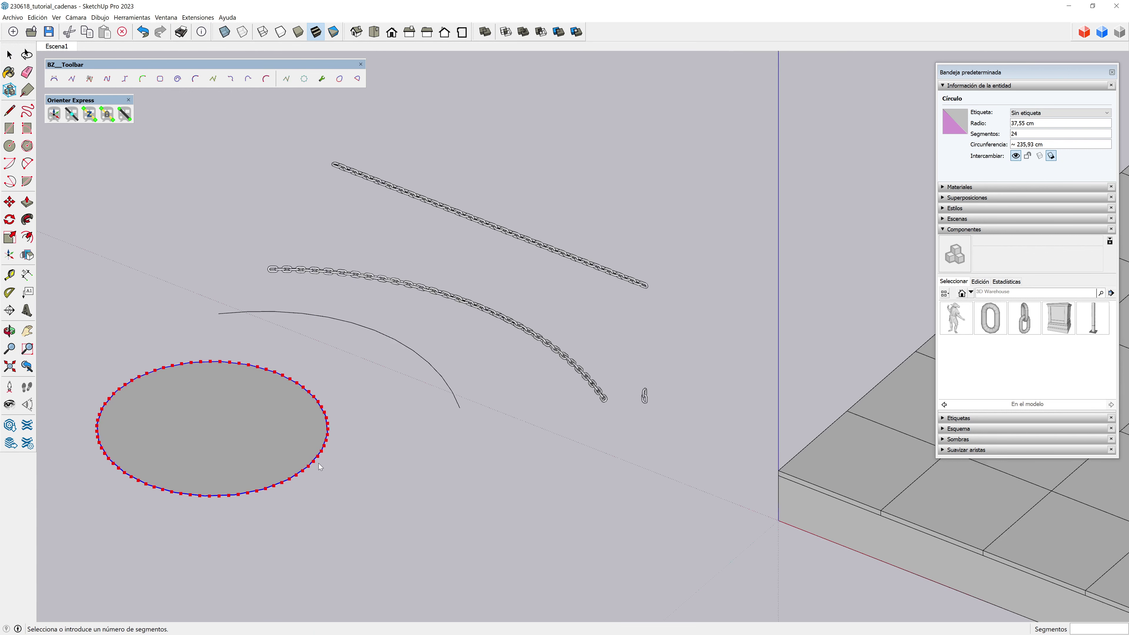
{"action": "scroll", "coordinate": [329, 451], "scroll_direction": "up", "scroll_amount": 2}
{"action": "scroll", "coordinate": [322, 456], "scroll_direction": "up", "scroll_amount": 2}
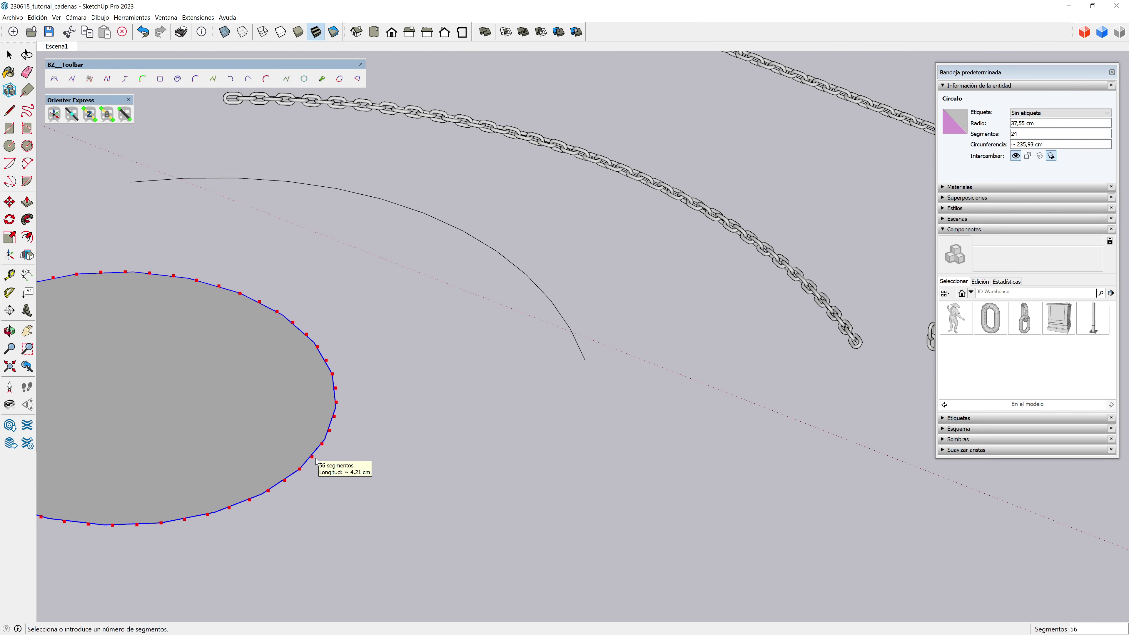
{"action": "scroll", "coordinate": [316, 461], "scroll_direction": "up", "scroll_amount": 2}
{"action": "scroll", "coordinate": [317, 460], "scroll_direction": "up", "scroll_amount": 1}
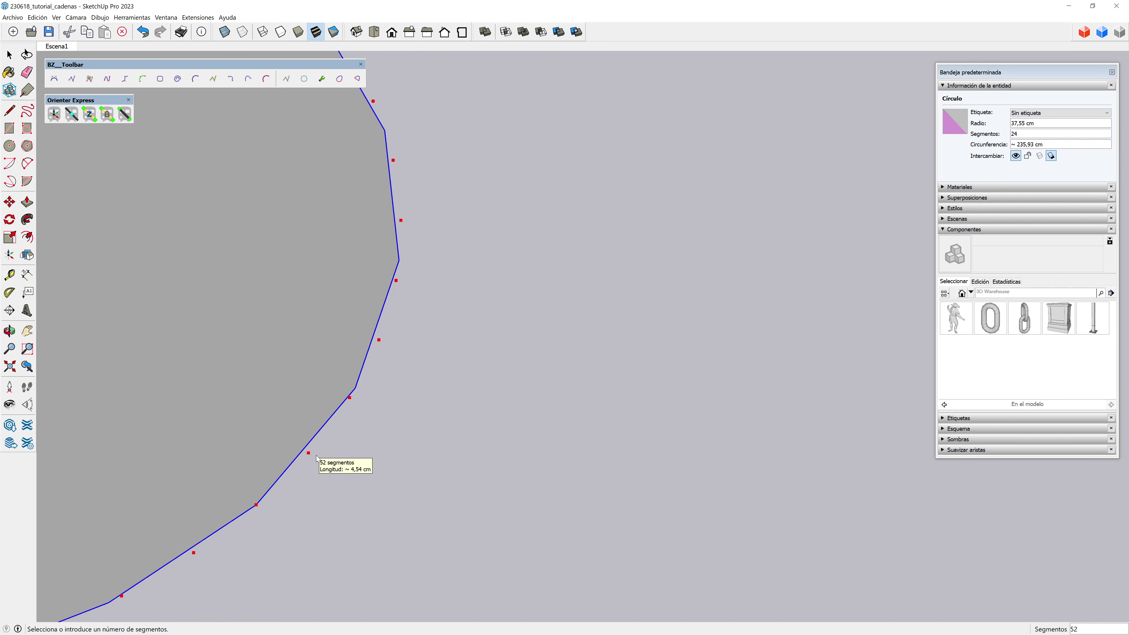
{"action": "left_click", "coordinate": [316, 458]}
Step: Generate a closed ring of eslabones links along the divided circle
{"action": "scroll", "coordinate": [347, 453], "scroll_direction": "down", "scroll_amount": 3}
{"action": "scroll", "coordinate": [346, 438], "scroll_direction": "down", "scroll_amount": 2}
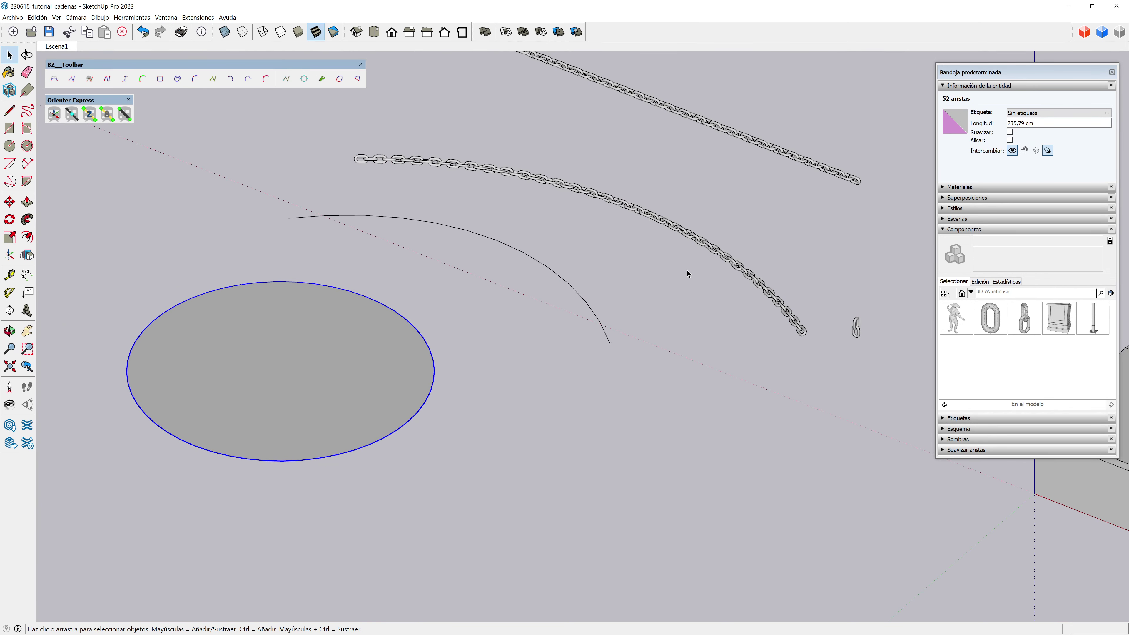
{"action": "scroll", "coordinate": [236, 389], "scroll_direction": "down", "scroll_amount": 2}
{"action": "scroll", "coordinate": [402, 412], "scroll_direction": "up", "scroll_amount": 1}
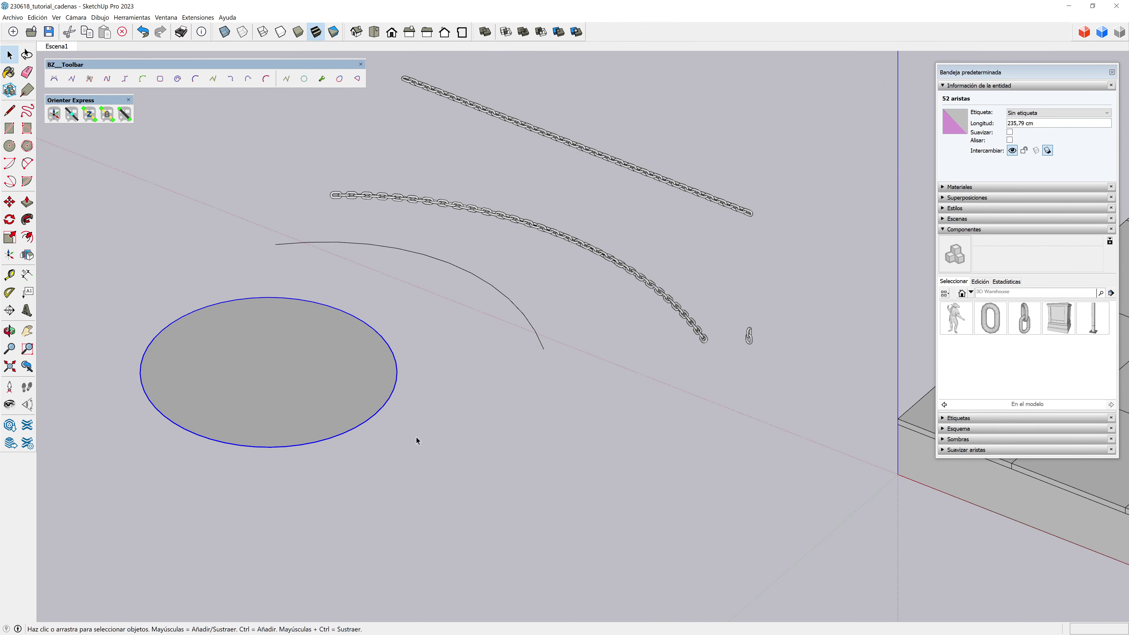
{"action": "left_click", "coordinate": [751, 343], "text": "shift"}
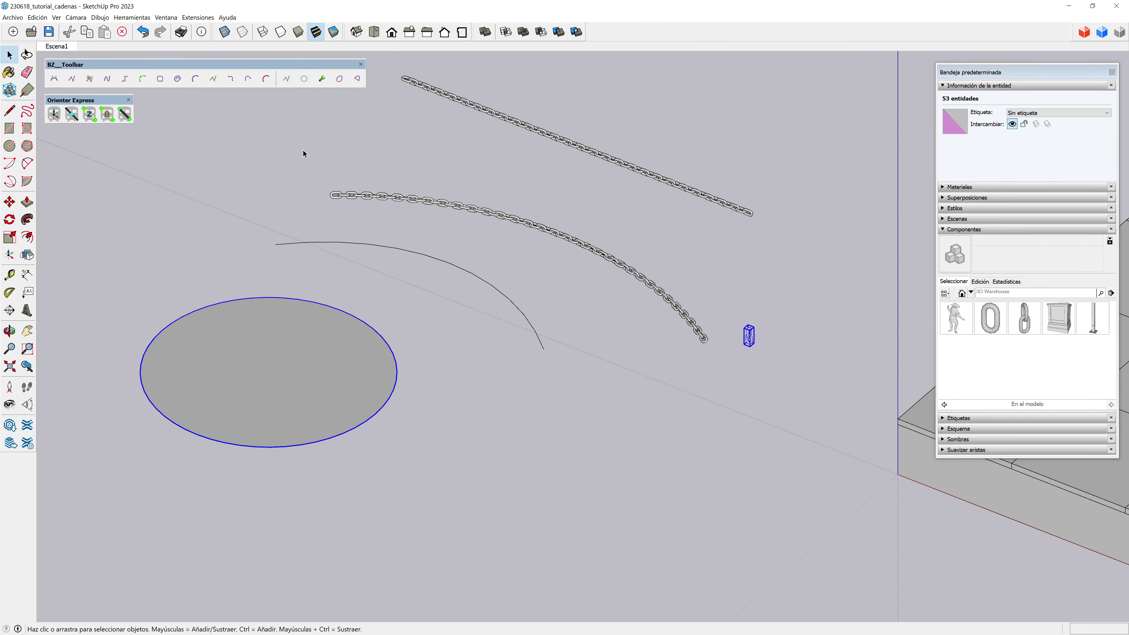
{"action": "left_click", "coordinate": [75, 117]}
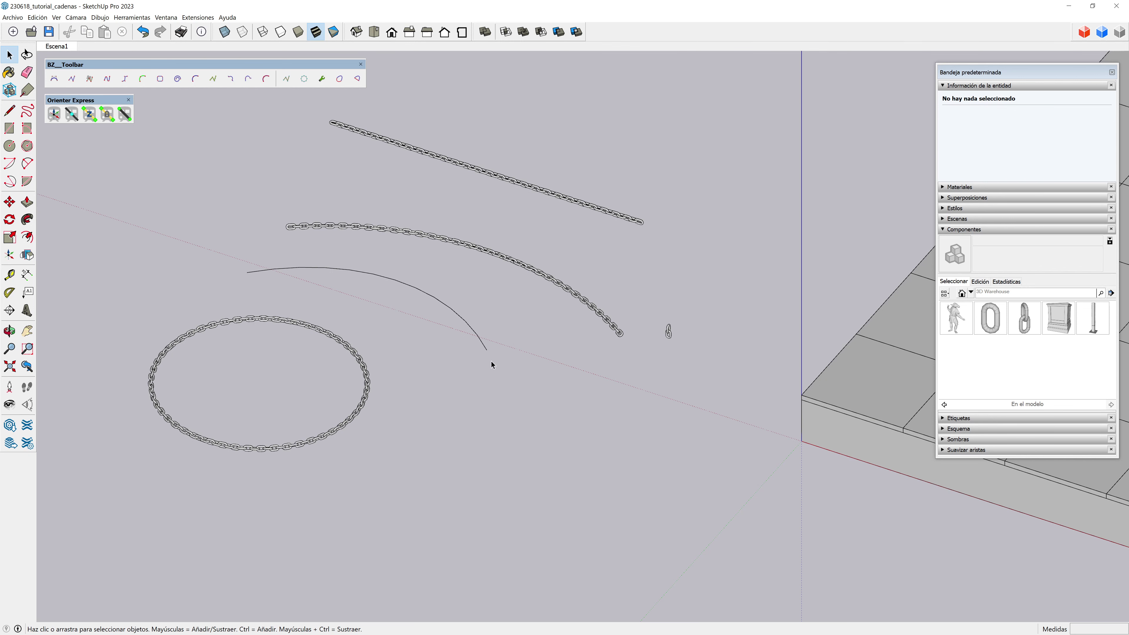
Step: Draw a long freehand S-shaped curve below the chain ring
{"action": "scroll", "coordinate": [492, 361], "scroll_direction": "down", "scroll_amount": 3}
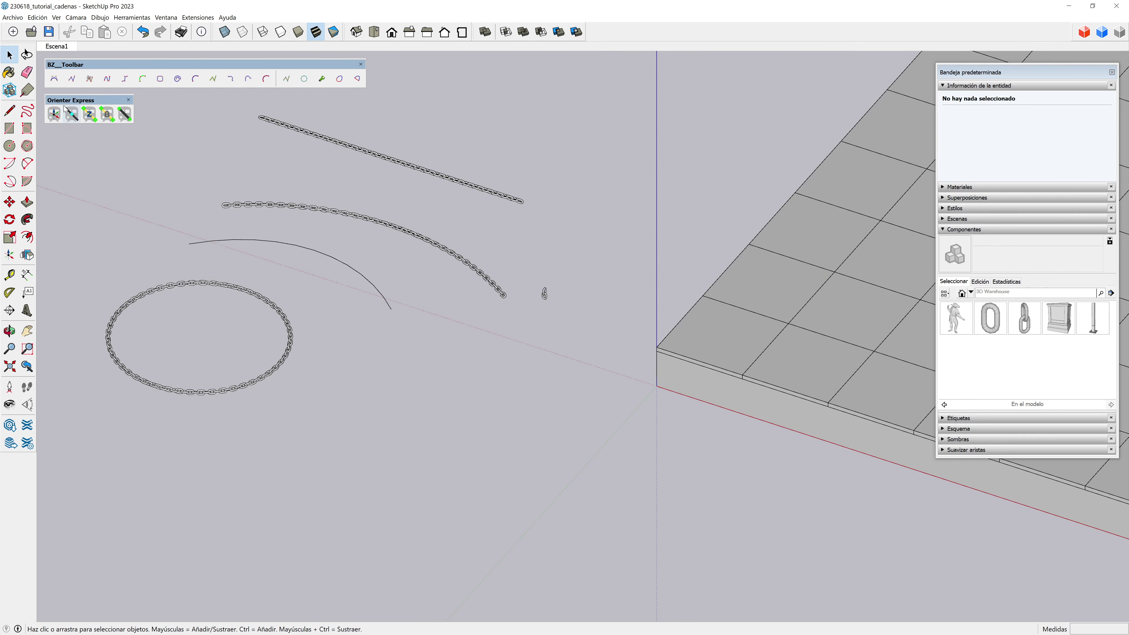
{"action": "left_click", "coordinate": [26, 111]}
{"action": "mouse_move", "coordinate": [394, 355]}
{"action": "left_mouse_down"}
{"action": "mouse_move", "coordinate": [366, 358]}
{"action": "mouse_move", "coordinate": [297, 416]}
{"action": "mouse_move", "coordinate": [373, 391]}
{"action": "mouse_move", "coordinate": [421, 429]}
{"action": "mouse_move", "coordinate": [312, 494]}
{"action": "mouse_move", "coordinate": [421, 537]}
{"action": "mouse_move", "coordinate": [526, 453]}
{"action": "mouse_move", "coordinate": [592, 480]}
{"action": "mouse_move", "coordinate": [616, 508]}
{"action": "left_mouse_up"}
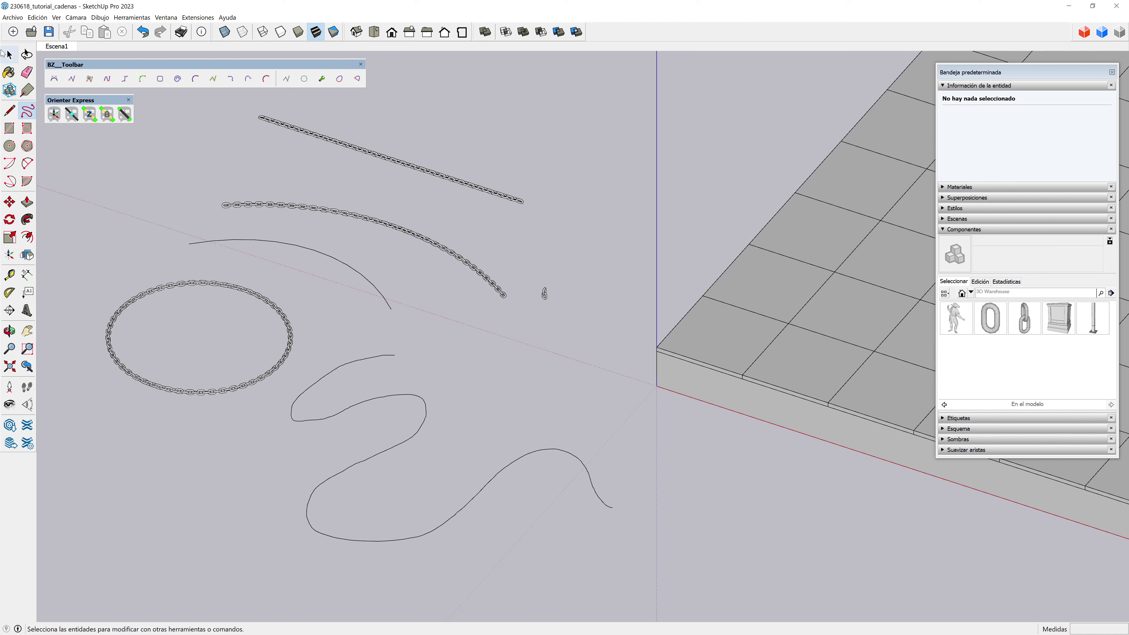
{"action": "left_click", "coordinate": [9, 54]}
Step: Select the freehand curve and bring up its context menu for conversion
{"action": "left_click", "coordinate": [420, 400]}
{"action": "right_click", "coordinate": [419, 401]}
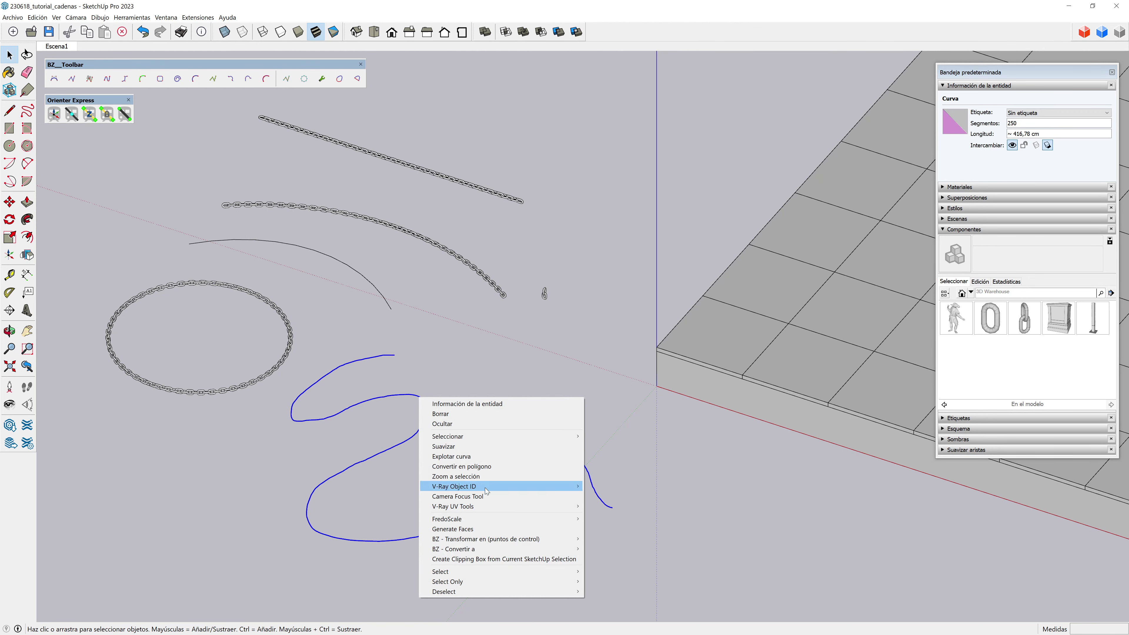
{"action": "left_click", "coordinate": [428, 353]}
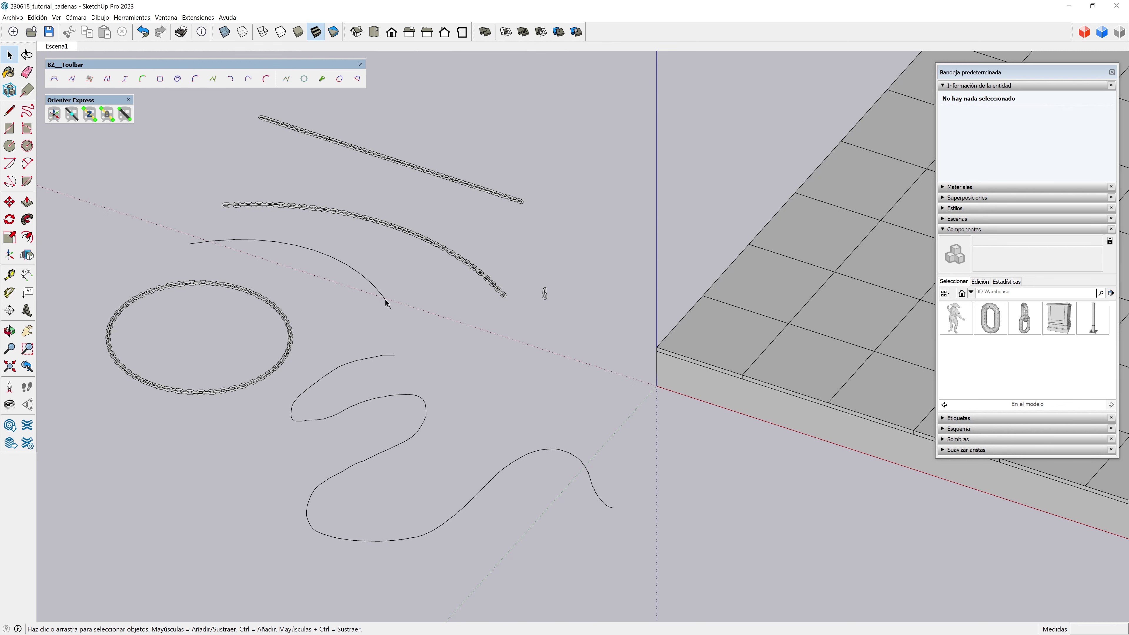
{"action": "left_click", "coordinate": [380, 358]}
{"action": "right_click", "coordinate": [380, 358]}
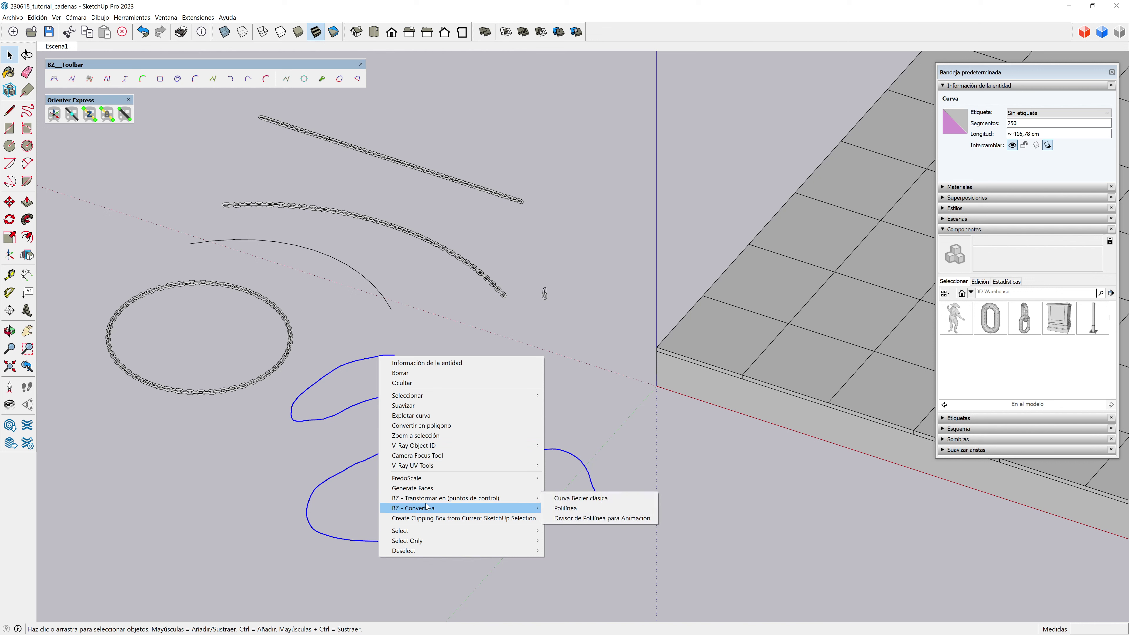
{"action": "mouse_move", "coordinate": [413, 508]}
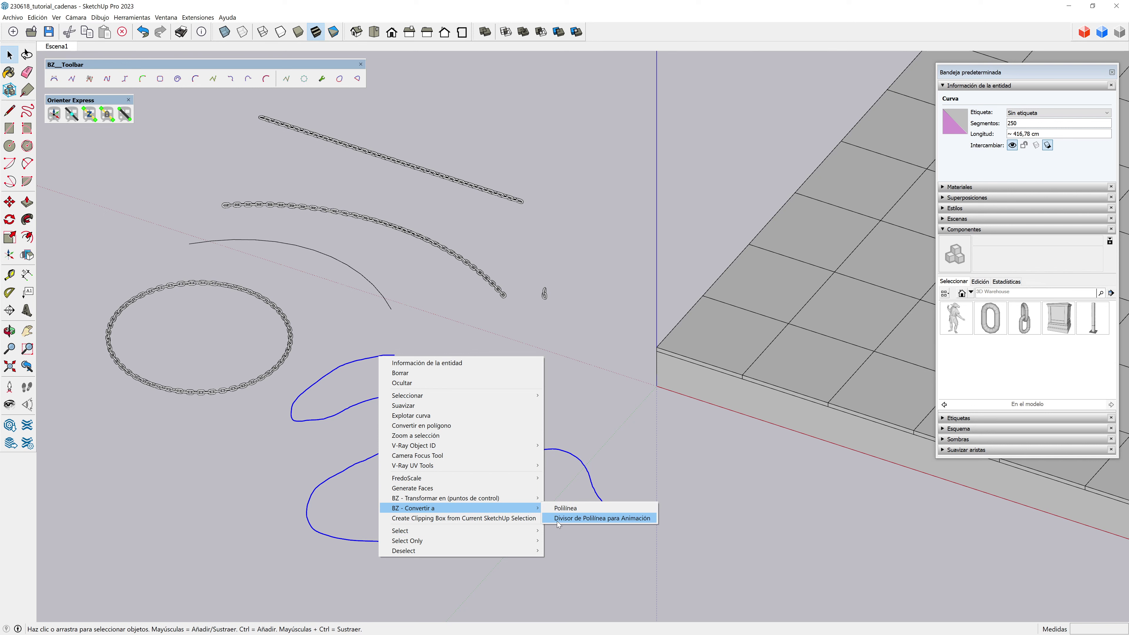
Step: Set the polyline divider's minimum link length to 4, enter a new maximum, and divide the freehand curve
{"action": "left_click", "coordinate": [625, 518]}
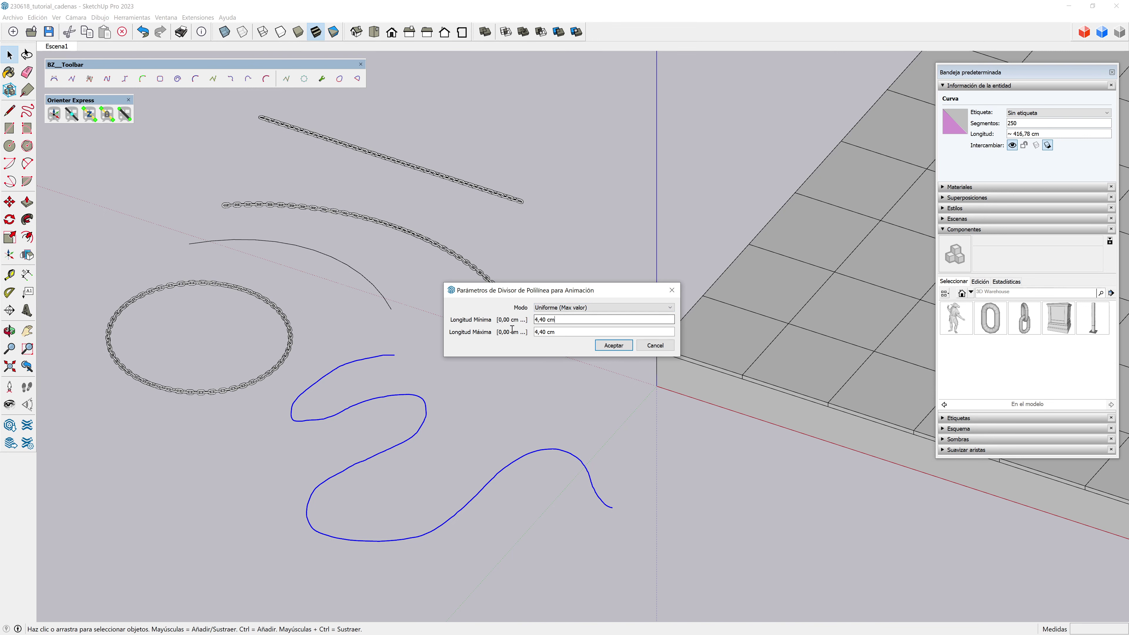
{"action": "left_click_drag", "start_coordinate": [563, 319], "coordinate": [511, 325]}
{"action": "type", "text": "4,6"}
{"action": "key", "text": "Tab"}
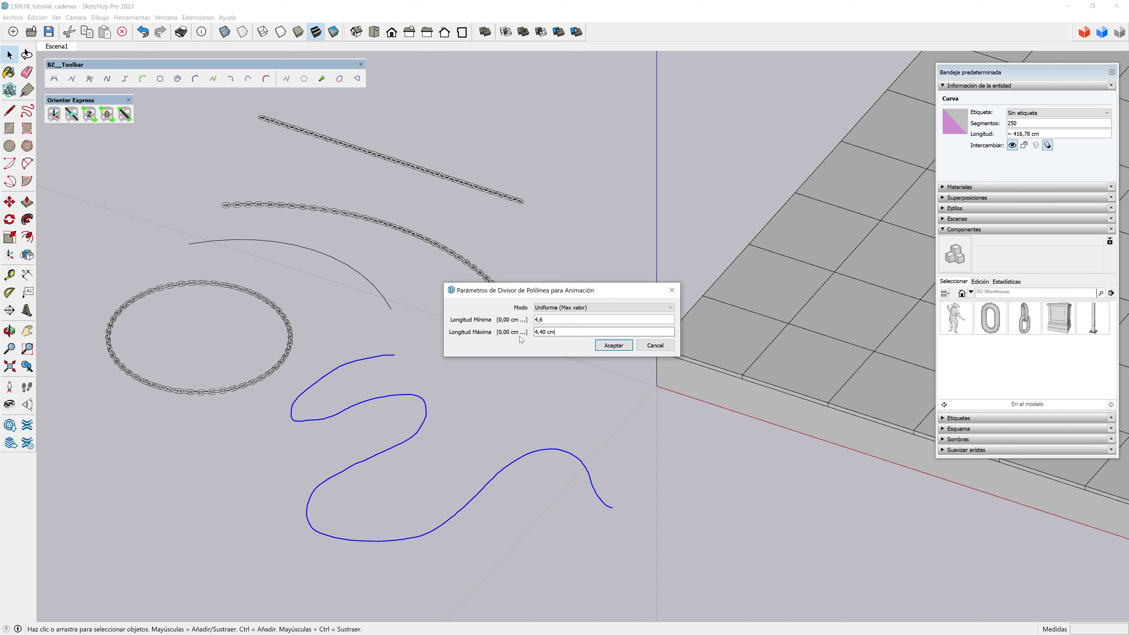
{"action": "left_click_drag", "start_coordinate": [560, 331], "coordinate": [529, 336]}
{"action": "type", "text": "4,6"}
{"action": "left_click", "coordinate": [606, 345]}
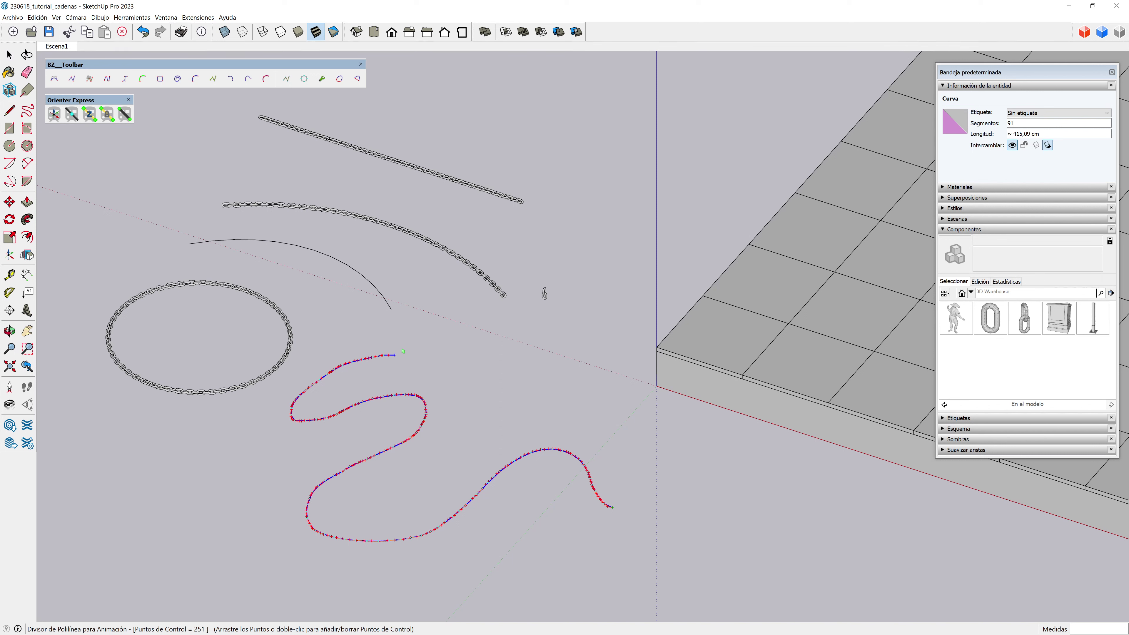
Step: Array the chain link along the divided freehand curve using Orienter Express Center Placement
{"action": "key", "text": "space"}
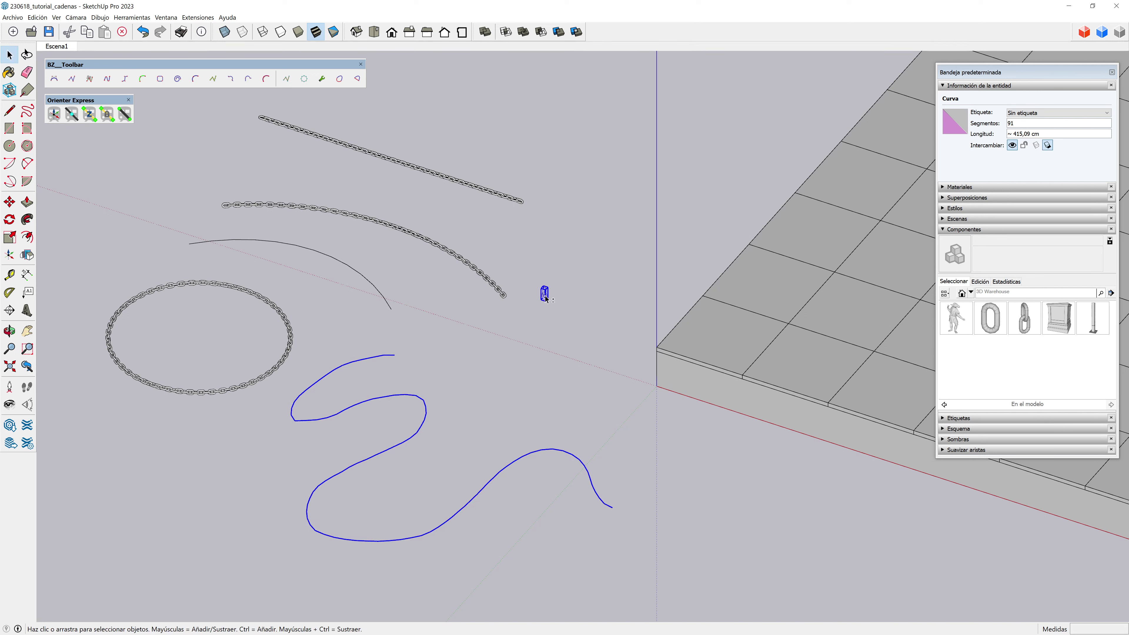
{"action": "left_click", "coordinate": [545, 296], "text": "shift"}
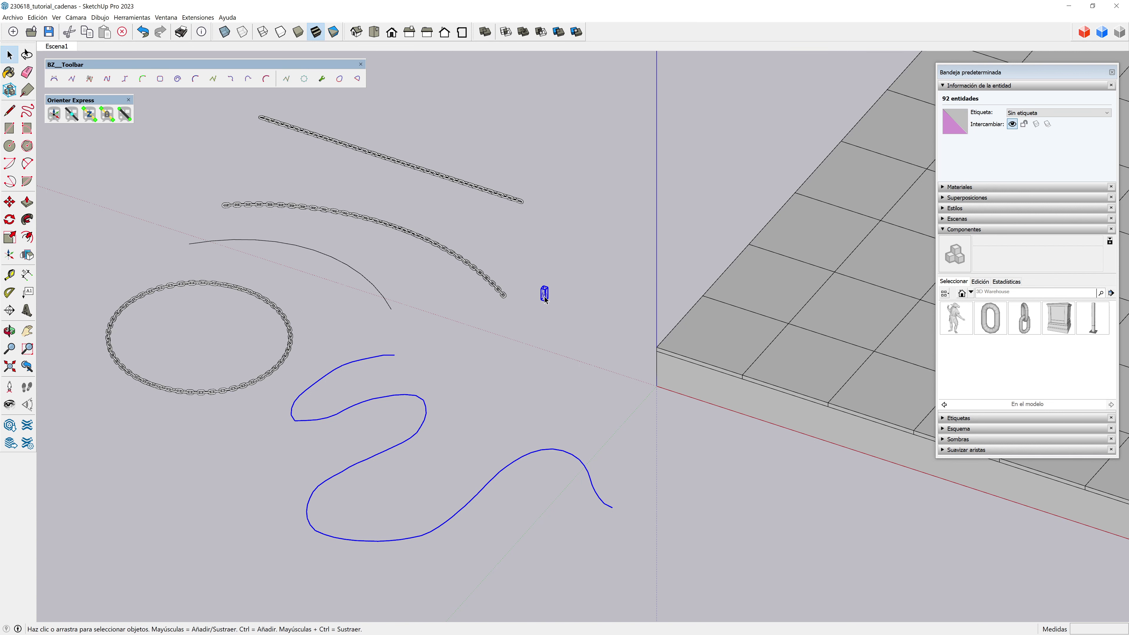
{"action": "left_click", "coordinate": [73, 118]}
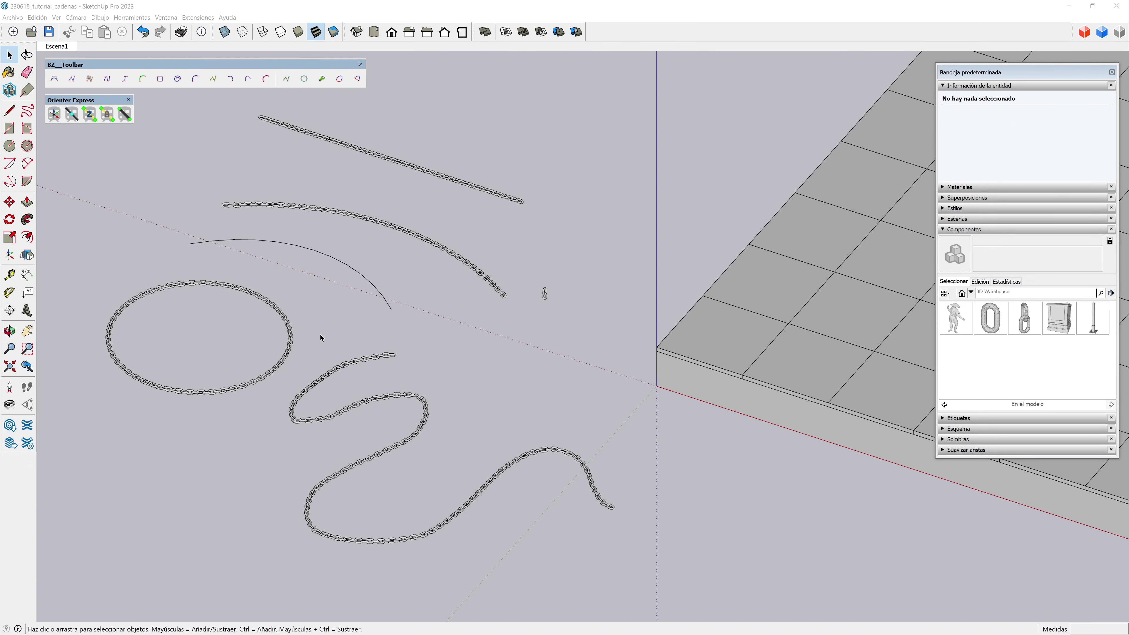
{"action": "scroll", "coordinate": [467, 543], "scroll_direction": "up", "scroll_amount": 2}
{"action": "scroll", "coordinate": [501, 549], "scroll_direction": "up", "scroll_amount": 1}
{"action": "scroll", "coordinate": [556, 543], "scroll_direction": "down", "scroll_amount": 2}
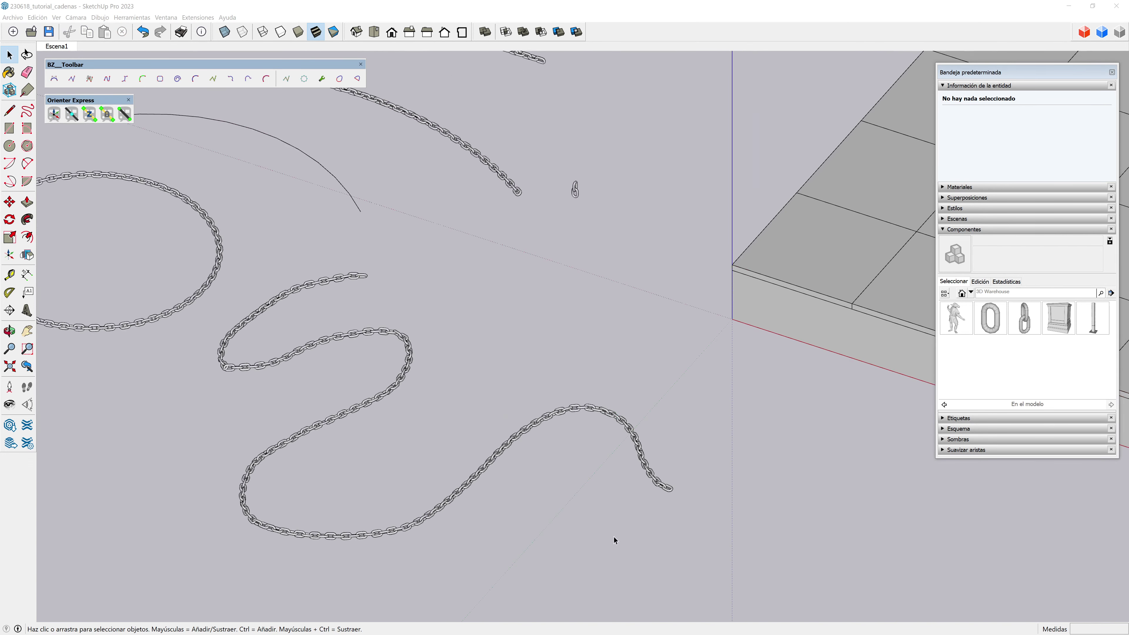
{"action": "left_click", "coordinate": [340, 197]}
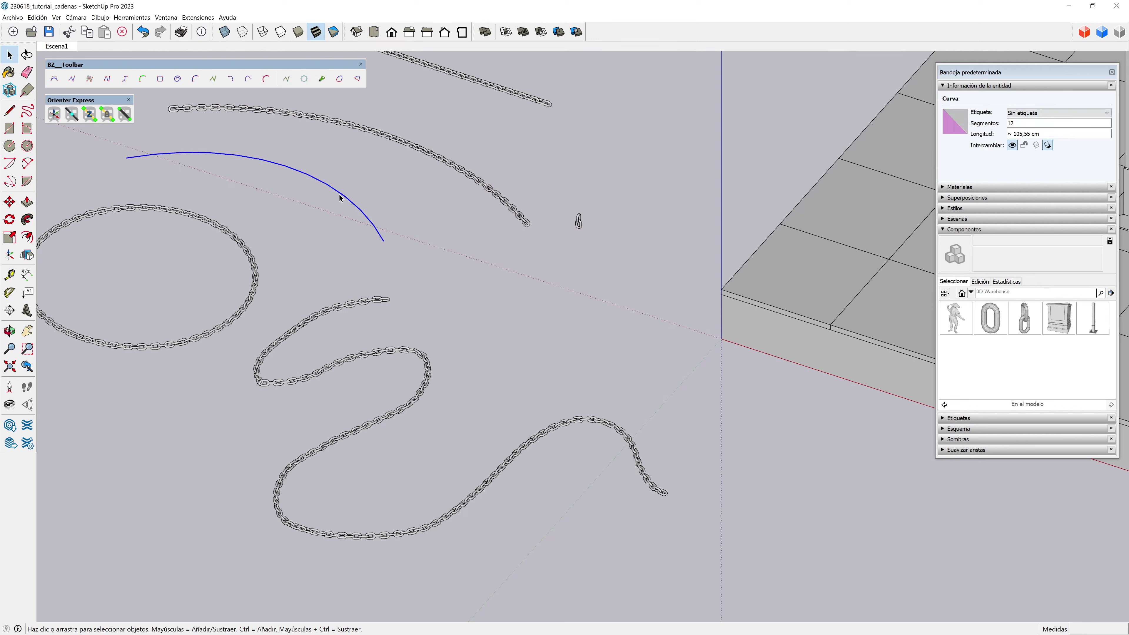
Step: Divide the 105 cm arc for animation at 4,60 cm spacing and array the chain link along it
{"action": "right_click", "coordinate": [341, 198]}
{"action": "mouse_move", "coordinate": [406, 346]}
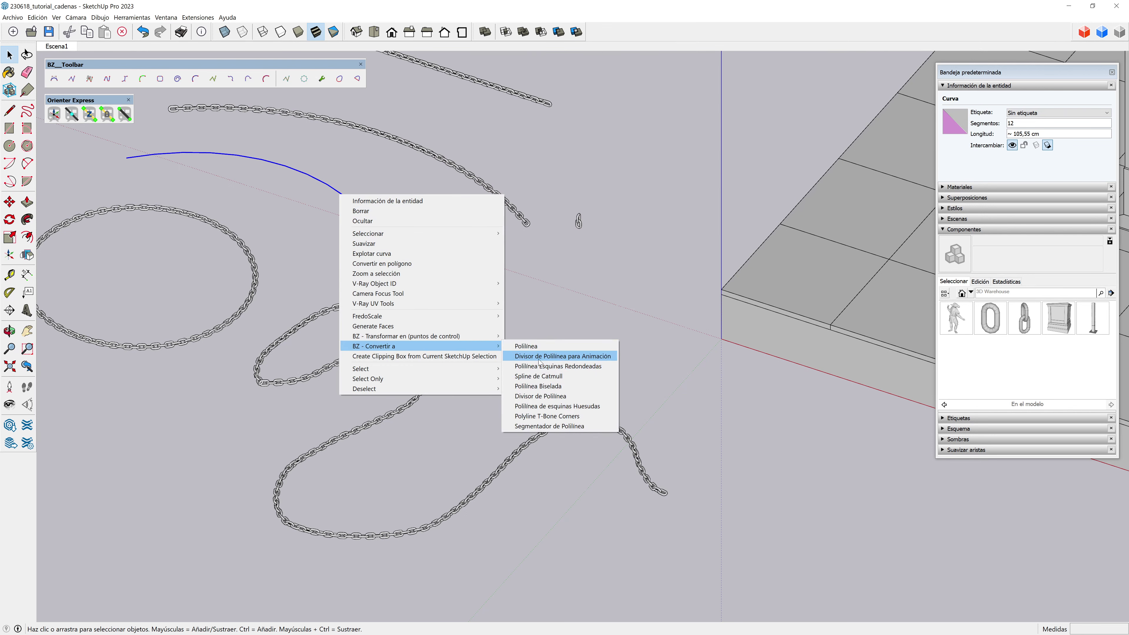
{"action": "left_click", "coordinate": [583, 358]}
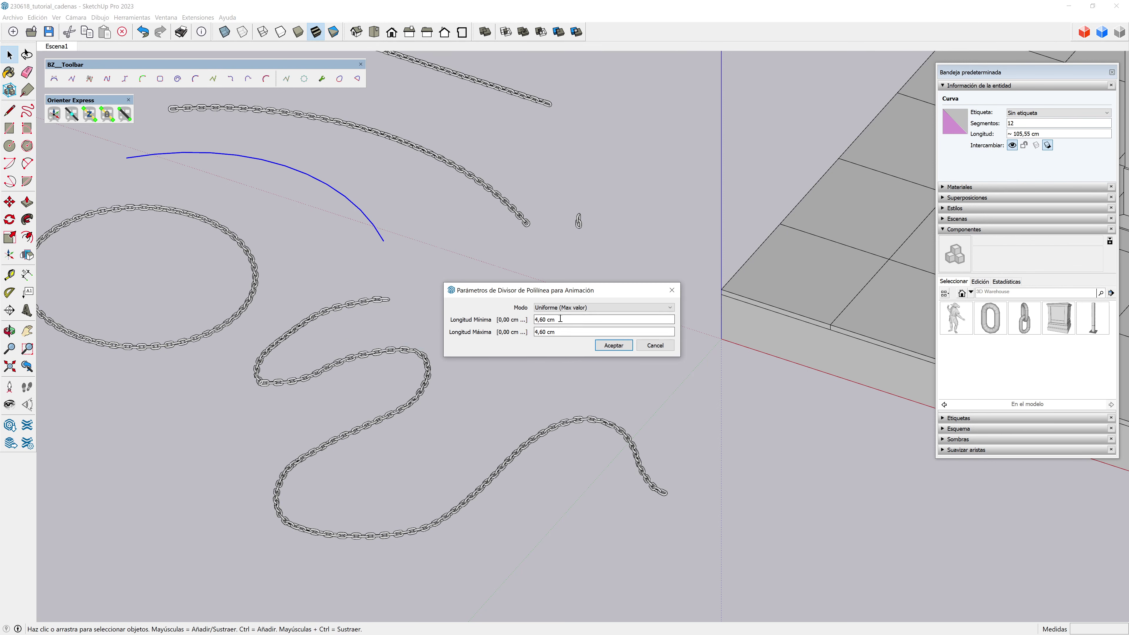
{"action": "left_click", "coordinate": [616, 350]}
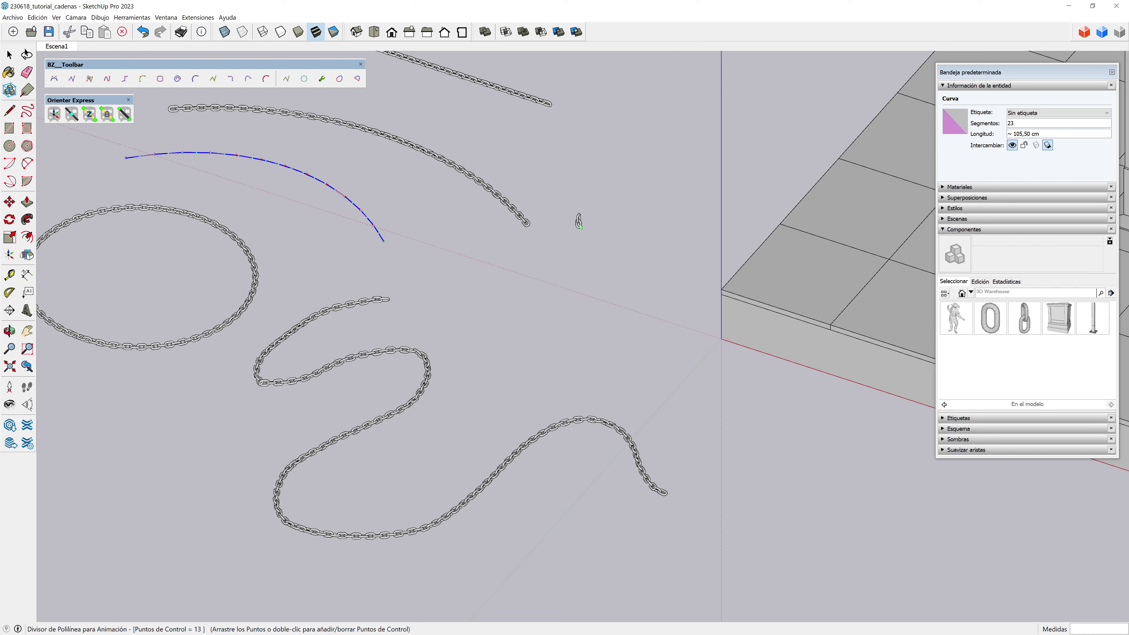
{"action": "key", "text": "space"}
{"action": "left_click", "coordinate": [373, 232]}
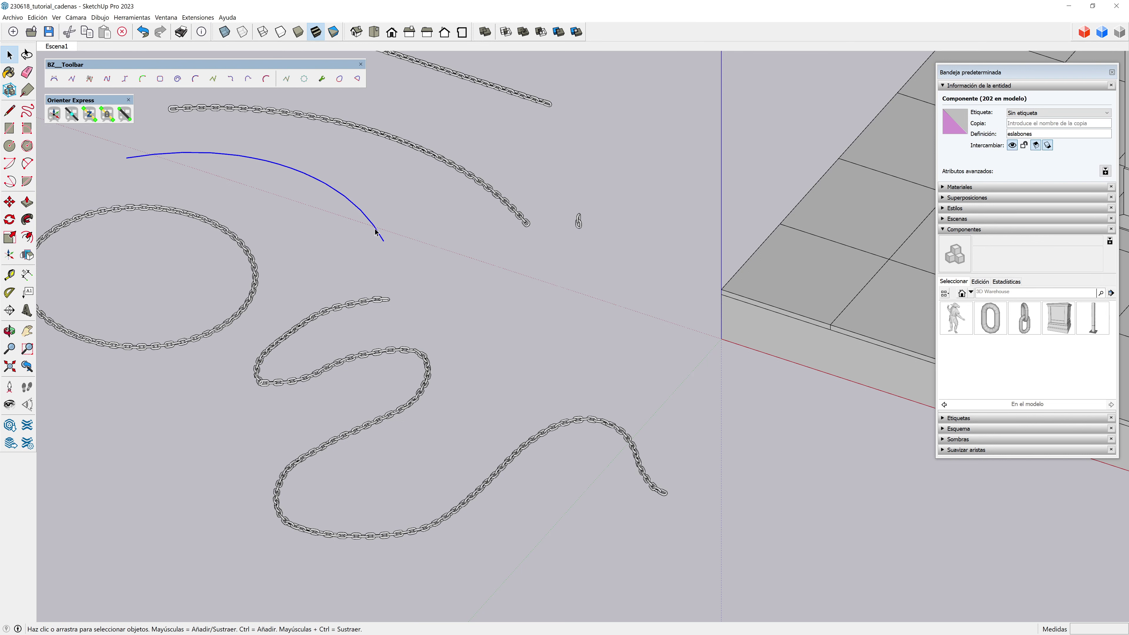
{"action": "left_click", "coordinate": [578, 221]}
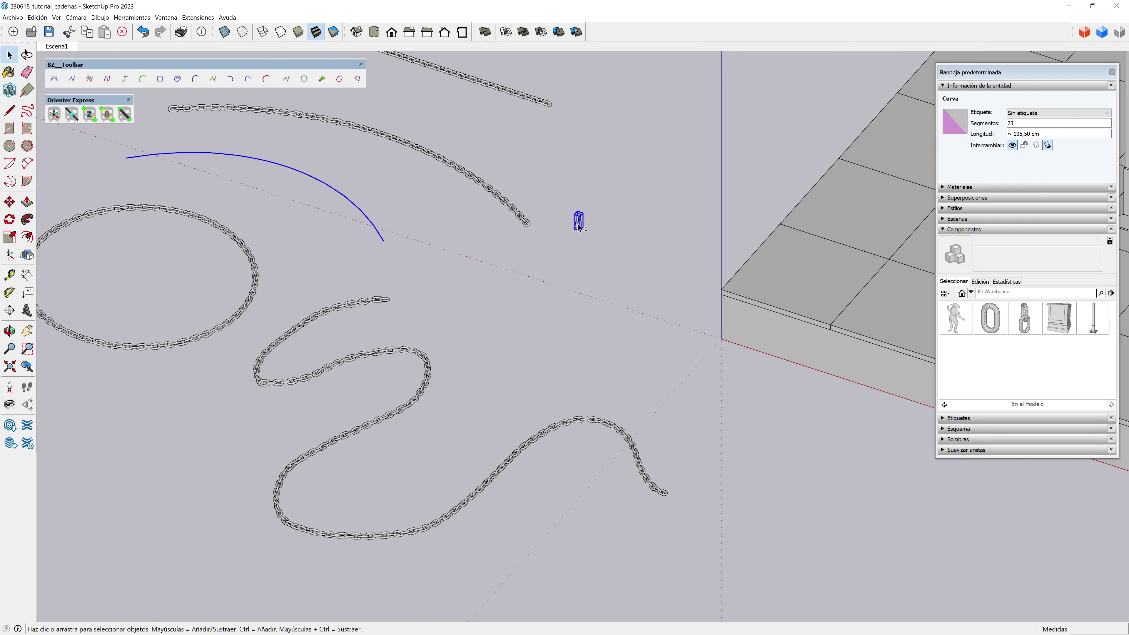
{"action": "left_click", "coordinate": [248, 79]}
Step: Draw a large circle, about 198 cm radius, on the ground beside the chains
{"action": "scroll", "coordinate": [188, 181], "scroll_direction": "down", "scroll_amount": 2}
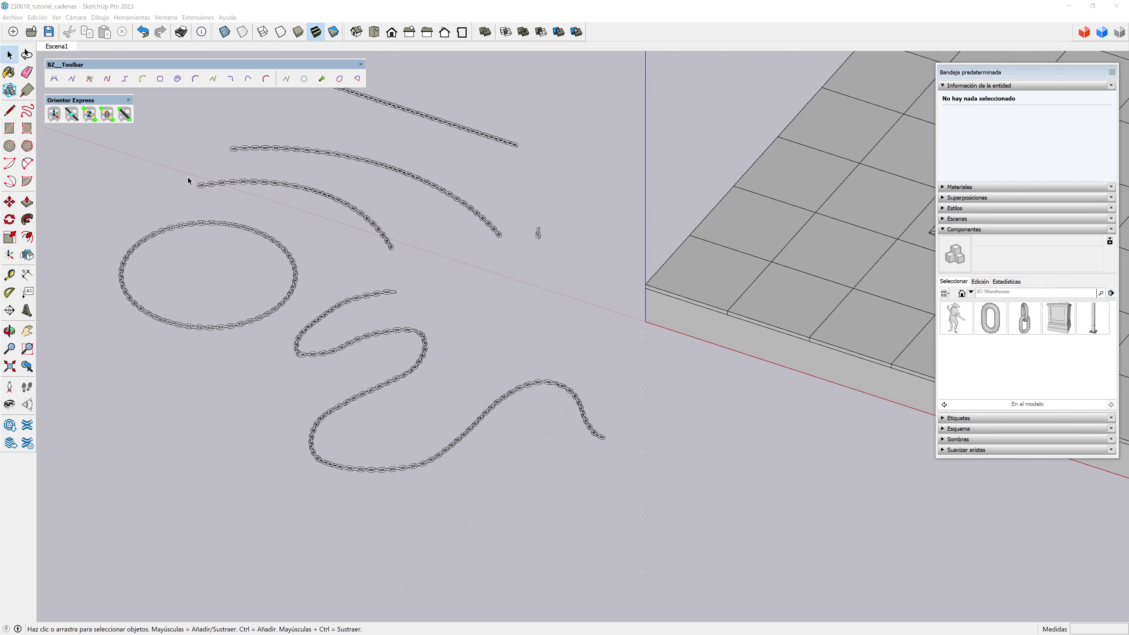
{"action": "scroll", "coordinate": [187, 181], "scroll_direction": "up", "scroll_amount": 2}
{"action": "scroll", "coordinate": [481, 272], "scroll_direction": "down", "scroll_amount": 3}
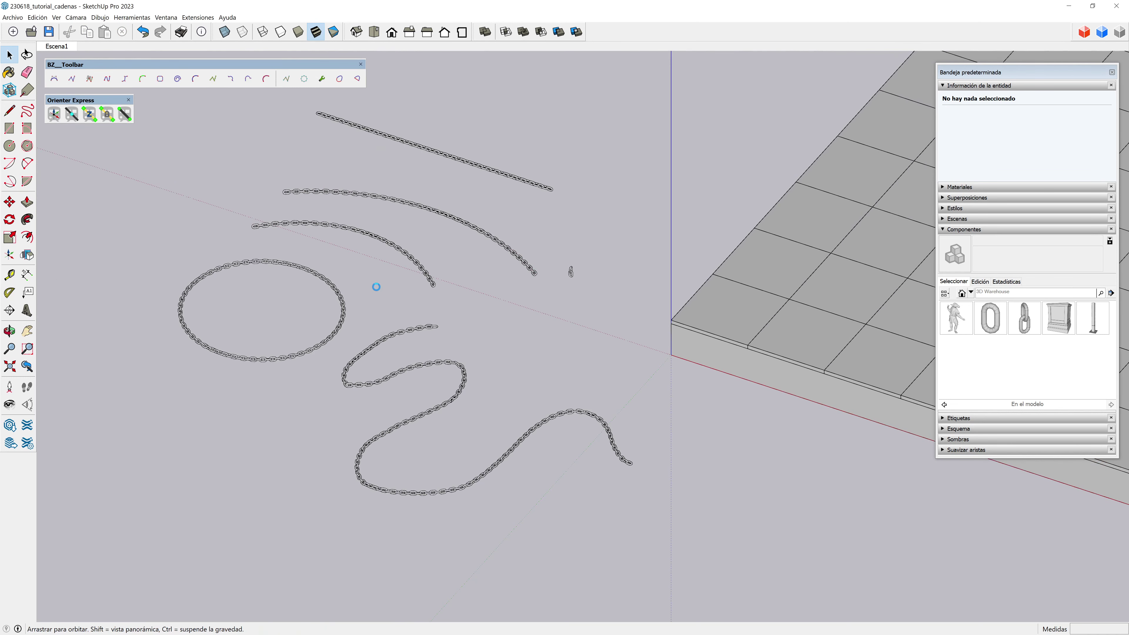
{"action": "scroll", "coordinate": [393, 288], "scroll_direction": "up", "scroll_amount": 2}
{"action": "middle_click_drag", "start_coordinate": [393, 288], "coordinate": [404, 285]}
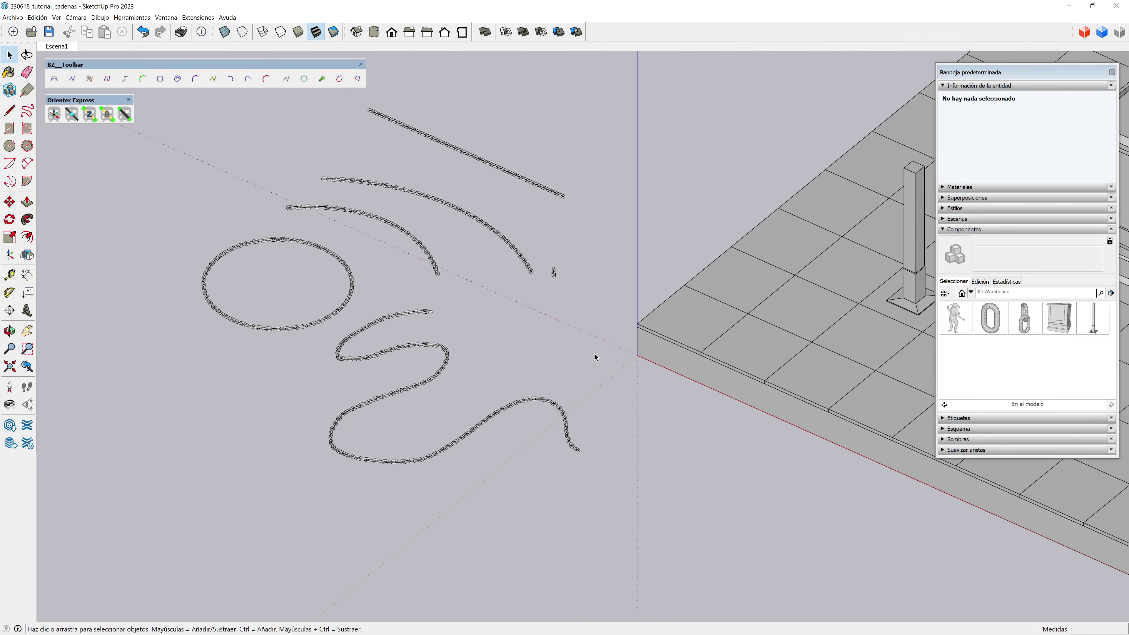
{"action": "scroll", "coordinate": [320, 332], "scroll_direction": "up", "scroll_amount": 1}
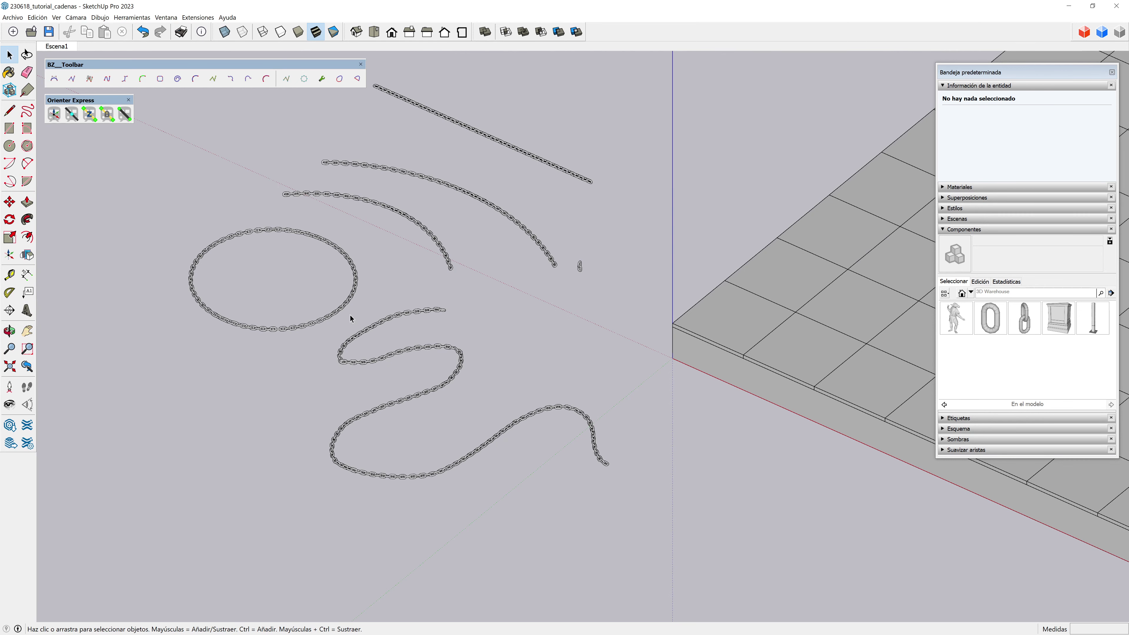
{"action": "scroll", "coordinate": [350, 315], "scroll_direction": "down", "scroll_amount": 2}
{"action": "scroll", "coordinate": [572, 361], "scroll_direction": "down", "scroll_amount": 2}
{"action": "scroll", "coordinate": [273, 224], "scroll_direction": "up", "scroll_amount": 2}
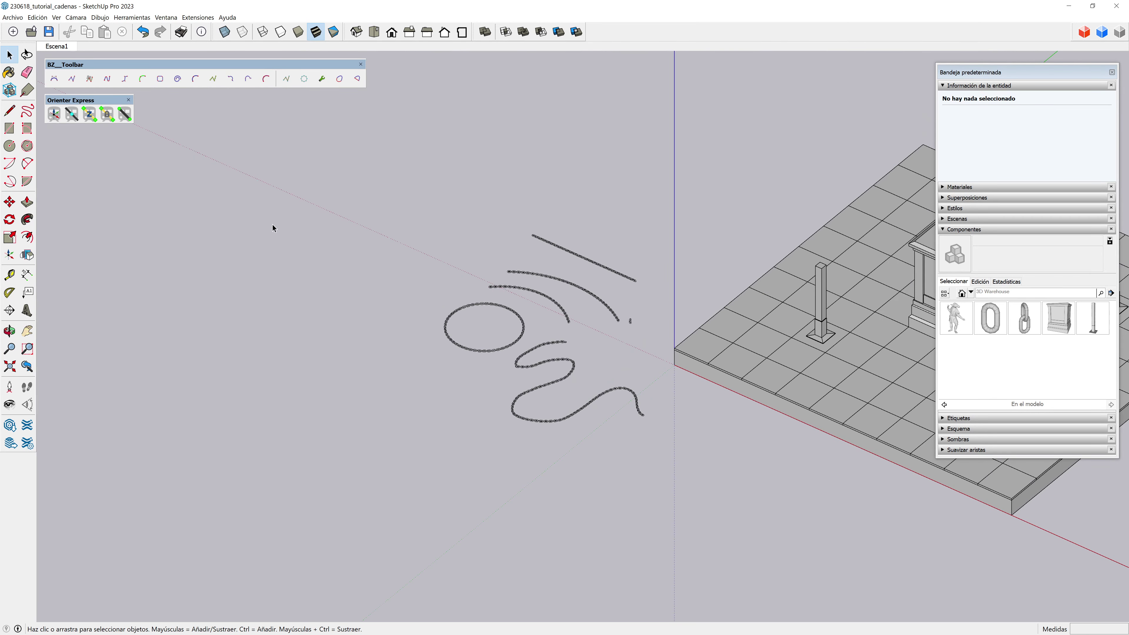
{"action": "key", "text": "c"}
{"action": "left_click", "coordinate": [254, 214]}
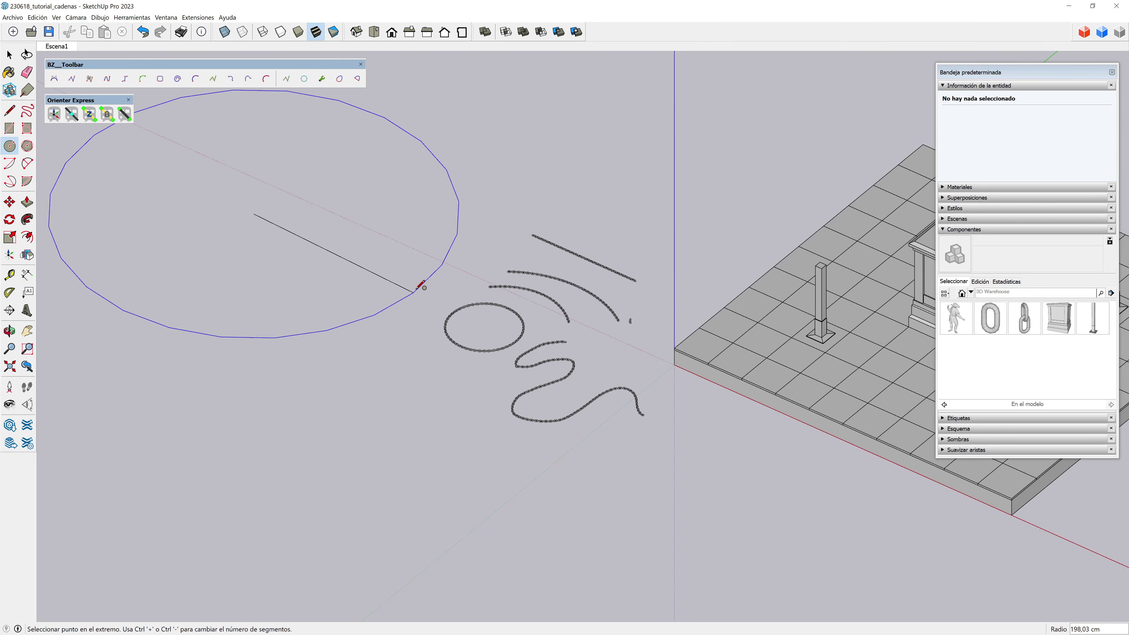
{"action": "left_click", "coordinate": [432, 284]}
{"action": "key", "text": "space"}
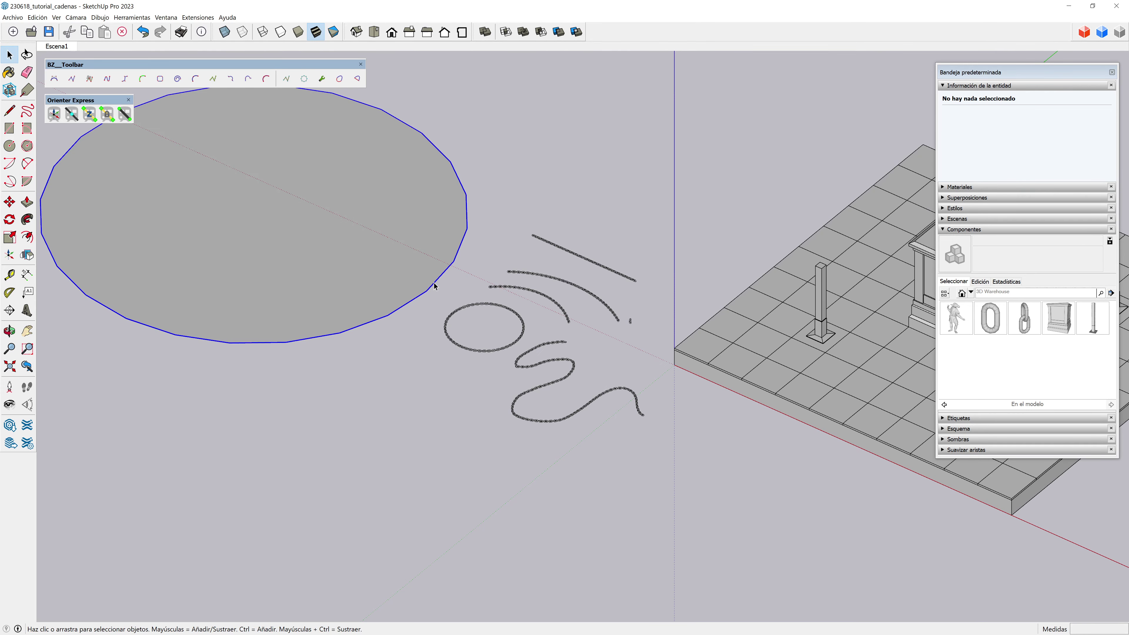
Step: Divide the 205,02 cm-radius circle outline with 12 entered as the segment count, yielding four arcs
{"action": "right_click", "coordinate": [434, 285]}
{"action": "left_click", "coordinate": [475, 337]}
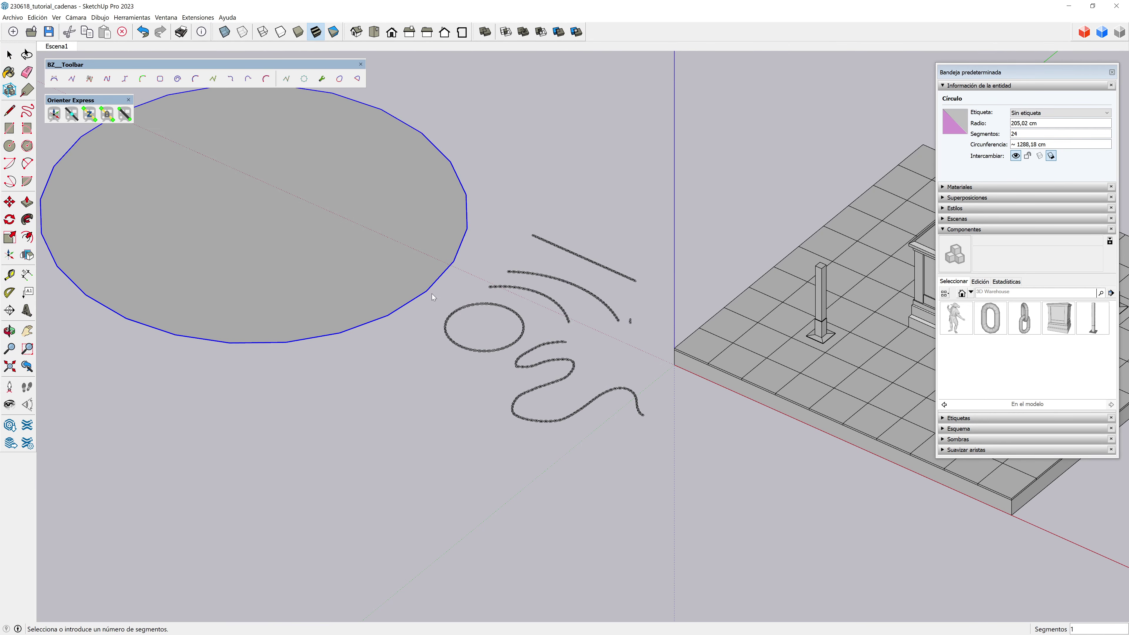
{"action": "scroll", "coordinate": [434, 297], "scroll_direction": "up", "scroll_amount": 3}
{"action": "scroll", "coordinate": [433, 295], "scroll_direction": "up", "scroll_amount": 3}
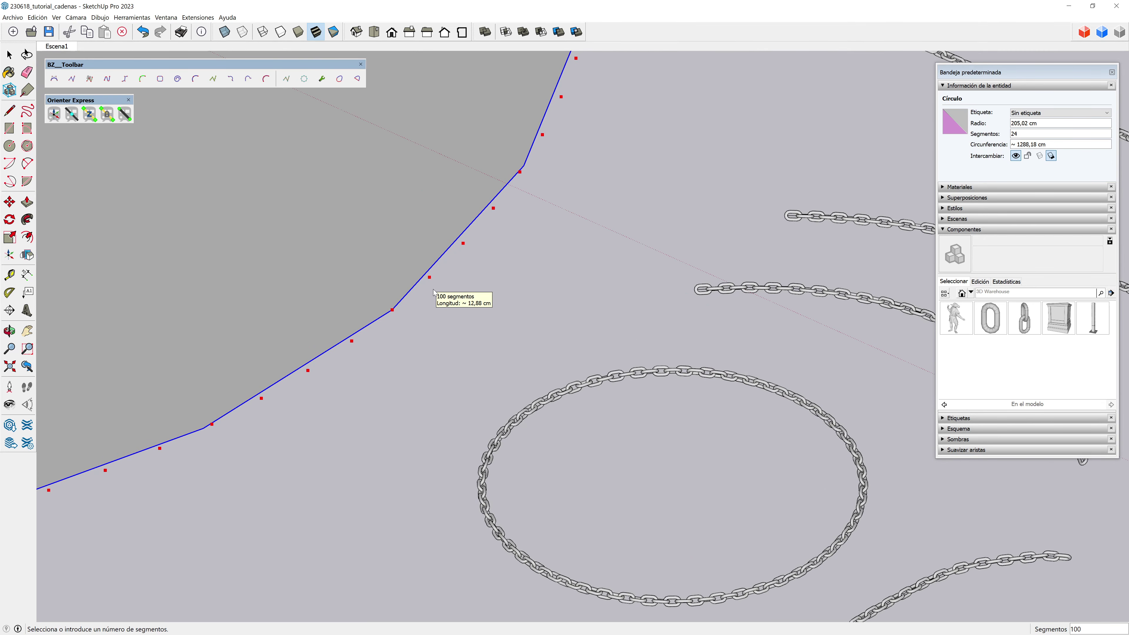
{"action": "scroll", "coordinate": [435, 291], "scroll_direction": "down", "scroll_amount": 2}
{"action": "scroll", "coordinate": [435, 292], "scroll_direction": "down", "scroll_amount": 2}
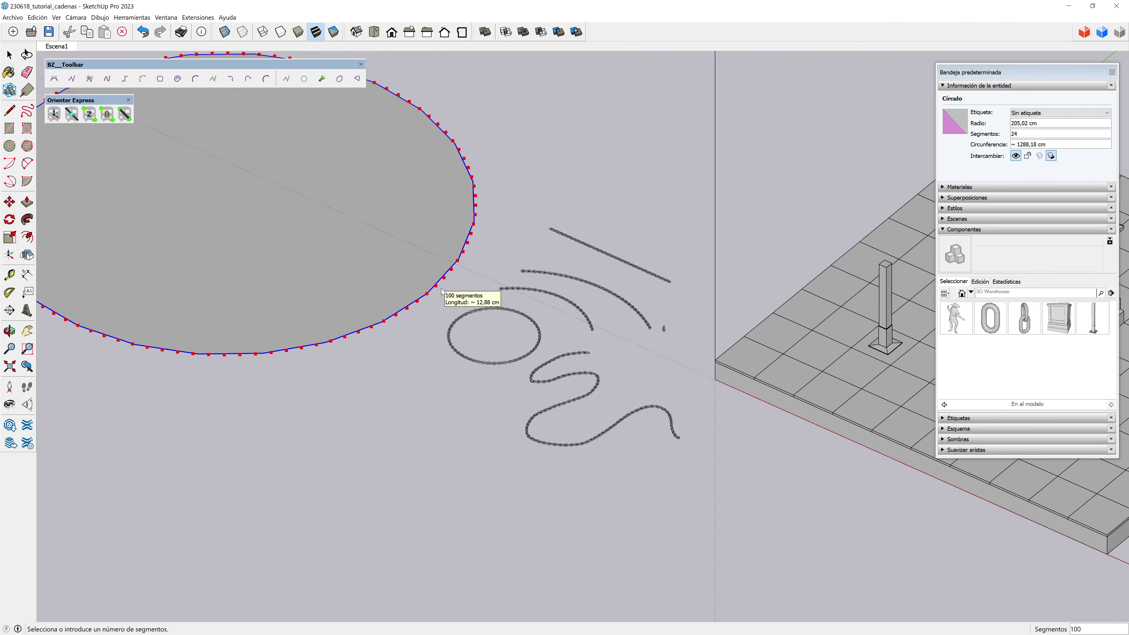
{"action": "scroll", "coordinate": [441, 291], "scroll_direction": "down", "scroll_amount": 2}
{"action": "scroll", "coordinate": [442, 292], "scroll_direction": "up", "scroll_amount": 1}
{"action": "type", "text": "12"}
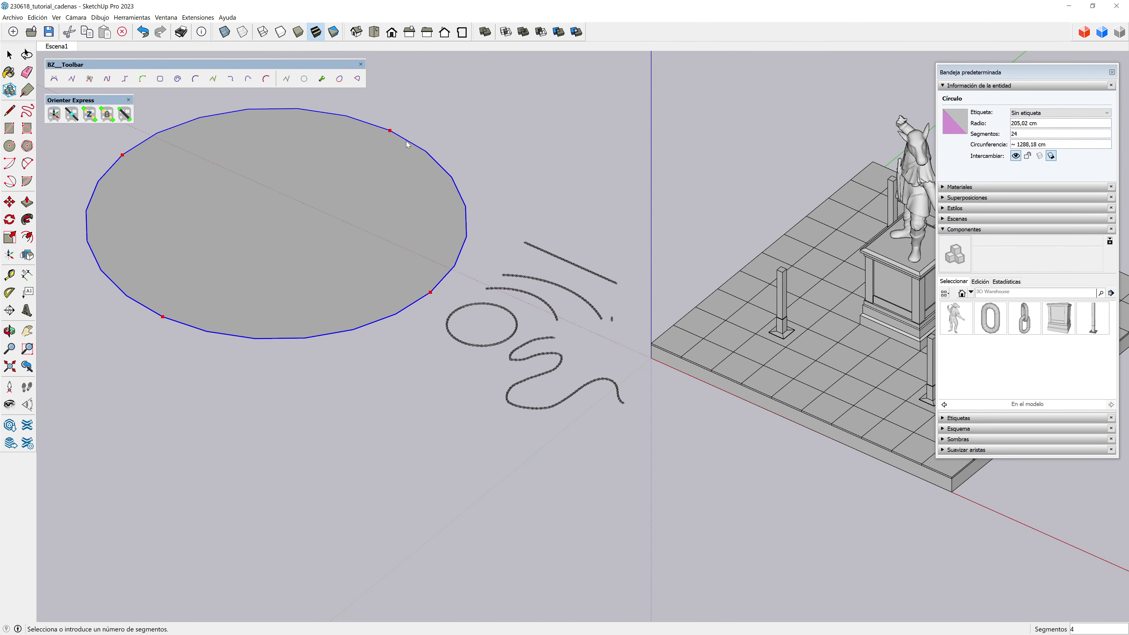
{"action": "left_click", "coordinate": [367, 329]}
{"action": "left_click", "coordinate": [366, 329]}
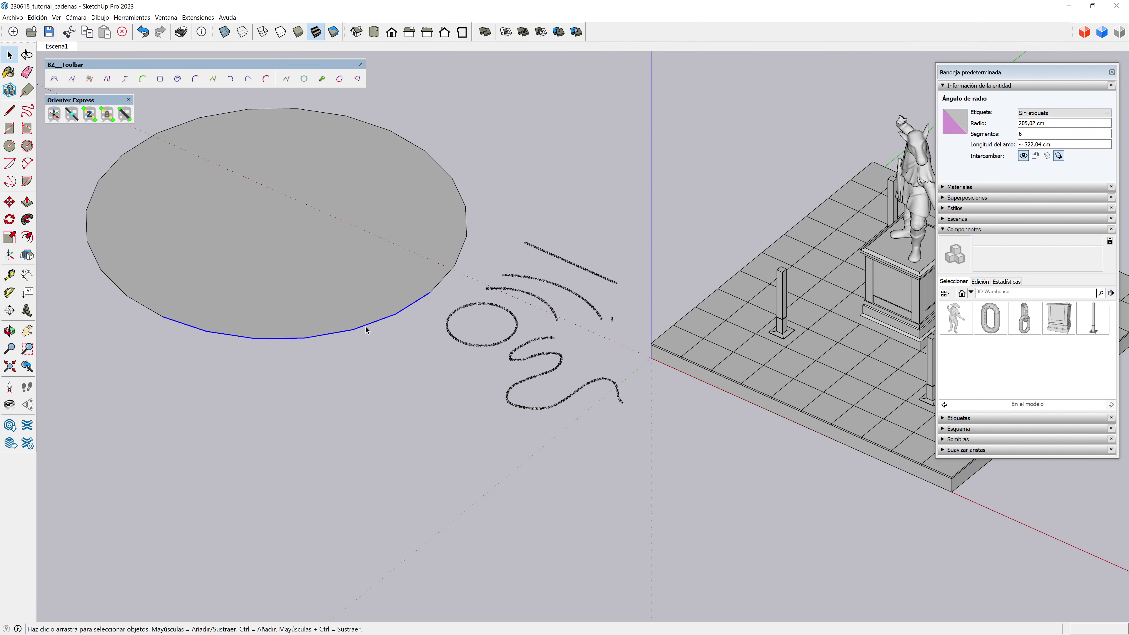
Step: Divide the circle's bottom arc into 71 segments
{"action": "right_click", "coordinate": [365, 328]}
{"action": "left_click", "coordinate": [397, 386]}
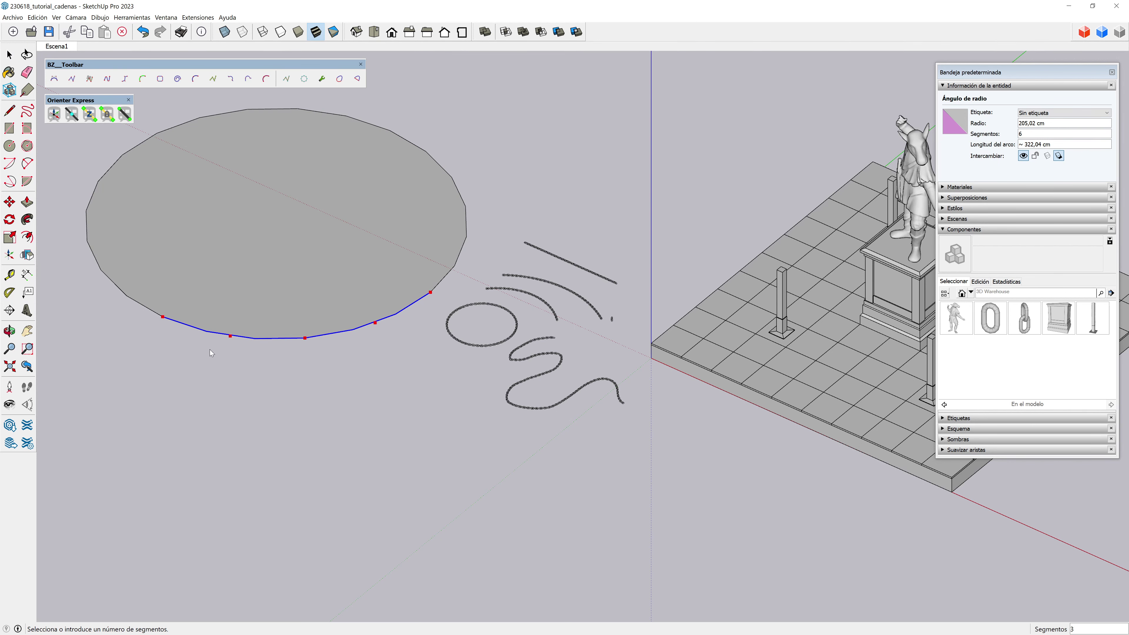
{"action": "scroll", "coordinate": [160, 332], "scroll_direction": "up", "scroll_amount": 5}
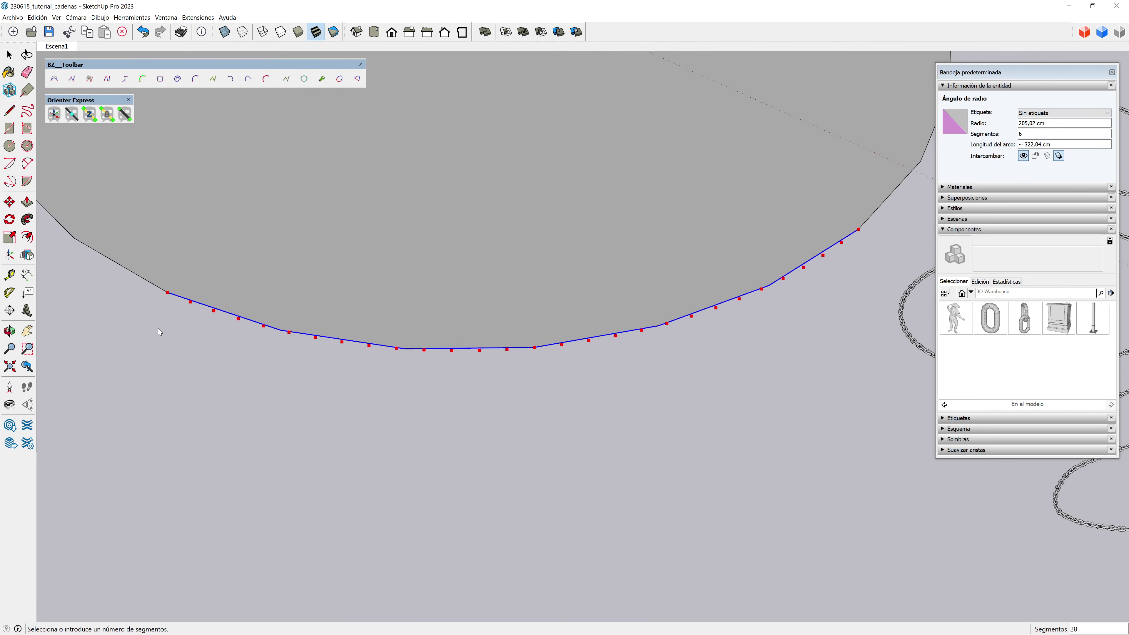
{"action": "scroll", "coordinate": [168, 306], "scroll_direction": "up", "scroll_amount": 1}
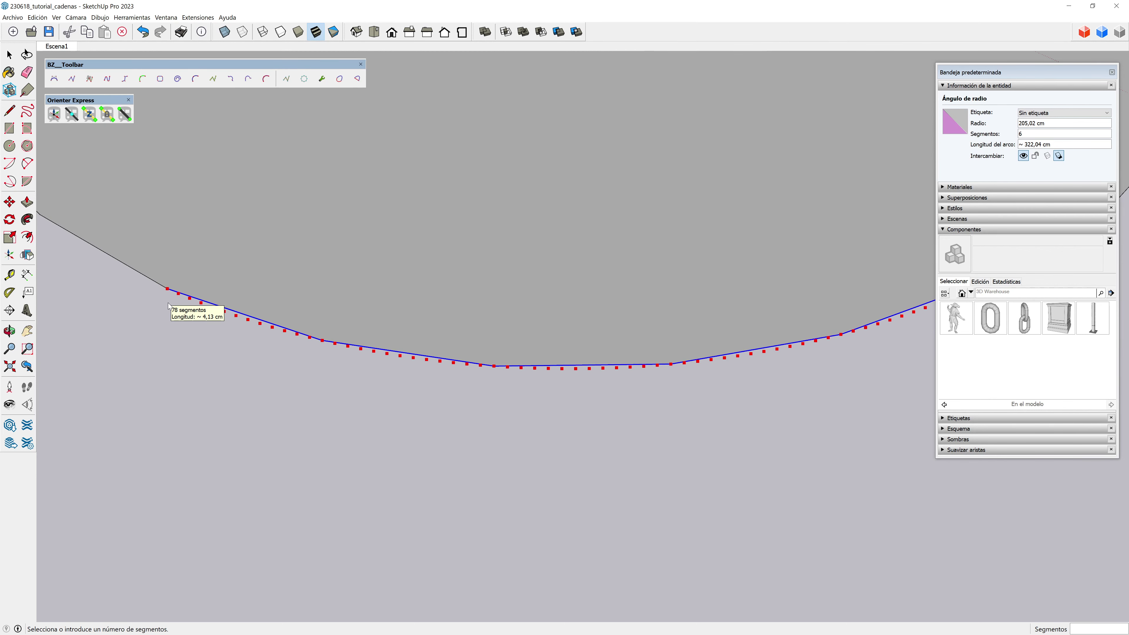
{"action": "scroll", "coordinate": [168, 306], "scroll_direction": "up", "scroll_amount": 1}
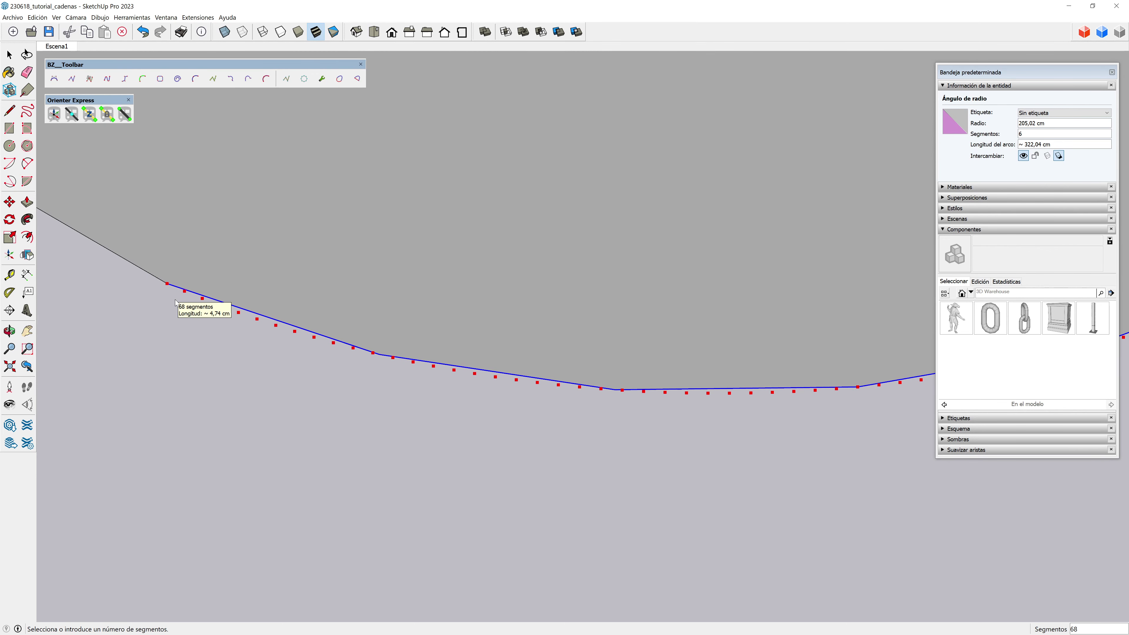
{"action": "scroll", "coordinate": [174, 303], "scroll_direction": "up", "scroll_amount": 1}
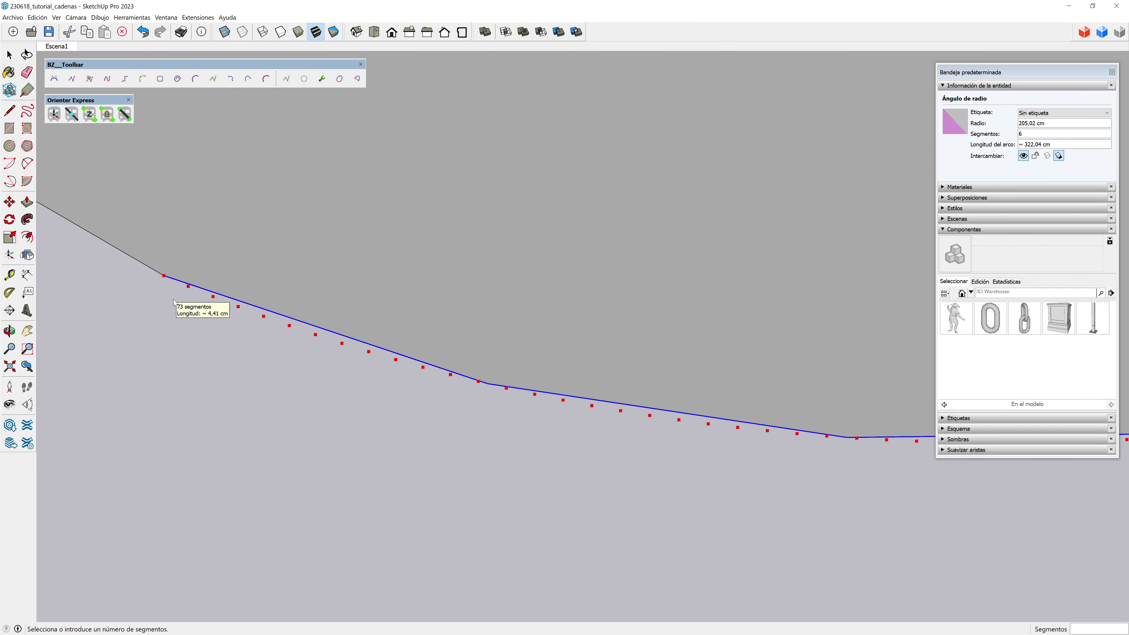
{"action": "scroll", "coordinate": [175, 302], "scroll_direction": "up", "scroll_amount": 1}
{"action": "type", "text": "71"}
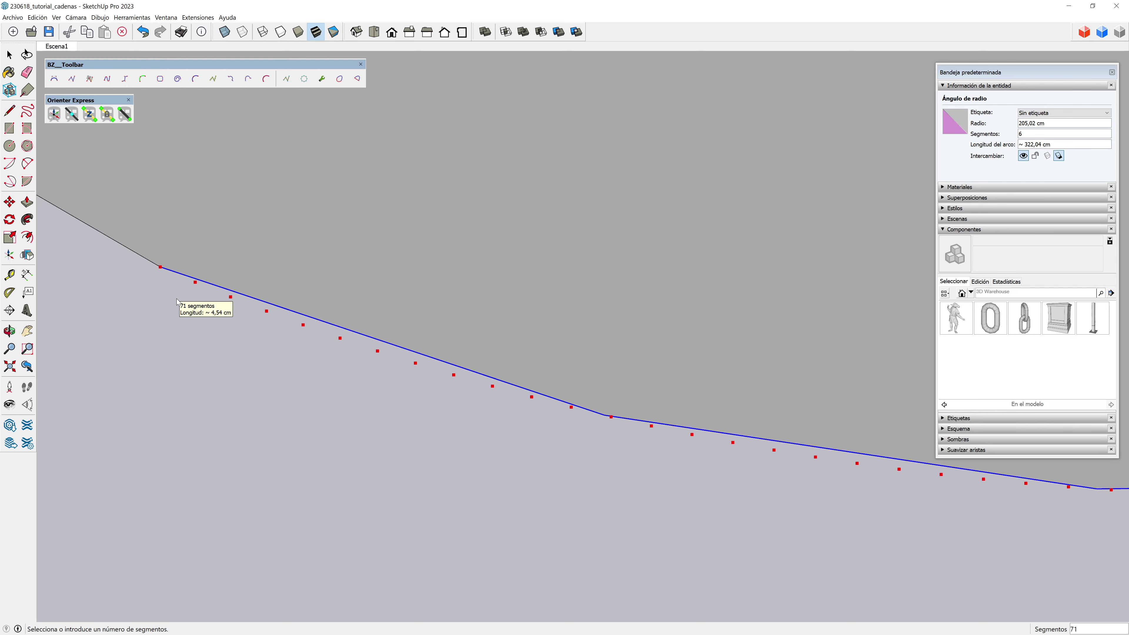
{"action": "left_click", "coordinate": [176, 302]}
Step: Array the chain link along the 71-segment bottom arc
{"action": "scroll", "coordinate": [191, 365], "scroll_direction": "down", "scroll_amount": 2}
{"action": "scroll", "coordinate": [191, 364], "scroll_direction": "down", "scroll_amount": 2}
{"action": "scroll", "coordinate": [191, 365], "scroll_direction": "down", "scroll_amount": 3}
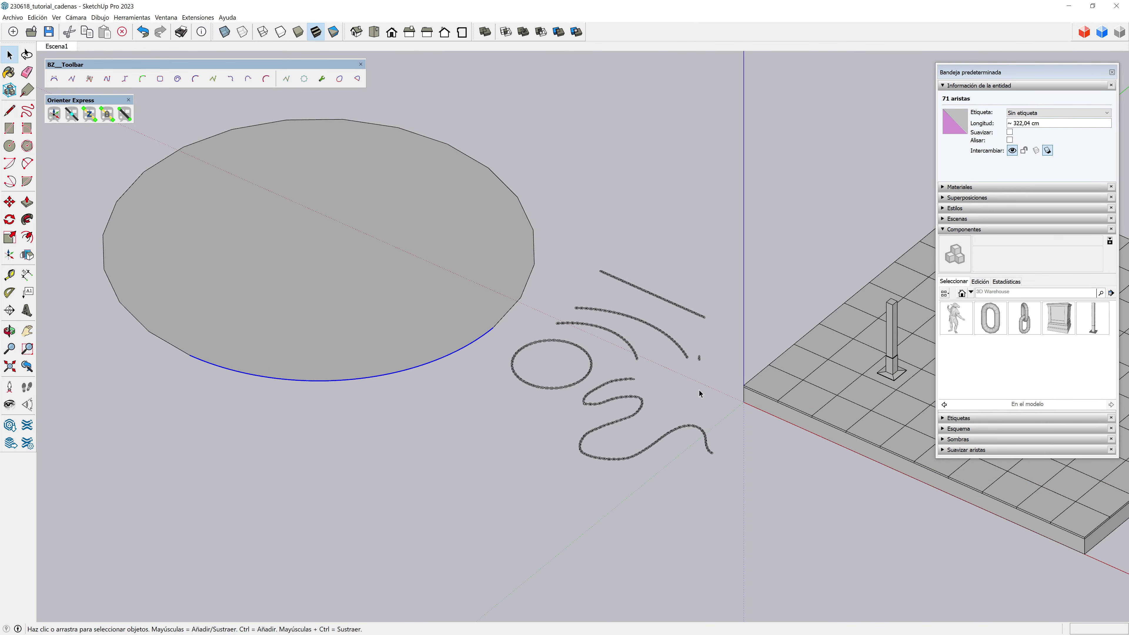
{"action": "left_click", "coordinate": [699, 360], "text": "shift"}
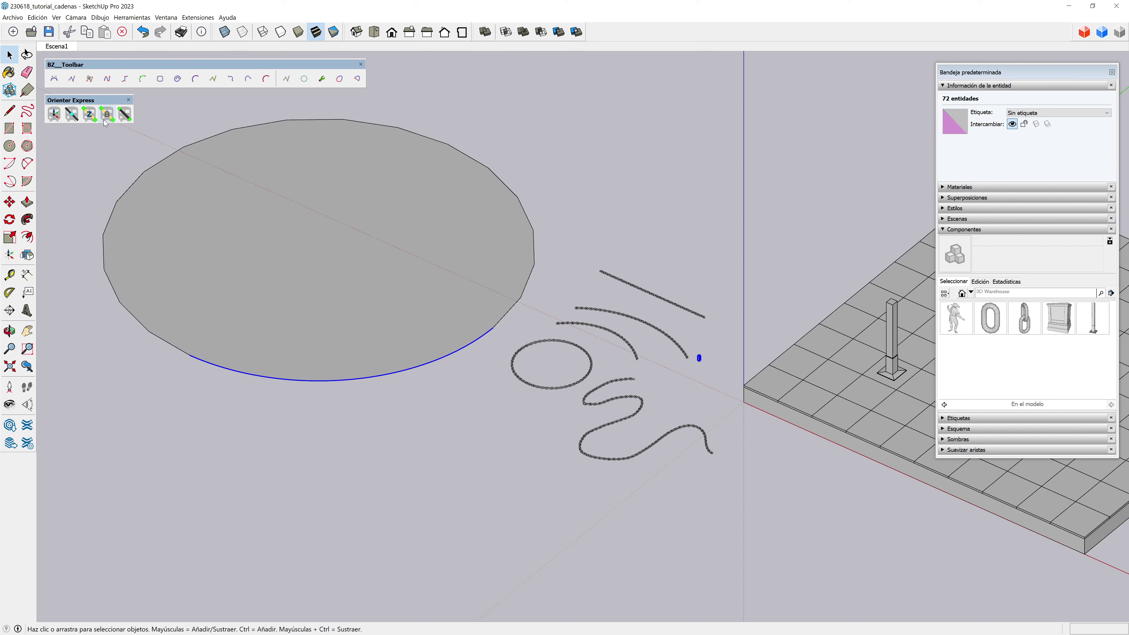
{"action": "left_click", "coordinate": [71, 122]}
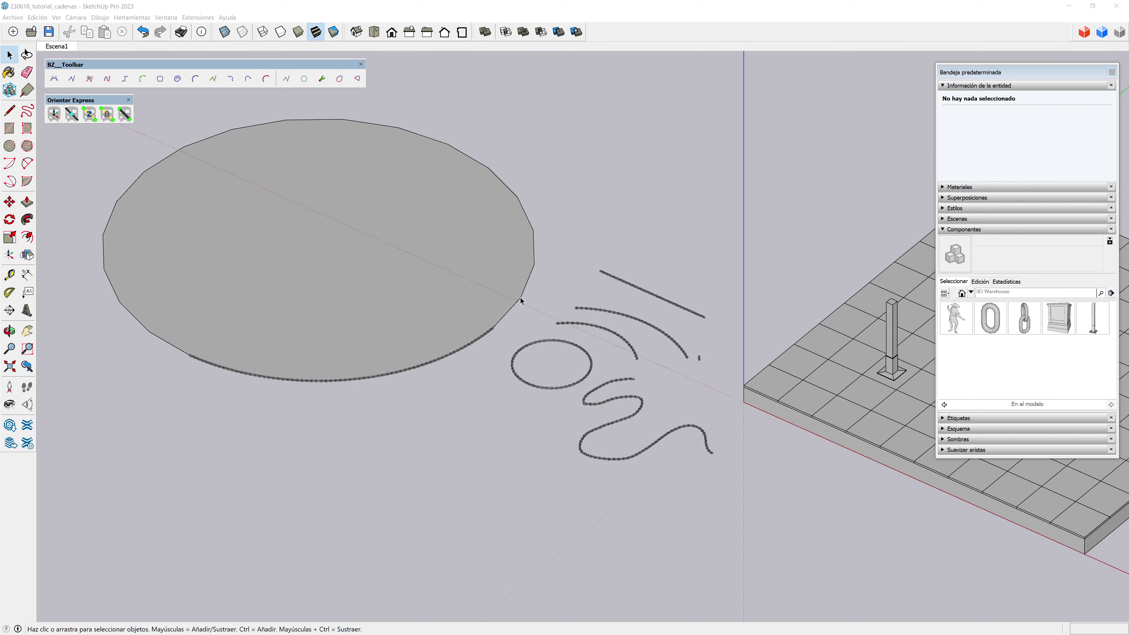
{"action": "left_click", "coordinate": [532, 276]}
Step: Mark the ellipse's centre point with Encontrar Centro and delete the ellipse face and edges
{"action": "right_click", "coordinate": [533, 276]}
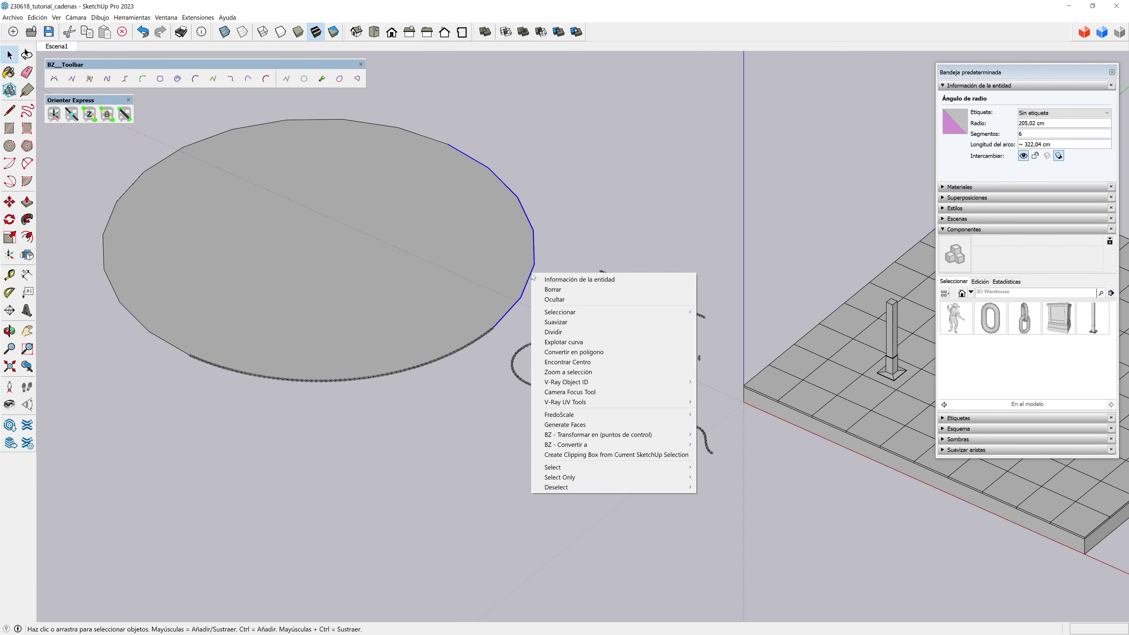
{"action": "left_click", "coordinate": [592, 363]}
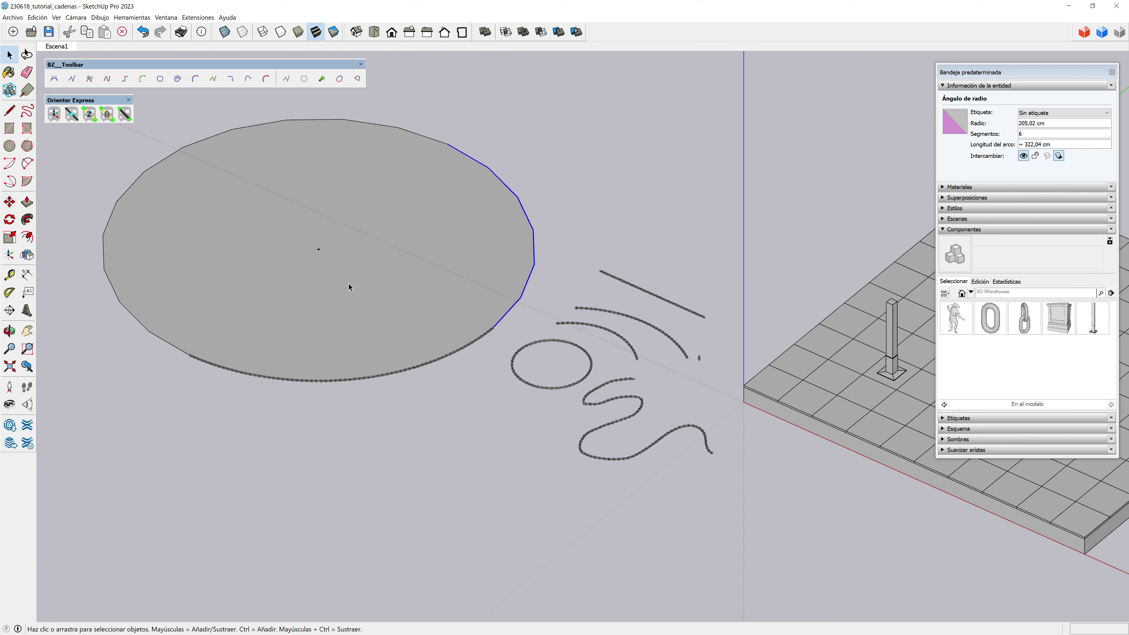
{"action": "double_click", "coordinate": [382, 261]}
{"action": "key", "text": "Delete"}
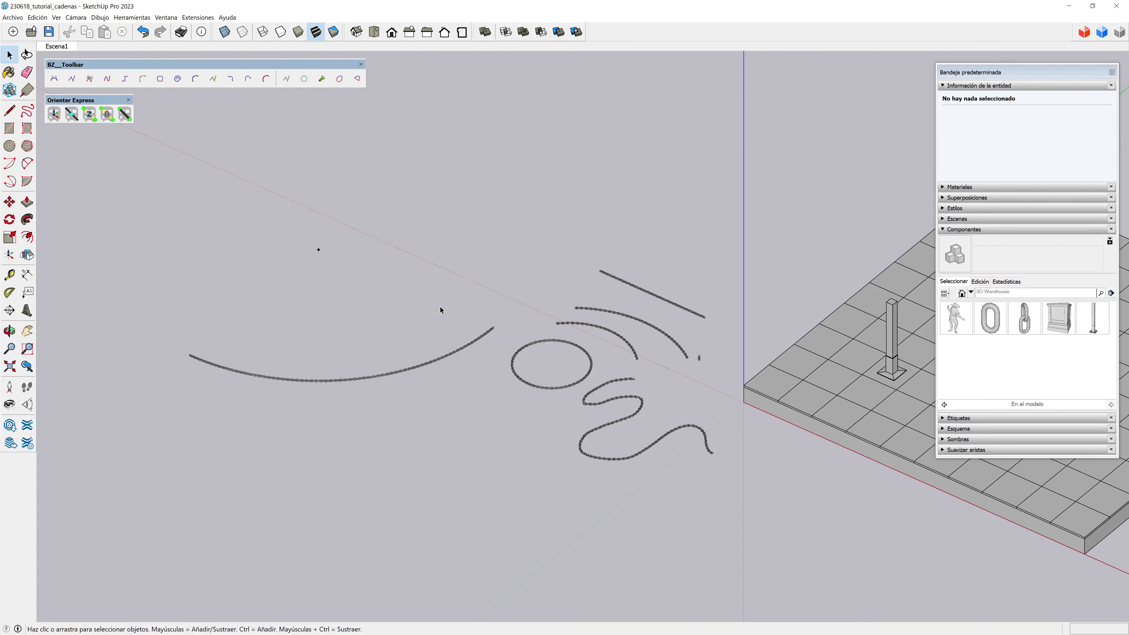
Step: Rotate-copy the arc chain 90° about the centre three times (3x) to close the ring
{"action": "left_click_drag", "start_coordinate": [338, 371], "coordinate": [182, 391]}
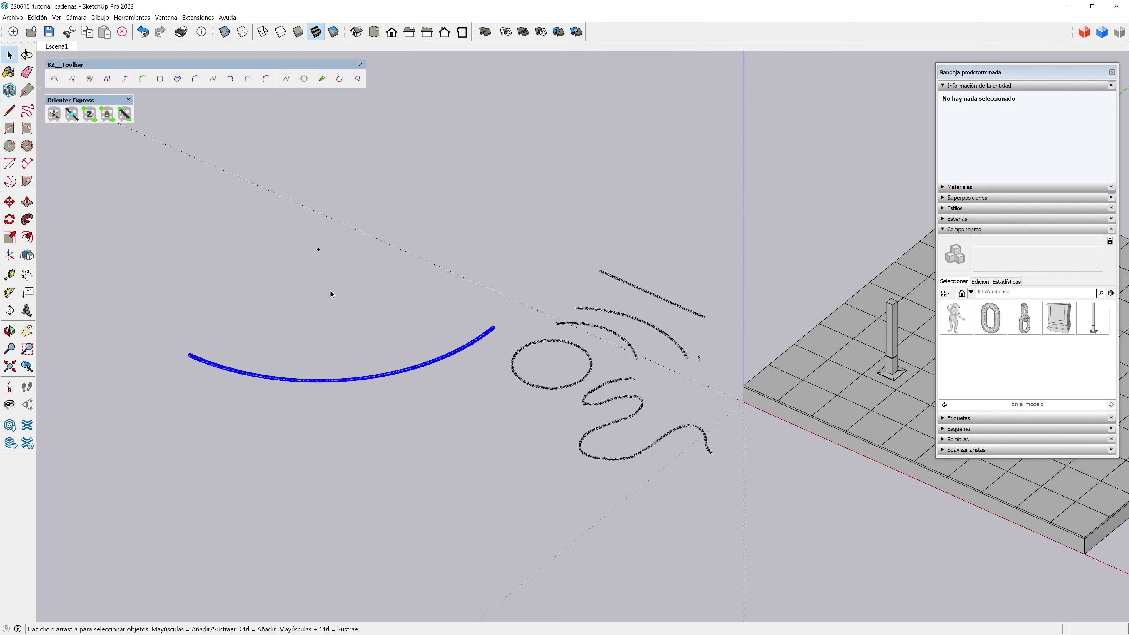
{"action": "key", "text": "q"}
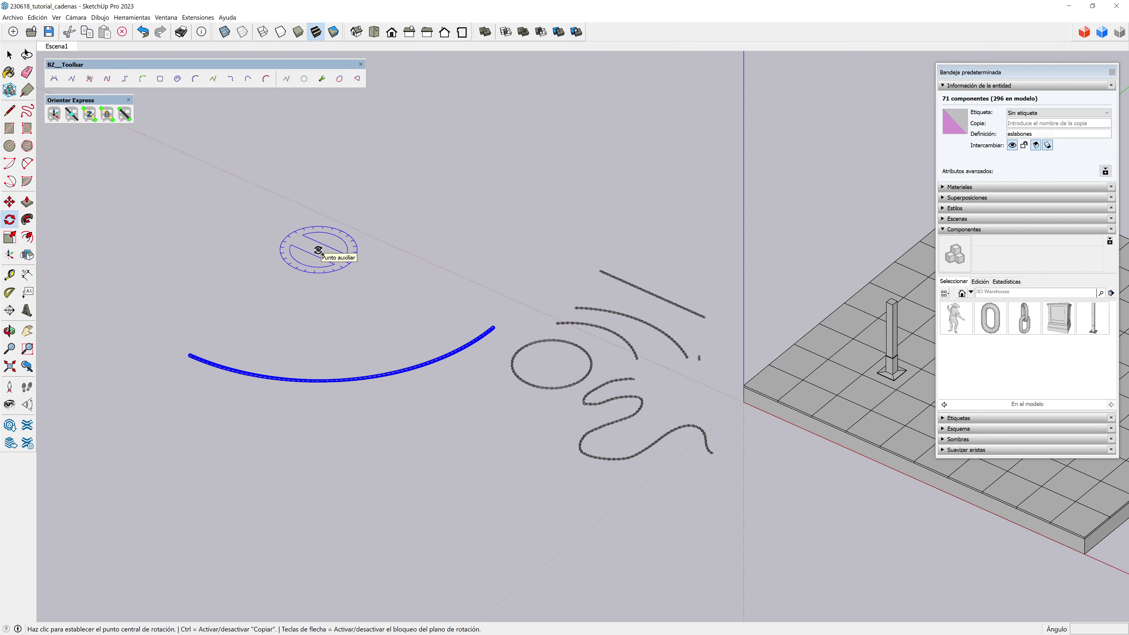
{"action": "left_click", "coordinate": [319, 250]}
{"action": "left_click", "coordinate": [406, 289]}
{"action": "type", "text": "90"}
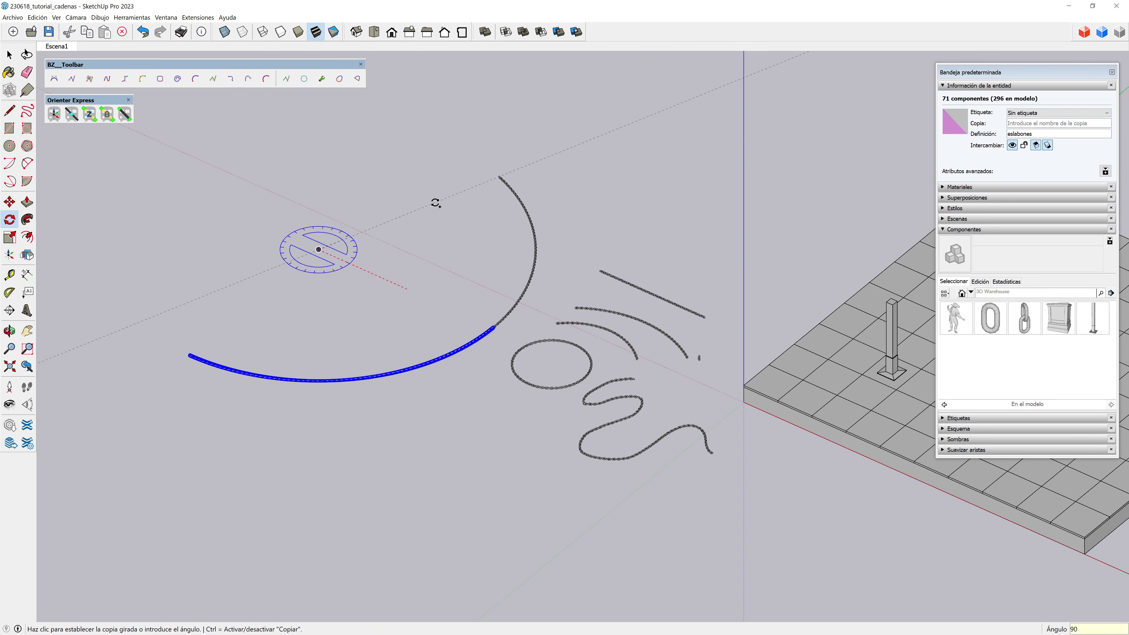
{"action": "key", "text": "Return"}
{"action": "type", "text": "3x"}
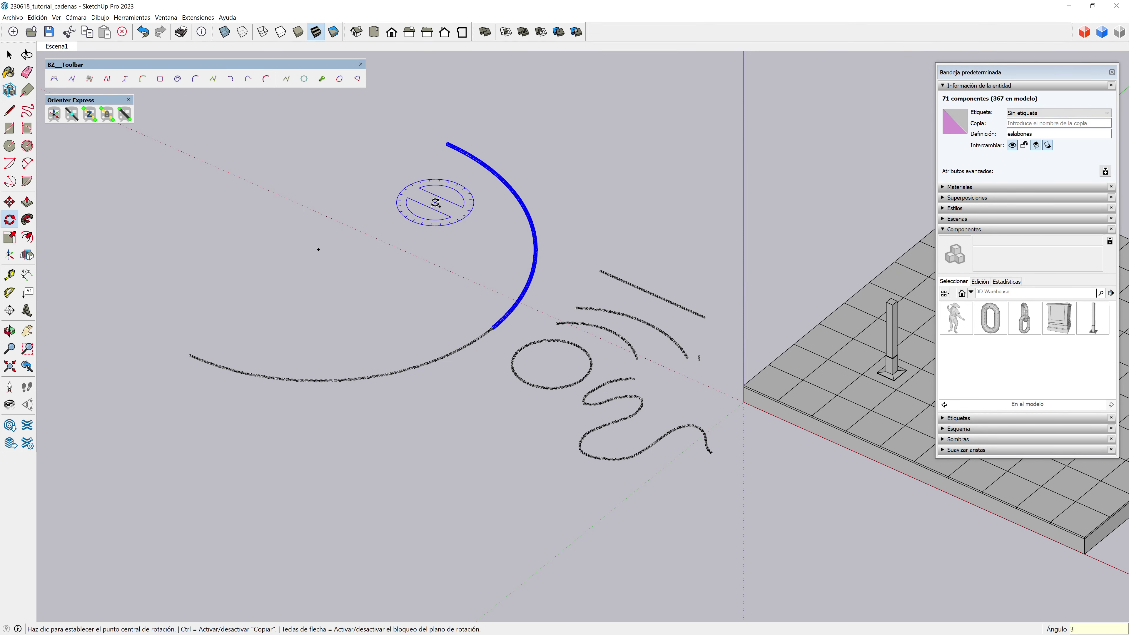
{"action": "key", "text": "Return"}
{"action": "key", "text": "space"}
Step: Zoom the view onto the statue's pedestal and its four surrounding posts
{"action": "left_click", "coordinate": [426, 261]}
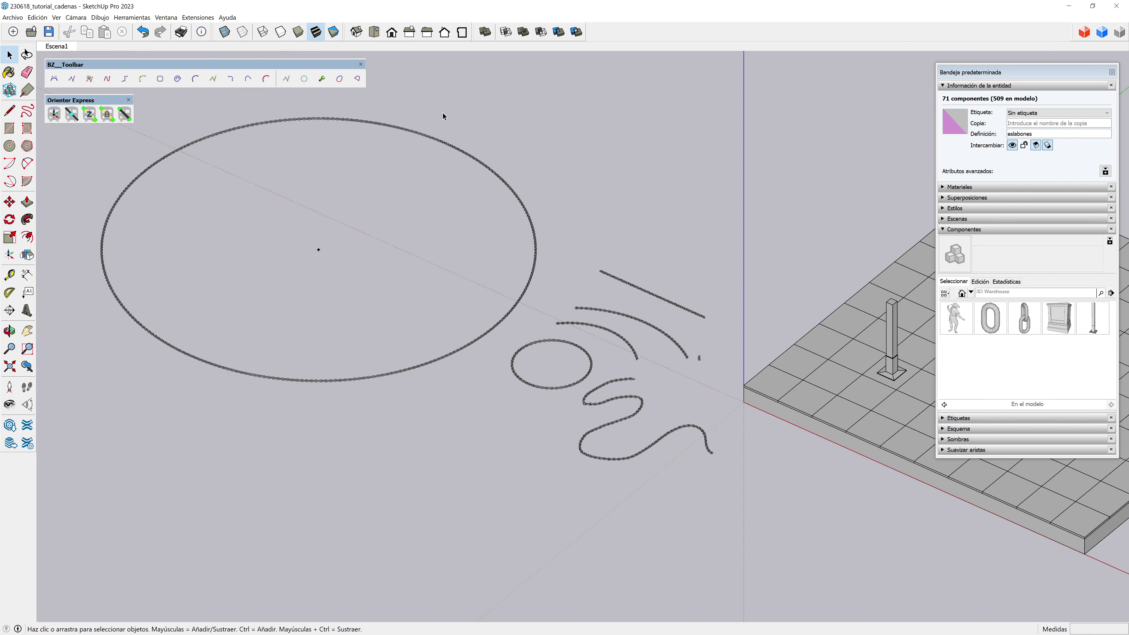
{"action": "scroll", "coordinate": [498, 338], "scroll_direction": "up", "scroll_amount": 2}
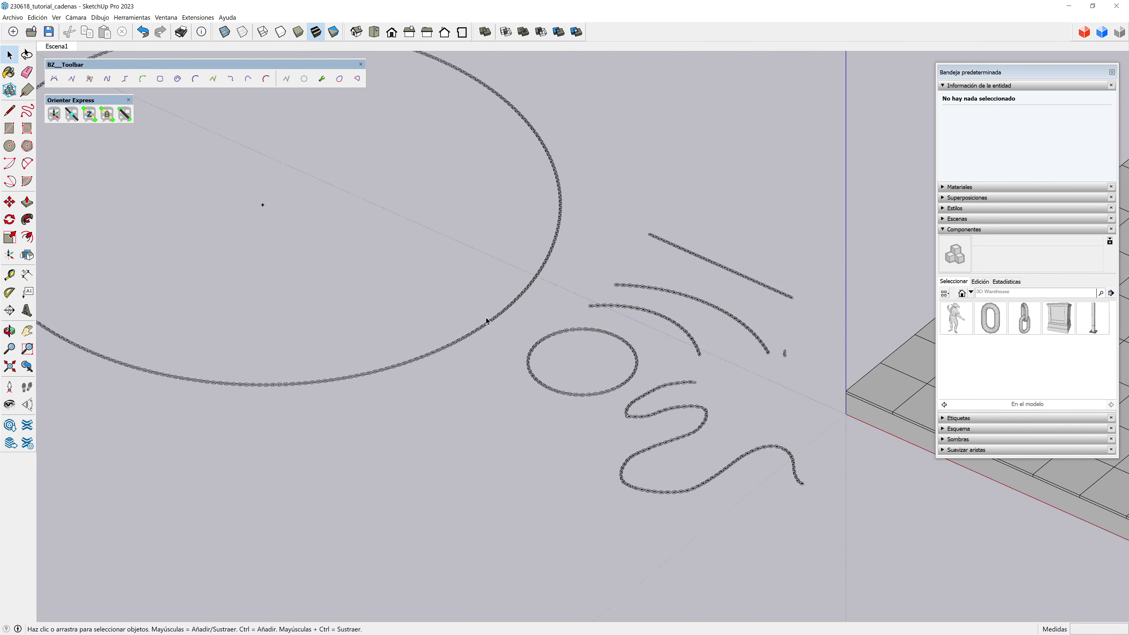
{"action": "scroll", "coordinate": [489, 323], "scroll_direction": "up", "scroll_amount": 2}
{"action": "scroll", "coordinate": [489, 327], "scroll_direction": "down", "scroll_amount": 2}
{"action": "scroll", "coordinate": [356, 268], "scroll_direction": "down", "scroll_amount": 1}
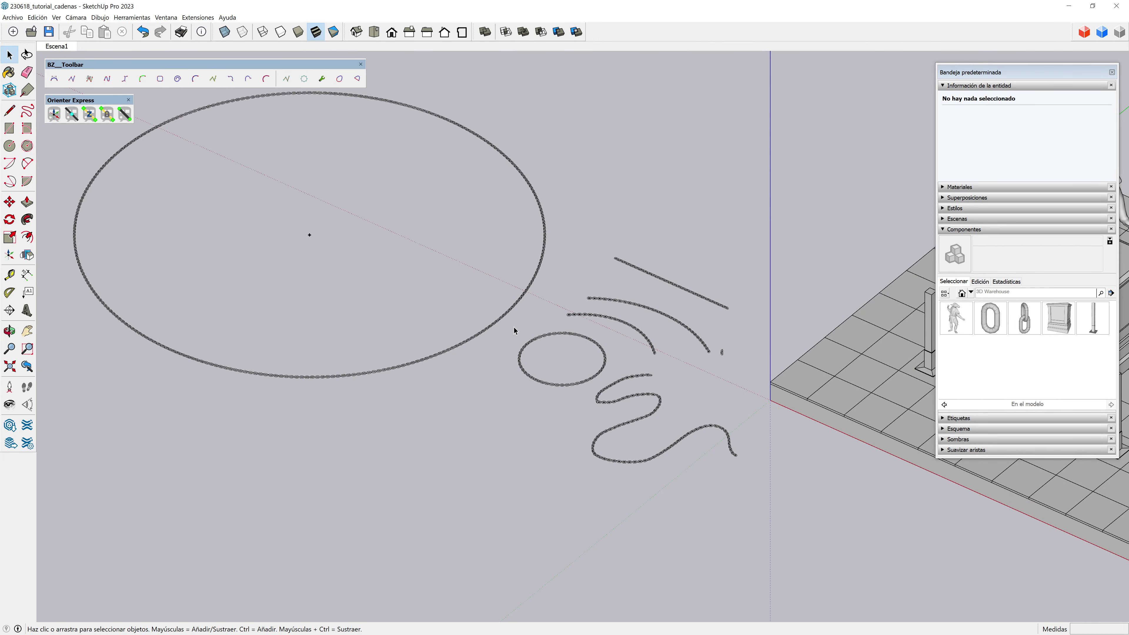
{"action": "scroll", "coordinate": [535, 299], "scroll_direction": "up", "scroll_amount": 1}
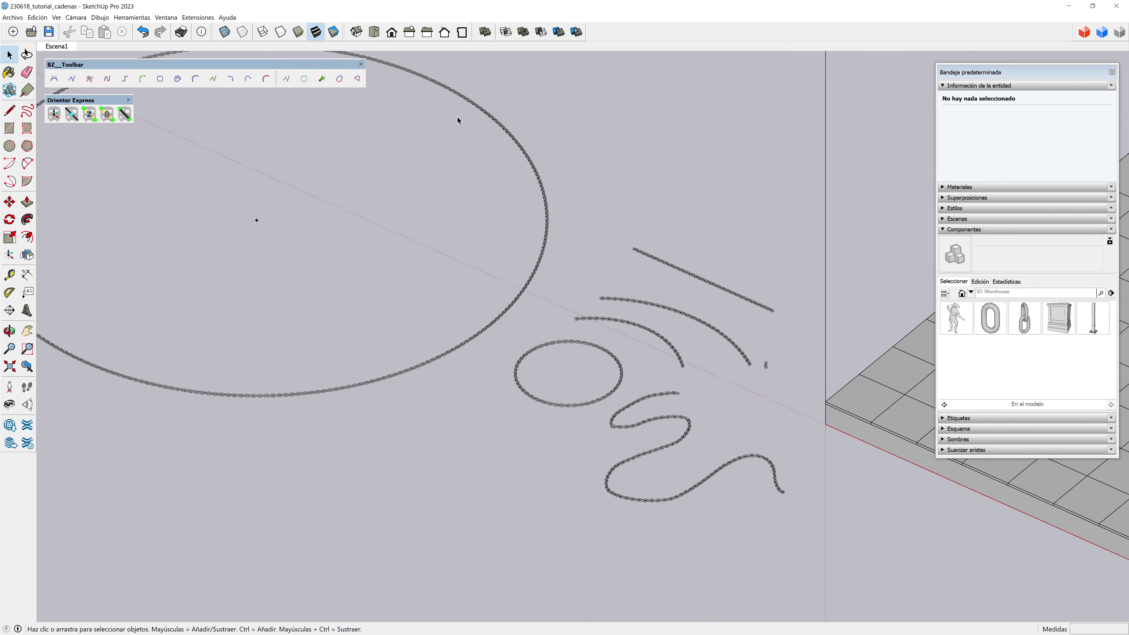
{"action": "scroll", "coordinate": [256, 280], "scroll_direction": "down", "scroll_amount": 2}
{"action": "scroll", "coordinate": [256, 280], "scroll_direction": "down", "scroll_amount": 1}
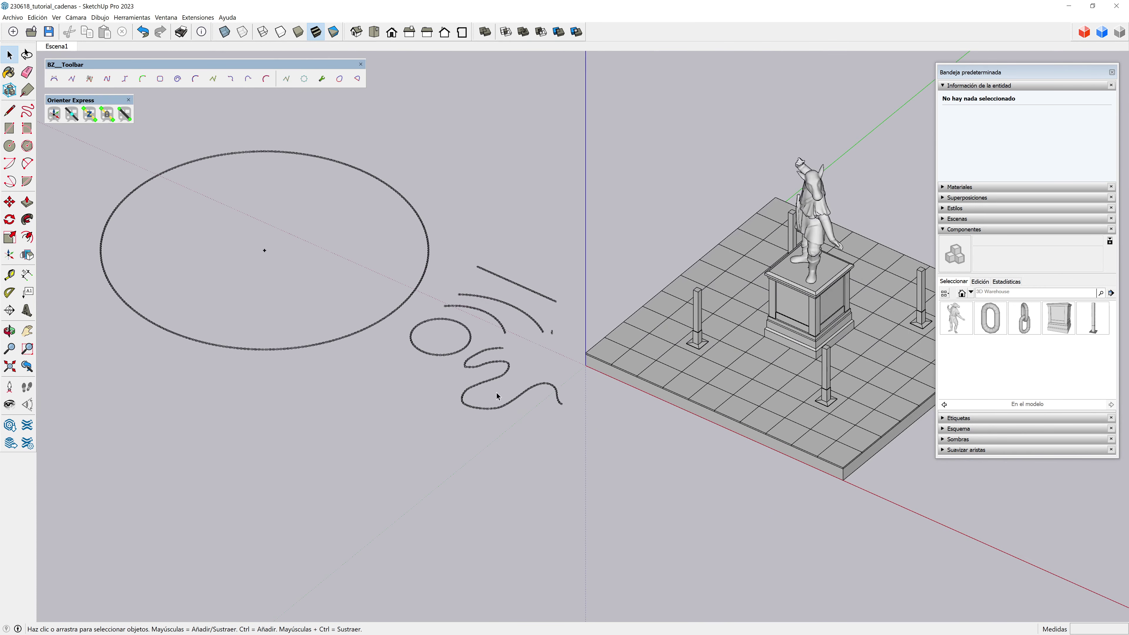
{"action": "scroll", "coordinate": [200, 231], "scroll_direction": "down", "scroll_amount": 1}
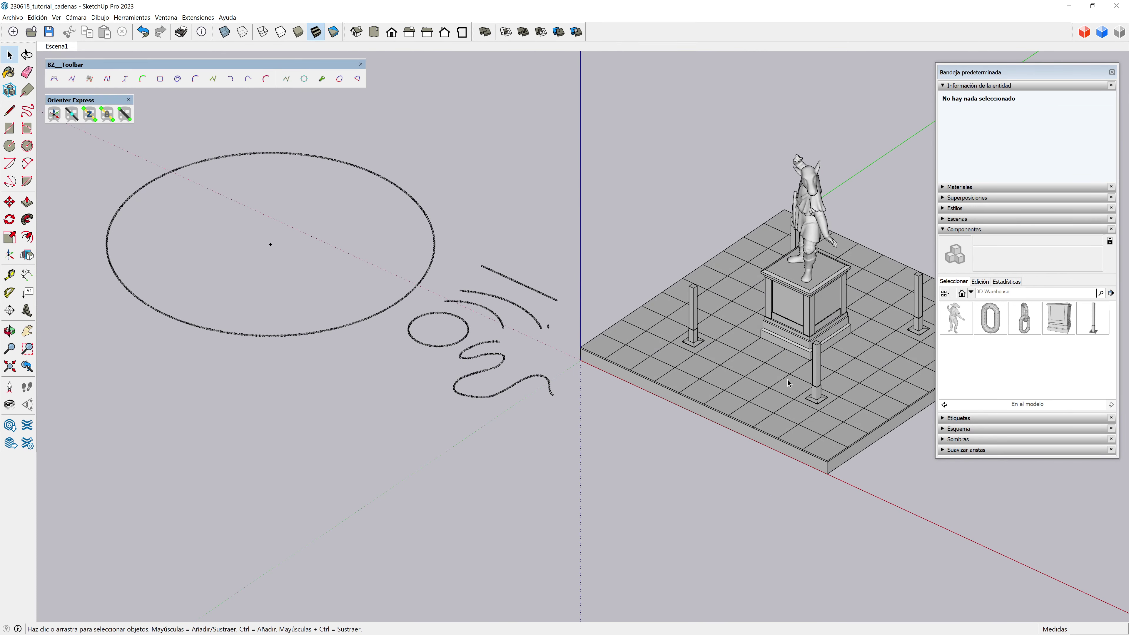
{"action": "scroll", "coordinate": [680, 348], "scroll_direction": "up", "scroll_amount": 3}
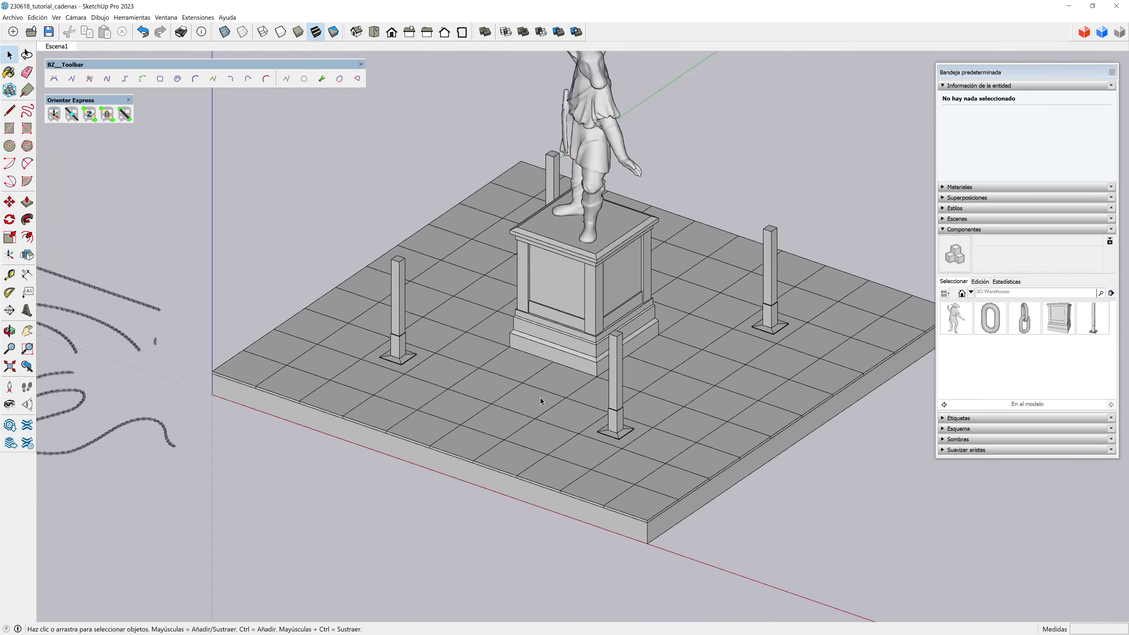
{"action": "scroll", "coordinate": [540, 401], "scroll_direction": "down", "scroll_amount": 1}
{"action": "scroll", "coordinate": [600, 293], "scroll_direction": "up", "scroll_amount": 2}
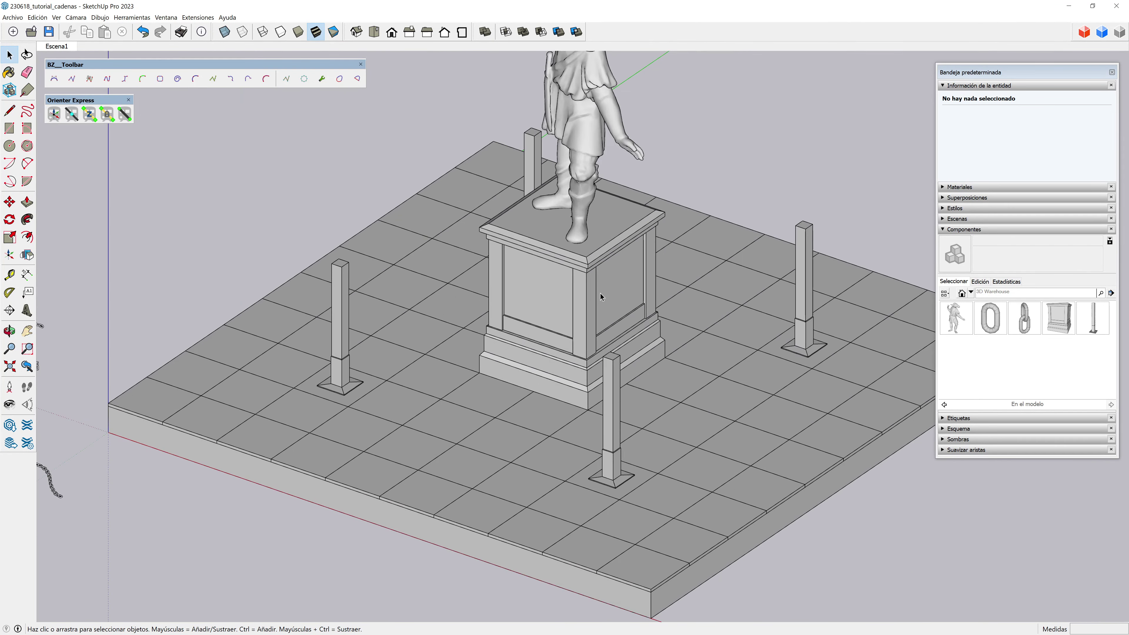
{"action": "scroll", "coordinate": [600, 293], "scroll_direction": "up", "scroll_amount": 1}
{"action": "scroll", "coordinate": [600, 311], "scroll_direction": "up", "scroll_amount": 2}
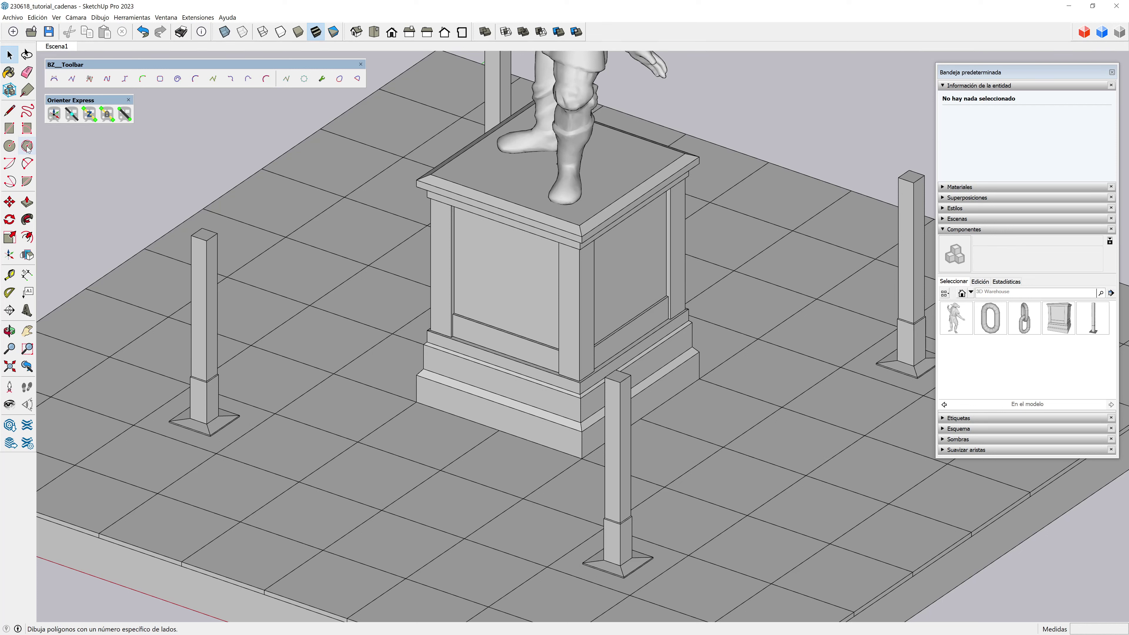
Step: Draw a 2 Point Arc from the left post top to the front post top with 20 cm curvature
{"action": "left_click", "coordinate": [27, 163]}
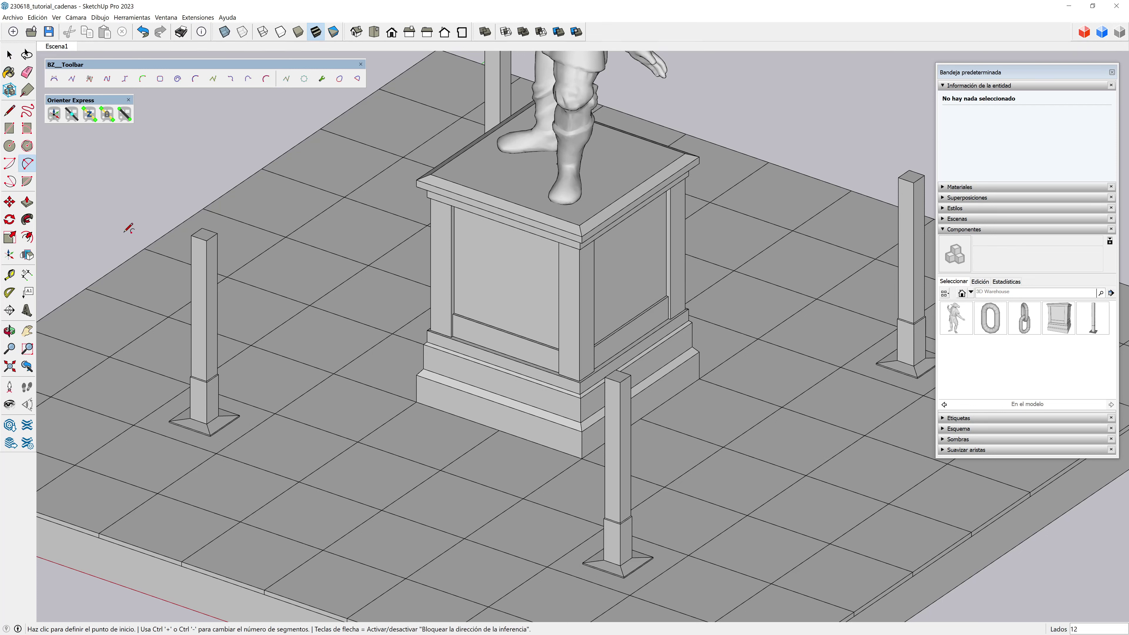
{"action": "left_click", "coordinate": [206, 240]}
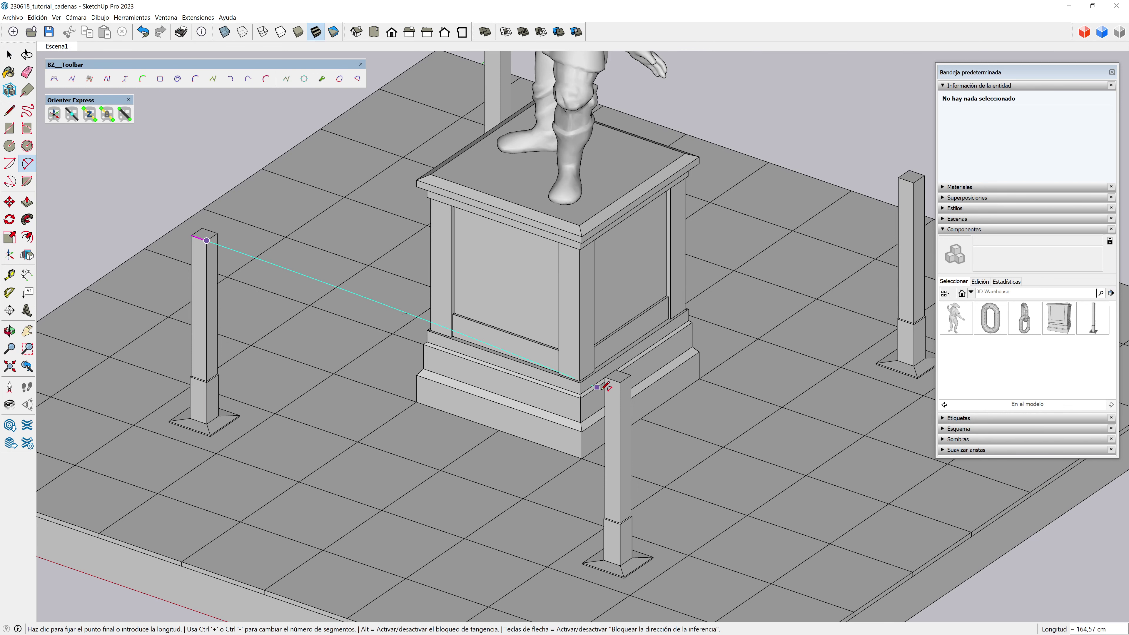
{"action": "scroll", "coordinate": [620, 387], "scroll_direction": "up", "scroll_amount": 3}
{"action": "middle_click_drag", "start_coordinate": [623, 386], "coordinate": [629, 429]}
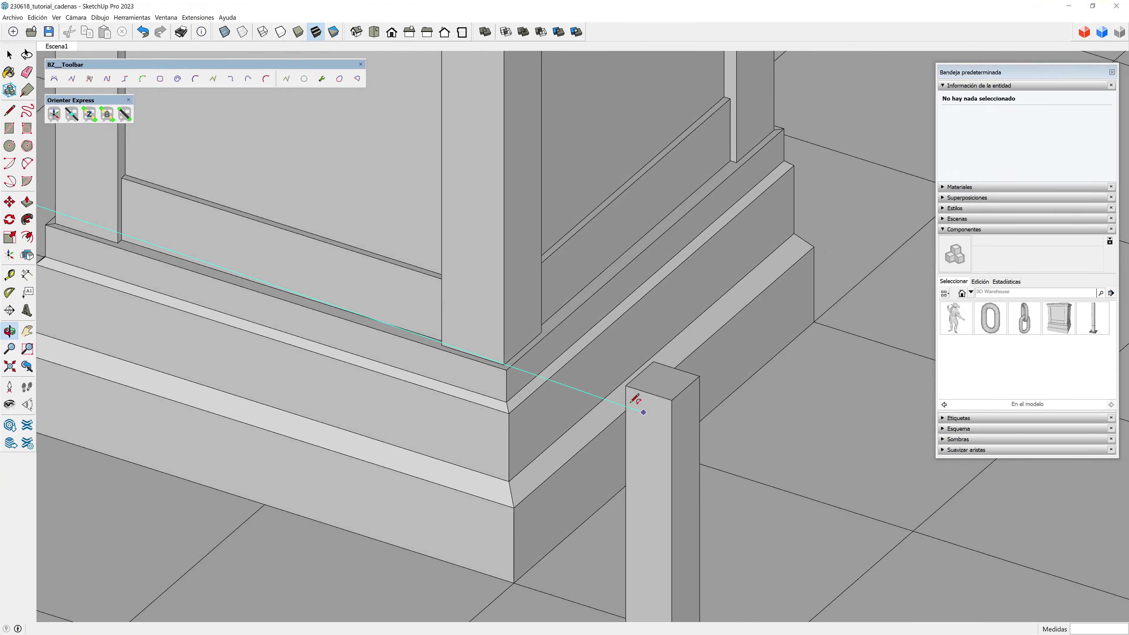
{"action": "scroll", "coordinate": [629, 429], "scroll_direction": "up", "scroll_amount": 2}
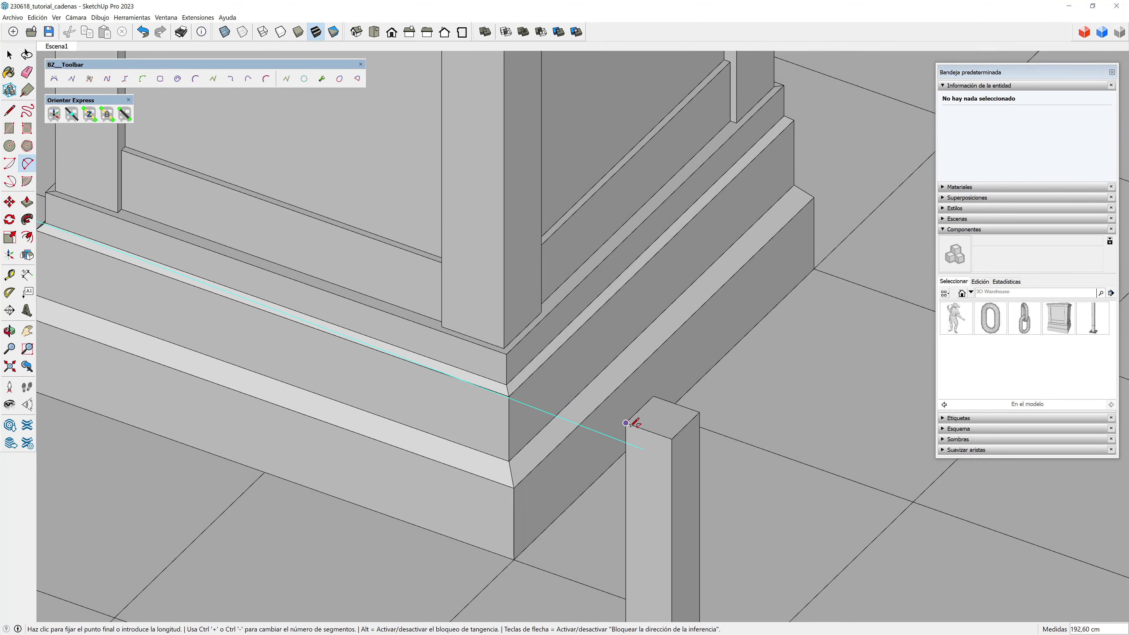
{"action": "scroll", "coordinate": [631, 425], "scroll_direction": "down", "scroll_amount": 1}
{"action": "left_click", "coordinate": [626, 423]}
{"action": "scroll", "coordinate": [627, 425], "scroll_direction": "down", "scroll_amount": 2}
{"action": "scroll", "coordinate": [631, 445], "scroll_direction": "down", "scroll_amount": 2}
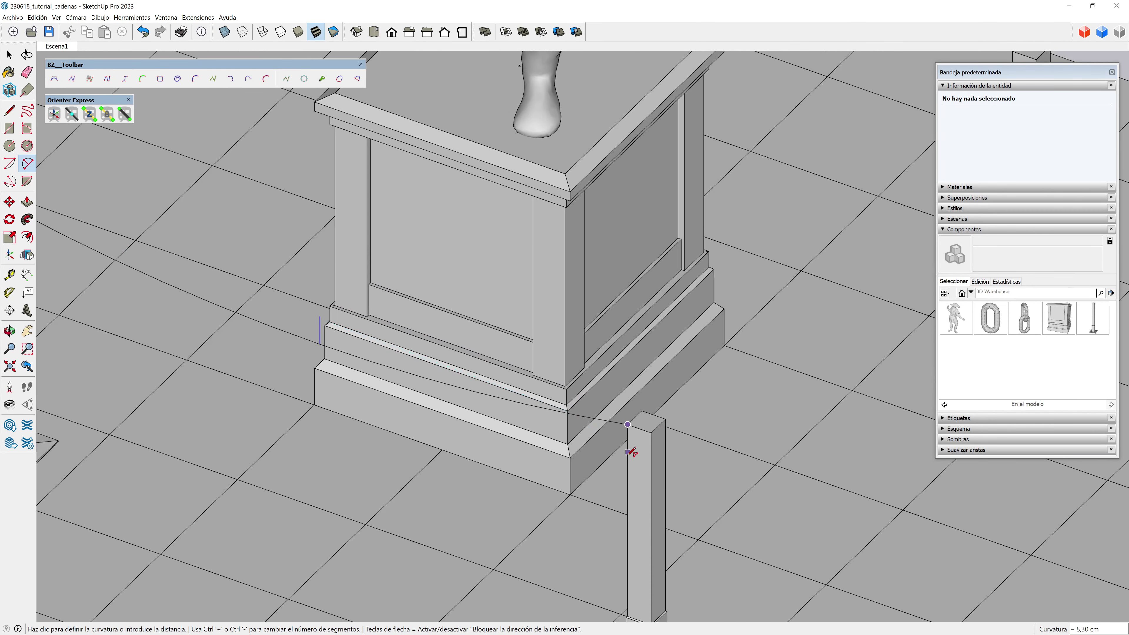
{"action": "scroll", "coordinate": [633, 455], "scroll_direction": "down", "scroll_amount": 2}
{"action": "scroll", "coordinate": [634, 458], "scroll_direction": "down", "scroll_amount": 1}
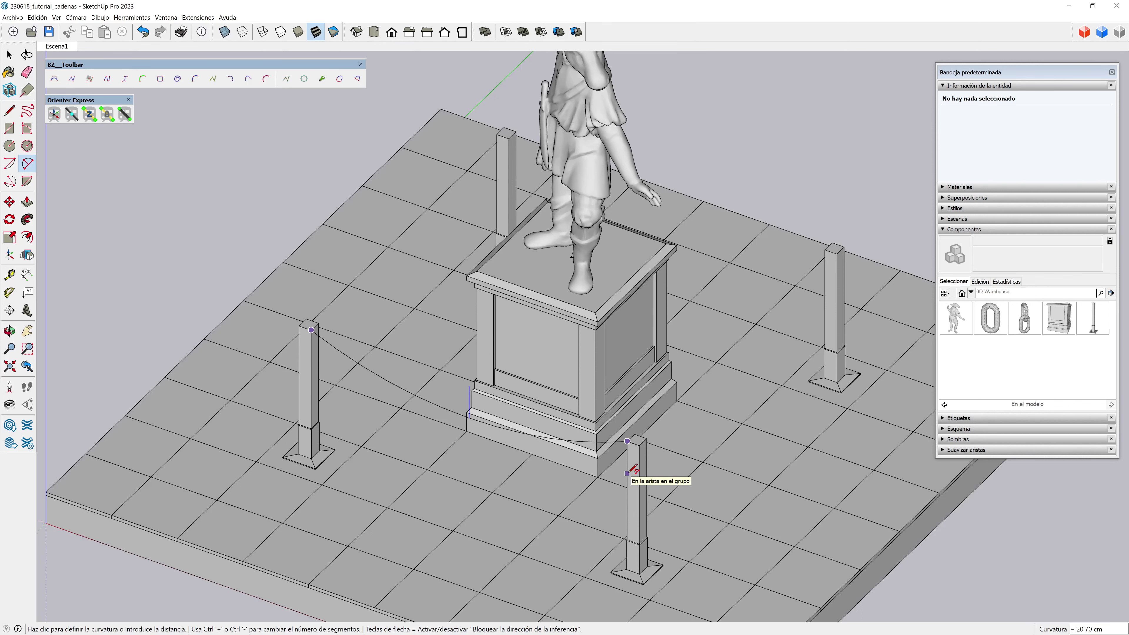
{"action": "type", "text": "20"}
{"action": "key", "text": "Return"}
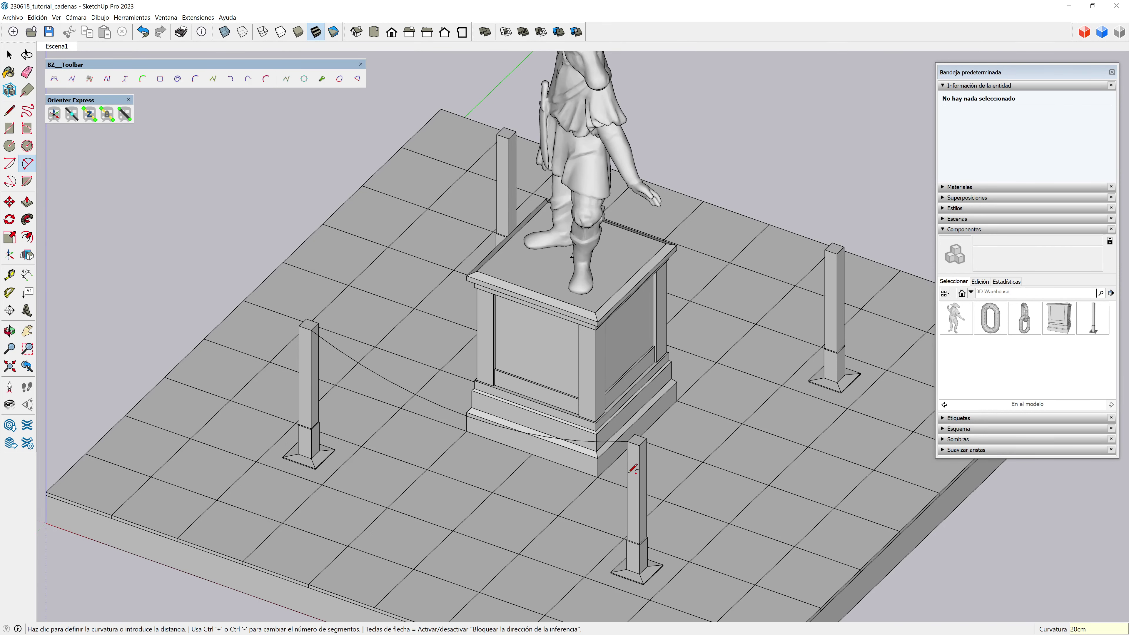
Step: Orbit the view to tilt it slightly around the posts
{"action": "key", "text": "o"}
{"action": "left_click_drag", "start_coordinate": [628, 474], "coordinate": [455, 403]}
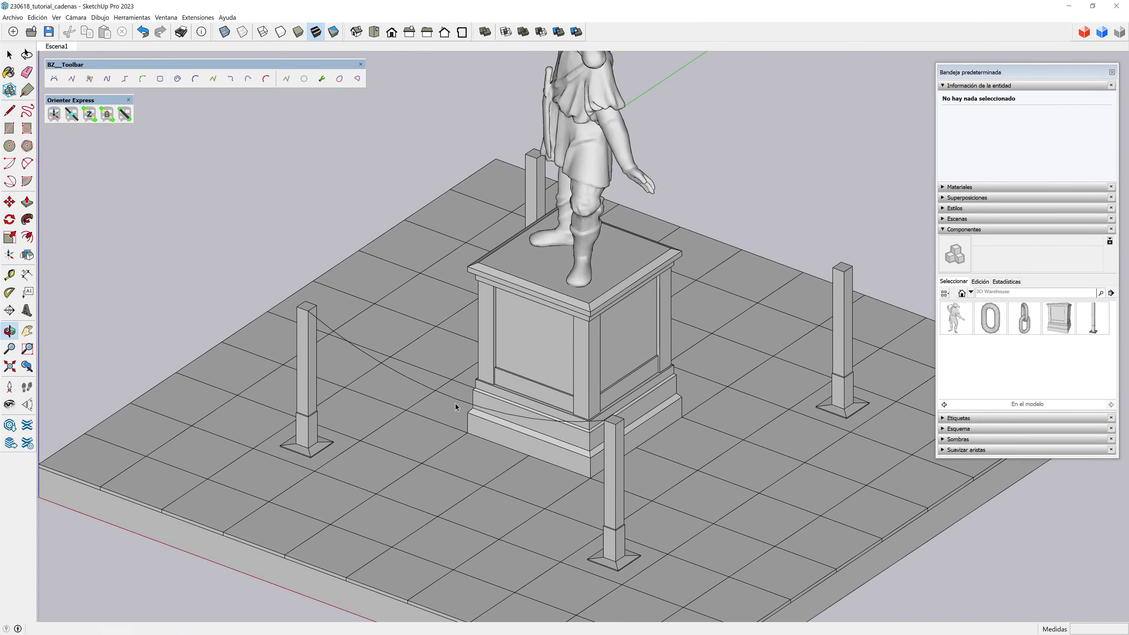
{"action": "key", "text": "space"}
{"action": "scroll", "coordinate": [387, 366], "scroll_direction": "up", "scroll_amount": 3}
Step: Start dividing the hanging arc with Dividir, previewing 53 segments of about 3,74 cm
{"action": "left_click", "coordinate": [385, 376]}
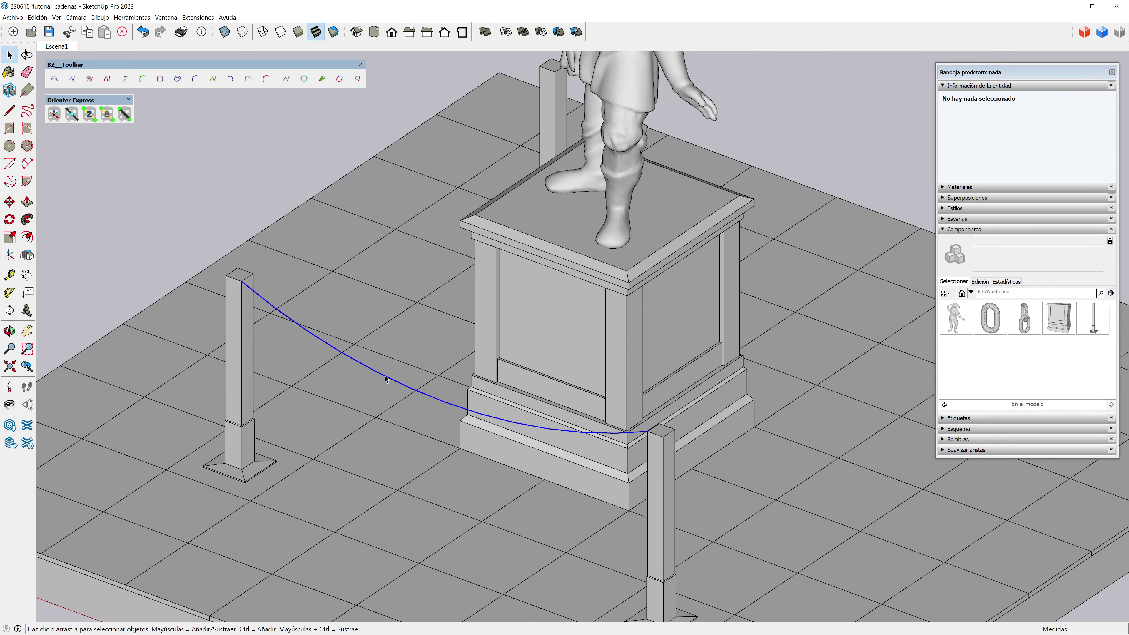
{"action": "right_click", "coordinate": [384, 376]}
{"action": "left_click", "coordinate": [426, 434]}
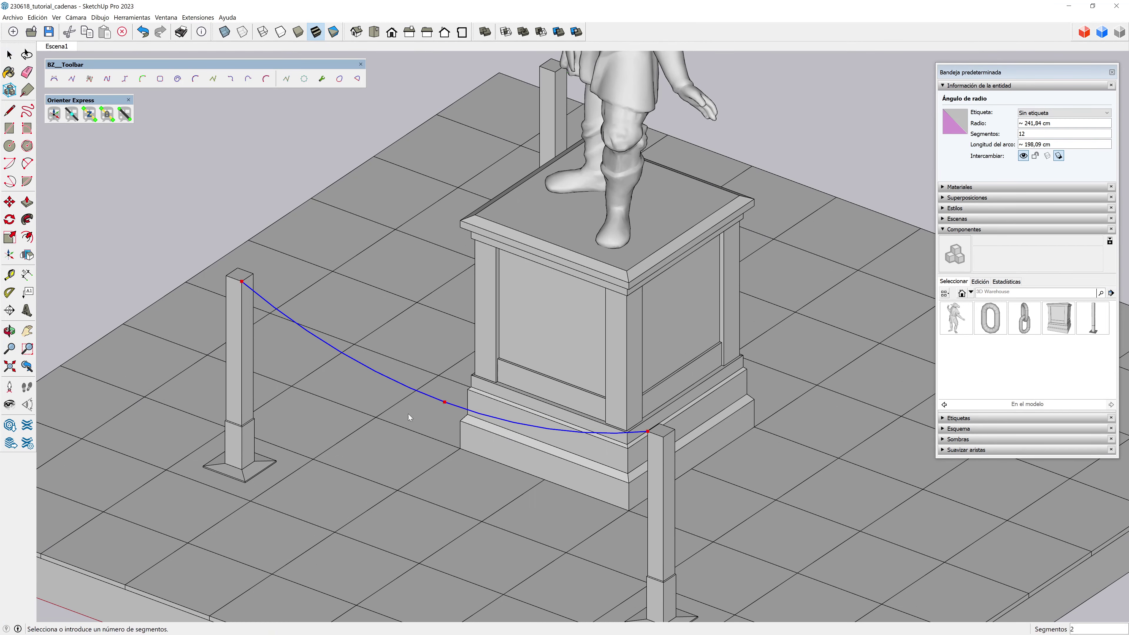
{"action": "scroll", "coordinate": [263, 295], "scroll_direction": "up", "scroll_amount": 2}
{"action": "scroll", "coordinate": [262, 295], "scroll_direction": "up", "scroll_amount": 3}
{"action": "scroll", "coordinate": [263, 295], "scroll_direction": "up", "scroll_amount": 3}
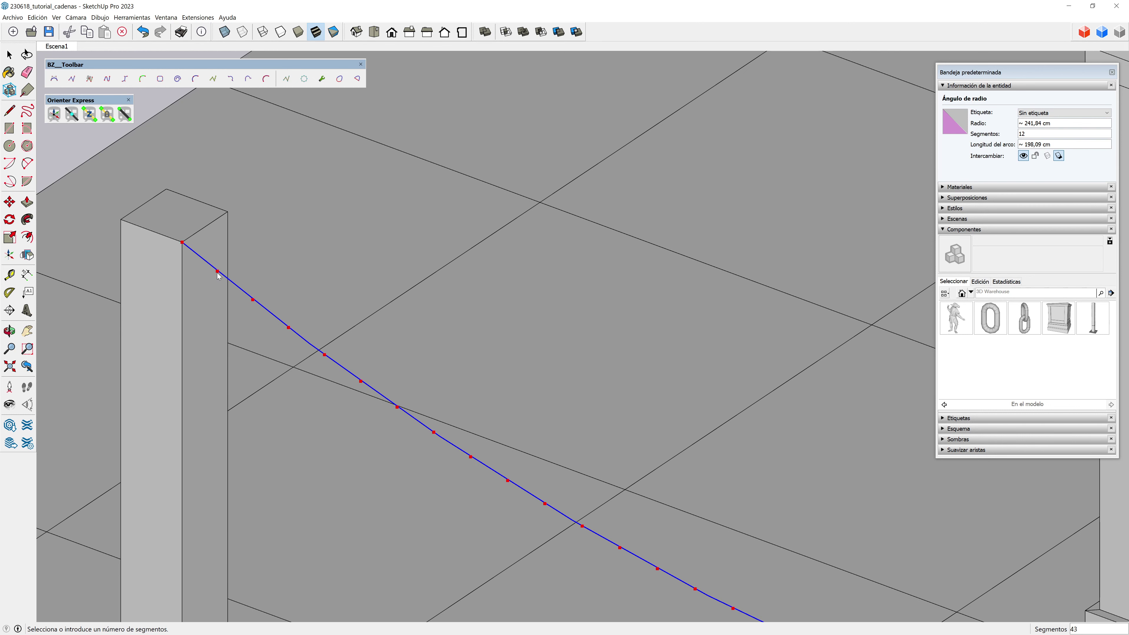
Step: Divide the sagging curve between the two posts into 43 equal segments
{"action": "left_click", "coordinate": [217, 276]}
{"action": "scroll", "coordinate": [231, 278], "scroll_direction": "down", "scroll_amount": 2}
{"action": "scroll", "coordinate": [243, 279], "scroll_direction": "down", "scroll_amount": 2}
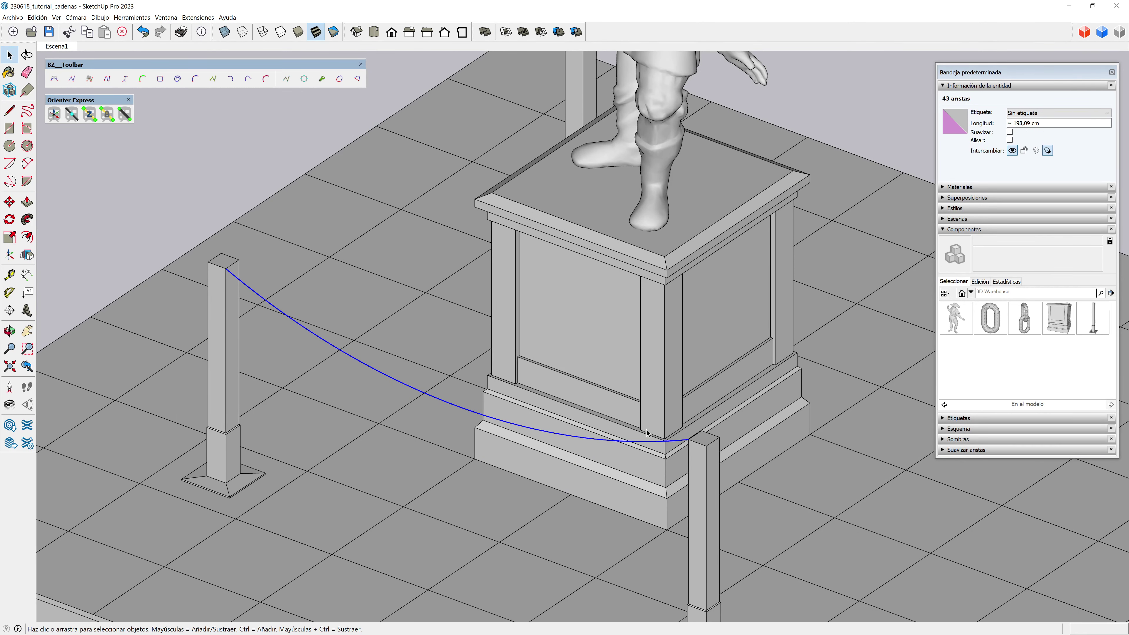
{"action": "scroll", "coordinate": [219, 302], "scroll_direction": "up", "scroll_amount": 1}
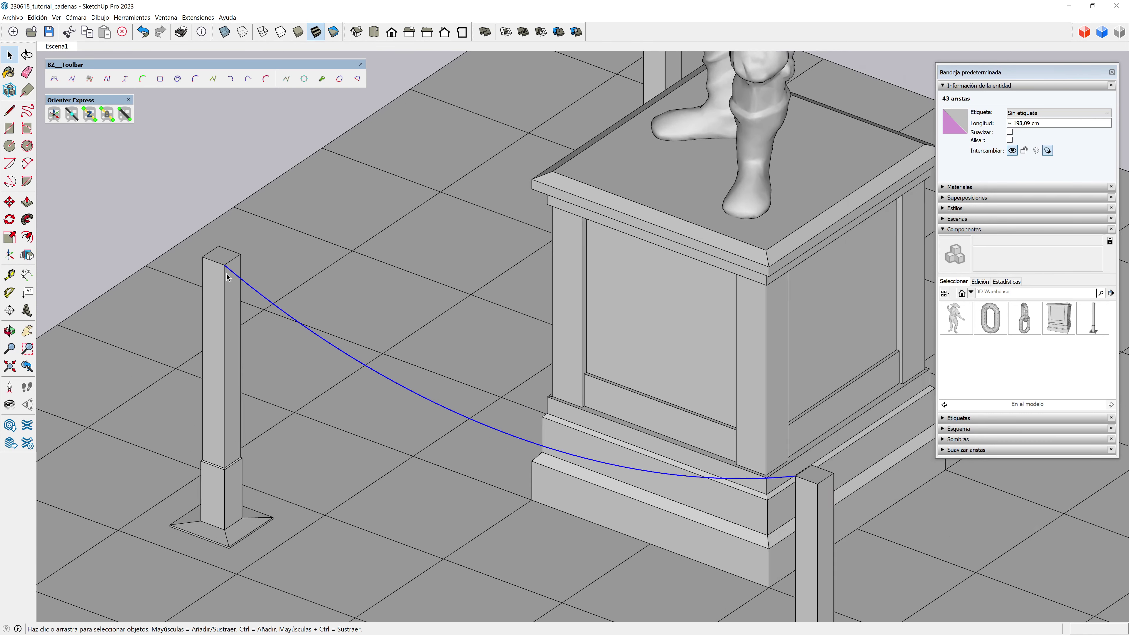
{"action": "scroll", "coordinate": [221, 271], "scroll_direction": "up", "scroll_amount": 3}
Step: Start a line at the post-top corner with the Line tool, then cancel it
{"action": "left_click", "coordinate": [10, 110]}
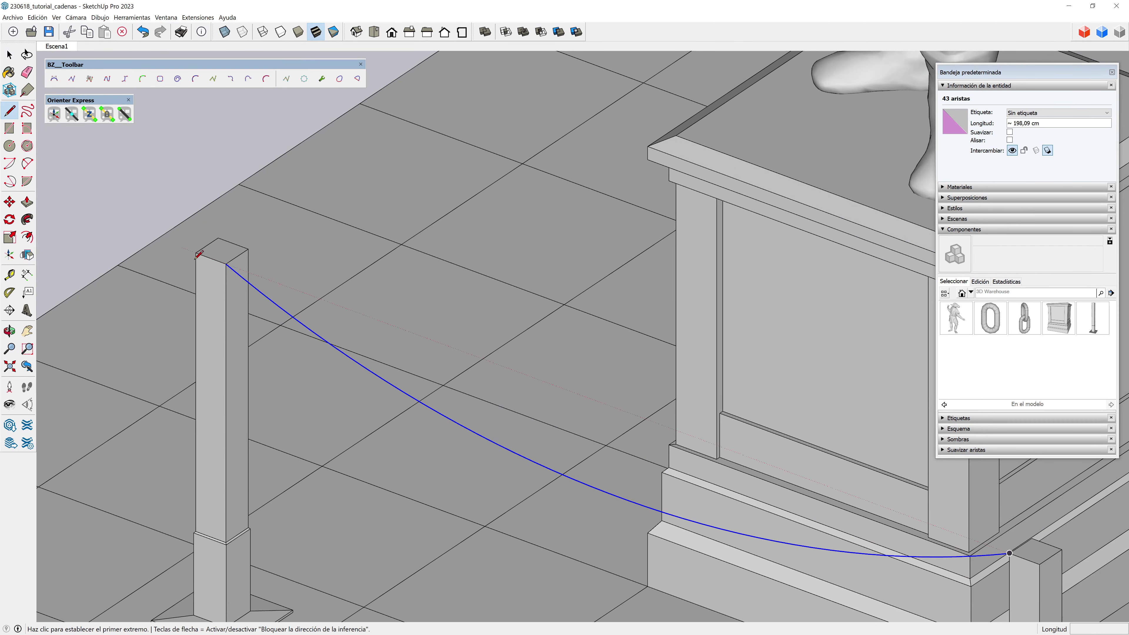
{"action": "scroll", "coordinate": [221, 252], "scroll_direction": "up", "scroll_amount": 2}
{"action": "left_click", "coordinate": [223, 252]}
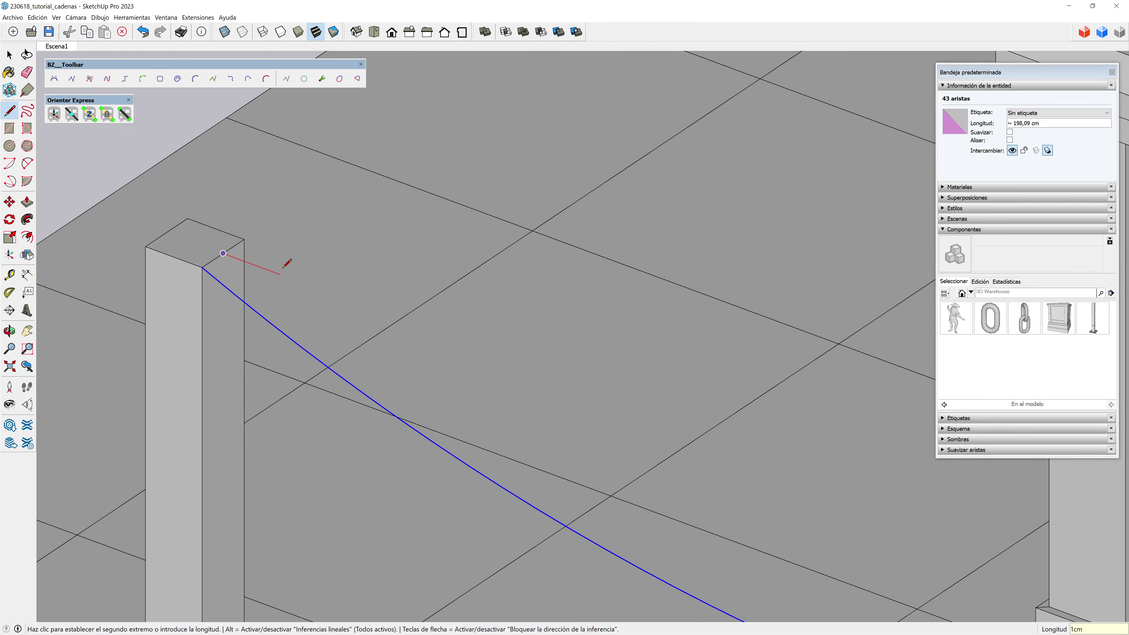
{"action": "key", "text": "space"}
{"action": "scroll", "coordinate": [225, 266], "scroll_direction": "up", "scroll_amount": 1}
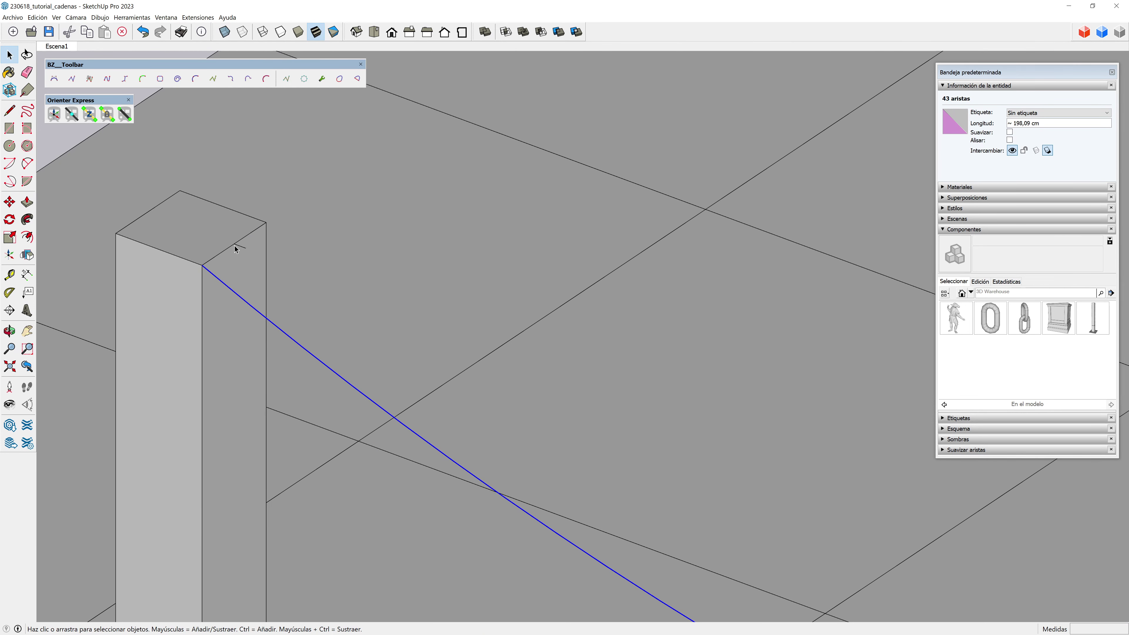
{"action": "scroll", "coordinate": [456, 264], "scroll_direction": "down", "scroll_amount": 3}
{"action": "scroll", "coordinate": [456, 264], "scroll_direction": "down", "scroll_amount": 3}
{"action": "scroll", "coordinate": [456, 264], "scroll_direction": "down", "scroll_amount": 3}
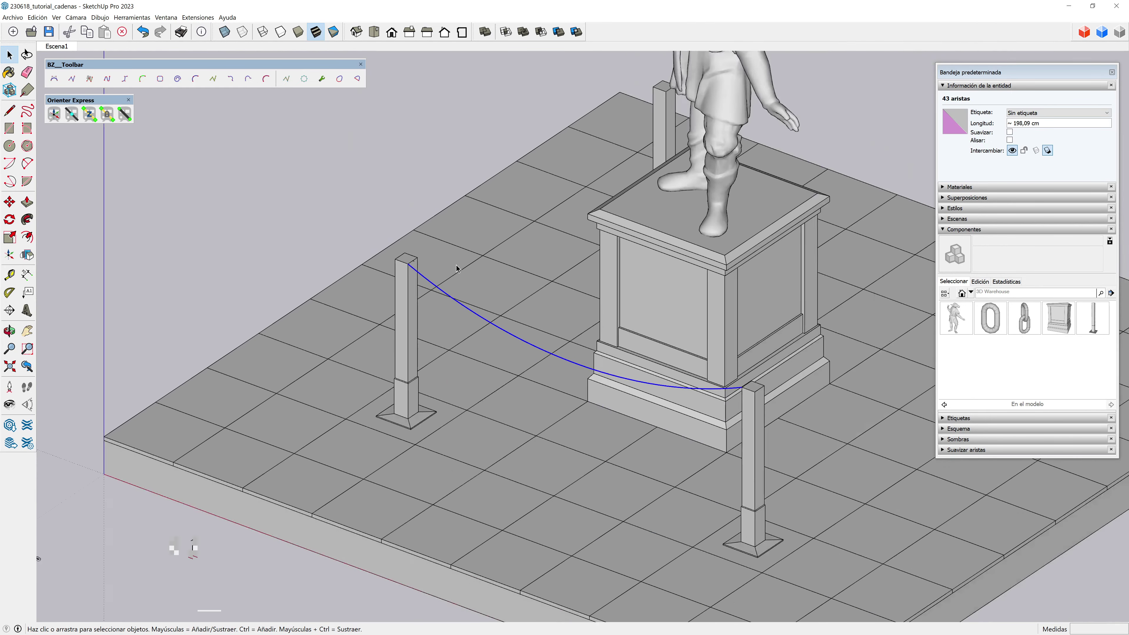
{"action": "scroll", "coordinate": [295, 344], "scroll_direction": "down", "scroll_amount": 1}
{"action": "scroll", "coordinate": [205, 353], "scroll_direction": "up", "scroll_amount": 1}
Step: Paste a copy of a spare chain link onto the left post top
{"action": "left_click", "coordinate": [149, 346]}
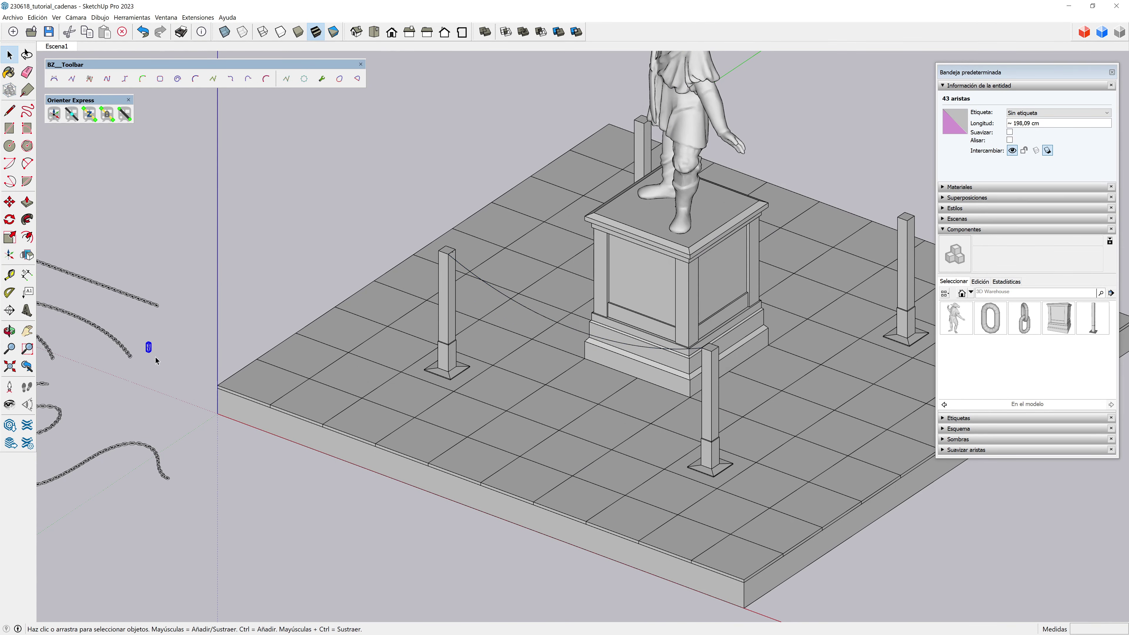
{"action": "scroll", "coordinate": [156, 360], "scroll_direction": "up", "scroll_amount": 1}
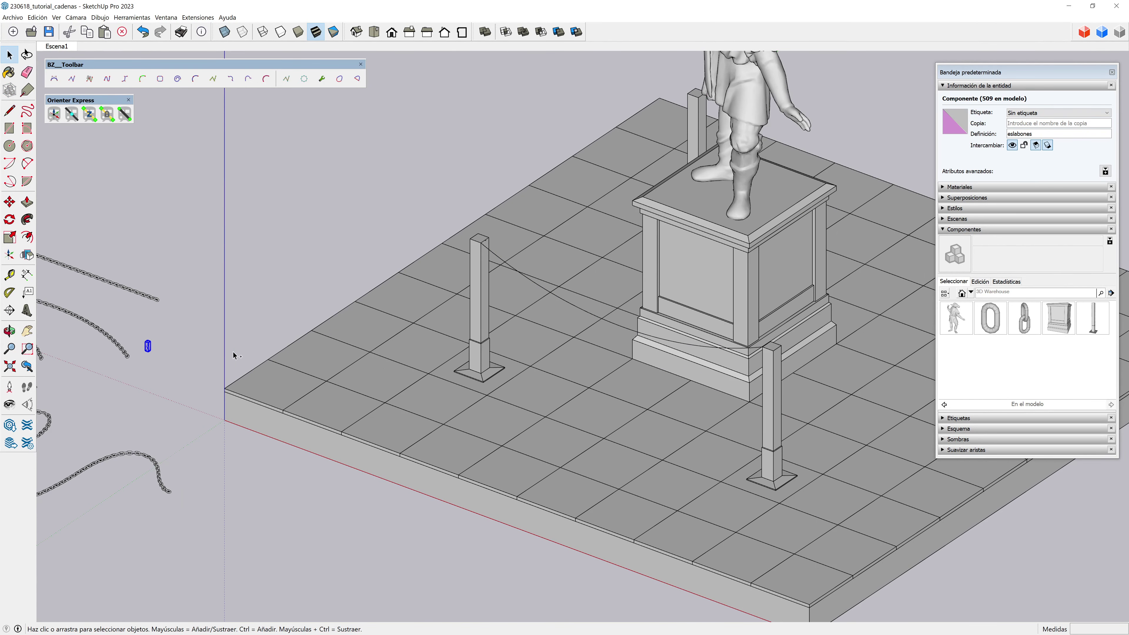
{"action": "scroll", "coordinate": [478, 242], "scroll_direction": "up", "scroll_amount": 2}
{"action": "scroll", "coordinate": [471, 213], "scroll_direction": "up", "scroll_amount": 2}
{"action": "scroll", "coordinate": [474, 231], "scroll_direction": "up", "scroll_amount": 1}
{"action": "key", "text": "ctrl+v"}
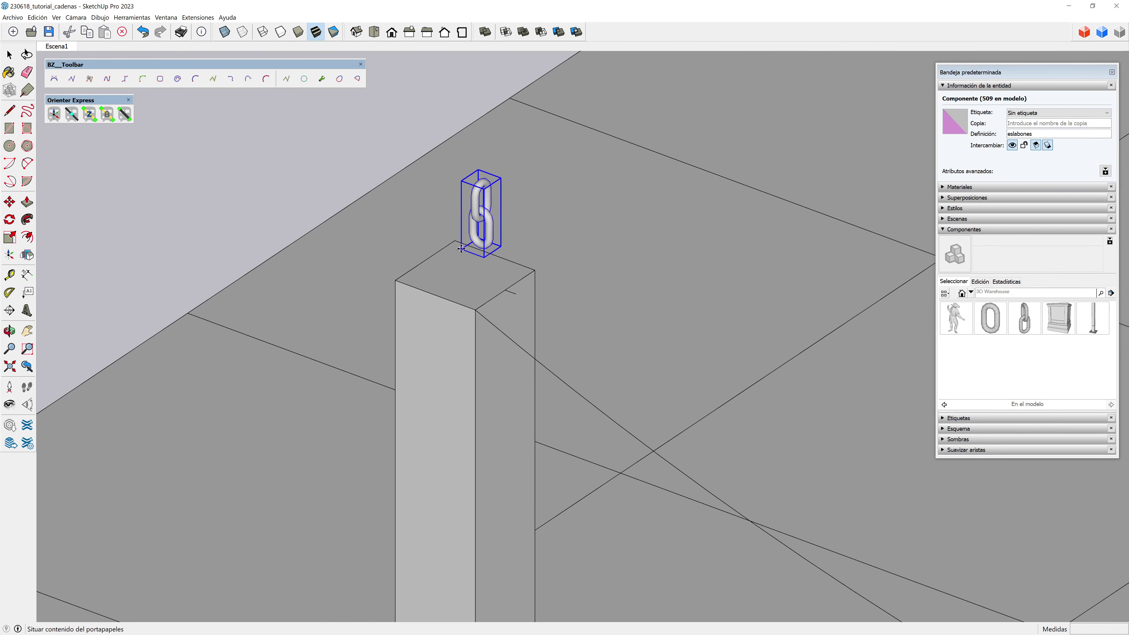
{"action": "left_click", "coordinate": [475, 250]}
{"action": "scroll", "coordinate": [462, 253], "scroll_direction": "down", "scroll_amount": 1}
{"action": "scroll", "coordinate": [454, 257], "scroll_direction": "down", "scroll_amount": 1}
{"action": "scroll", "coordinate": [453, 256], "scroll_direction": "up", "scroll_amount": 1}
Step: Copy the link beside itself and rotate the copy a quarter turn
{"action": "key", "text": "m"}
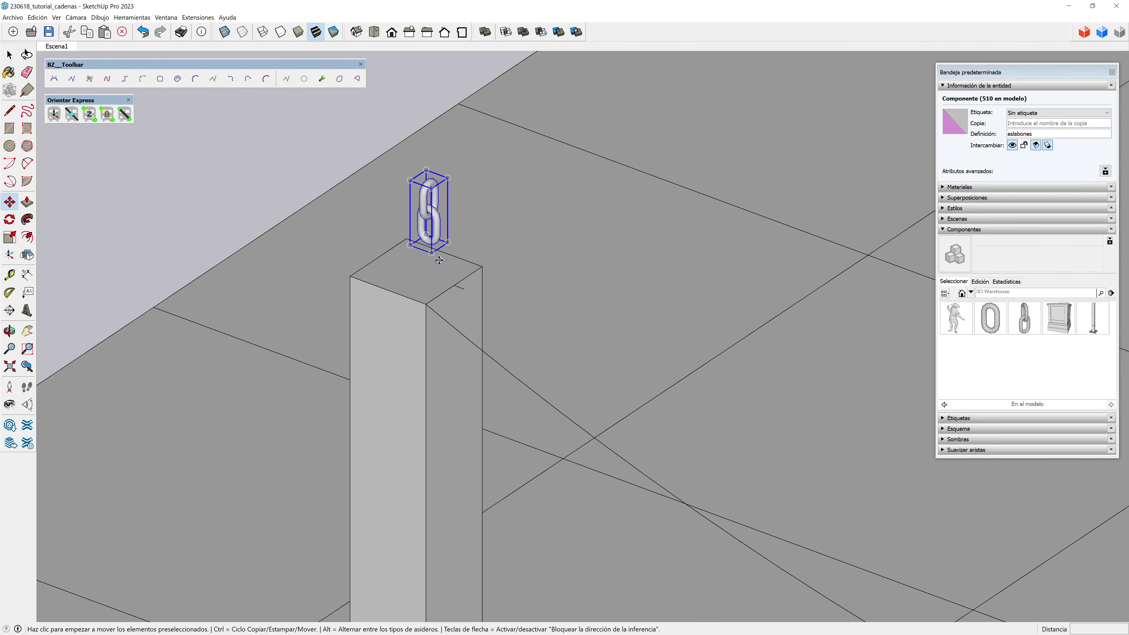
{"action": "left_click_drag", "start_coordinate": [436, 256], "coordinate": [401, 241], "text": "ctrl"}
{"action": "key", "text": "space"}
{"action": "right_click", "coordinate": [401, 241]}
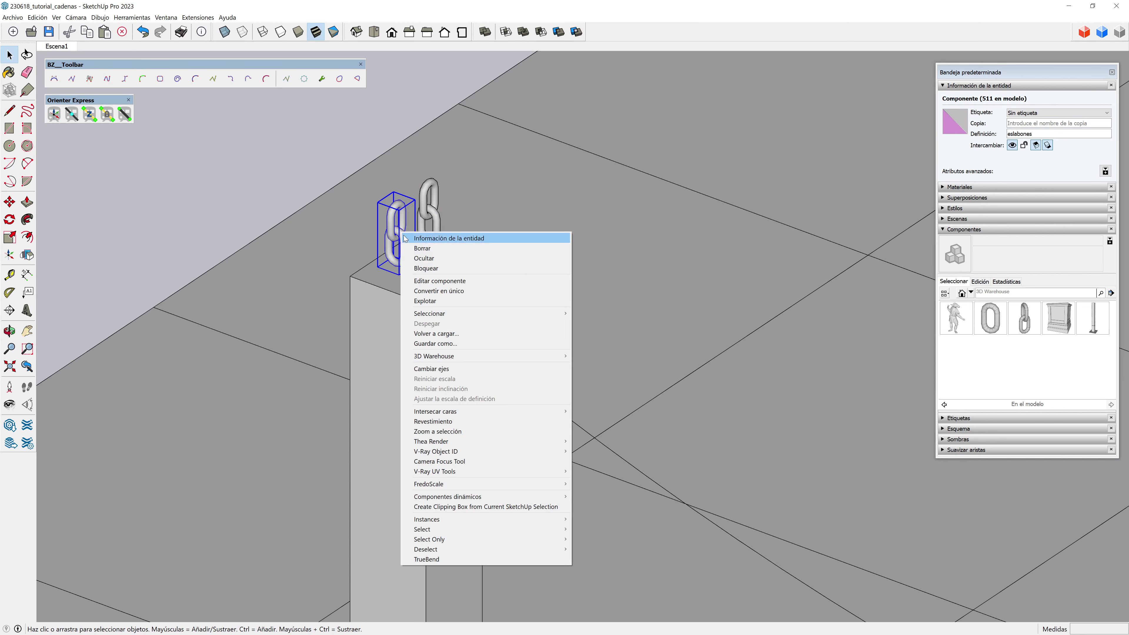
{"action": "left_click", "coordinate": [437, 299]}
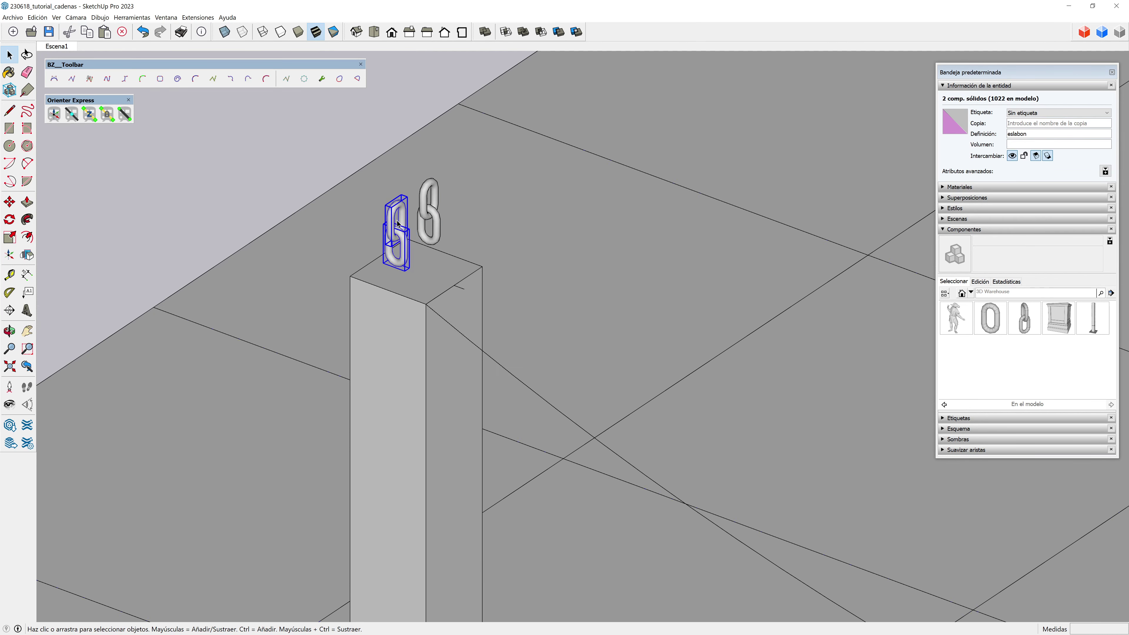
{"action": "key", "text": "ctrl+z"}
{"action": "key", "text": "ctrl+y"}
Step: Reorient the left link onto the short post-top edge with Orienter Express so it lies flat
{"action": "left_click", "coordinate": [469, 300]}
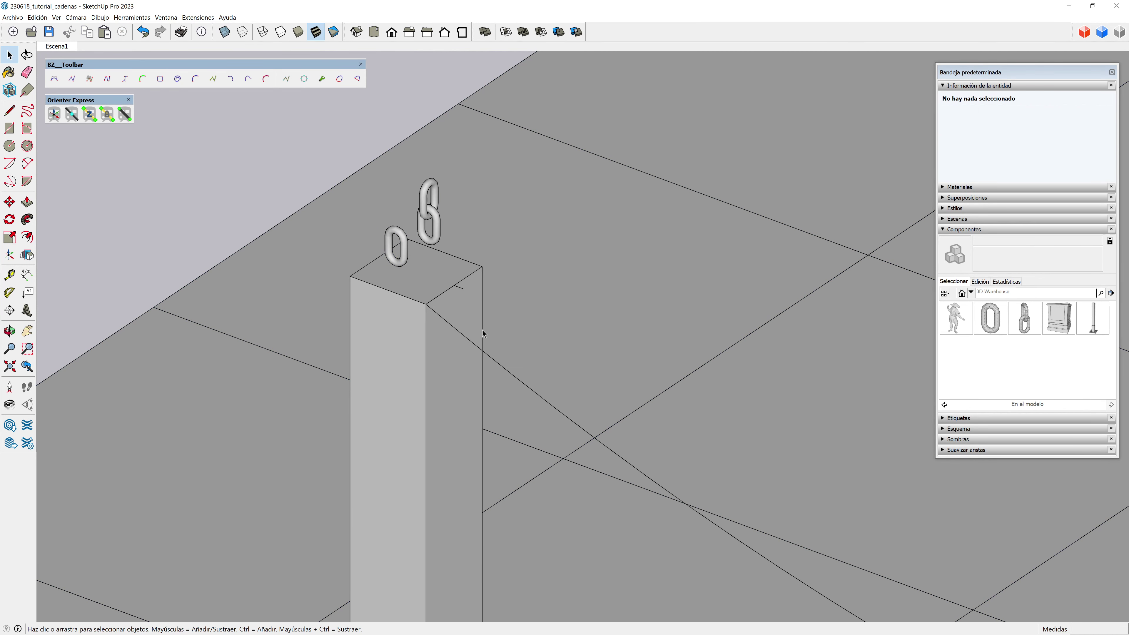
{"action": "scroll", "coordinate": [464, 294], "scroll_direction": "up", "scroll_amount": 1}
{"action": "left_click", "coordinate": [455, 285]}
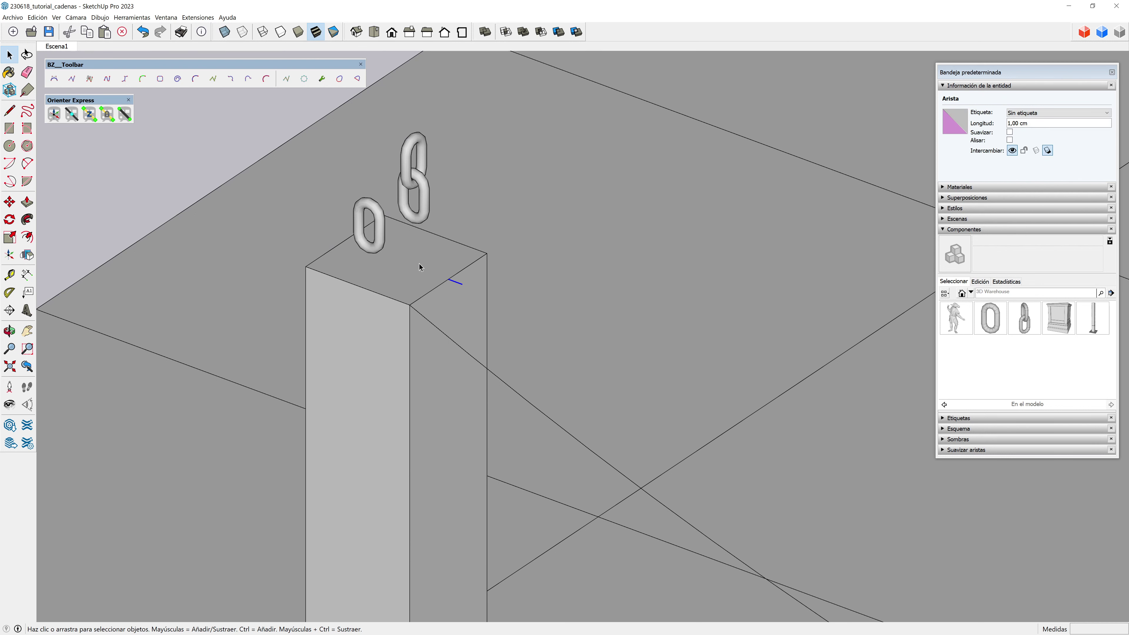
{"action": "left_click", "coordinate": [381, 235], "text": "shift"}
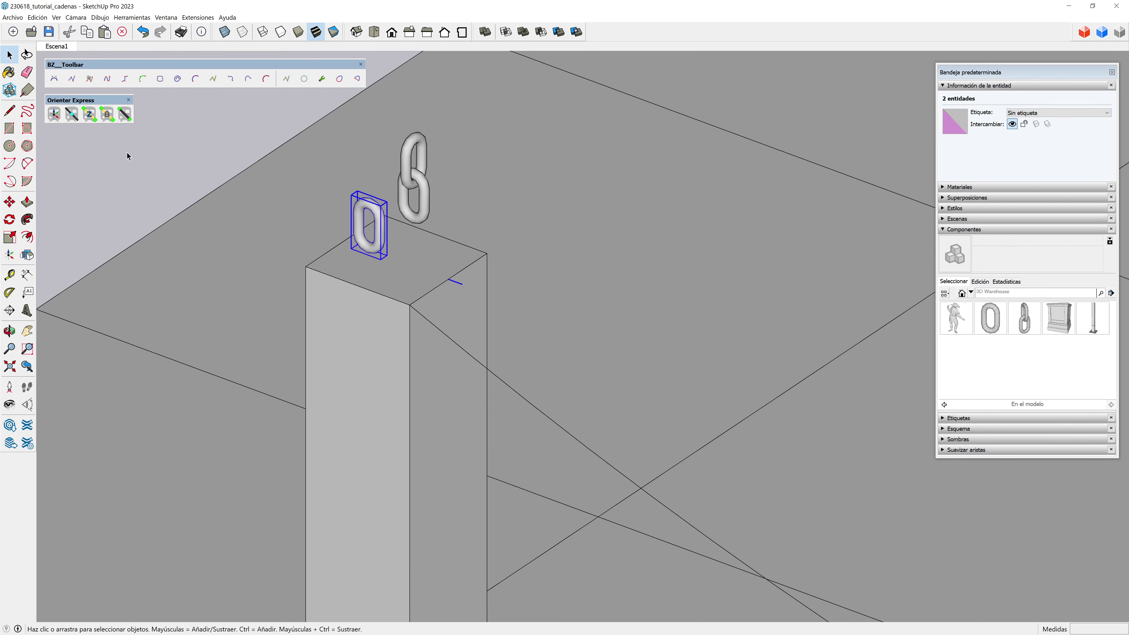
{"action": "left_click", "coordinate": [72, 114]}
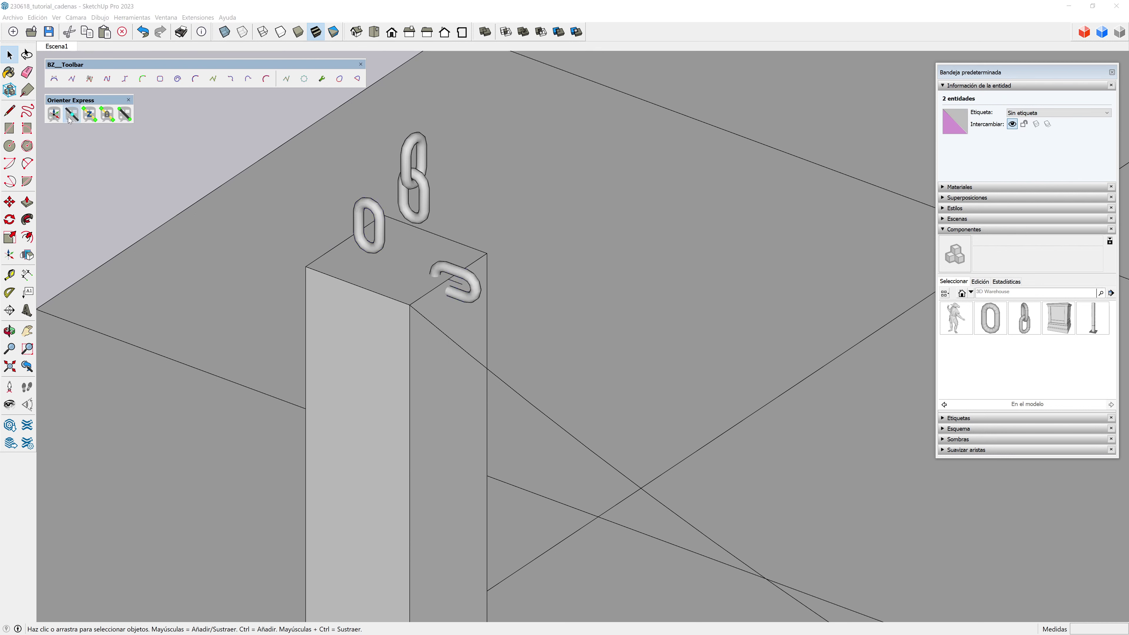
{"action": "scroll", "coordinate": [472, 301], "scroll_direction": "up", "scroll_amount": 2}
{"action": "scroll", "coordinate": [477, 303], "scroll_direction": "up", "scroll_amount": 2}
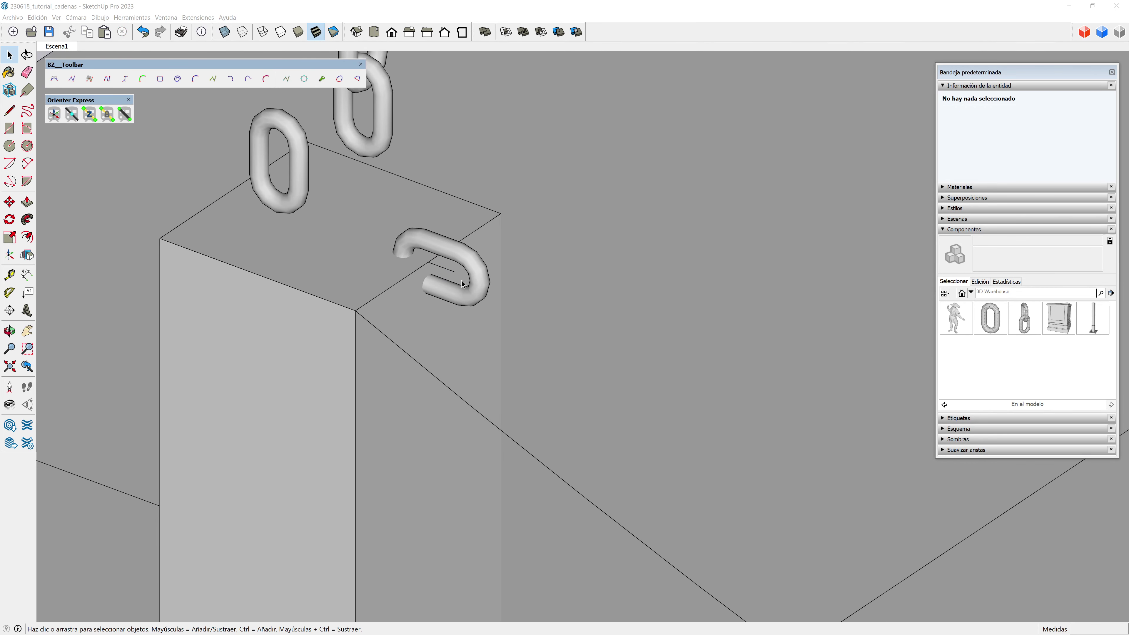
{"action": "scroll", "coordinate": [400, 339], "scroll_direction": "down", "scroll_amount": 3}
{"action": "scroll", "coordinate": [363, 335], "scroll_direction": "down", "scroll_amount": 1}
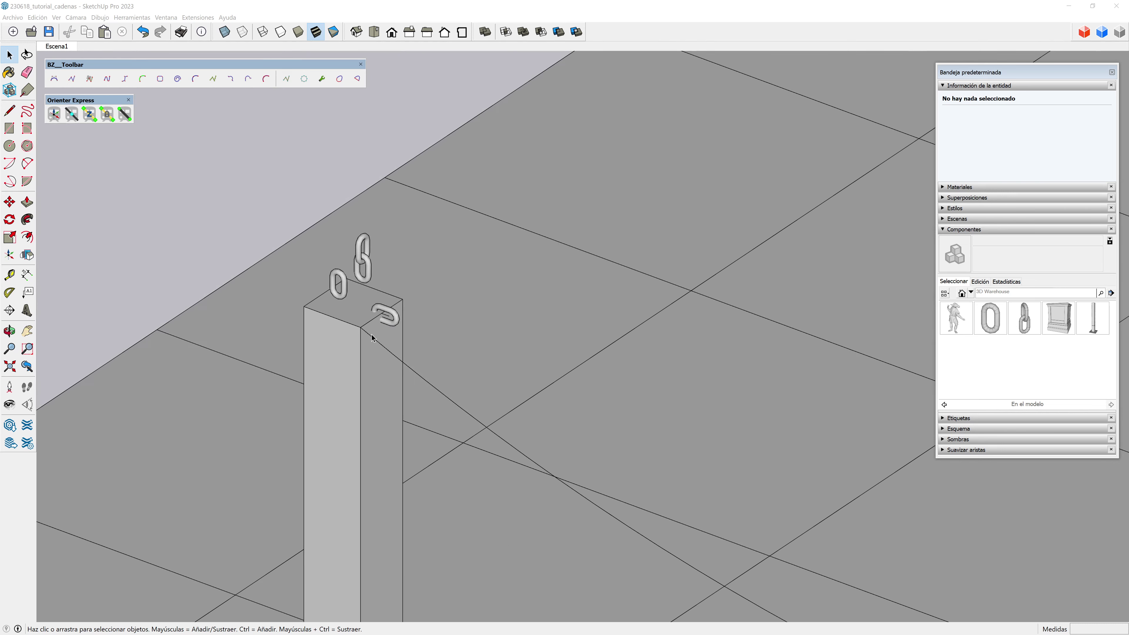
Step: Scale the hanging curve about its centre to roughly 196,14 cm
{"action": "scroll", "coordinate": [240, 273], "scroll_direction": "down", "scroll_amount": 3}
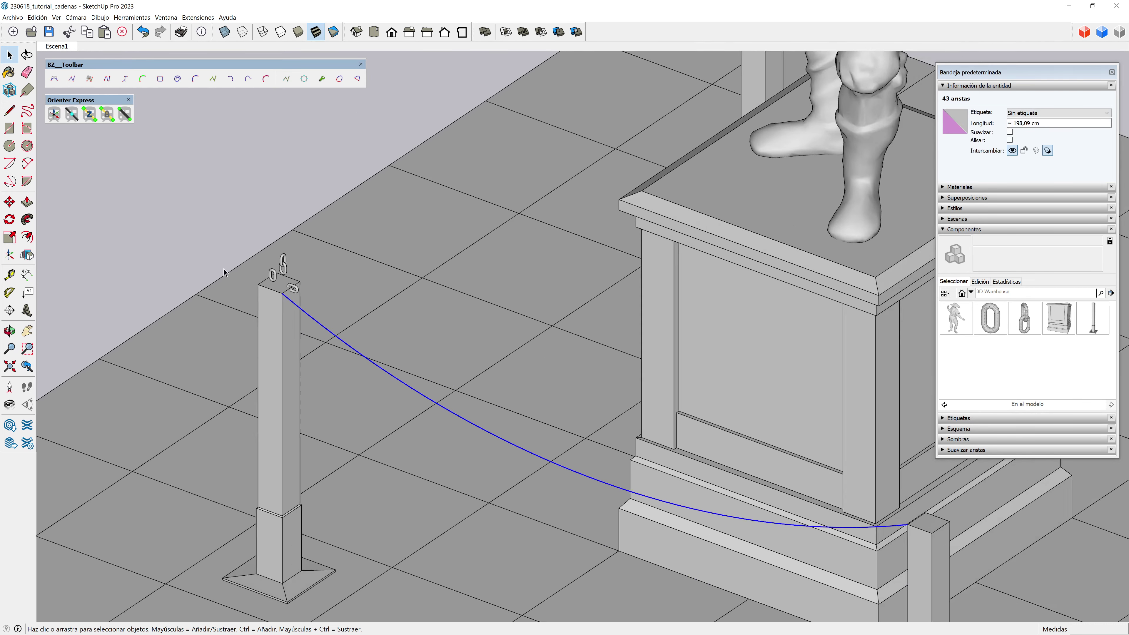
{"action": "scroll", "coordinate": [223, 272], "scroll_direction": "up", "scroll_amount": 3}
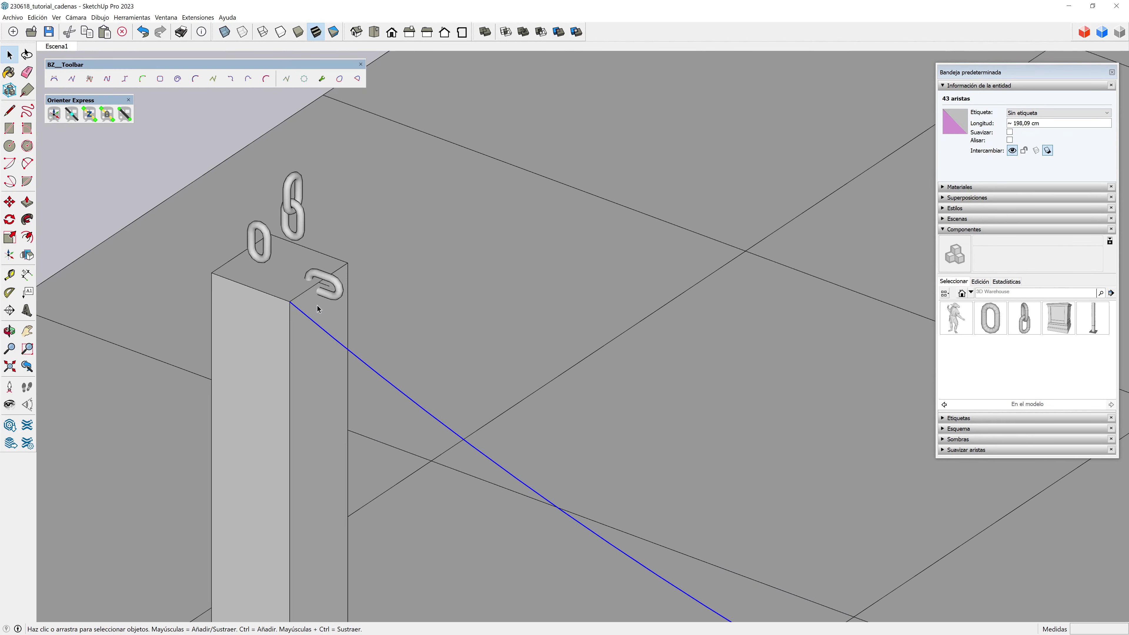
{"action": "scroll", "coordinate": [244, 246], "scroll_direction": "down", "scroll_amount": 2}
{"action": "key", "text": "s"}
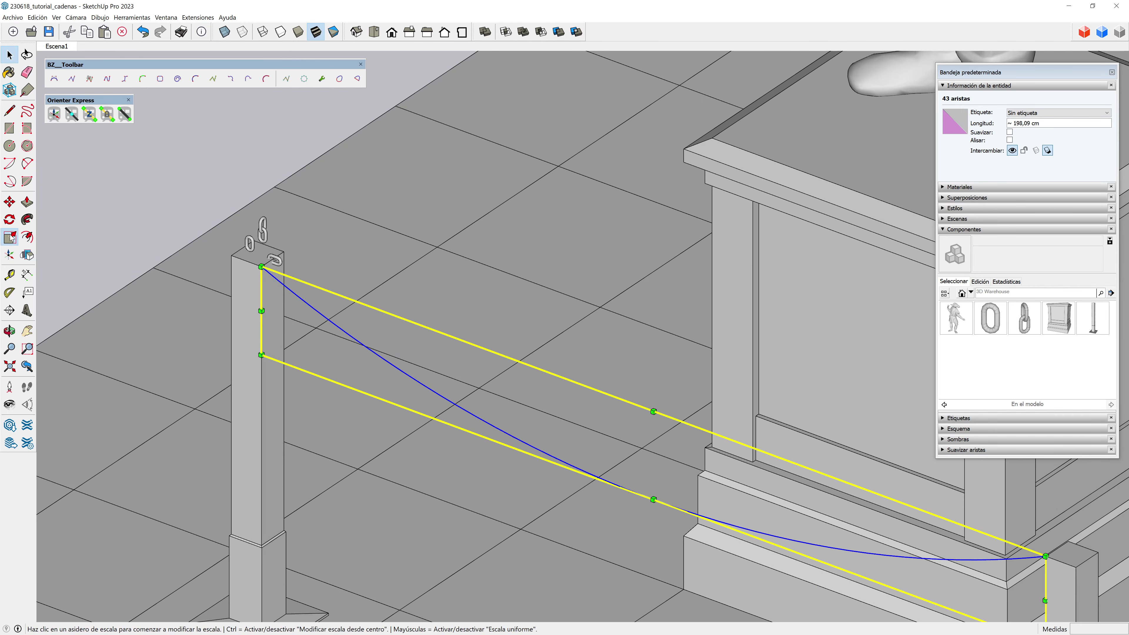
{"action": "scroll", "coordinate": [249, 267], "scroll_direction": "down", "scroll_amount": 1}
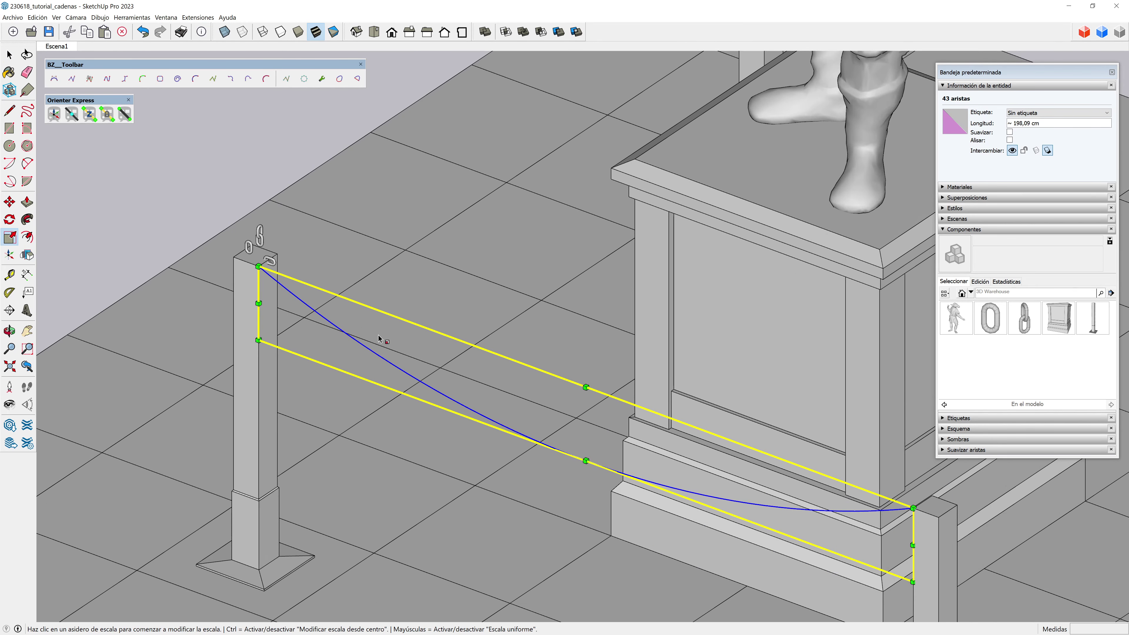
{"action": "key", "text": "ctrl"}
{"action": "scroll", "coordinate": [261, 306], "scroll_direction": "up", "scroll_amount": 1}
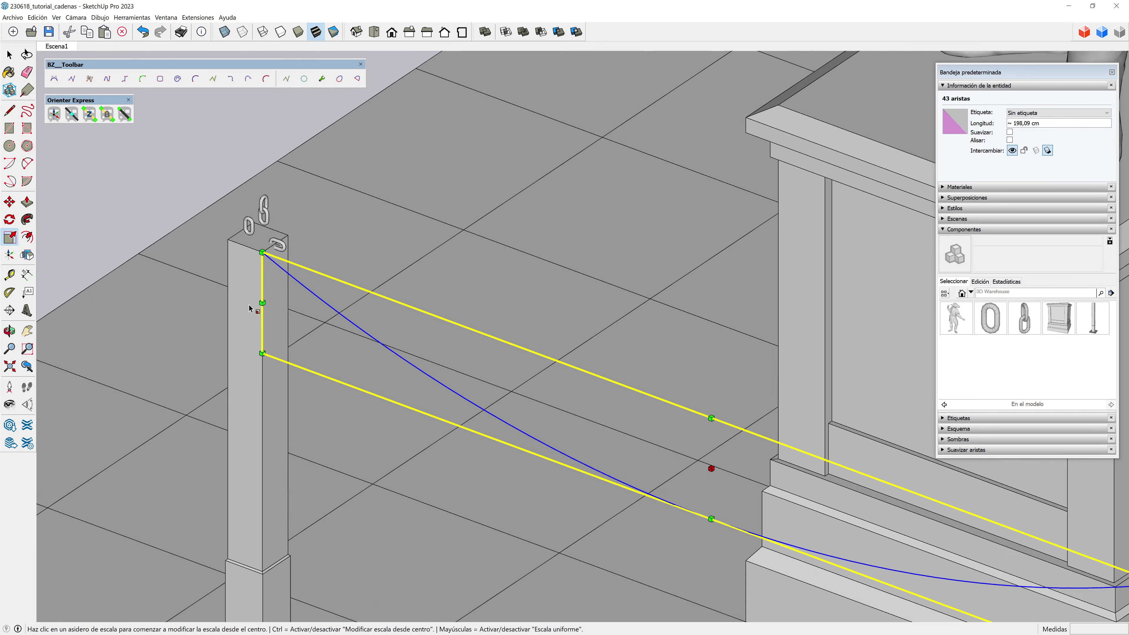
{"action": "left_click", "coordinate": [263, 303]}
{"action": "scroll", "coordinate": [263, 303], "scroll_direction": "down", "scroll_amount": 1}
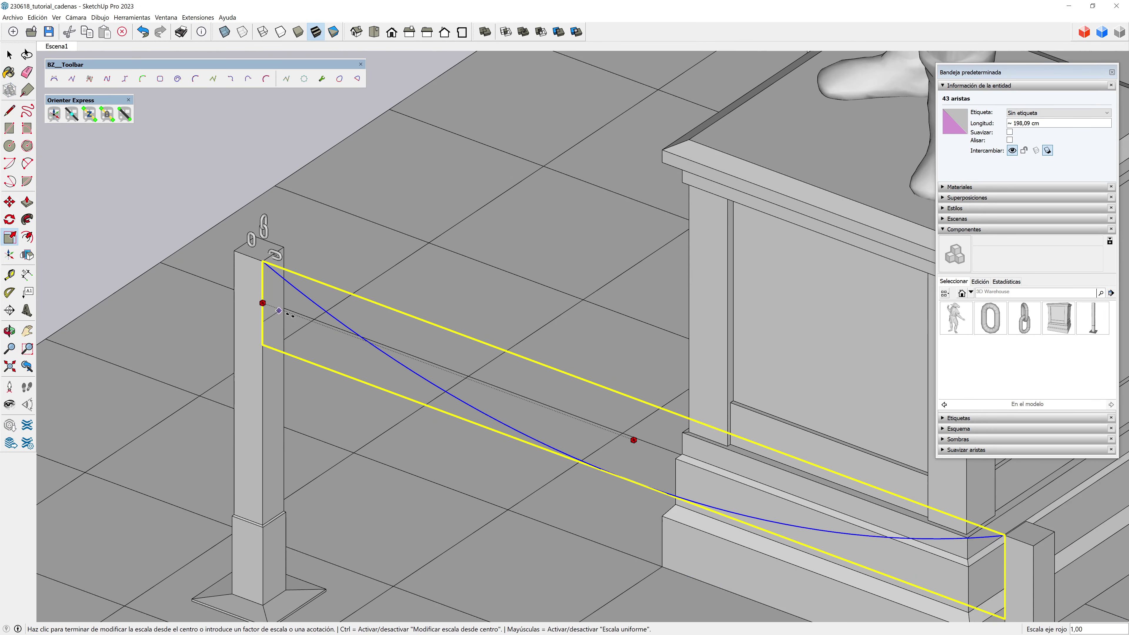
{"action": "scroll", "coordinate": [285, 253], "scroll_direction": "up", "scroll_amount": 2}
{"action": "scroll", "coordinate": [291, 249], "scroll_direction": "up", "scroll_amount": 2}
{"action": "scroll", "coordinate": [291, 249], "scroll_direction": "up", "scroll_amount": 1}
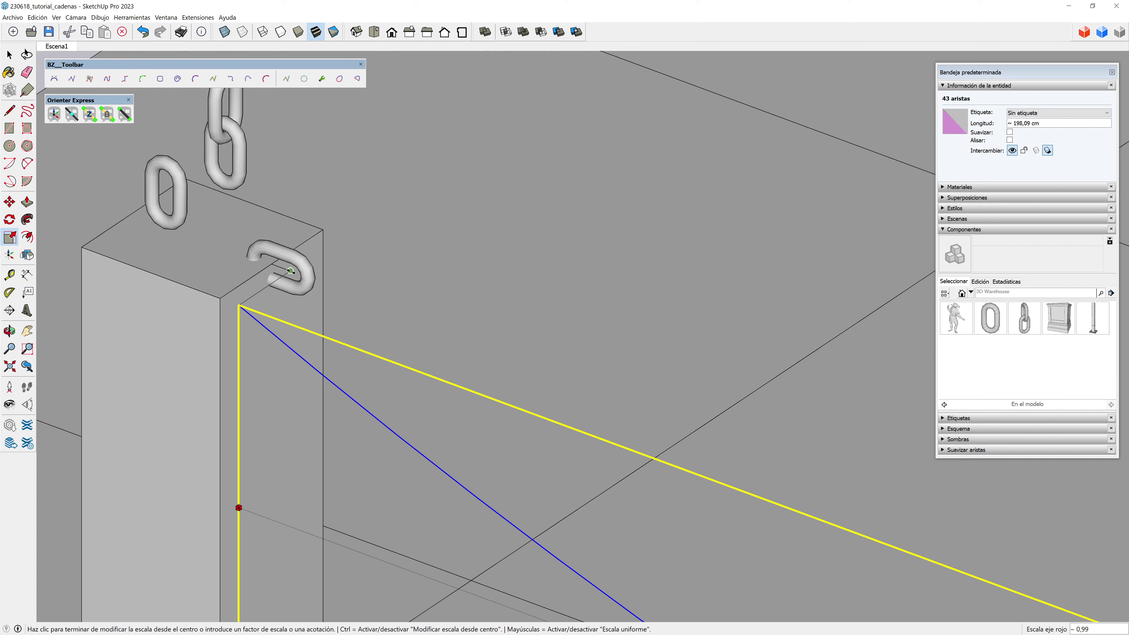
{"action": "left_click", "coordinate": [239, 308]}
{"action": "key", "text": "space"}
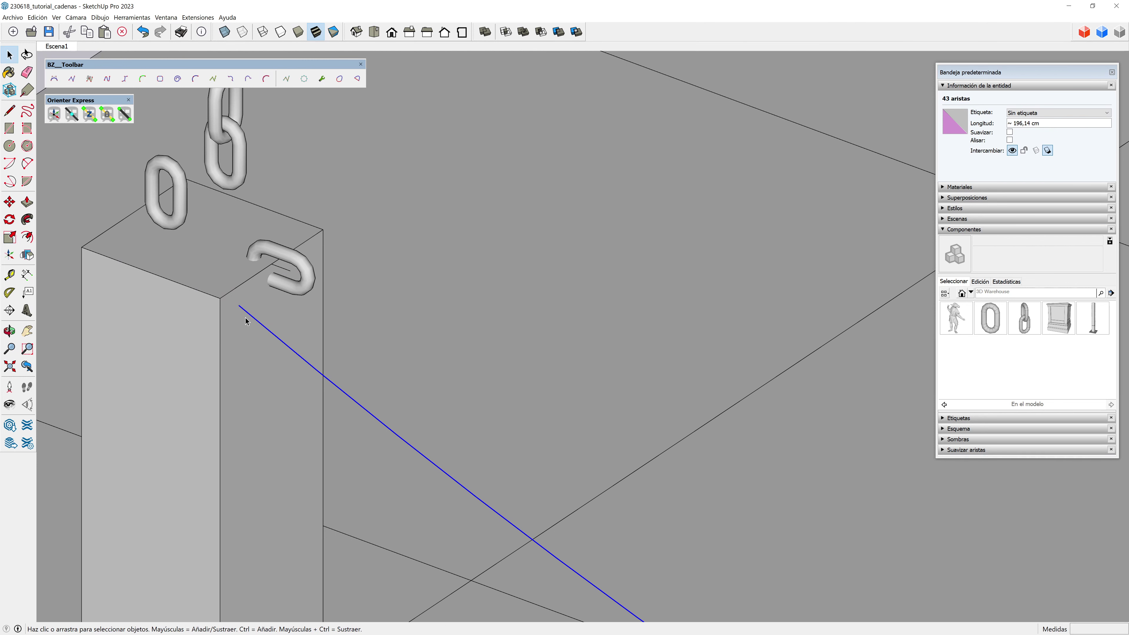
Step: Zoom out to check that the curve reaches the far post
{"action": "scroll", "coordinate": [285, 310], "scroll_direction": "down", "scroll_amount": 2}
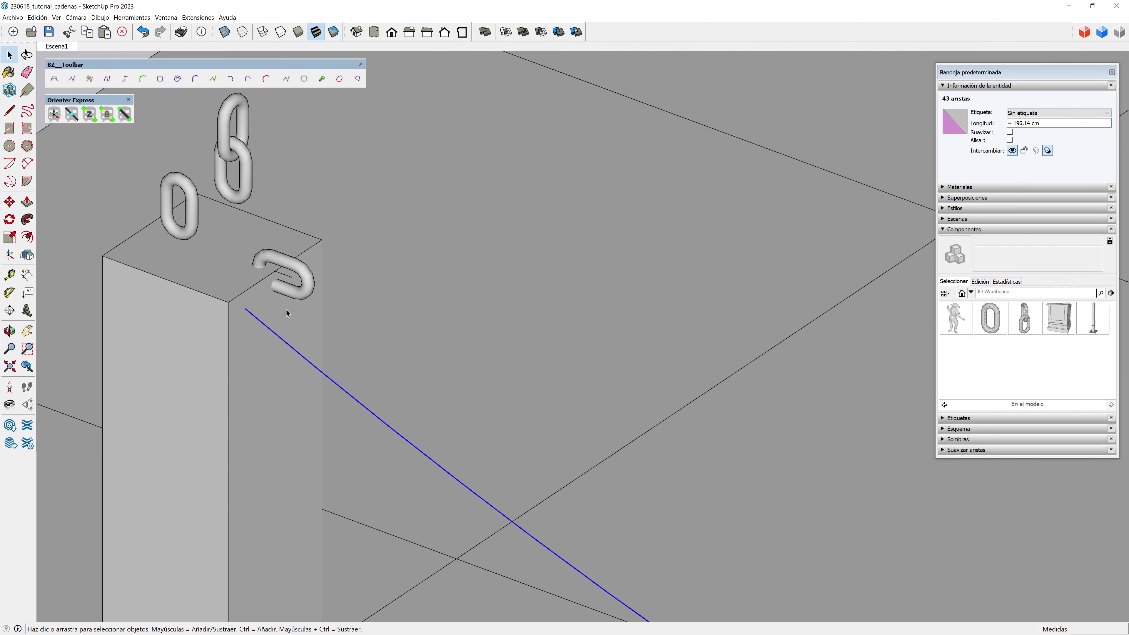
{"action": "scroll", "coordinate": [222, 284], "scroll_direction": "down", "scroll_amount": 2}
{"action": "scroll", "coordinate": [179, 273], "scroll_direction": "down", "scroll_amount": 1}
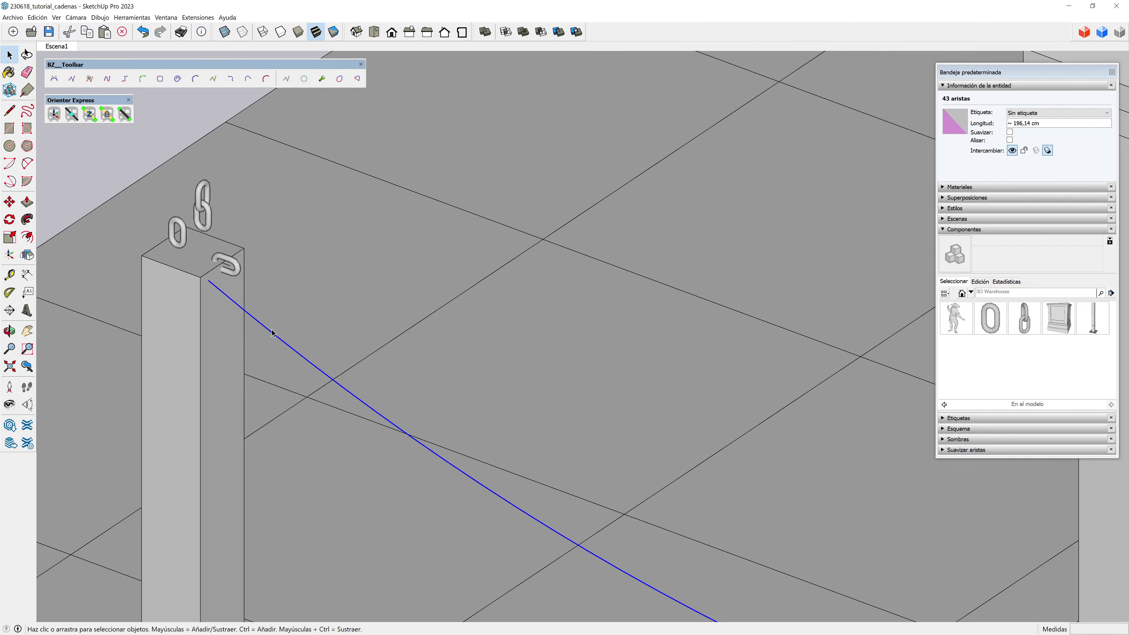
{"action": "scroll", "coordinate": [273, 333], "scroll_direction": "down", "scroll_amount": 2}
{"action": "scroll", "coordinate": [214, 267], "scroll_direction": "down", "scroll_amount": 1}
{"action": "scroll", "coordinate": [196, 238], "scroll_direction": "down", "scroll_amount": 1}
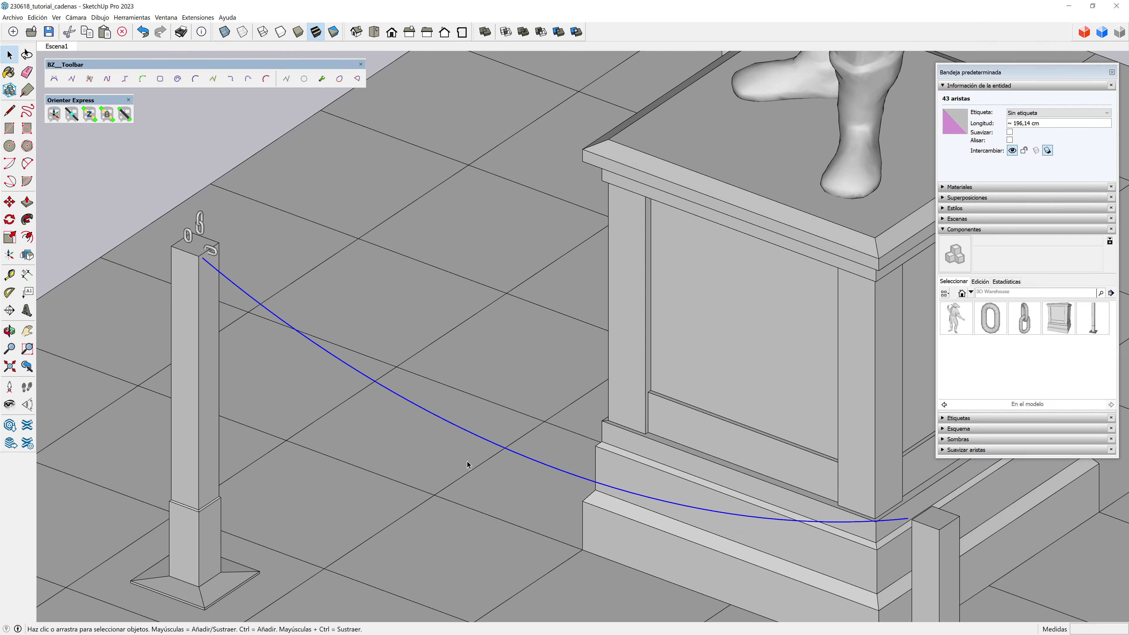
Step: Fill the curve with chain links using Orienter Express Center Placement
{"action": "left_click", "coordinate": [200, 223], "text": "shift"}
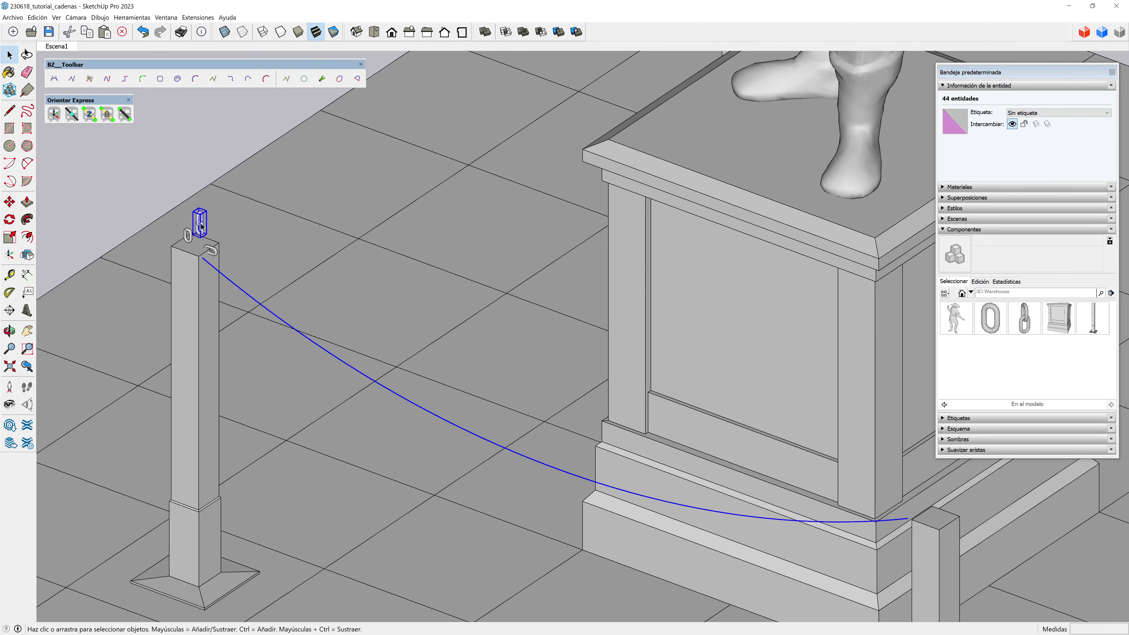
{"action": "left_click", "coordinate": [72, 115]}
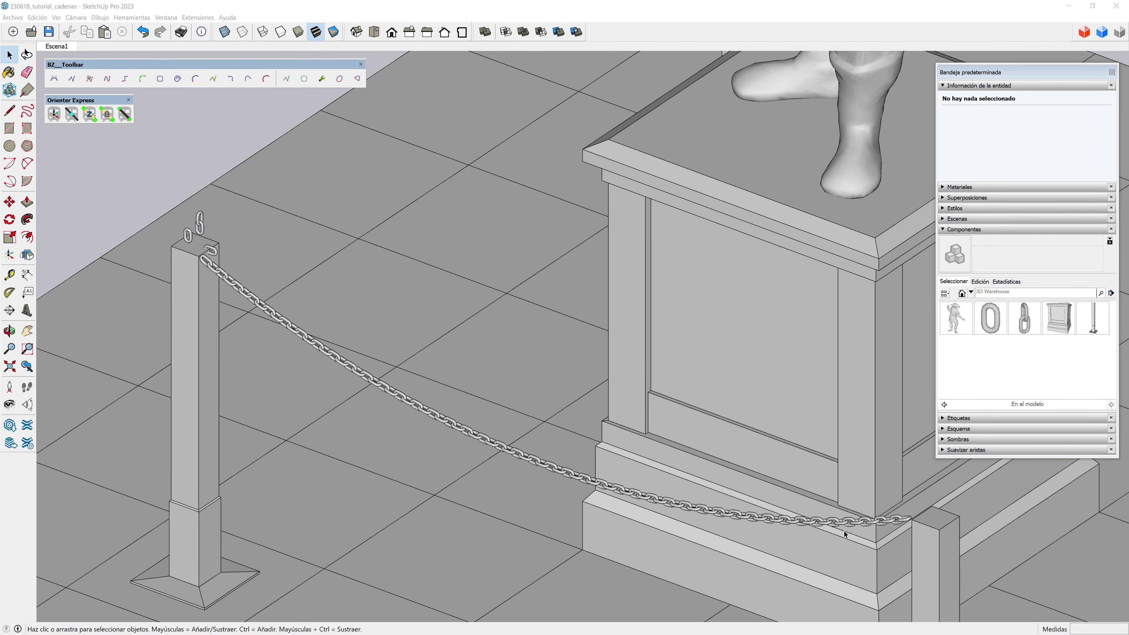
{"action": "scroll", "coordinate": [237, 288], "scroll_direction": "up", "scroll_amount": 3}
{"action": "scroll", "coordinate": [177, 264], "scroll_direction": "up", "scroll_amount": 3}
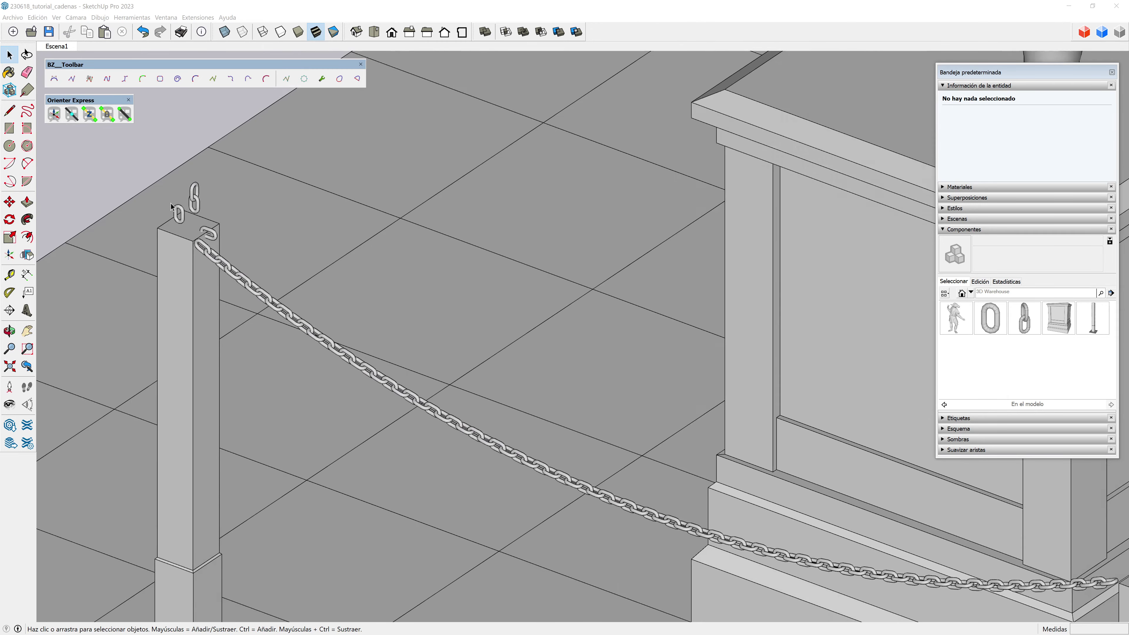
{"action": "scroll", "coordinate": [182, 218], "scroll_direction": "up", "scroll_amount": 2}
Step: Delete the two loose links on the post top and begin a Move copy of the hook link
{"action": "left_click", "coordinate": [183, 216]}
{"action": "left_click", "coordinate": [205, 193], "text": "shift"}
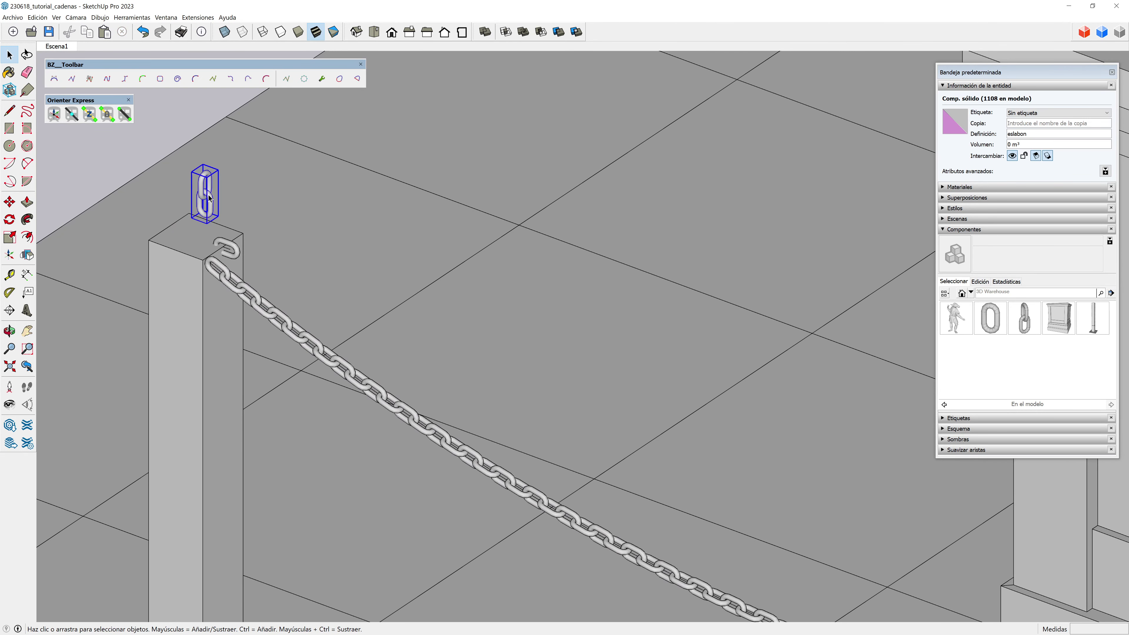
{"action": "key", "text": "Delete"}
{"action": "scroll", "coordinate": [238, 250], "scroll_direction": "up", "scroll_amount": 1}
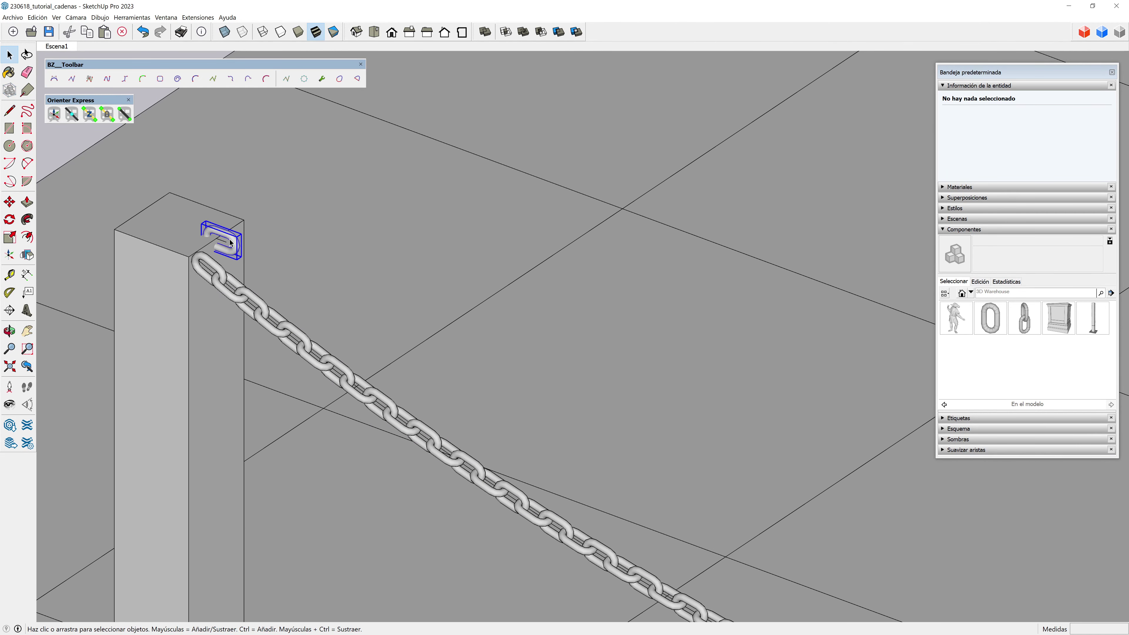
{"action": "left_click", "coordinate": [230, 242]}
{"action": "key", "text": "m"}
{"action": "key", "text": "ctrl"}
Step: Place a copy of the hook link on the far post's top
{"action": "left_click", "coordinate": [244, 220]}
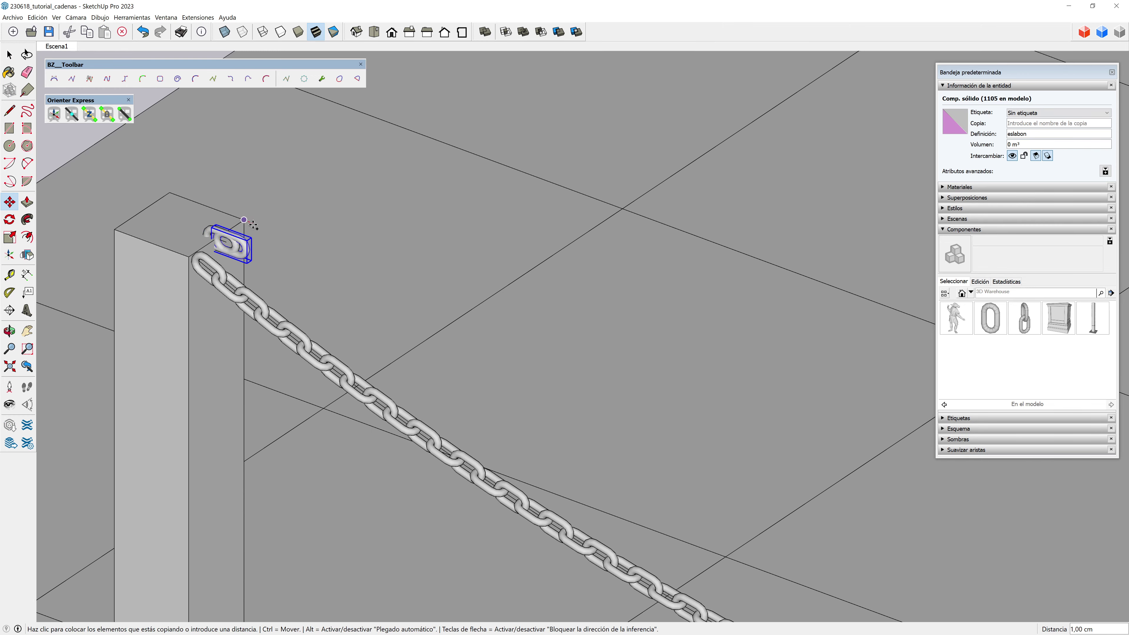
{"action": "scroll", "coordinate": [178, 186], "scroll_direction": "down", "scroll_amount": 3}
{"action": "scroll", "coordinate": [172, 182], "scroll_direction": "down", "scroll_amount": 3}
{"action": "scroll", "coordinate": [711, 400], "scroll_direction": "up", "scroll_amount": 3}
{"action": "scroll", "coordinate": [694, 400], "scroll_direction": "up", "scroll_amount": 3}
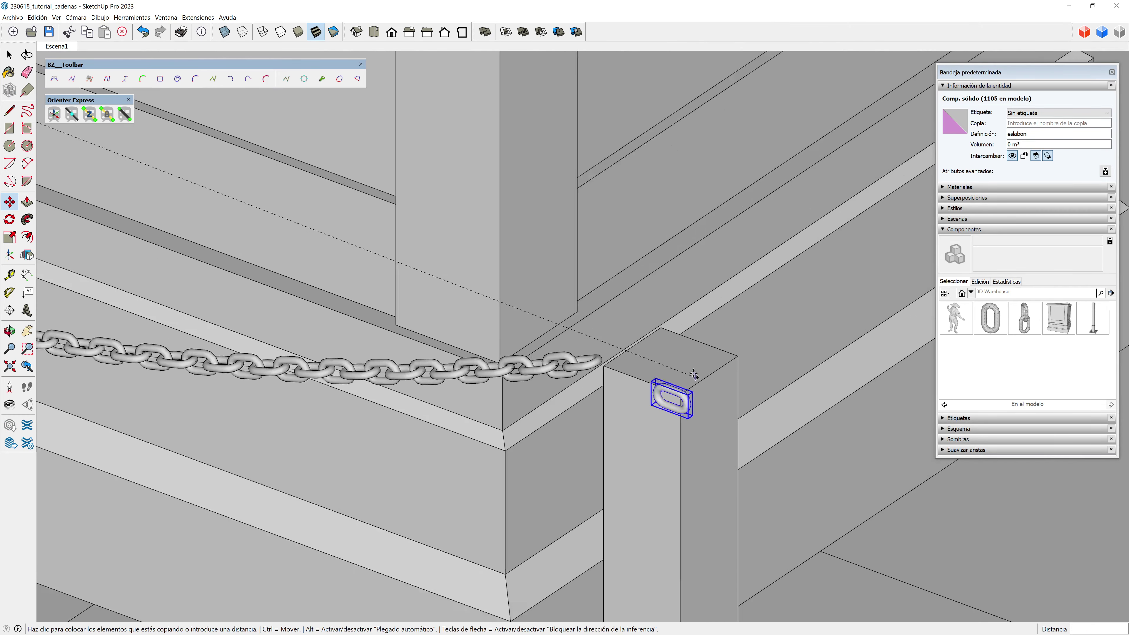
{"action": "scroll", "coordinate": [644, 351], "scroll_direction": "up", "scroll_amount": 3}
{"action": "middle_click_drag", "start_coordinate": [658, 320], "coordinate": [647, 316]}
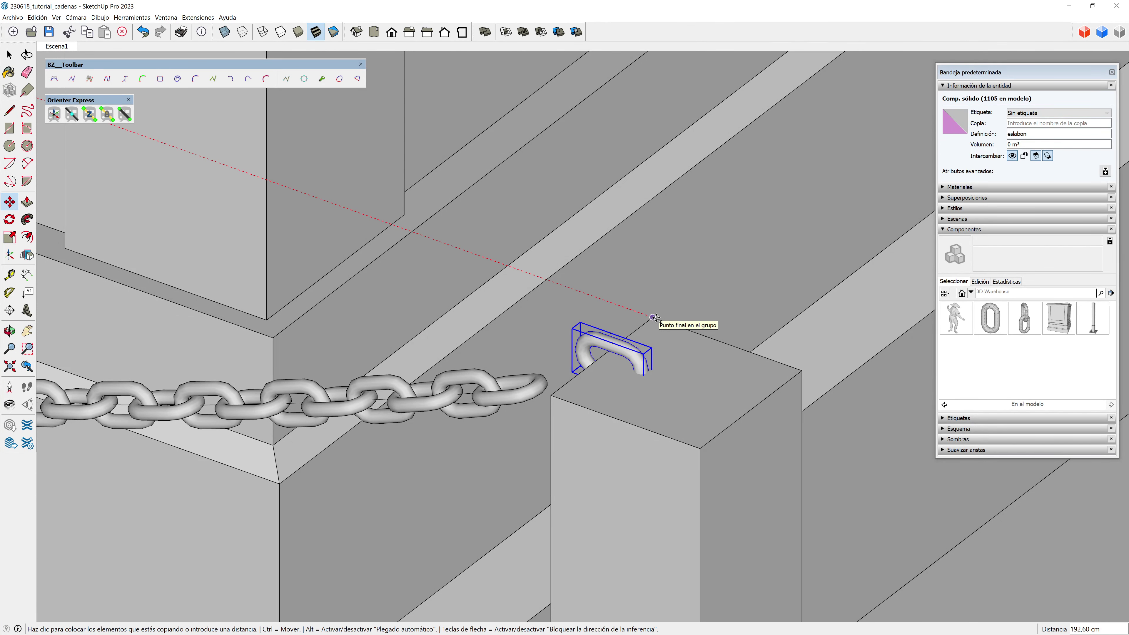
{"action": "left_click", "coordinate": [653, 317]}
Step: Window-select the 86-piece vertical chain hanging down the other post
{"action": "mouse_move", "coordinate": [647, 406]}
{"action": "middle_mouse_down"}
{"action": "mouse_move", "coordinate": [365, 399]}
{"action": "mouse_move", "coordinate": [375, 429]}
{"action": "mouse_move", "coordinate": [356, 434]}
{"action": "mouse_move", "coordinate": [337, 374]}
{"action": "mouse_move", "coordinate": [349, 380]}
{"action": "middle_mouse_up"}
{"action": "scroll", "coordinate": [337, 374], "scroll_direction": "down", "scroll_amount": 5}
{"action": "key", "text": "space"}
{"action": "scroll", "coordinate": [332, 206], "scroll_direction": "up", "scroll_amount": 2}
{"action": "scroll", "coordinate": [340, 191], "scroll_direction": "up", "scroll_amount": 2}
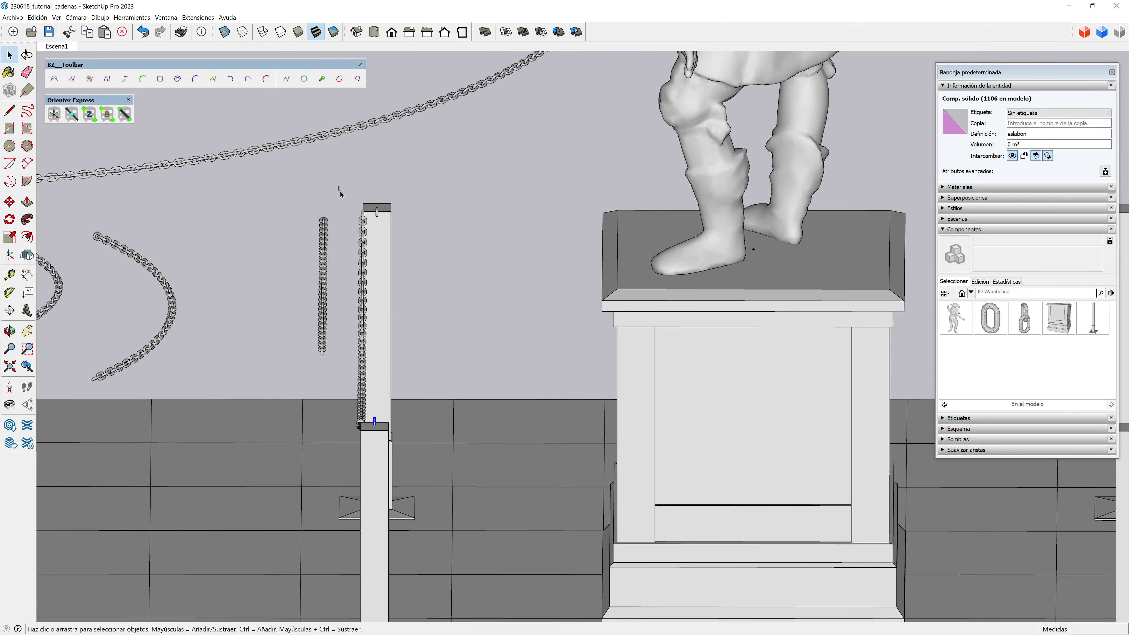
{"action": "left_click_drag", "start_coordinate": [340, 191], "coordinate": [378, 434]}
{"action": "middle_click_drag", "start_coordinate": [378, 433], "coordinate": [487, 407]}
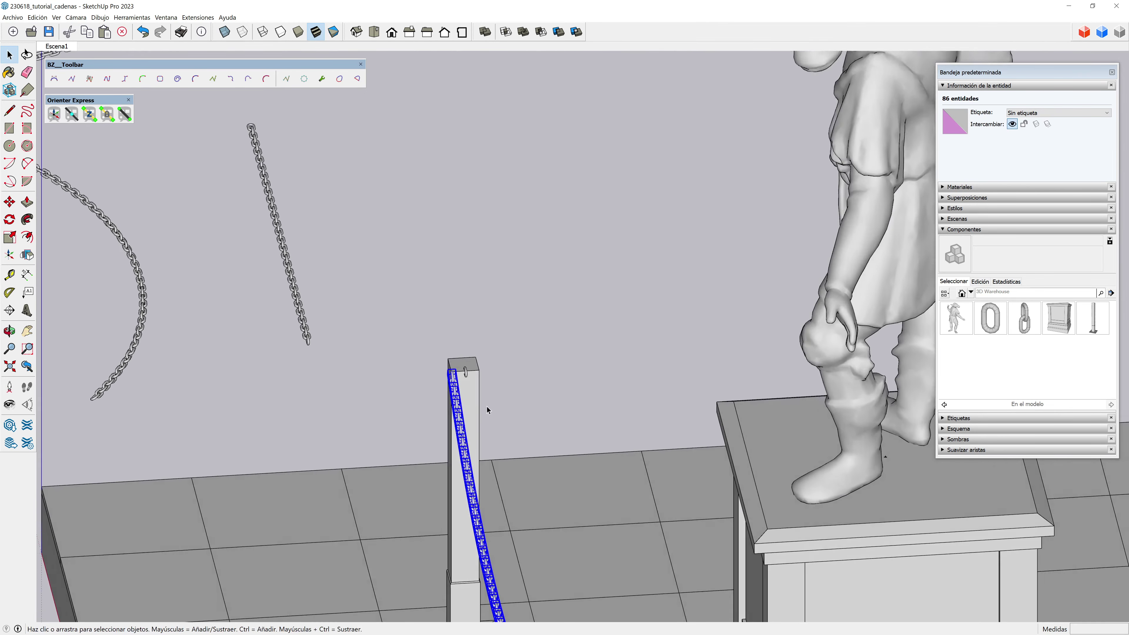
Step: Move the vertical chain sideways so its top link meets the hook on the post top
{"action": "scroll", "coordinate": [487, 407], "scroll_direction": "up", "scroll_amount": 5}
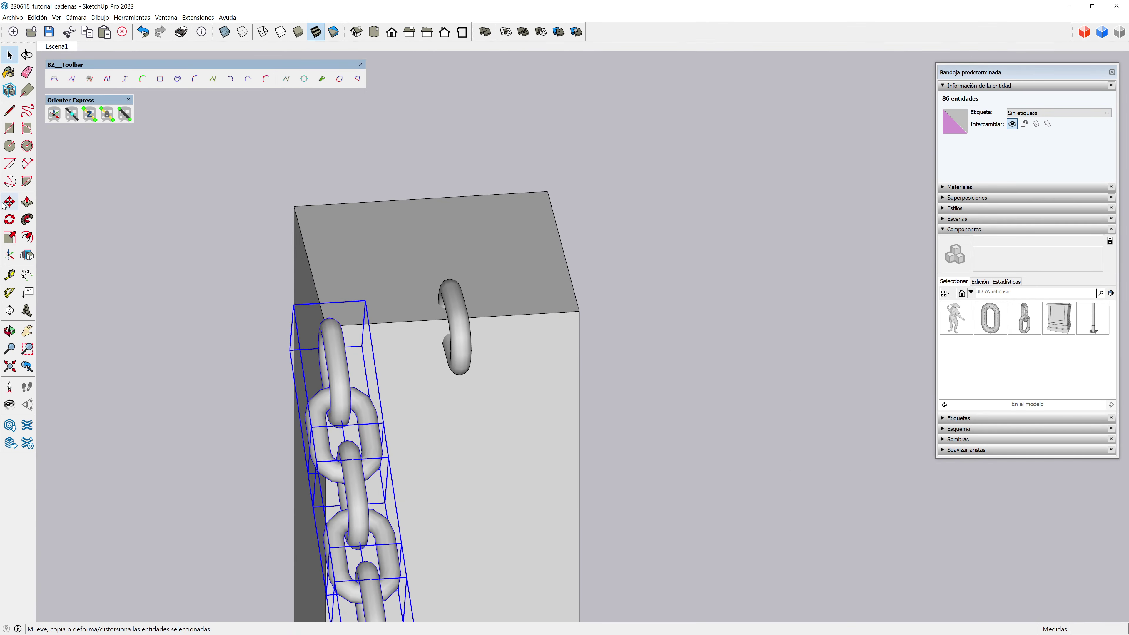
{"action": "left_click", "coordinate": [8, 203]}
{"action": "scroll", "coordinate": [338, 418], "scroll_direction": "up", "scroll_amount": 2}
{"action": "scroll", "coordinate": [329, 425], "scroll_direction": "up", "scroll_amount": 2}
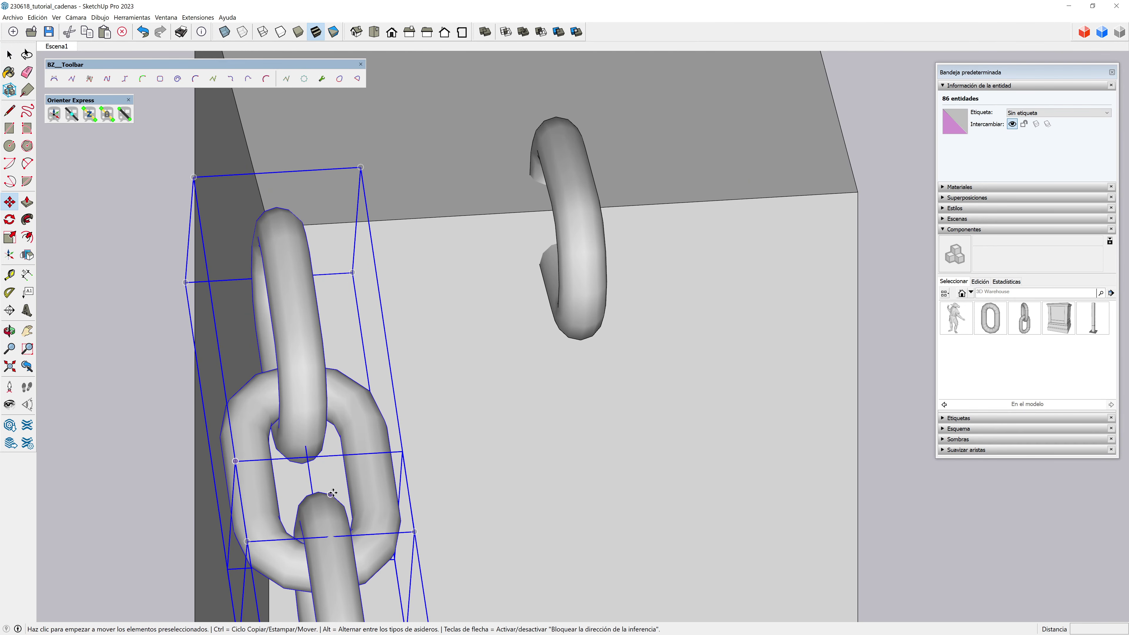
{"action": "left_click", "coordinate": [310, 473]}
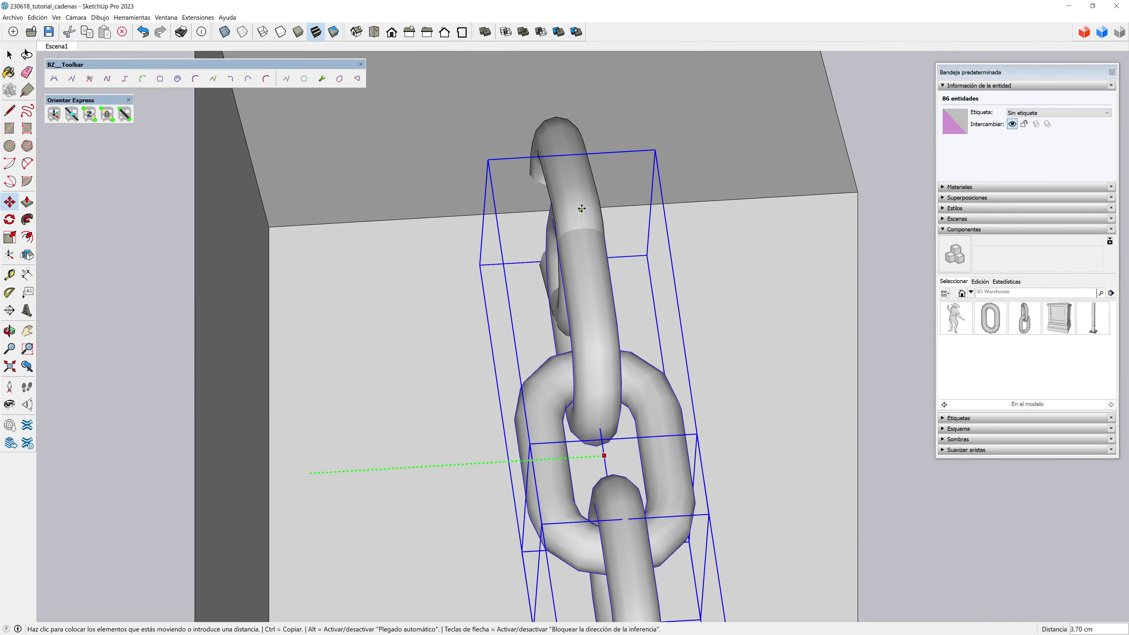
{"action": "scroll", "coordinate": [578, 213], "scroll_direction": "down", "scroll_amount": 3}
{"action": "scroll", "coordinate": [560, 178], "scroll_direction": "down", "scroll_amount": 2}
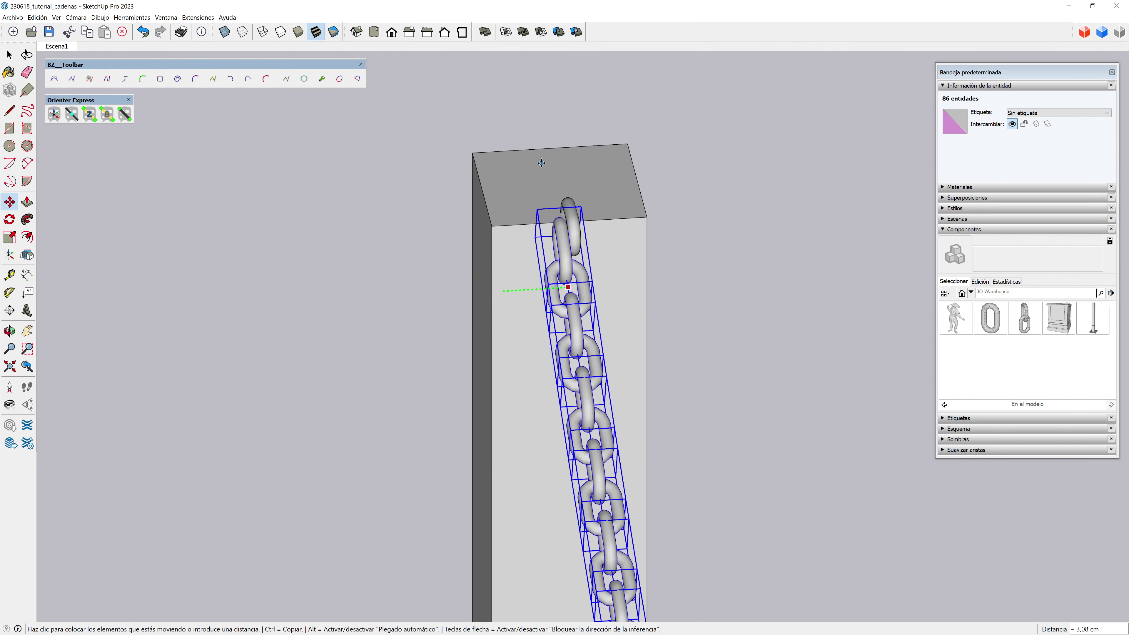
{"action": "left_click", "coordinate": [549, 148]}
Step: Select the top link of the hanging chain
{"action": "key", "text": "space"}
{"action": "middle_click_drag", "start_coordinate": [549, 148], "coordinate": [738, 328]}
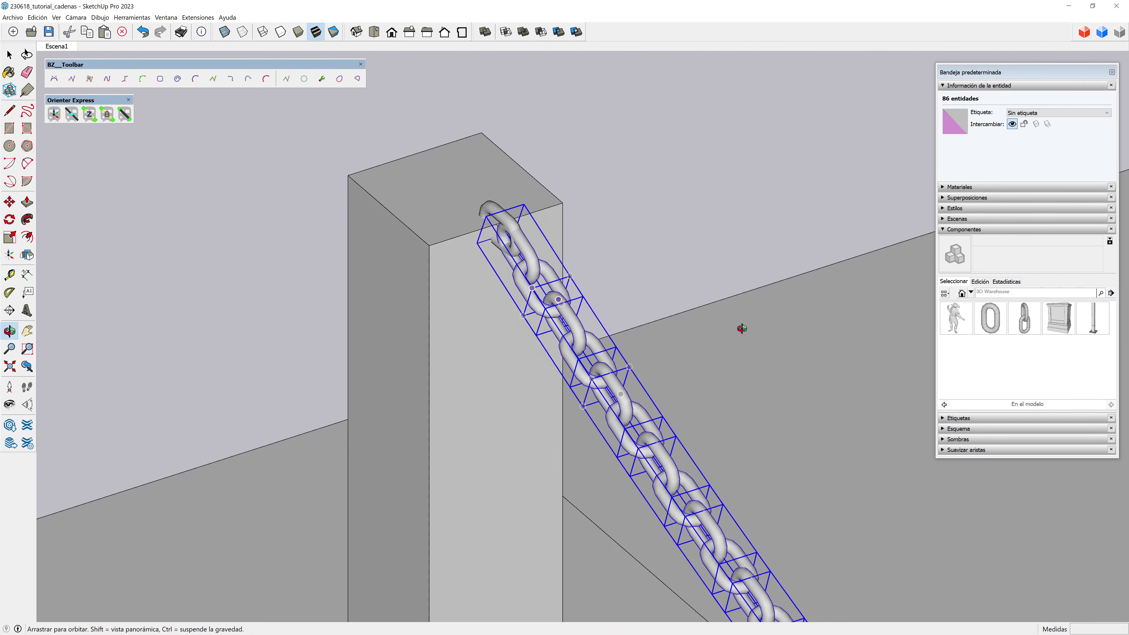
{"action": "scroll", "coordinate": [498, 240], "scroll_direction": "up", "scroll_amount": 3}
{"action": "scroll", "coordinate": [519, 217], "scroll_direction": "up", "scroll_amount": 2}
{"action": "scroll", "coordinate": [506, 200], "scroll_direction": "up", "scroll_amount": 2}
{"action": "left_click", "coordinate": [507, 200]}
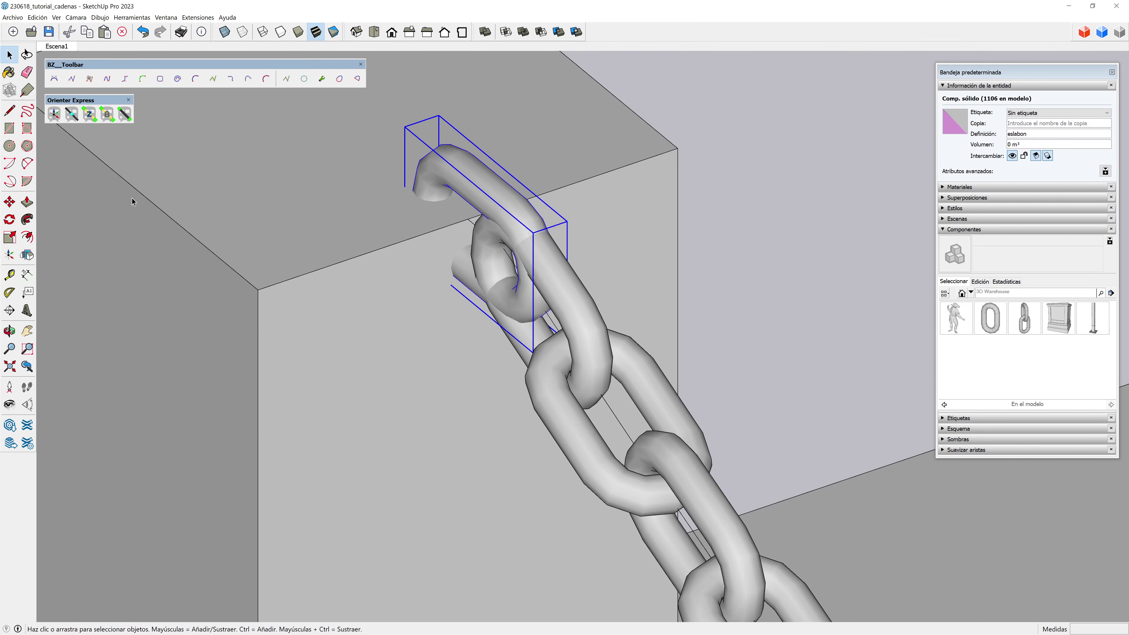
Step: Rotate the chain's top link -180° with the Move tool's rotate grip
{"action": "left_click", "coordinate": [10, 203]}
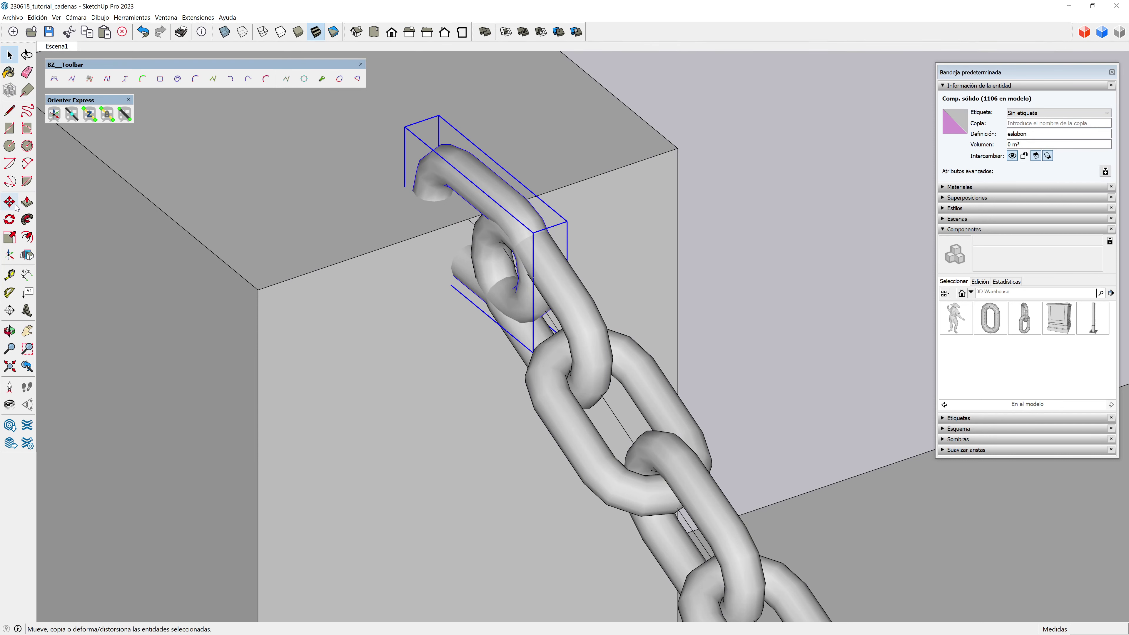
{"action": "left_click", "coordinate": [551, 240]}
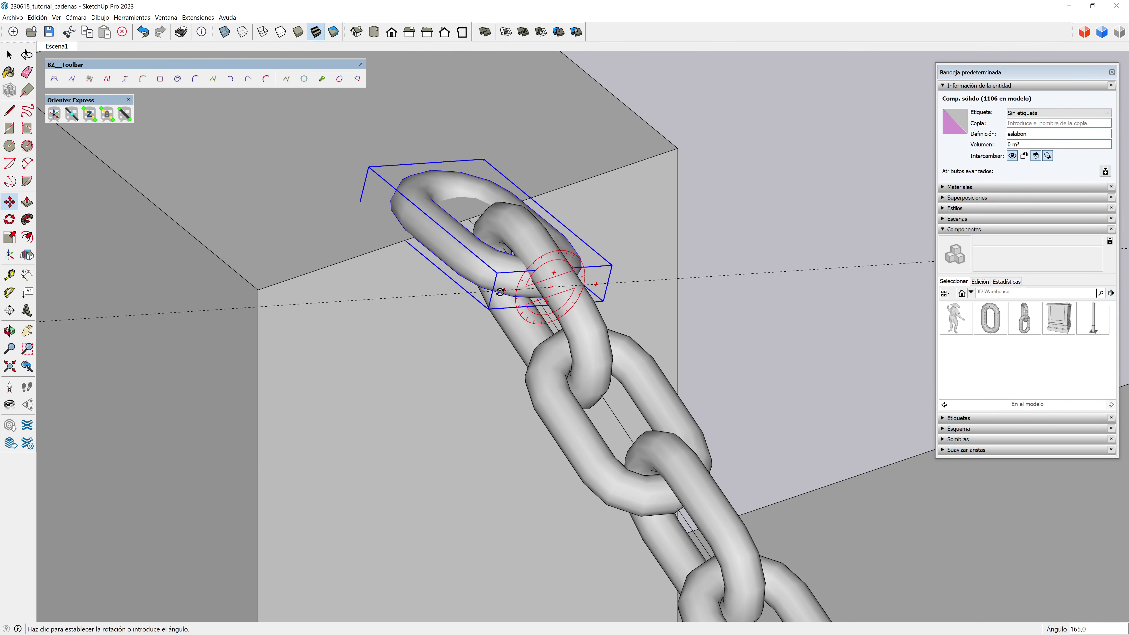
{"action": "left_click", "coordinate": [443, 326]}
{"action": "mouse_move", "coordinate": [442, 326]}
{"action": "middle_mouse_down"}
{"action": "mouse_move", "coordinate": [356, 320]}
{"action": "mouse_move", "coordinate": [293, 299]}
{"action": "middle_mouse_up"}
{"action": "key", "text": "space"}
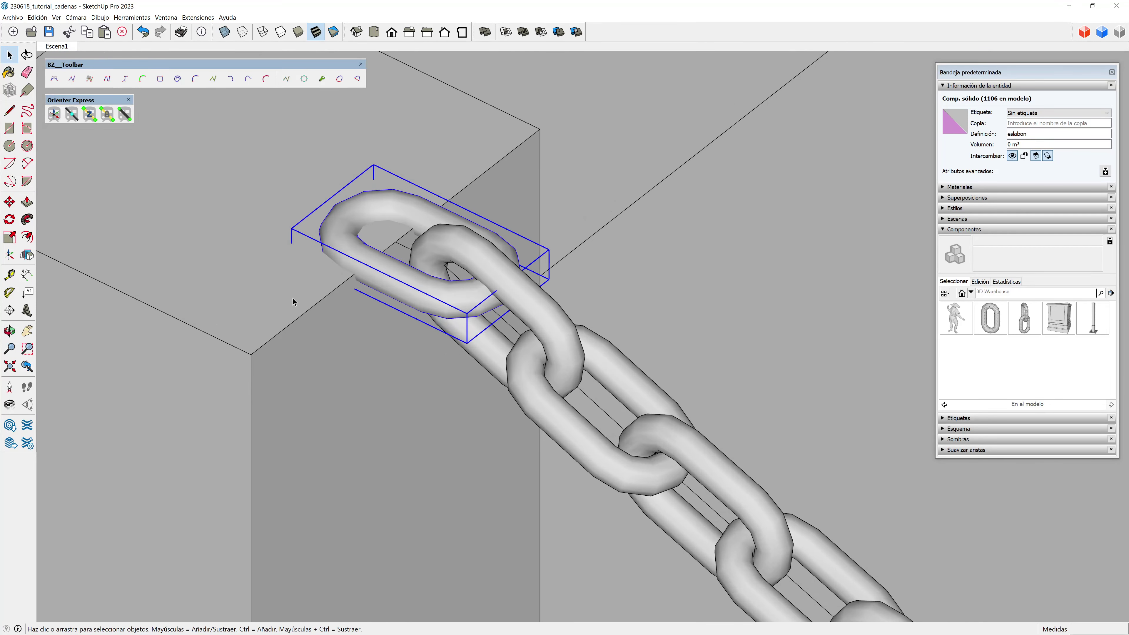
Step: Move the rotated top link onto the post top and deselect it
{"action": "key", "text": "m"}
{"action": "left_click", "coordinate": [292, 281]}
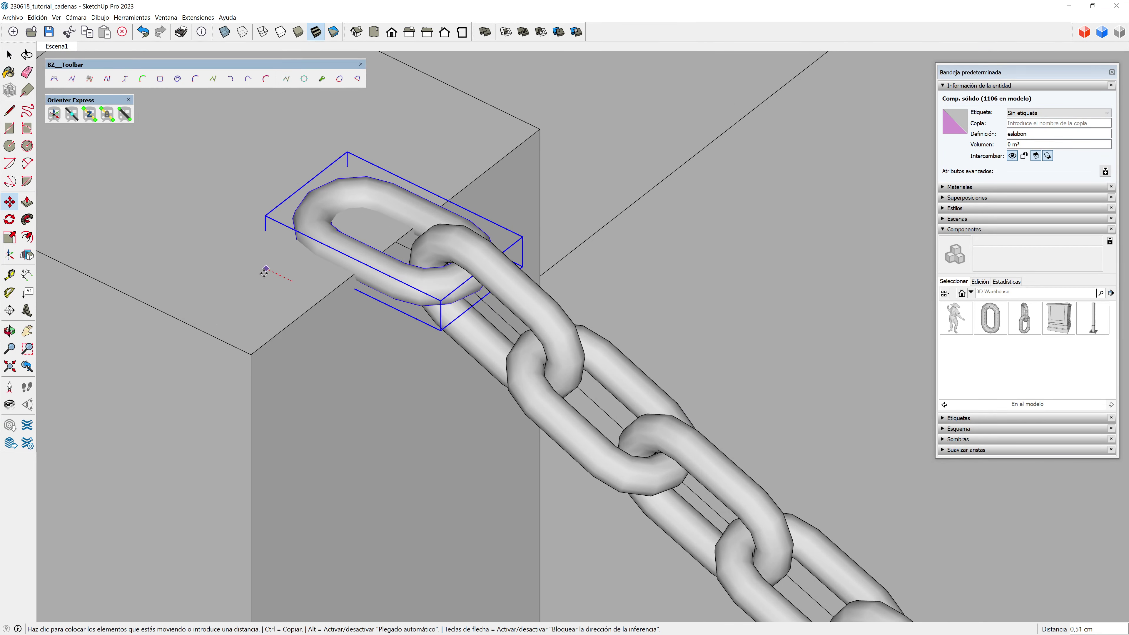
{"action": "left_click", "coordinate": [266, 270]}
{"action": "key", "text": "space"}
{"action": "scroll", "coordinate": [303, 182], "scroll_direction": "down", "scroll_amount": 3}
{"action": "scroll", "coordinate": [303, 182], "scroll_direction": "down", "scroll_amount": 2}
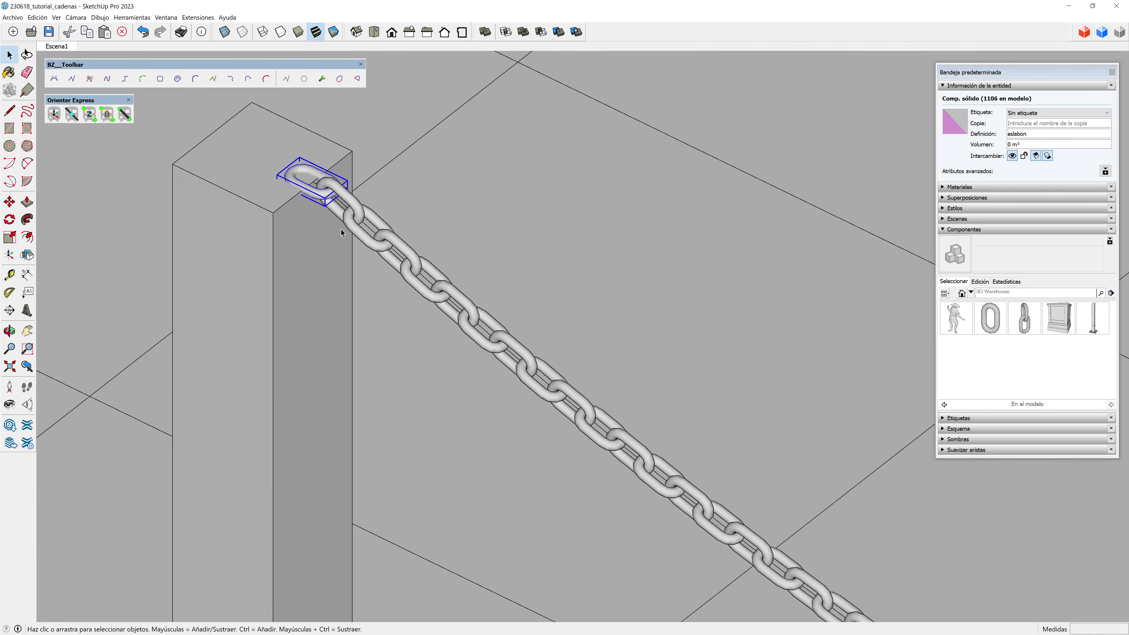
{"action": "scroll", "coordinate": [340, 229], "scroll_direction": "up", "scroll_amount": 1}
{"action": "left_click", "coordinate": [378, 225]}
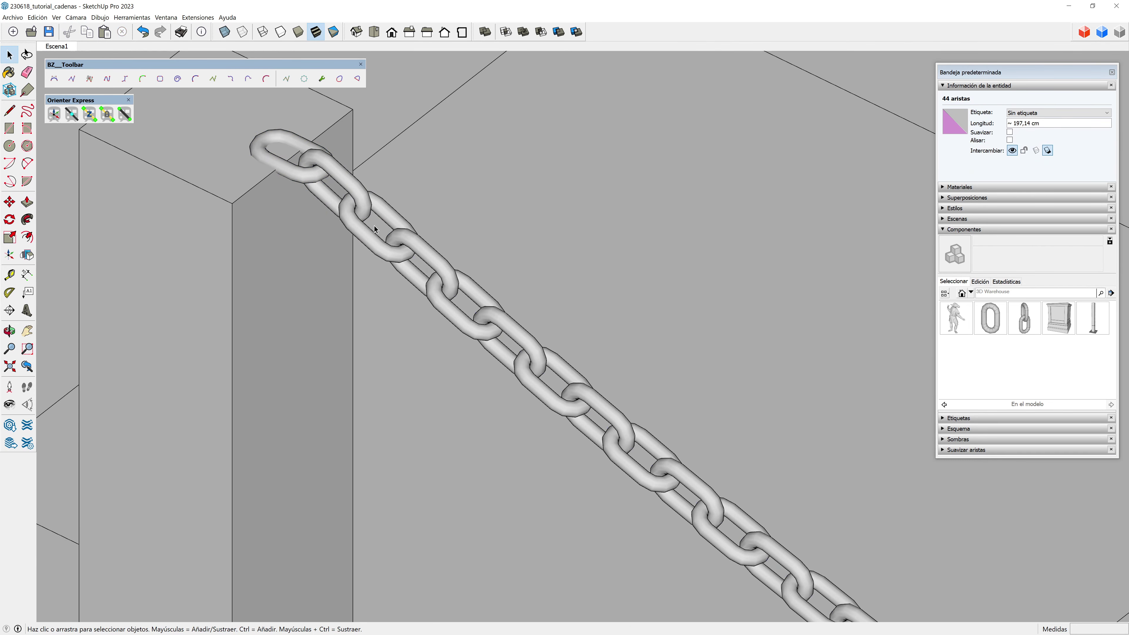
Step: Nudge the chain's end link slightly so it rests against the far post
{"action": "scroll", "coordinate": [374, 226], "scroll_direction": "down", "scroll_amount": 2}
{"action": "scroll", "coordinate": [224, 196], "scroll_direction": "down", "scroll_amount": 3}
{"action": "scroll", "coordinate": [461, 335], "scroll_direction": "down", "scroll_amount": 2}
{"action": "scroll", "coordinate": [789, 471], "scroll_direction": "up", "scroll_amount": 4}
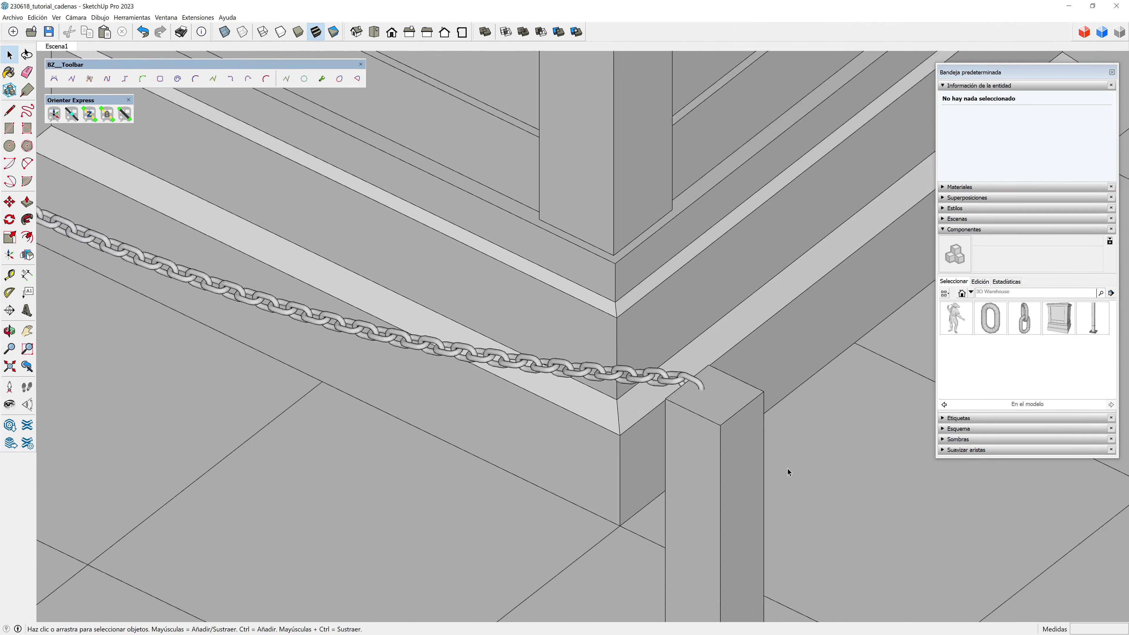
{"action": "scroll", "coordinate": [664, 345], "scroll_direction": "up", "scroll_amount": 3}
{"action": "scroll", "coordinate": [665, 345], "scroll_direction": "up", "scroll_amount": 2}
{"action": "scroll", "coordinate": [720, 355], "scroll_direction": "up", "scroll_amount": 2}
{"action": "left_click", "coordinate": [725, 355]}
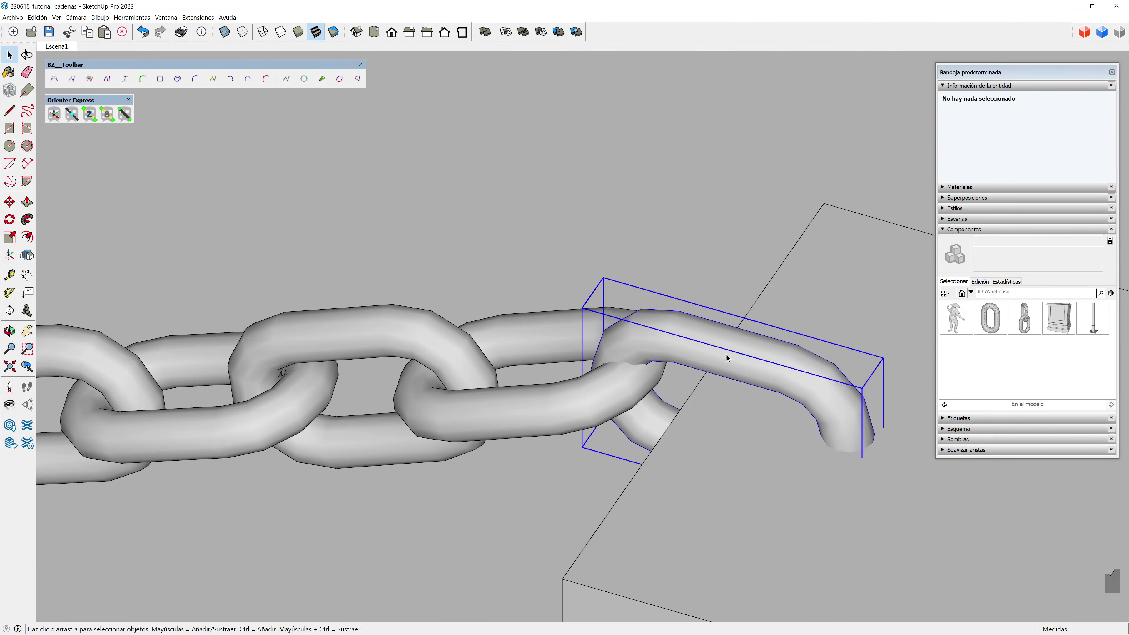
{"action": "key", "text": "m"}
{"action": "left_click", "coordinate": [819, 481]}
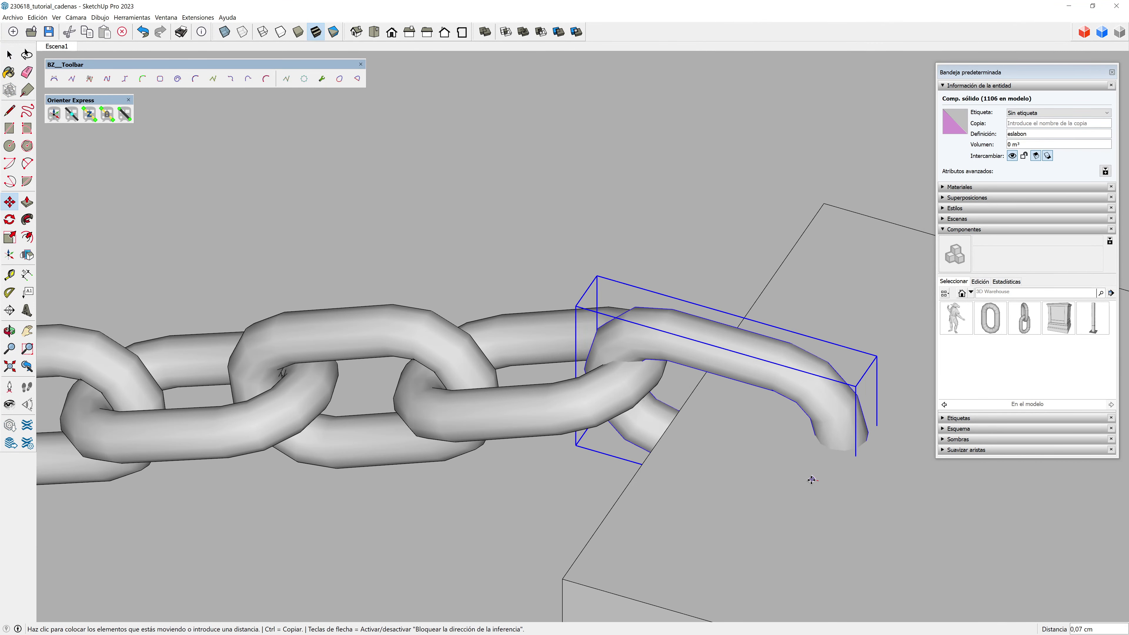
{"action": "left_click", "coordinate": [788, 472]}
{"action": "key", "text": "space"}
Step: Window-select all 45 links of the sagging chain
{"action": "scroll", "coordinate": [788, 471], "scroll_direction": "down", "scroll_amount": 2}
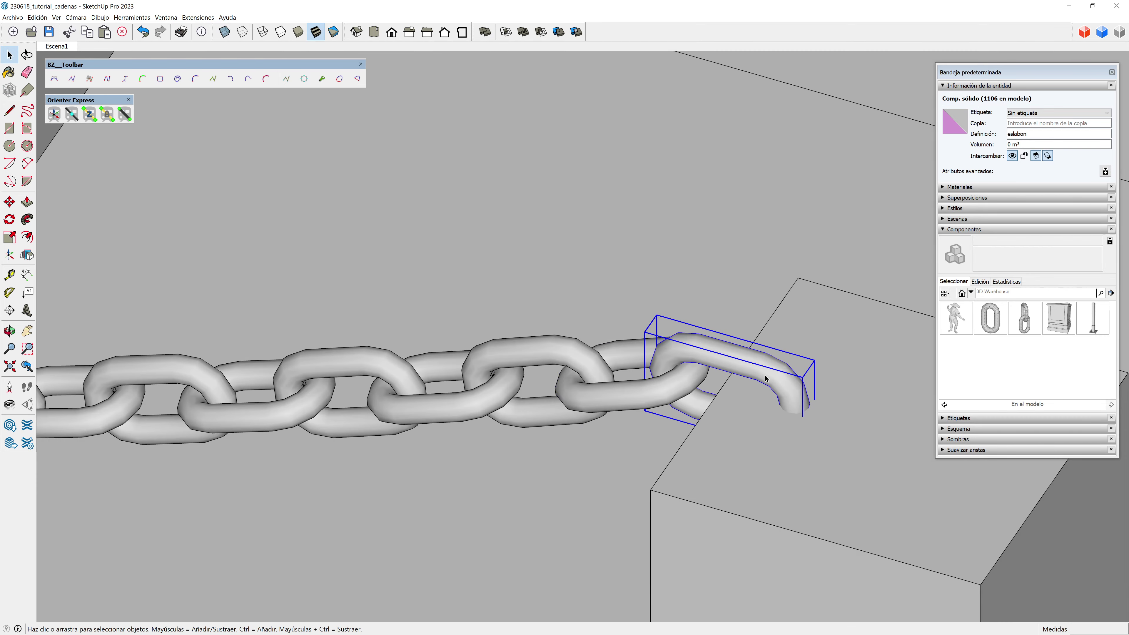
{"action": "scroll", "coordinate": [783, 445], "scroll_direction": "down", "scroll_amount": 3}
{"action": "scroll", "coordinate": [765, 375], "scroll_direction": "down", "scroll_amount": 2}
{"action": "scroll", "coordinate": [765, 375], "scroll_direction": "down", "scroll_amount": 3}
{"action": "mouse_move", "coordinate": [680, 398]}
{"action": "middle_mouse_down"}
{"action": "mouse_move", "coordinate": [552, 391]}
{"action": "mouse_move", "coordinate": [315, 347]}
{"action": "middle_mouse_up"}
{"action": "left_click_drag", "start_coordinate": [280, 331], "coordinate": [799, 407]}
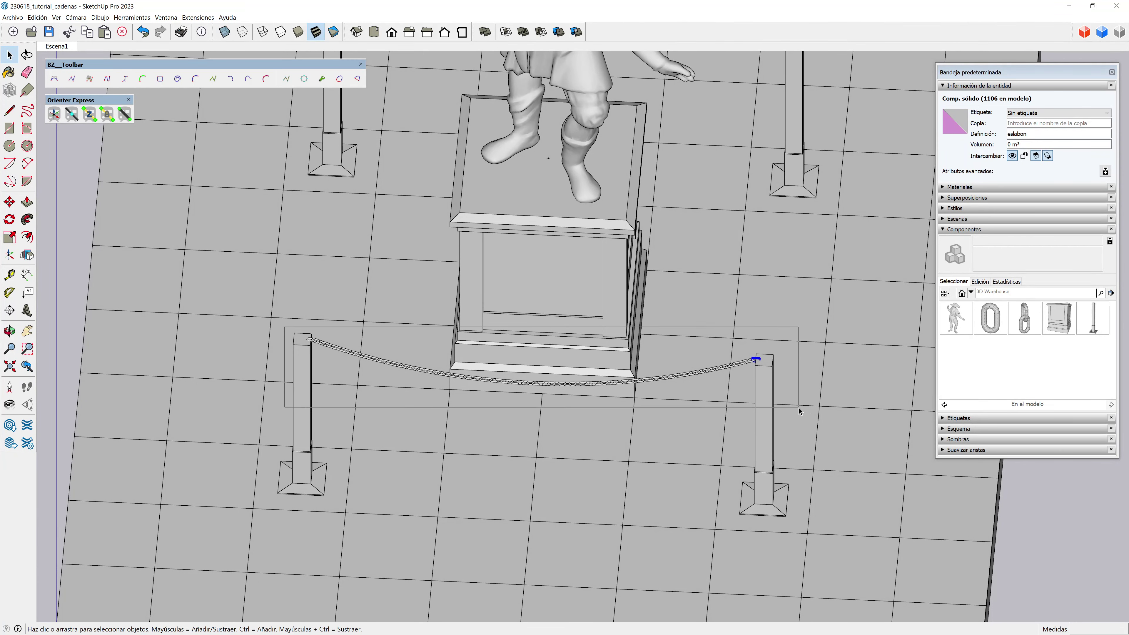
Step: Make the chain links into a component named 'cadena'
{"action": "key", "text": "g"}
{"action": "type", "text": "caden"}
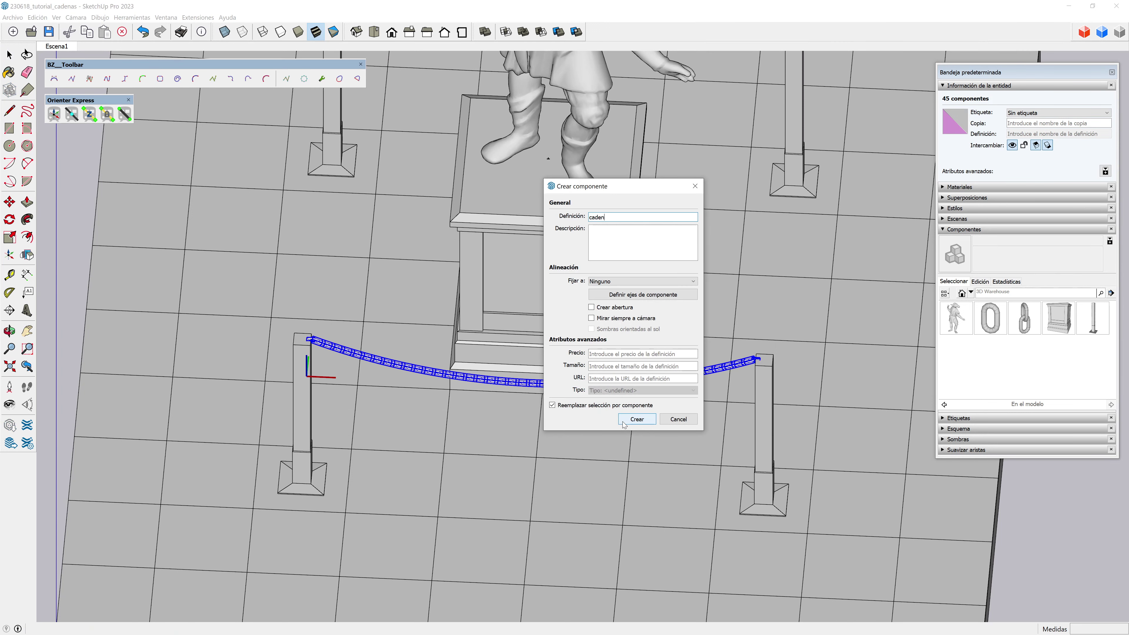
{"action": "type", "text": "a"}
{"action": "left_click", "coordinate": [622, 422]}
{"action": "middle_click_drag", "start_coordinate": [566, 571], "coordinate": [421, 532]}
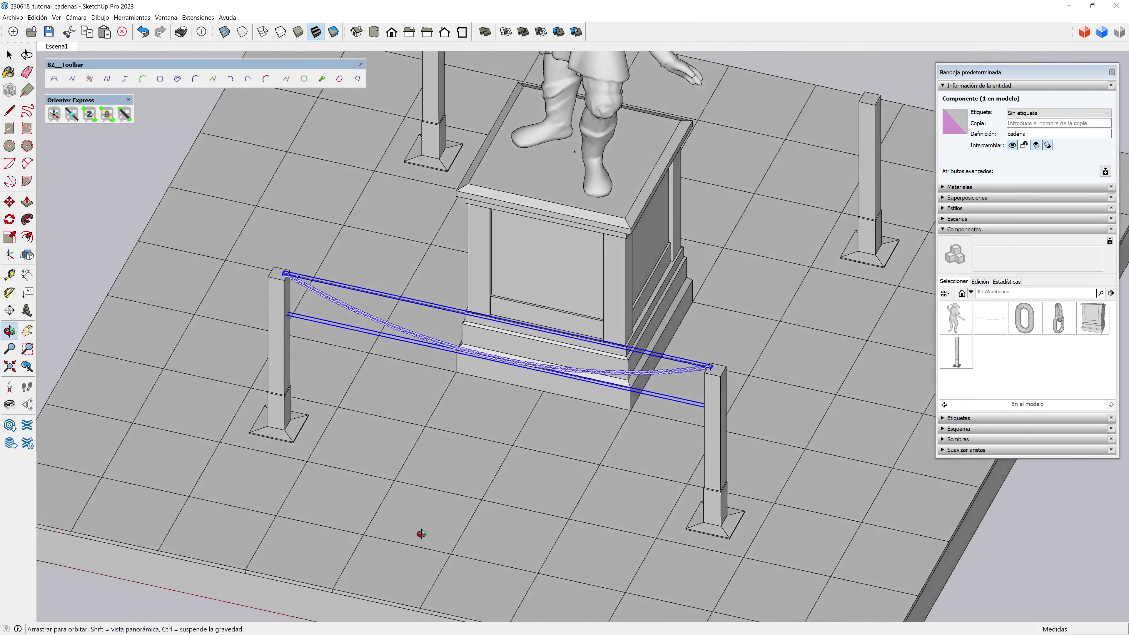
{"action": "scroll", "coordinate": [247, 285], "scroll_direction": "up", "scroll_amount": 3}
{"action": "scroll", "coordinate": [310, 176], "scroll_direction": "up", "scroll_amount": 3}
{"action": "scroll", "coordinate": [310, 179], "scroll_direction": "up", "scroll_amount": 2}
Step: Lower the cadena chain component 5 cm at the post
{"action": "key", "text": "m"}
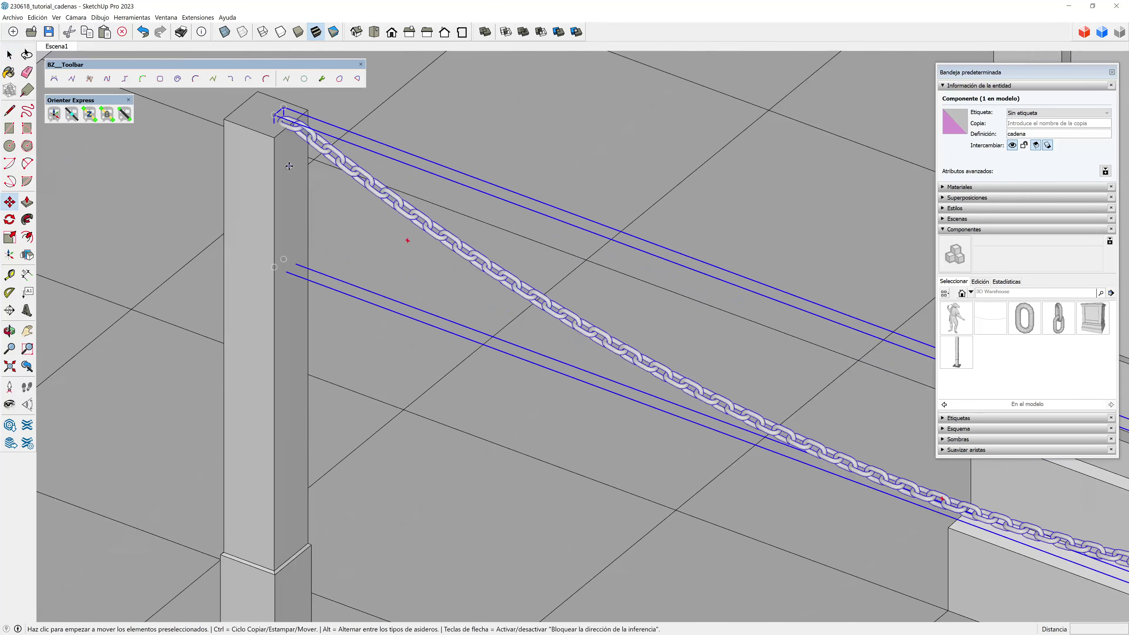
{"action": "left_click", "coordinate": [289, 167]}
{"action": "type", "text": "10cm"}
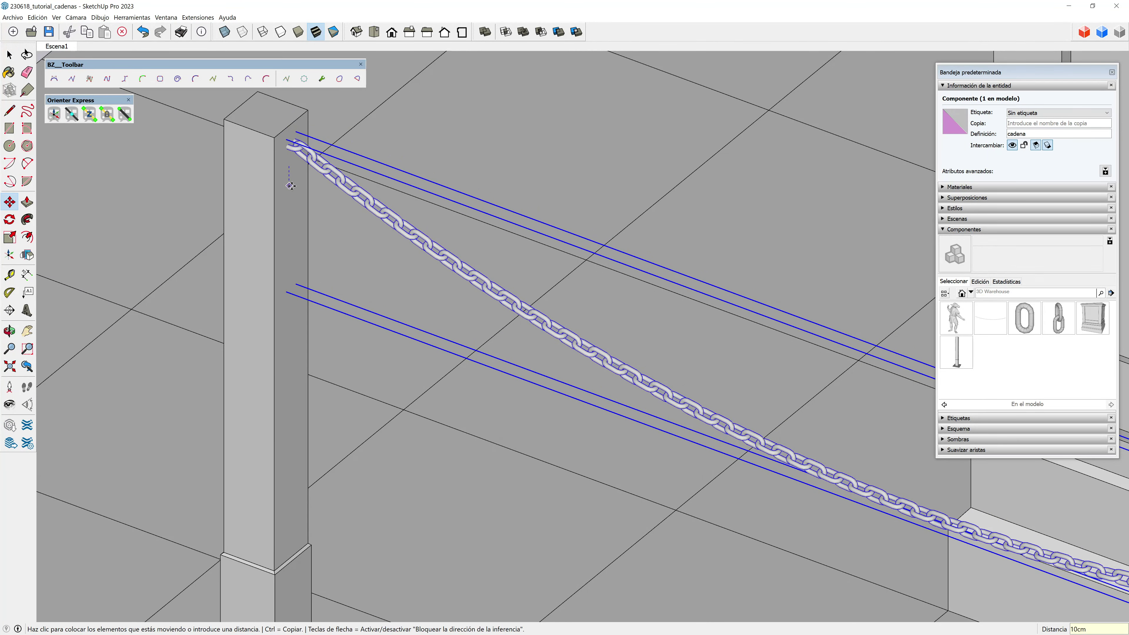
{"action": "key", "text": "Return"}
{"action": "type", "text": "m"}
{"action": "key", "text": "Return"}
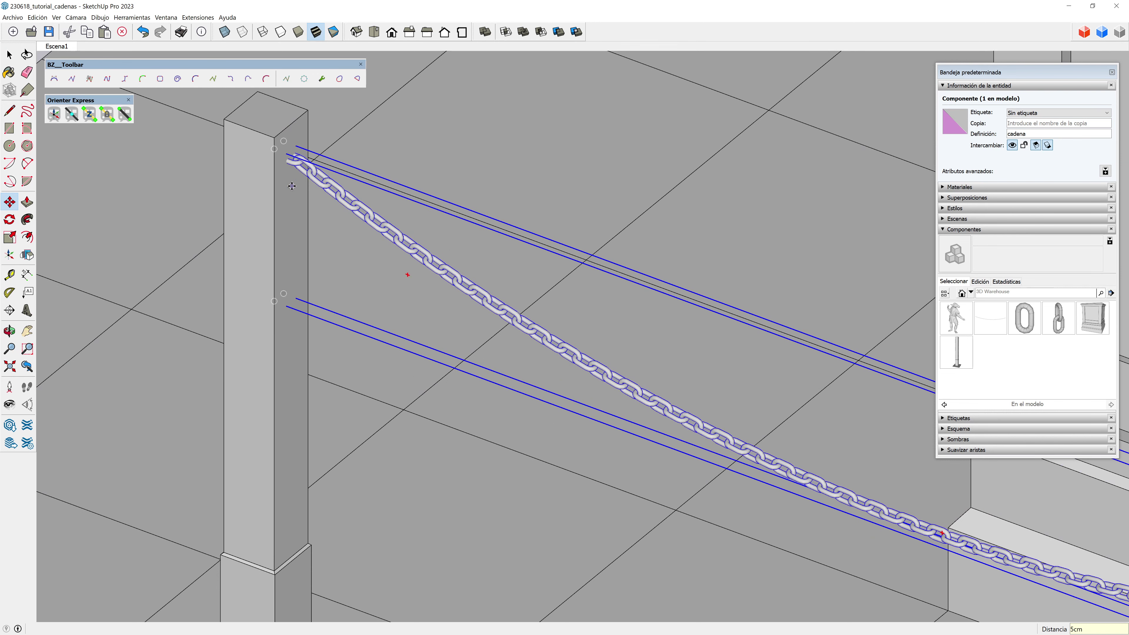
Step: Place a copy of the chain 30 cm below as a lower tier
{"action": "left_click", "coordinate": [286, 174]}
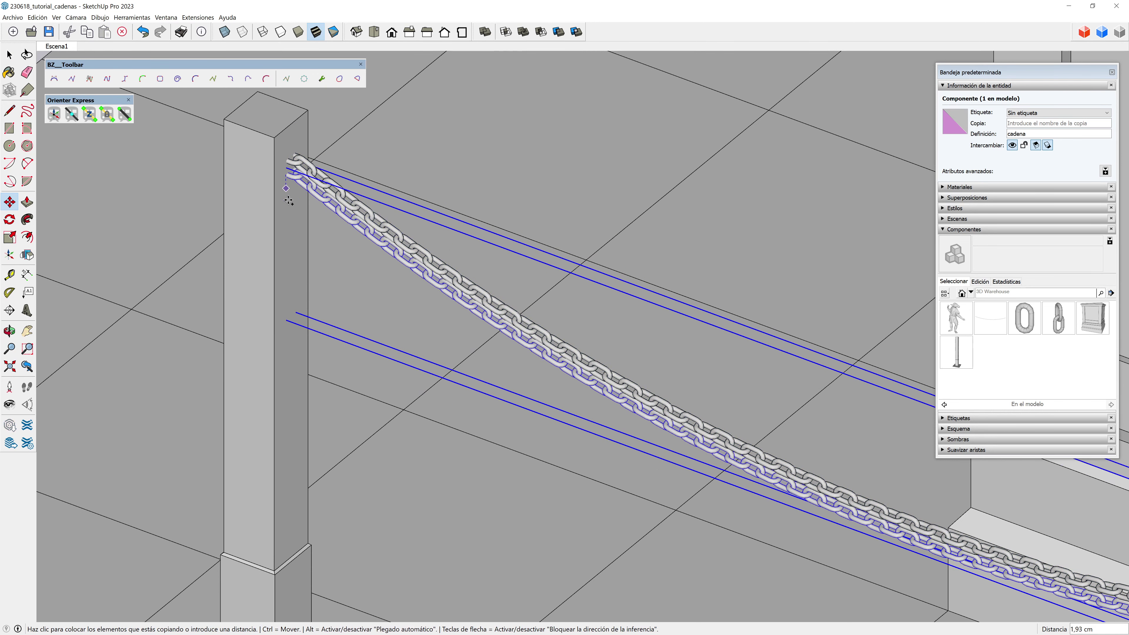
{"action": "key", "text": "ctrl"}
{"action": "type", "text": "30cm"}
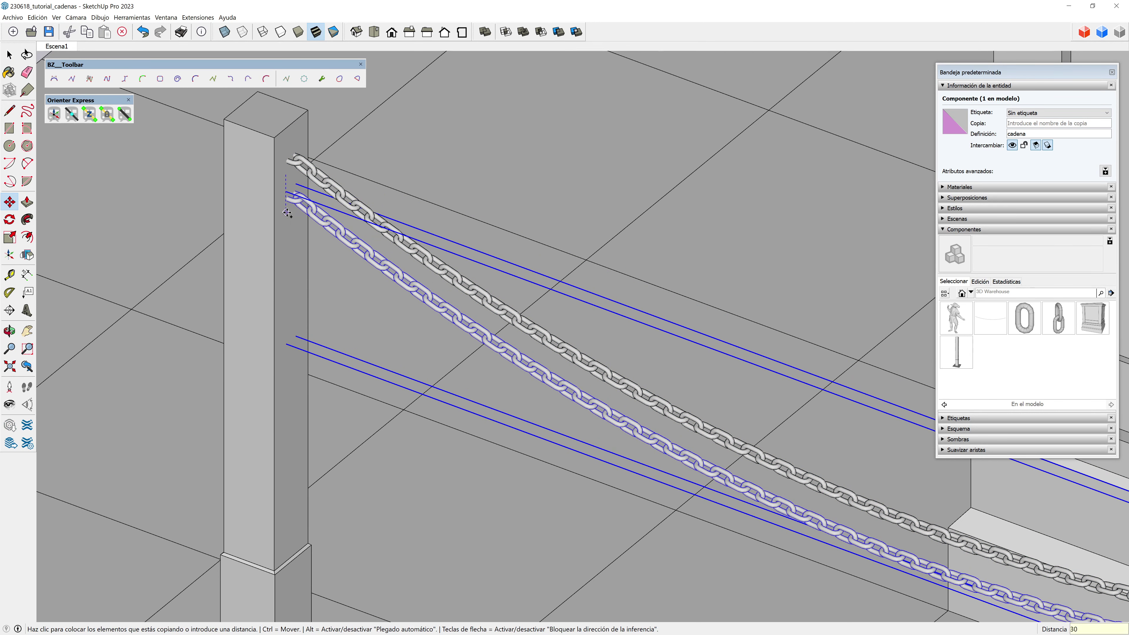
{"action": "key", "text": "Return"}
{"action": "key", "text": "space"}
{"action": "scroll", "coordinate": [286, 213], "scroll_direction": "down", "scroll_amount": 10}
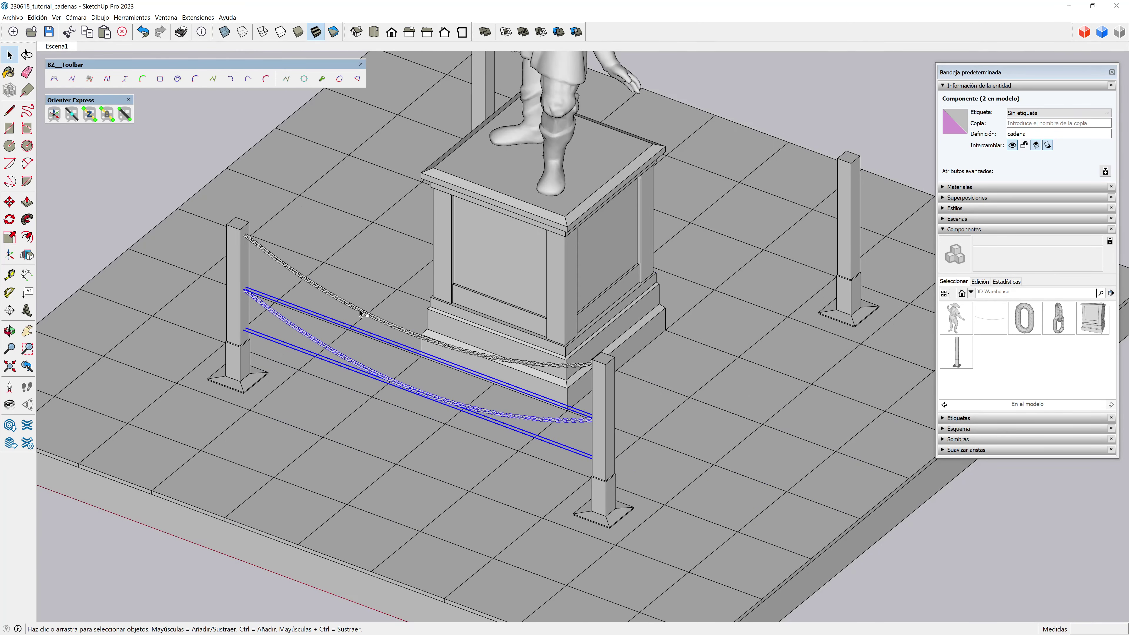
Step: Select both the upper and lower chain tiers together
{"action": "left_click", "coordinate": [359, 312], "text": "shift"}
{"action": "scroll", "coordinate": [332, 417], "scroll_direction": "down", "scroll_amount": 2}
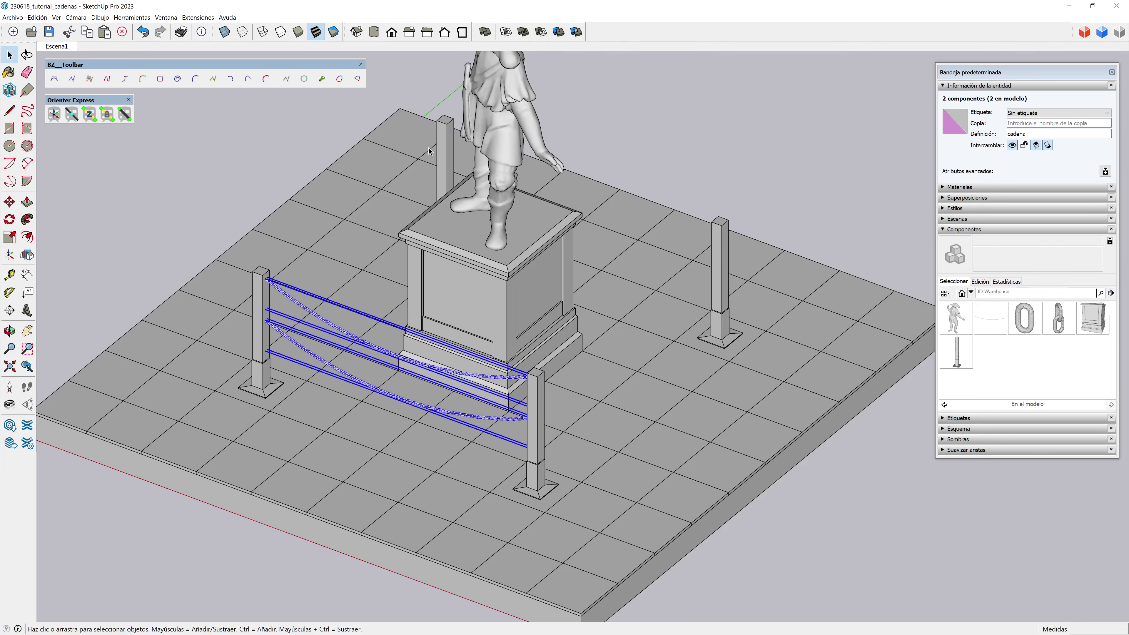
{"action": "scroll", "coordinate": [429, 151], "scroll_direction": "down", "scroll_amount": 2}
{"action": "middle_click_drag", "start_coordinate": [429, 151], "coordinate": [462, 213]}
{"action": "scroll", "coordinate": [476, 238], "scroll_direction": "up", "scroll_amount": 3}
{"action": "scroll", "coordinate": [476, 238], "scroll_direction": "up", "scroll_amount": 2}
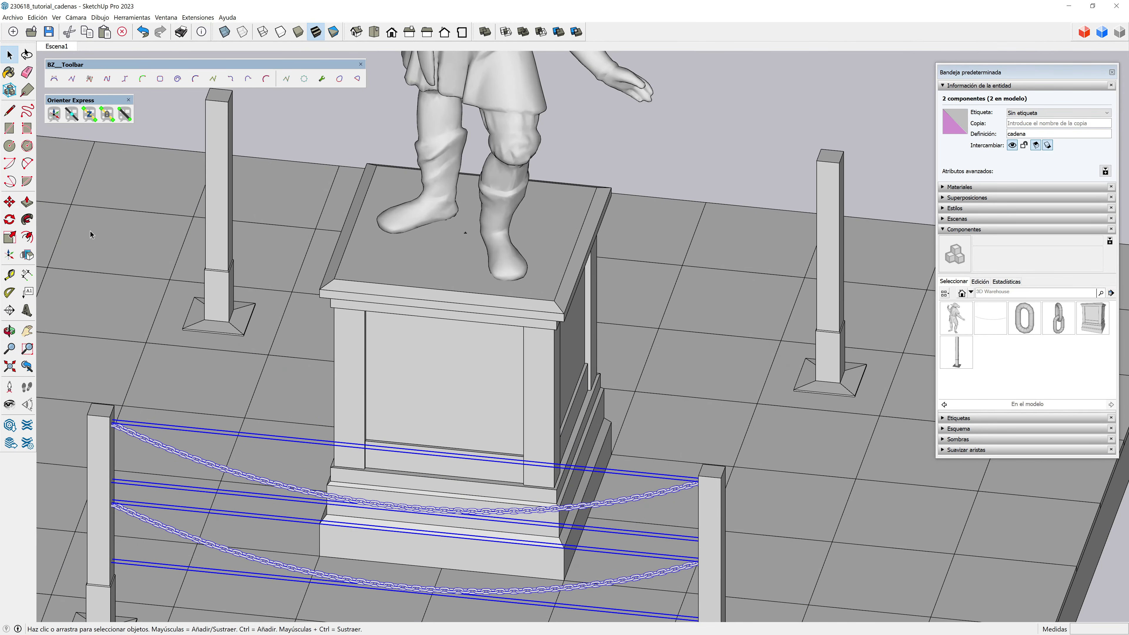
Step: Rotate-copy both chain tiers about the pedestal centre onto all four sides
{"action": "left_click", "coordinate": [9, 219]}
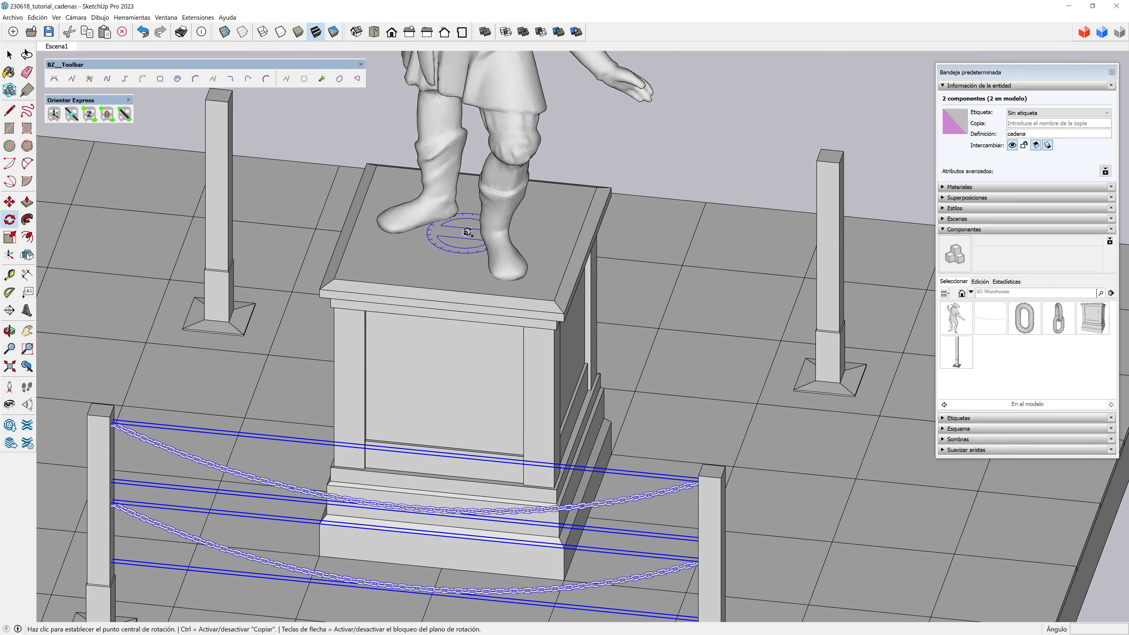
{"action": "left_click", "coordinate": [466, 233]}
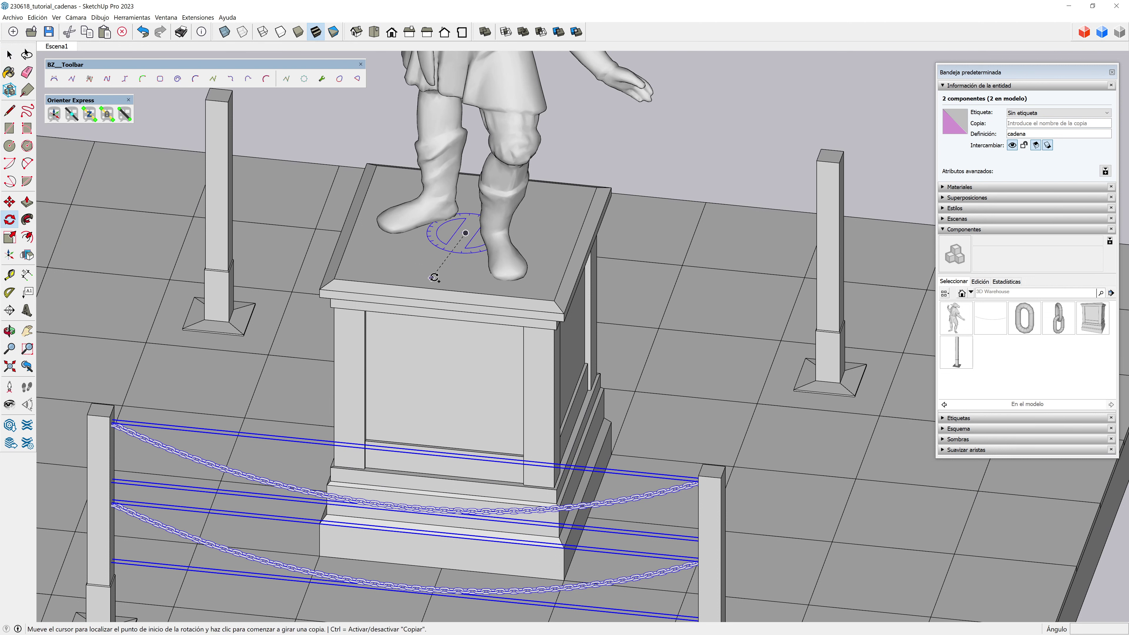
{"action": "left_click", "coordinate": [444, 290]}
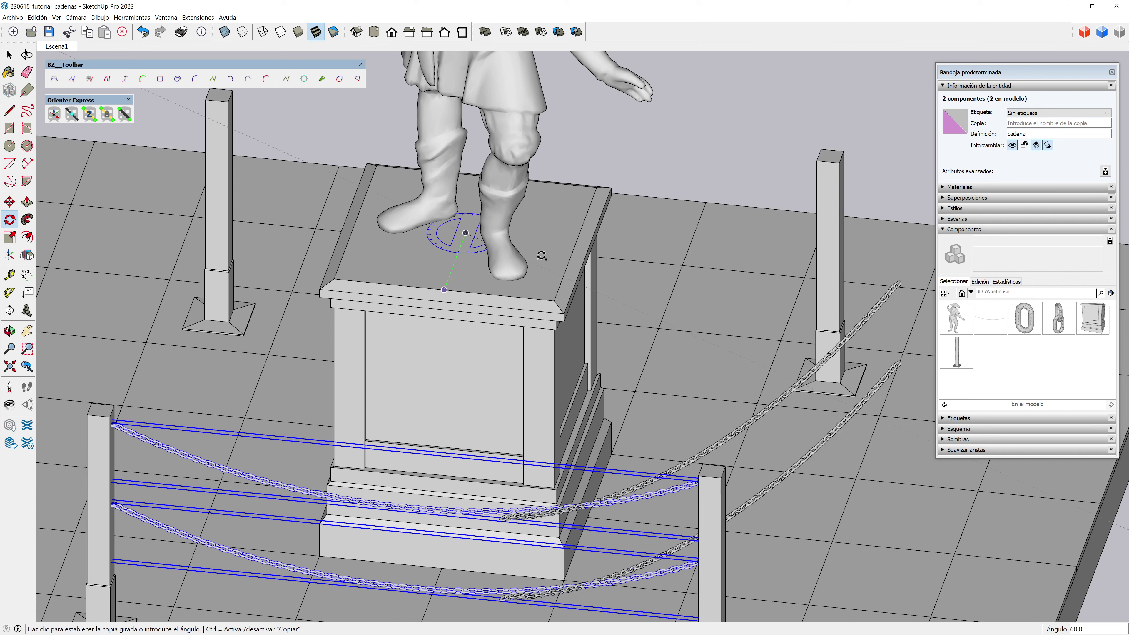
{"action": "left_click", "coordinate": [577, 242]}
{"action": "type", "text": "3"}
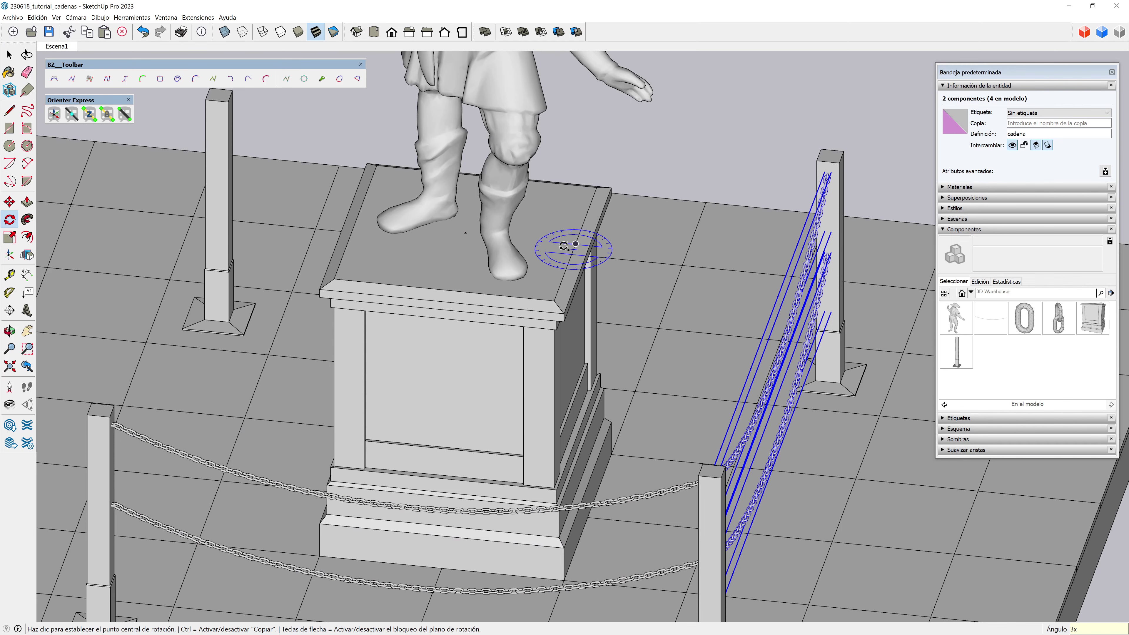
{"action": "key", "text": "Return"}
{"action": "mouse_move", "coordinate": [564, 251]}
{"action": "middle_mouse_down"}
{"action": "mouse_move", "coordinate": [642, 389]}
{"action": "mouse_move", "coordinate": [316, 335]}
{"action": "middle_mouse_up"}
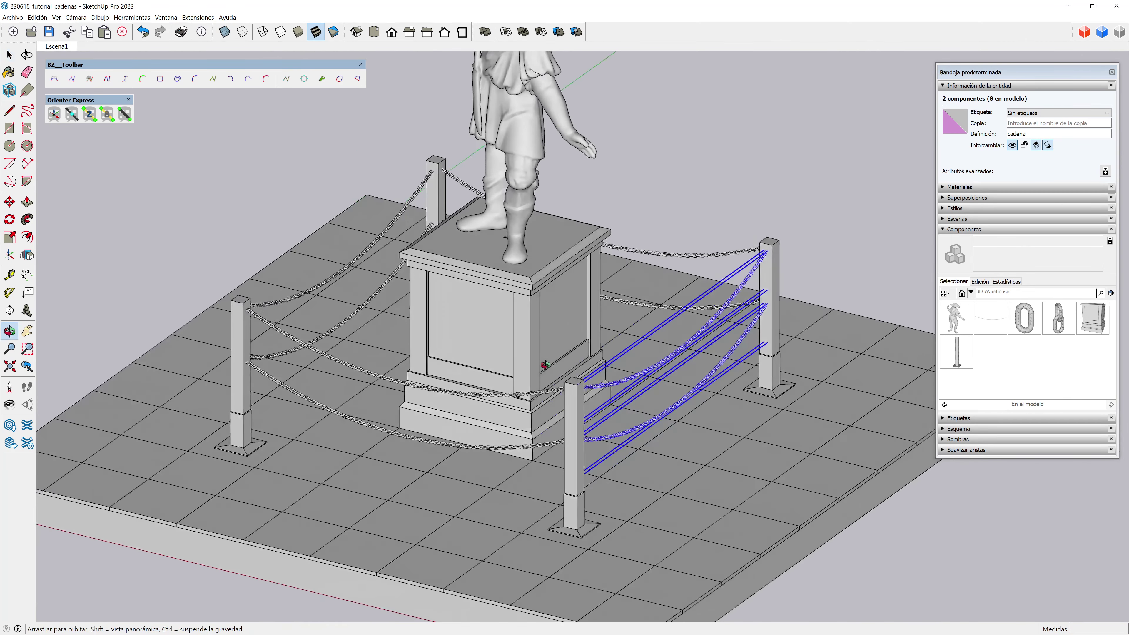
{"action": "scroll", "coordinate": [720, 211], "scroll_direction": "down", "scroll_amount": 5}
{"action": "left_click", "coordinate": [720, 210]}
{"action": "scroll", "coordinate": [720, 211], "scroll_direction": "down", "scroll_amount": 2}
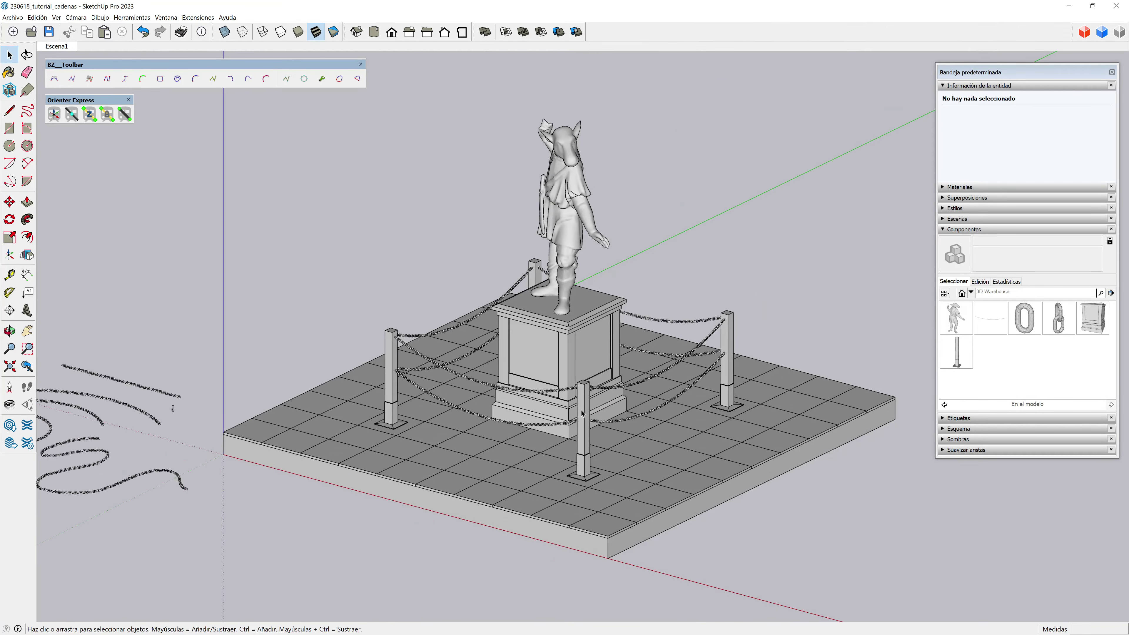
{"action": "middle_click_drag", "start_coordinate": [483, 402], "coordinate": [478, 362]}
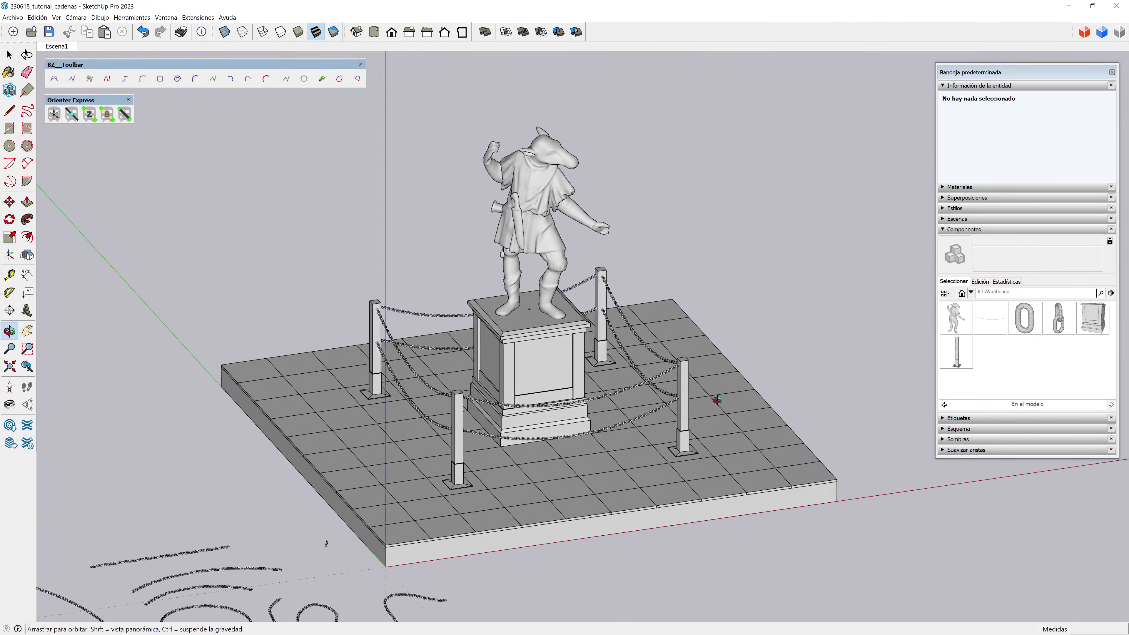
{"action": "left_click_drag", "start_coordinate": [650, 404], "coordinate": [524, 396]}
{"action": "key", "text": "space"}
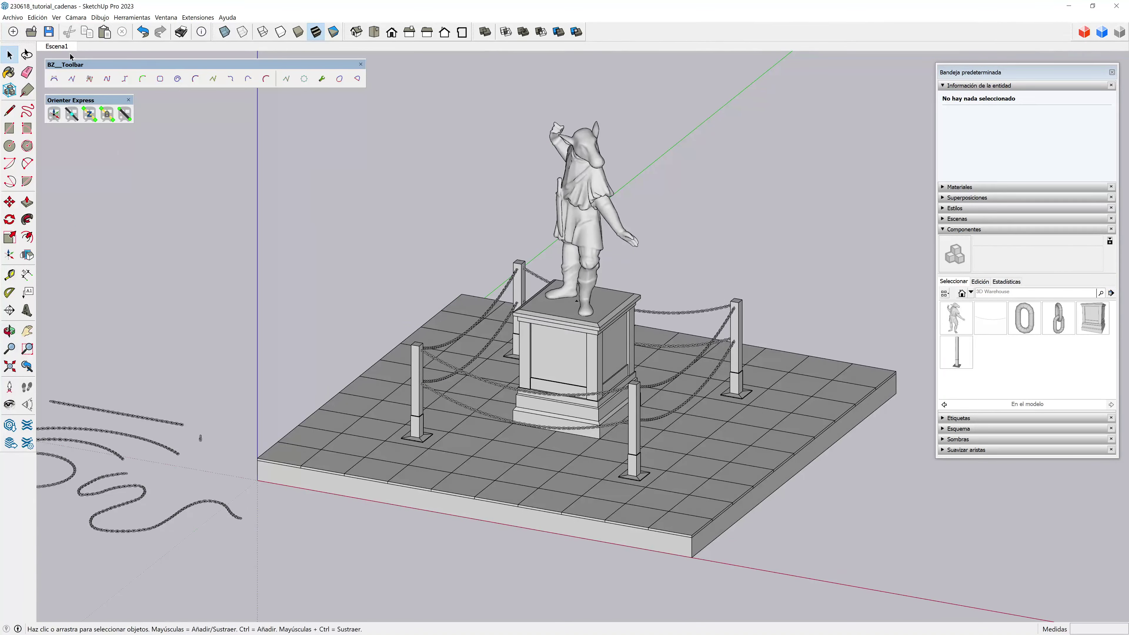
{"action": "left_click", "coordinate": [59, 48]}
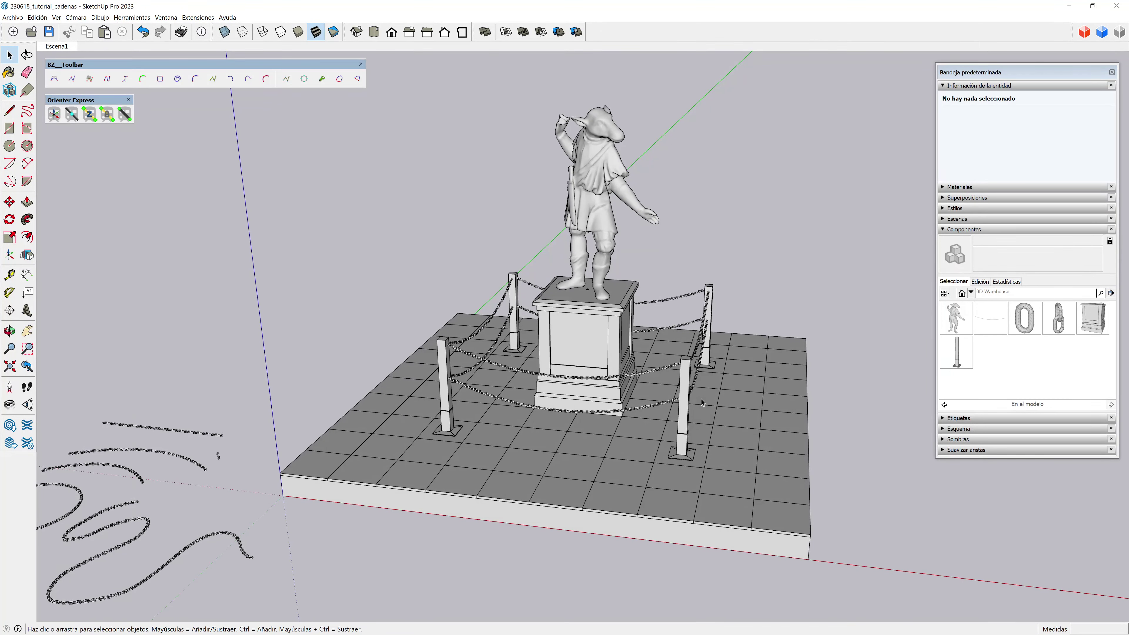
{"action": "key", "text": "z"}
{"action": "left_click_drag", "start_coordinate": [701, 402], "coordinate": [685, 276]}
{"action": "key", "text": "space"}
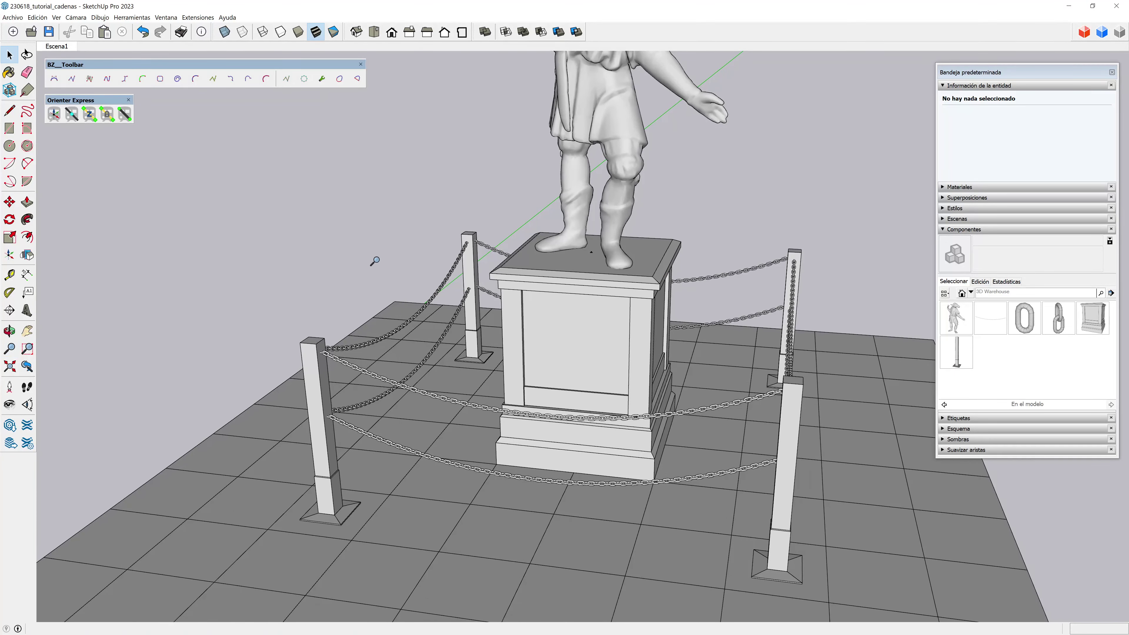